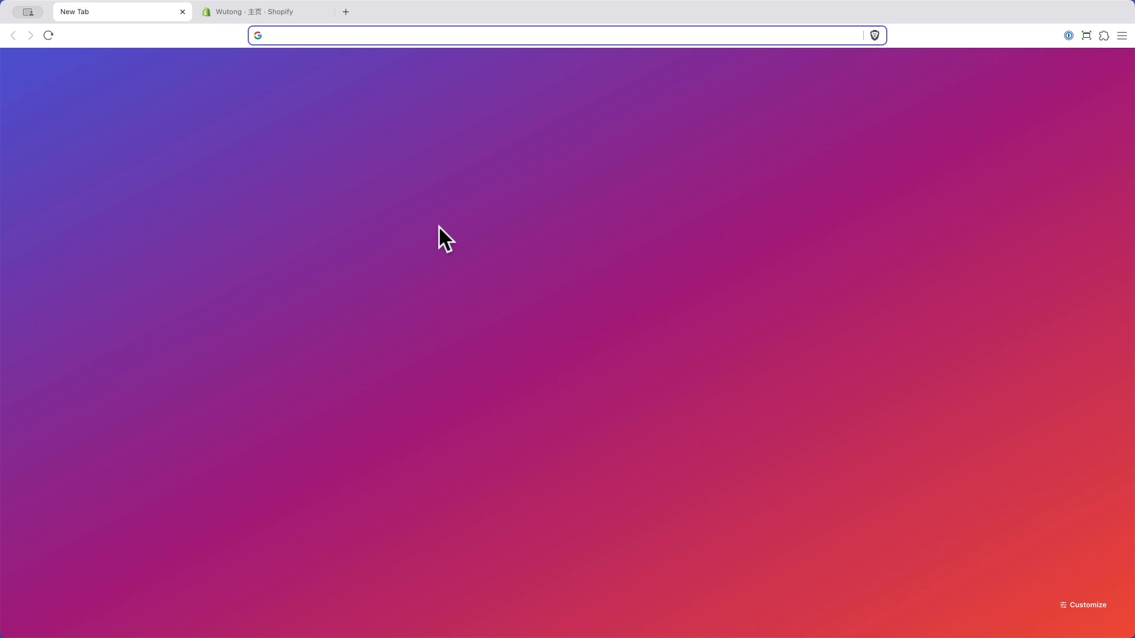
# Step: Load wutong.ca/omnisend in the new tab to reach the Omnisend homepage
pyautogui.write('wutong.ca/')
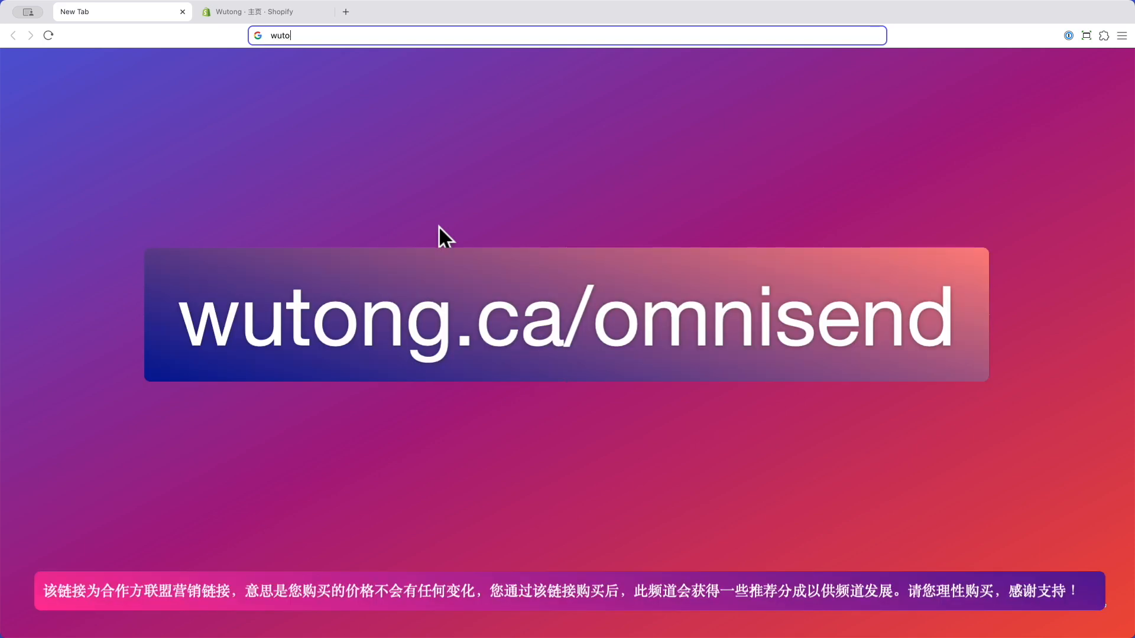
pyautogui.write('omnisend')
pyautogui.press('Return')
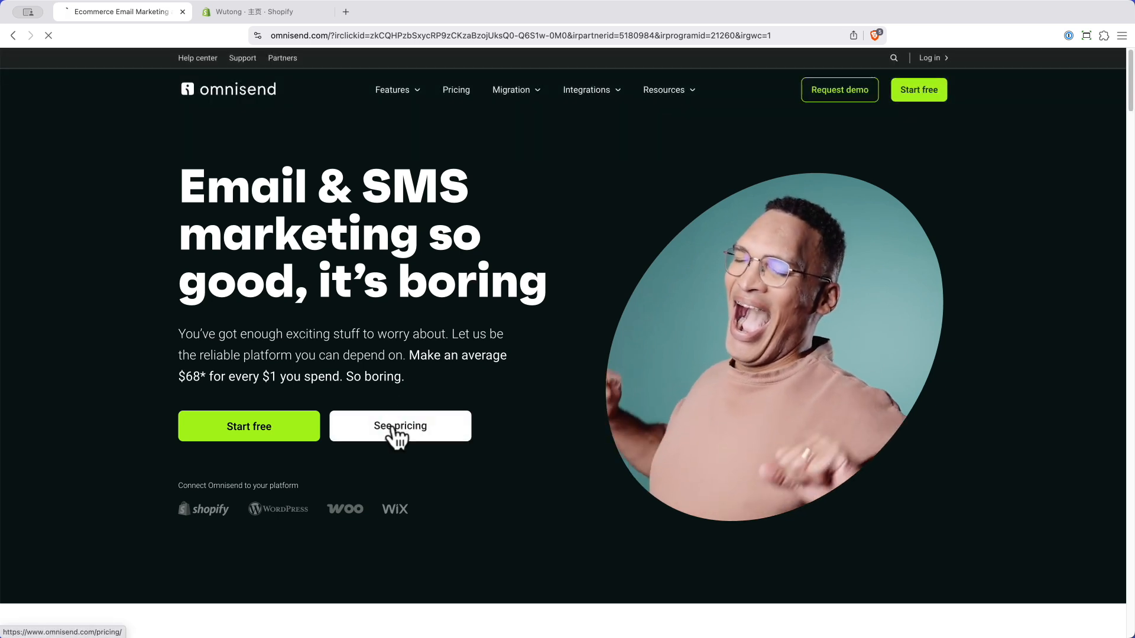
# Step: Review Omnisend's pricing plans for 251 - 500 contacts, then go to the Start free sign-up page
pyautogui.click(407, 415)
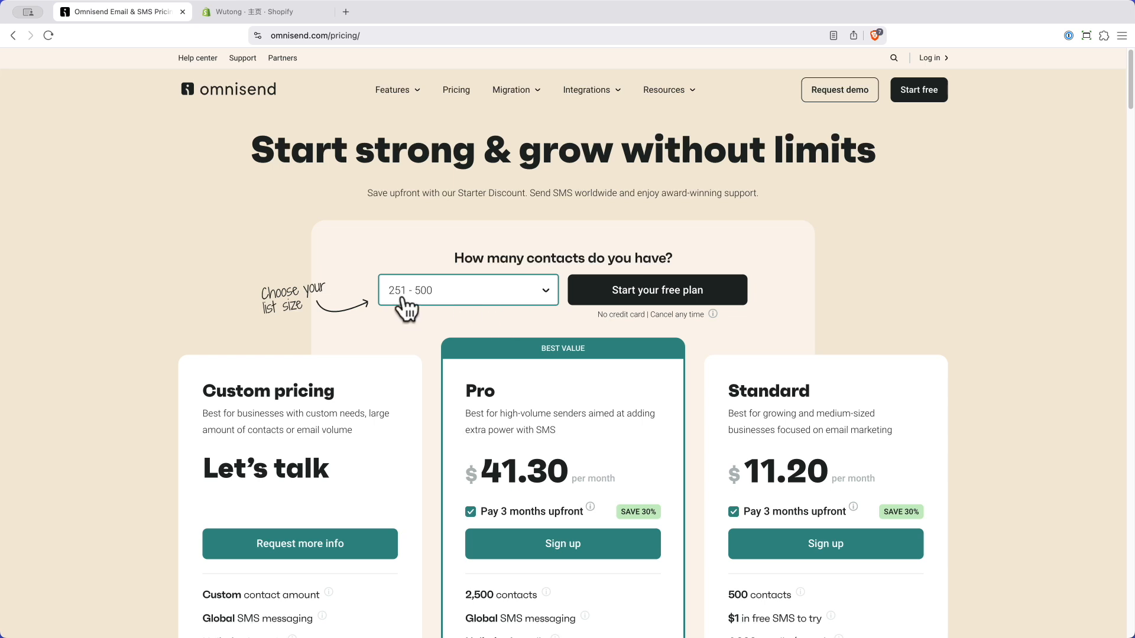
pyautogui.click(582, 291)
pyautogui.press('super+bracketleft')
pyautogui.click(508, 295)
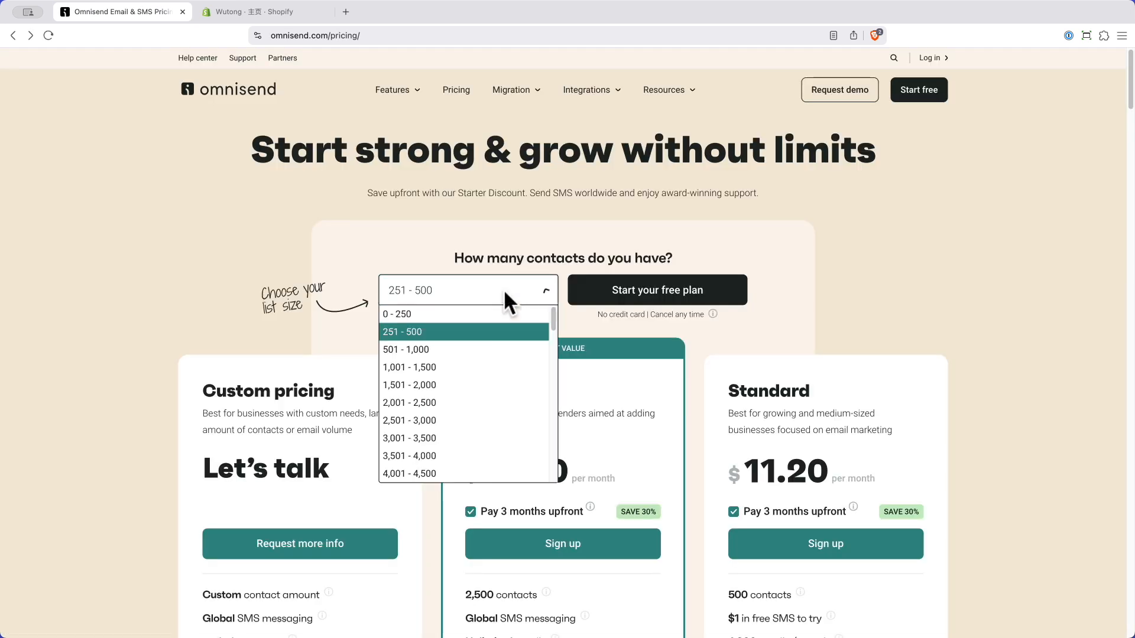
pyautogui.click(662, 322)
pyautogui.moveTo(712, 316)
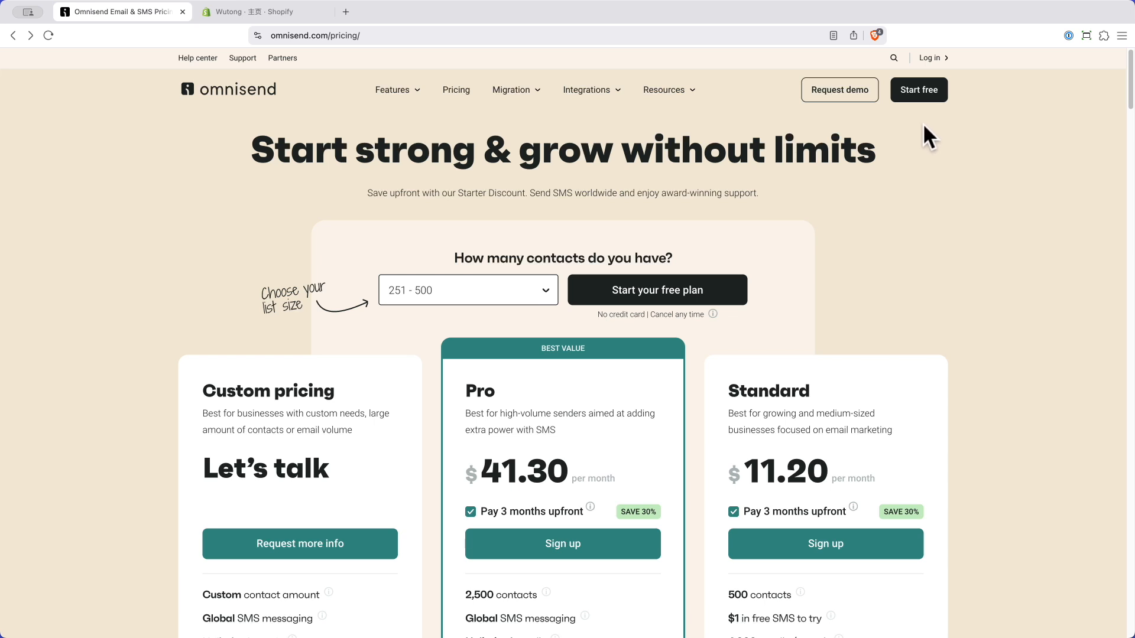
pyautogui.click(917, 96)
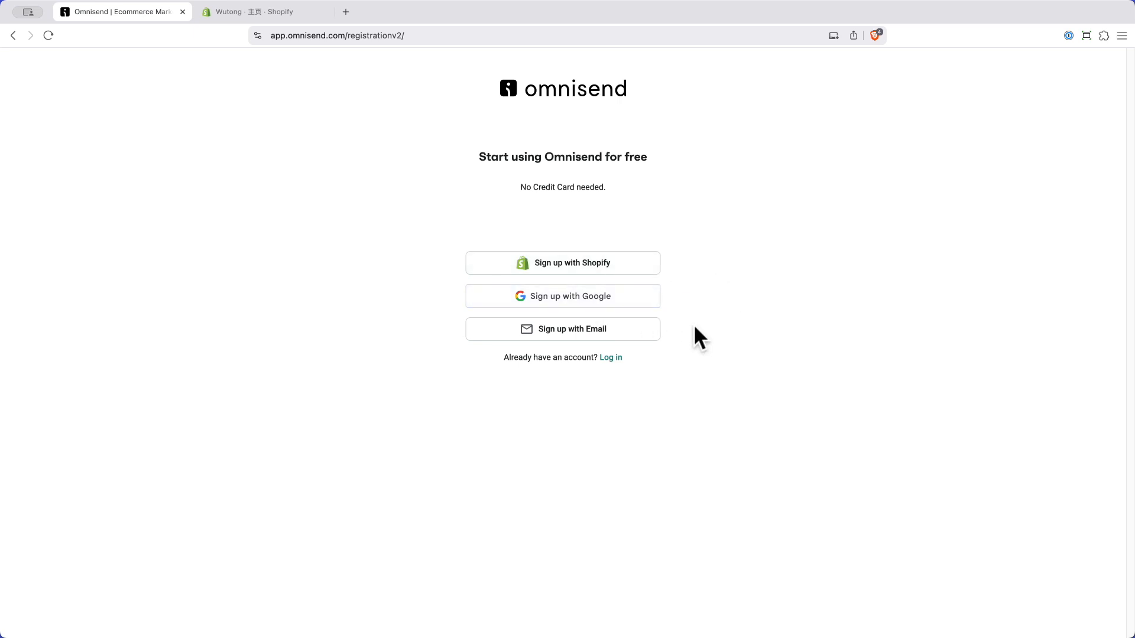
# Step: Sign up with a business email and password as an Ecommerce business, agreeing to the terms
pyautogui.click(572, 335)
pyautogui.click(519, 223)
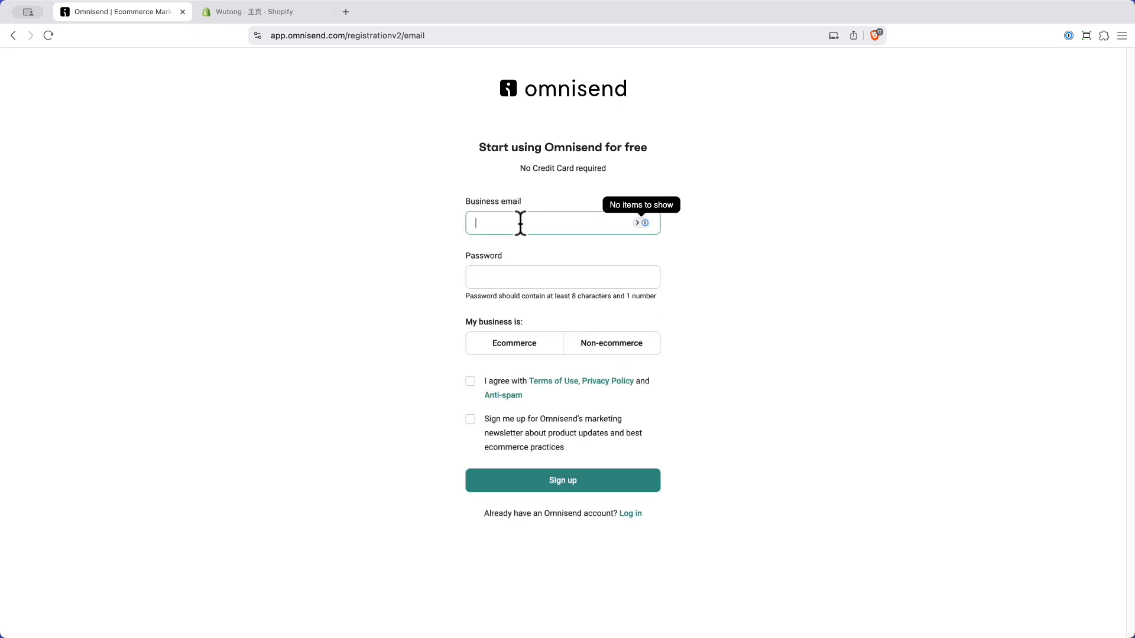
pyautogui.click(504, 354)
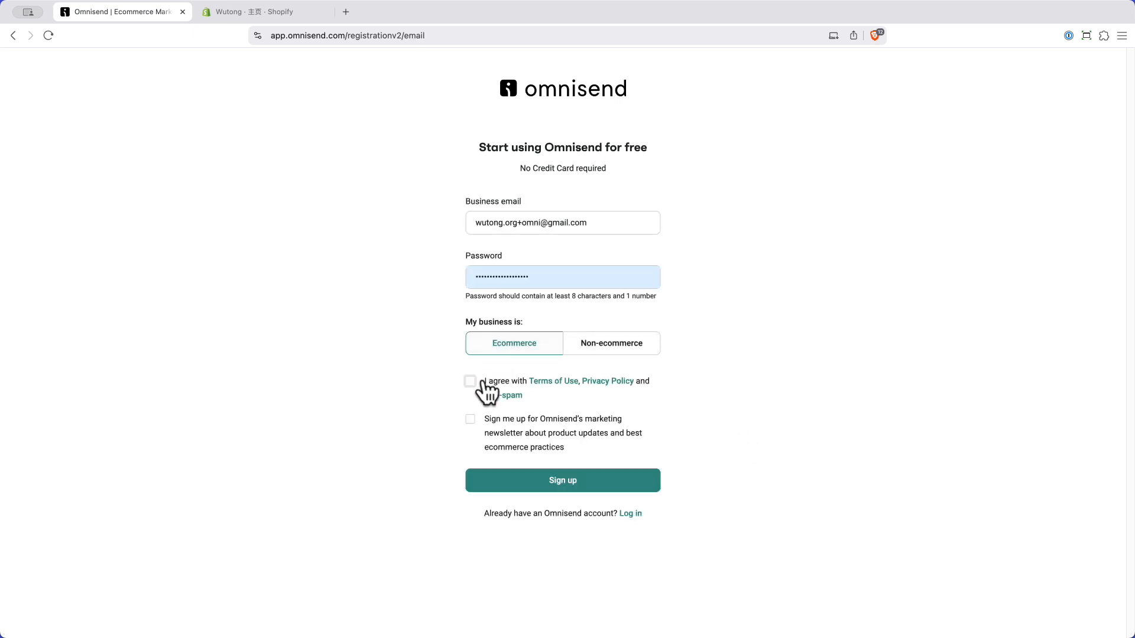
pyautogui.click(470, 381)
pyautogui.click(570, 483)
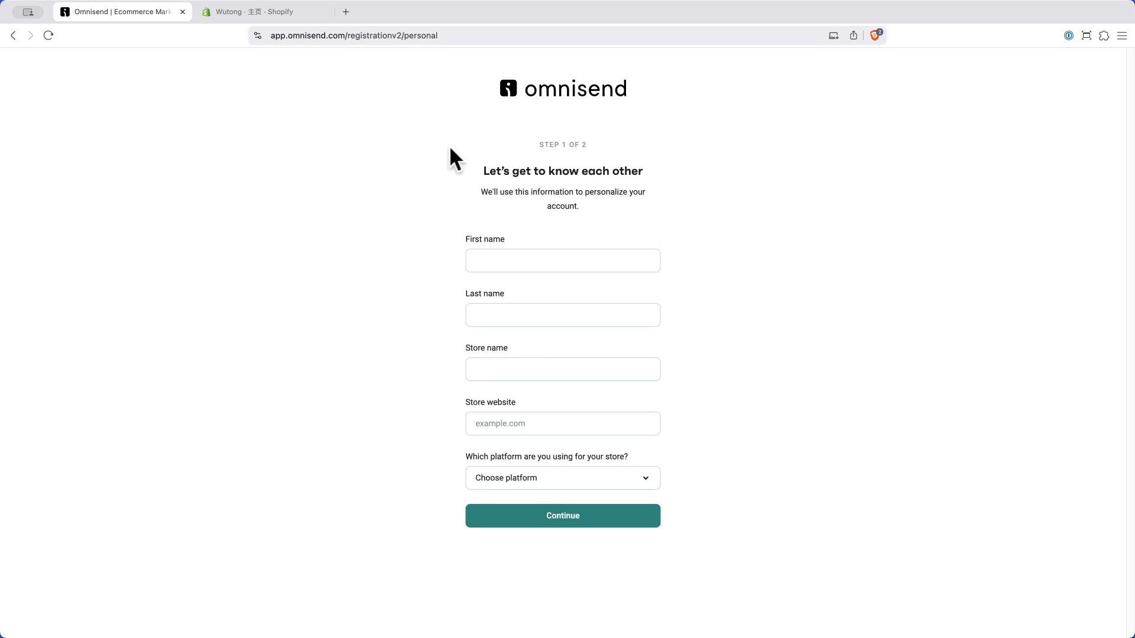
# Step: Enter name, store name and website, choose Shopify as platform and None as email software, and continue
pyautogui.click(516, 260)
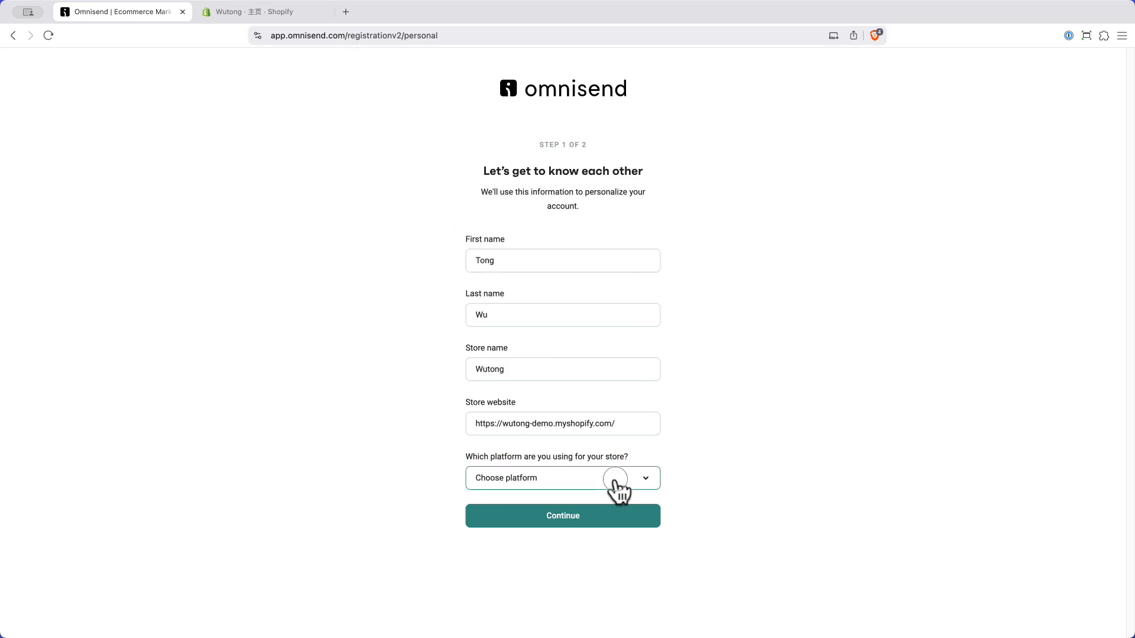
pyautogui.click(615, 478)
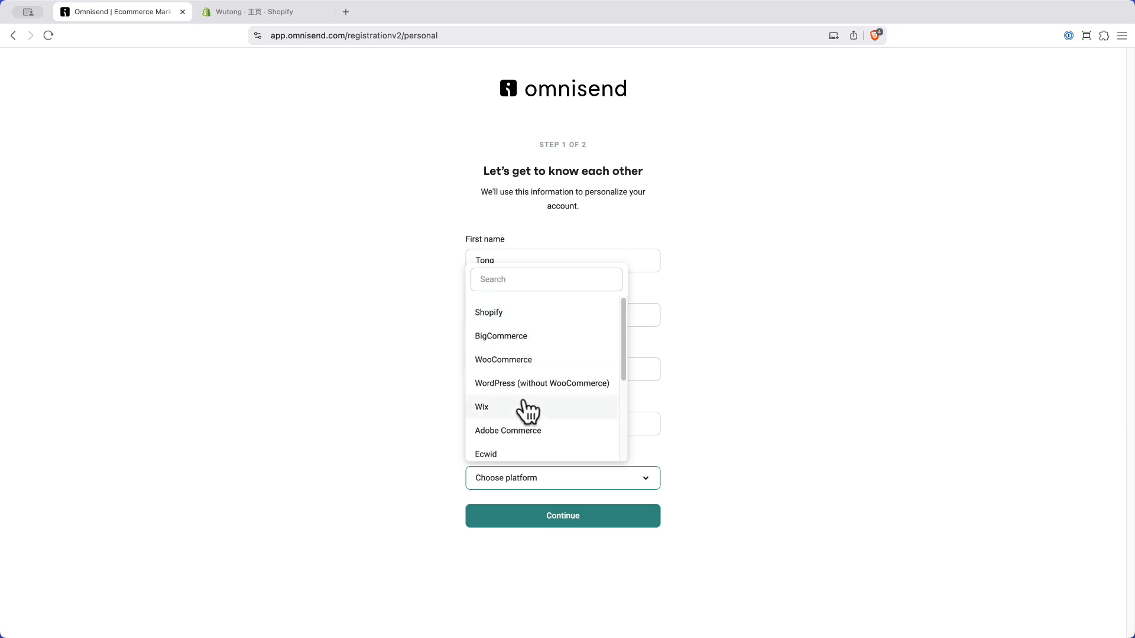
pyautogui.scroll(-1, 529, 412)
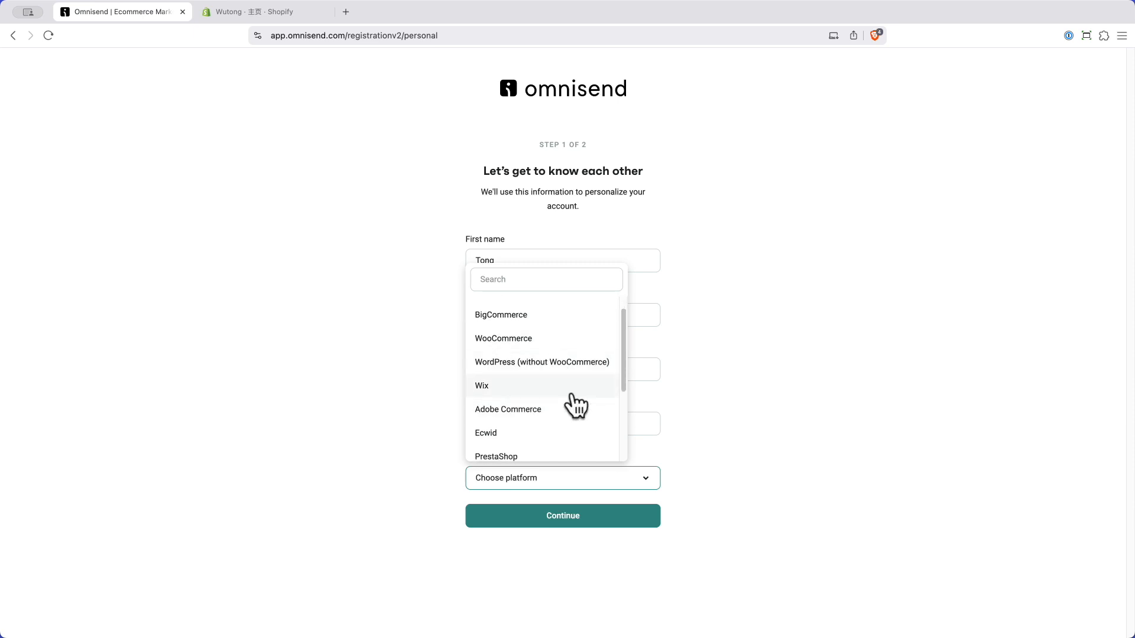
pyautogui.scroll(1, 546, 384)
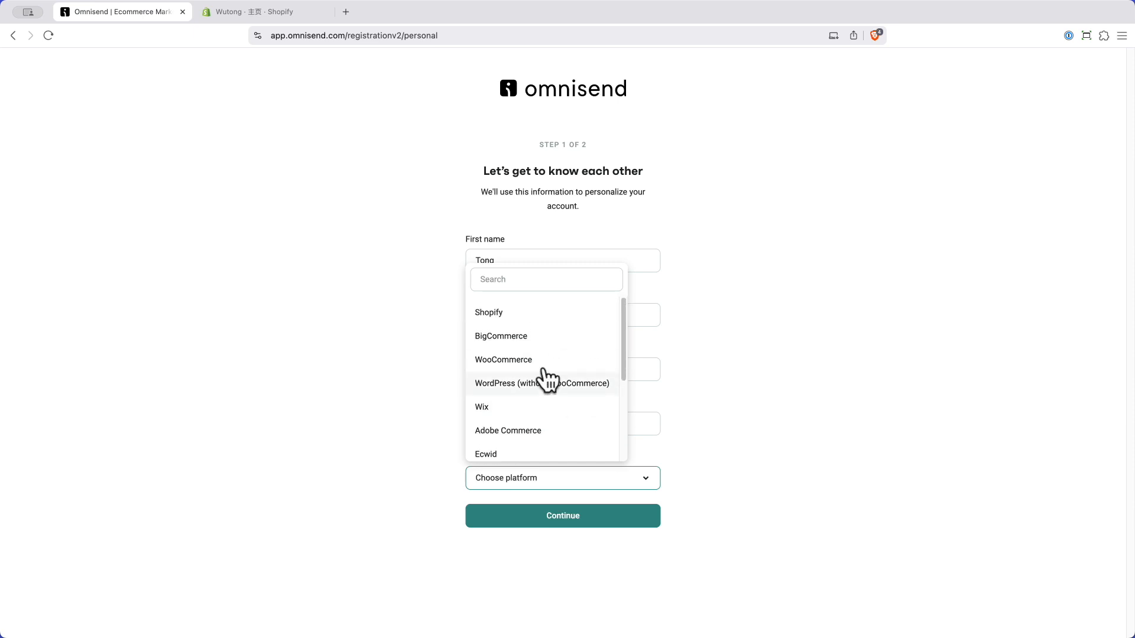
pyautogui.click(514, 316)
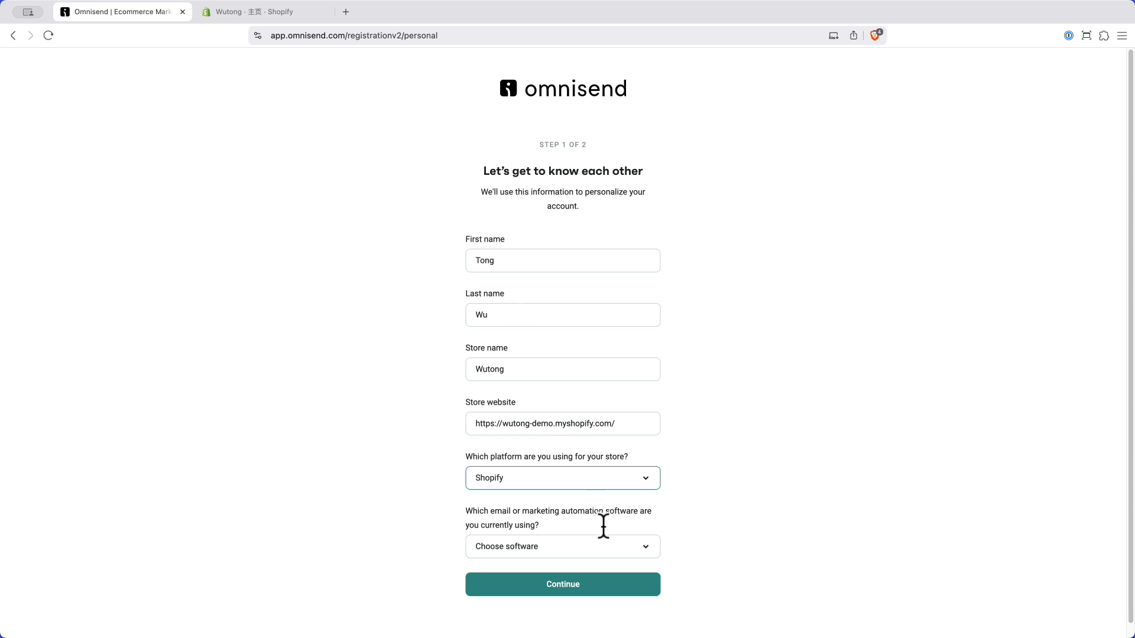
pyautogui.click(561, 546)
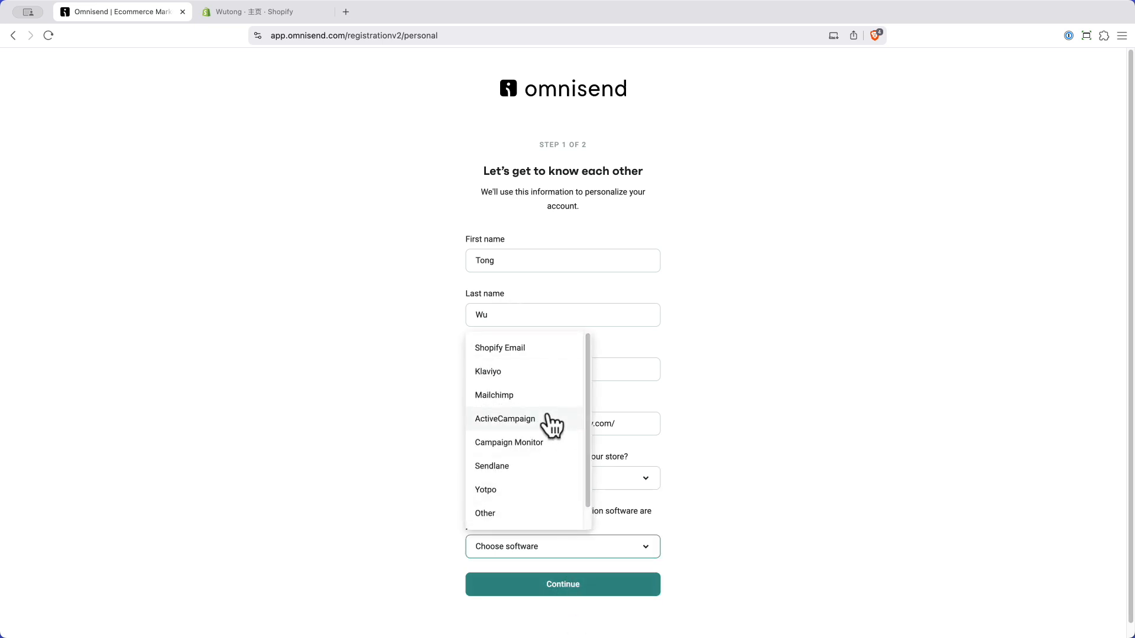
pyautogui.scroll(-1, 543, 520)
pyautogui.click(547, 513)
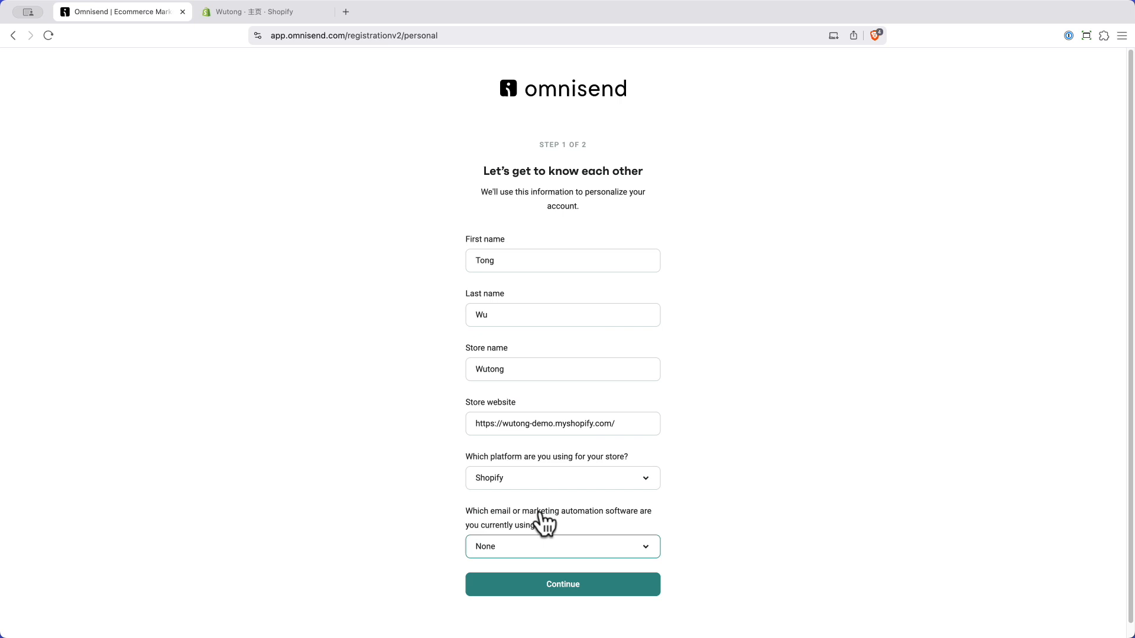
pyautogui.click(562, 588)
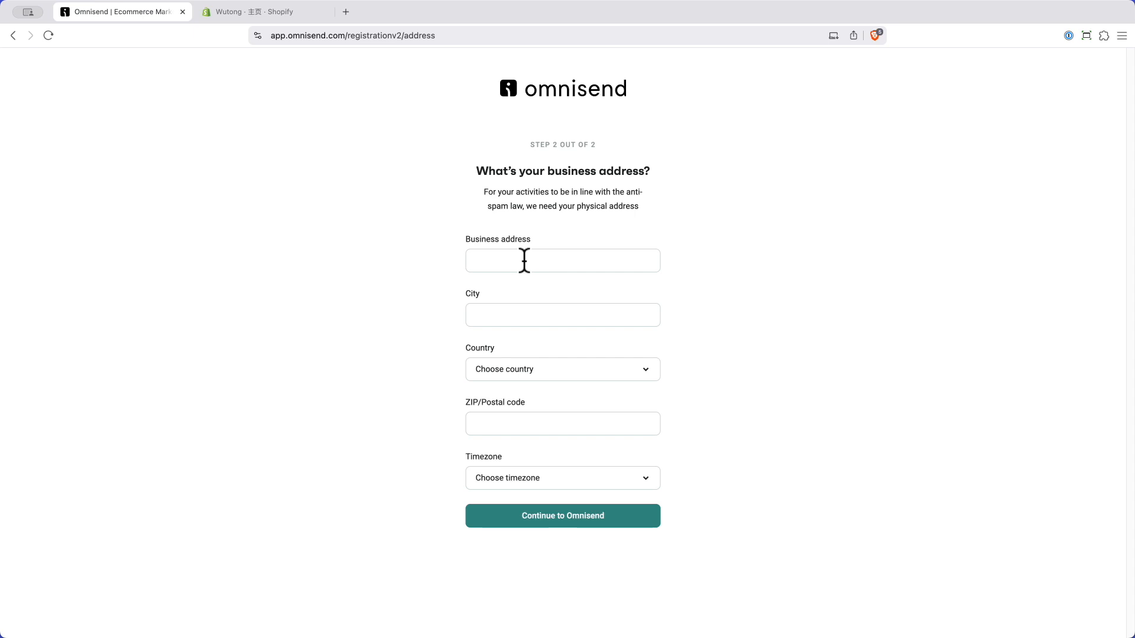
# Step: Submit the business address, city, country, postal code and timezone, then dismiss the webinar pop-up
pyautogui.click(524, 261)
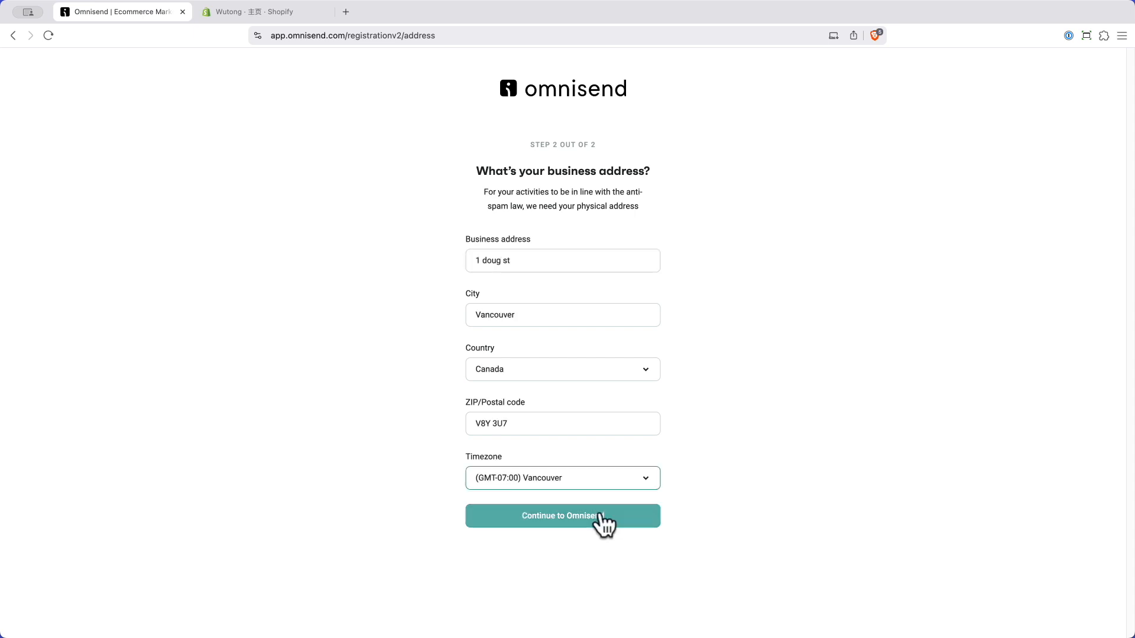
pyautogui.click(597, 512)
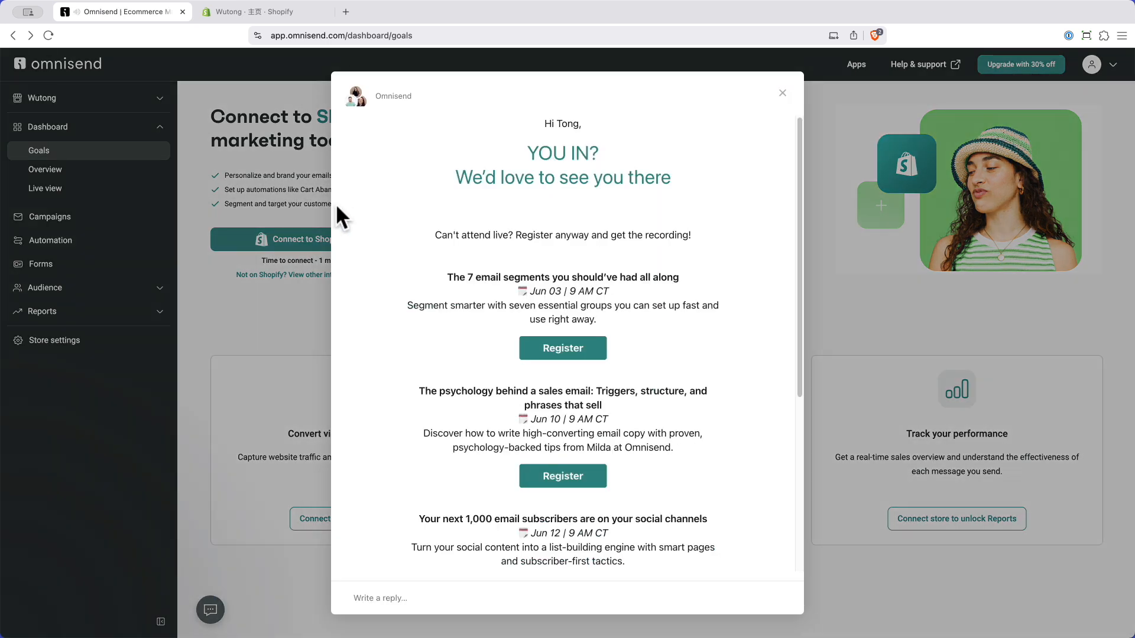
pyautogui.click(781, 94)
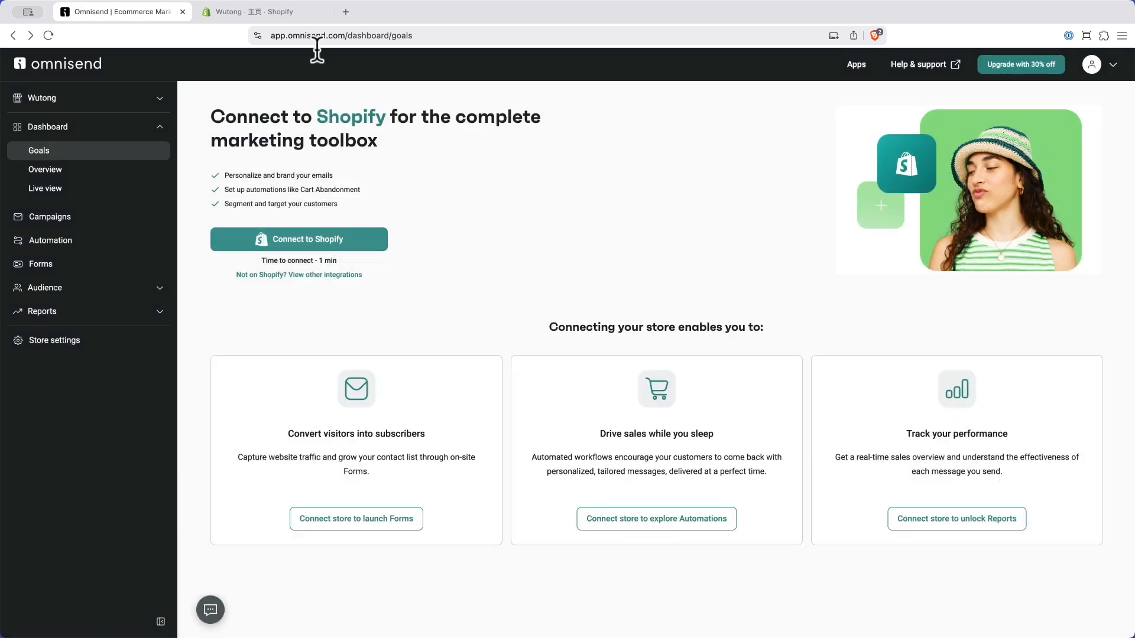
pyautogui.click(289, 12)
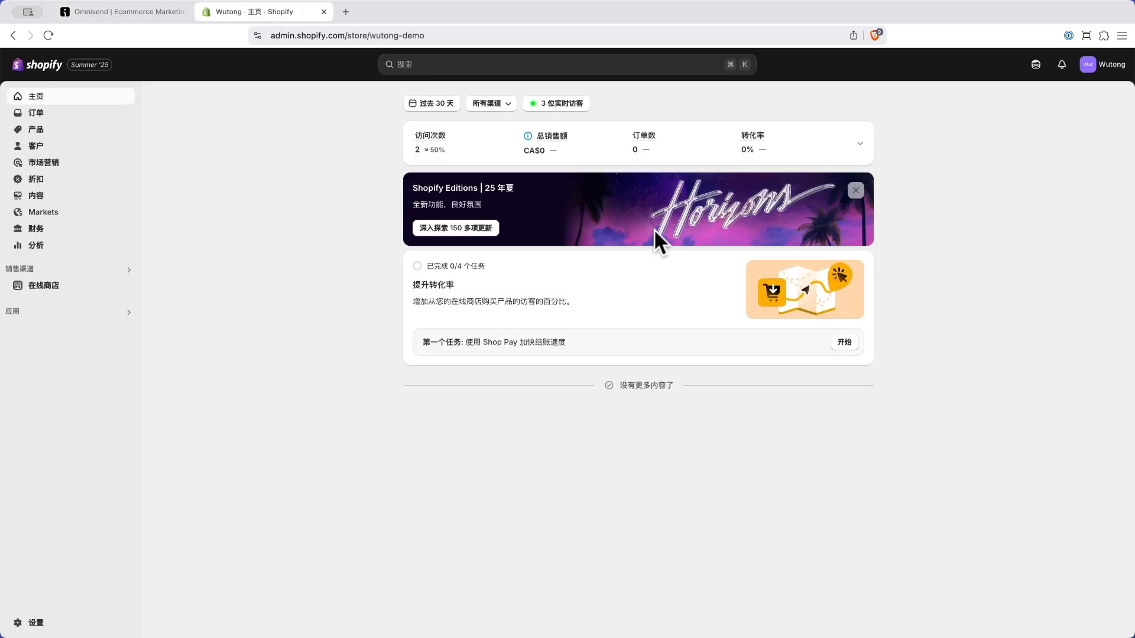
pyautogui.click(110, 15)
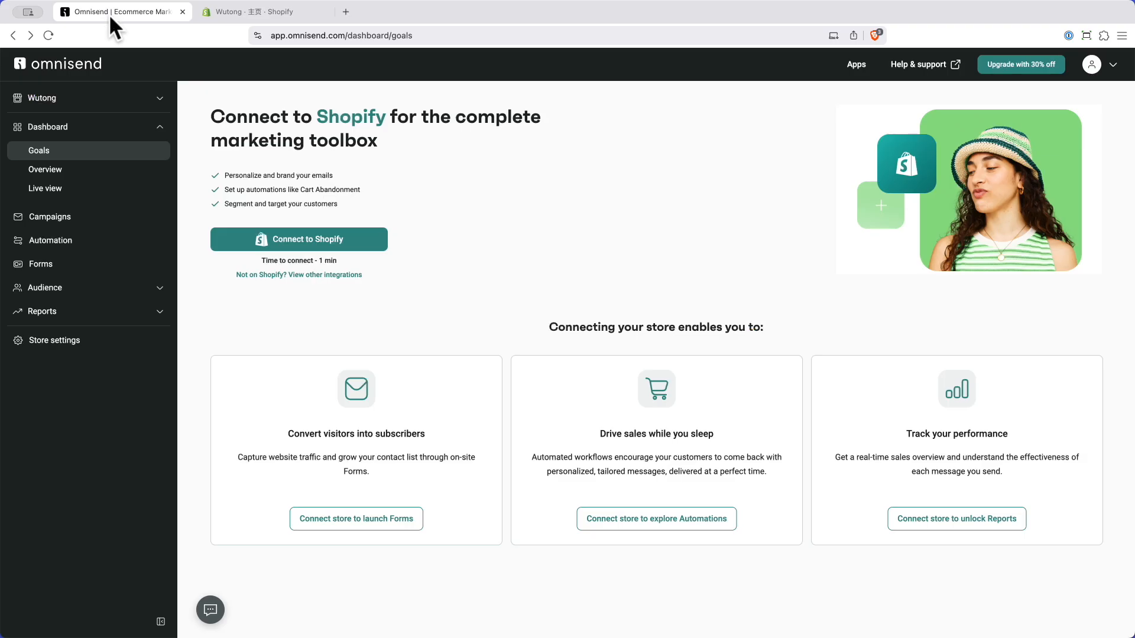
# Step: Connect the Shopify store by installing the Omnisend Email Marketing & SMS app and approving its access
pyautogui.click(303, 242)
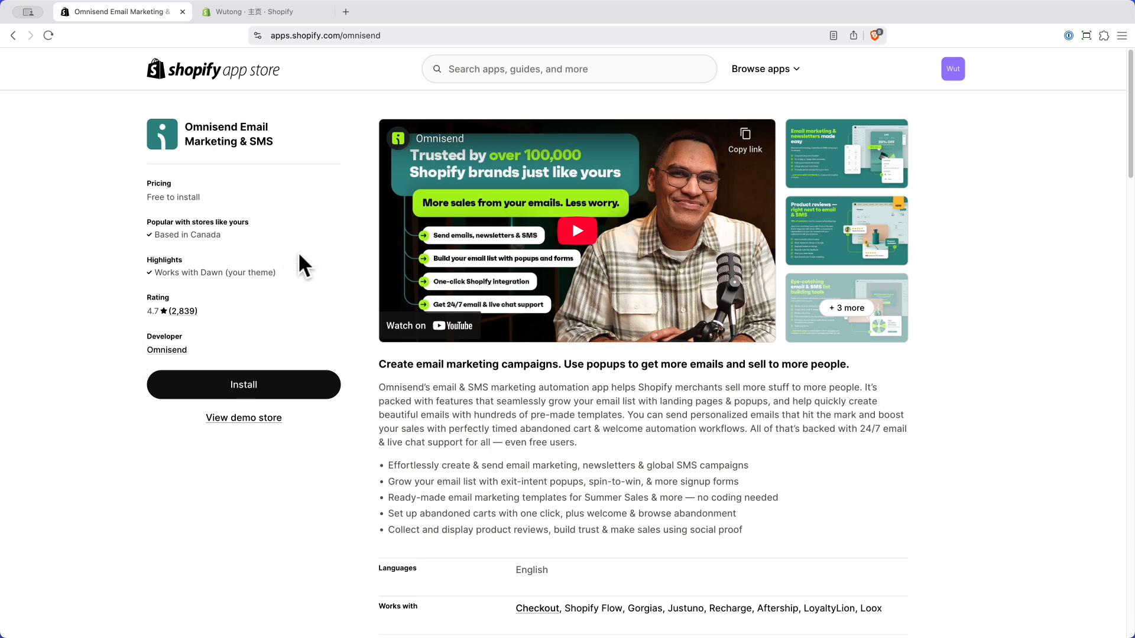
pyautogui.click(246, 383)
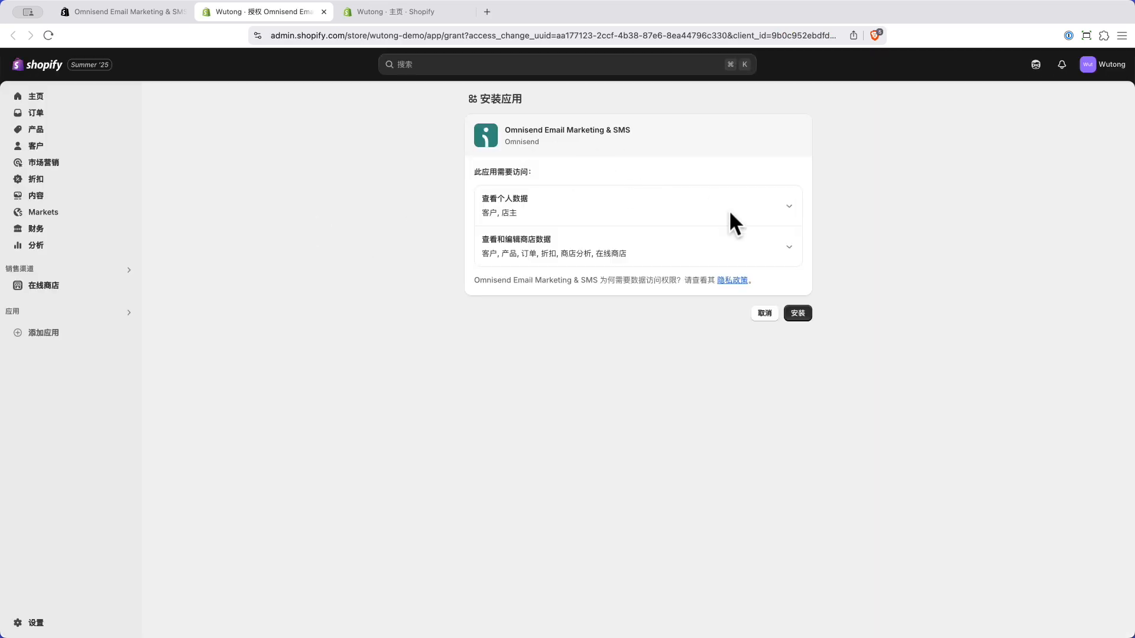
pyautogui.click(797, 315)
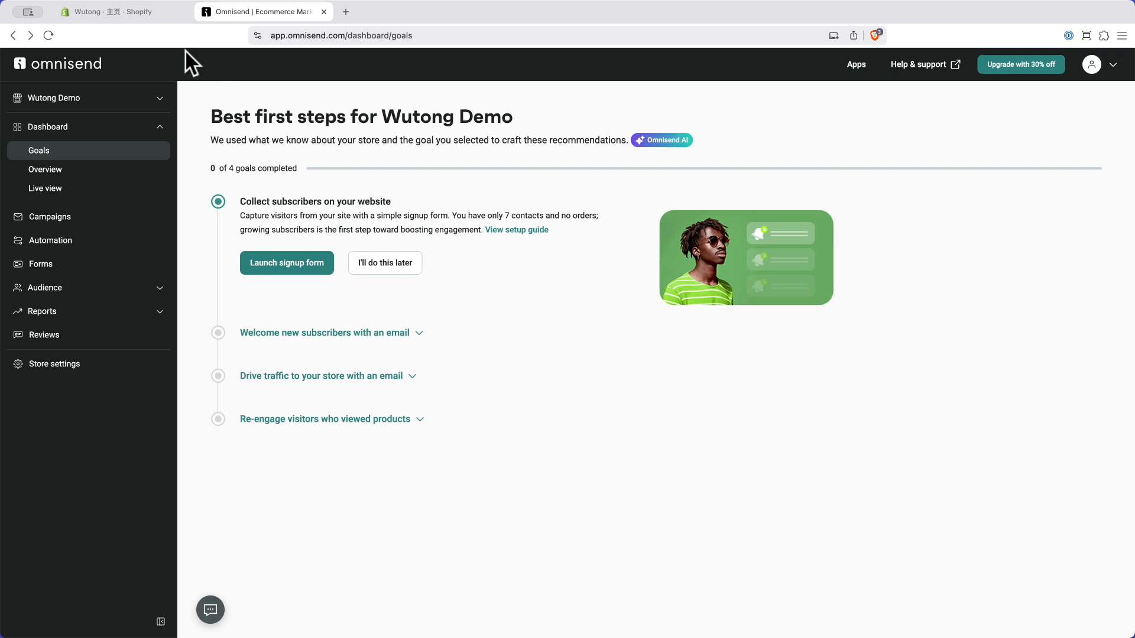
pyautogui.click(126, 11)
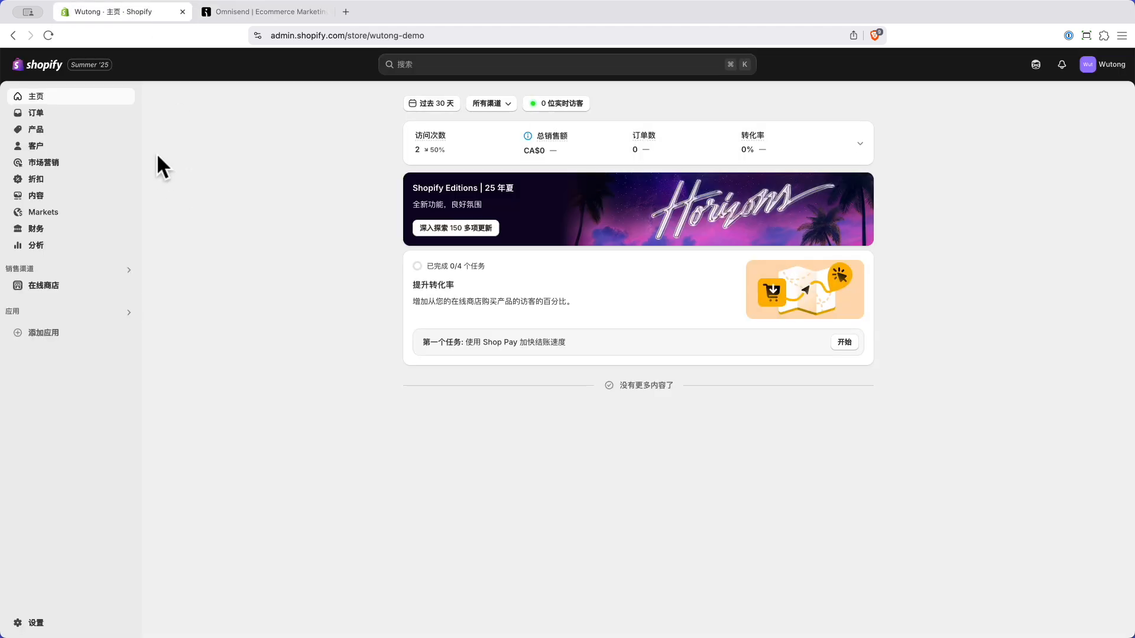
pyautogui.moveTo(73, 290)
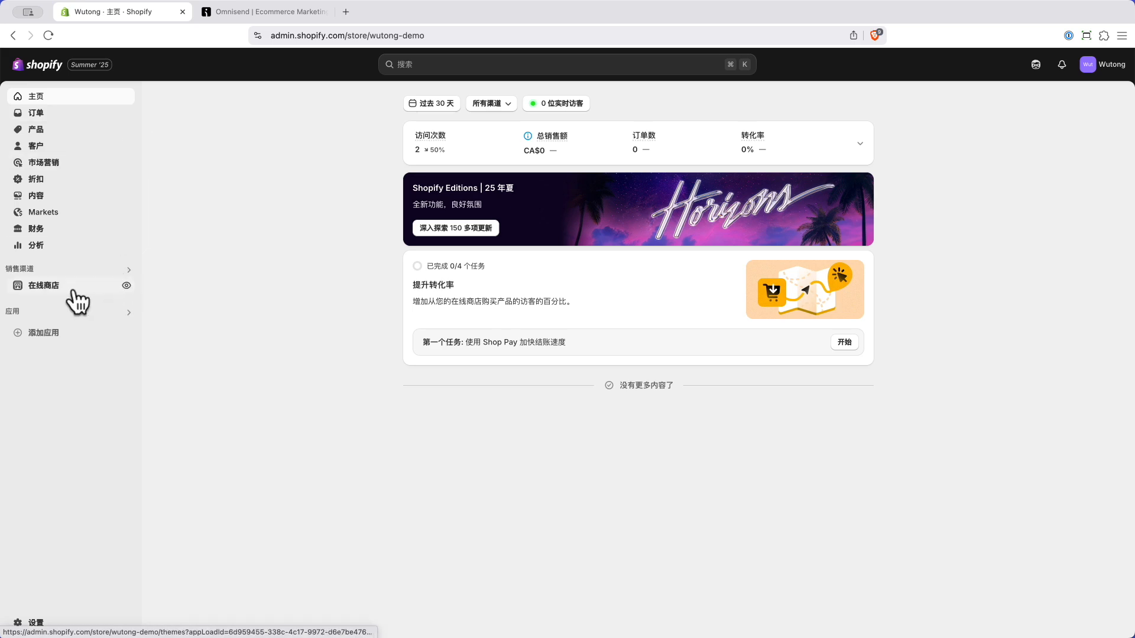
pyautogui.click(126, 287)
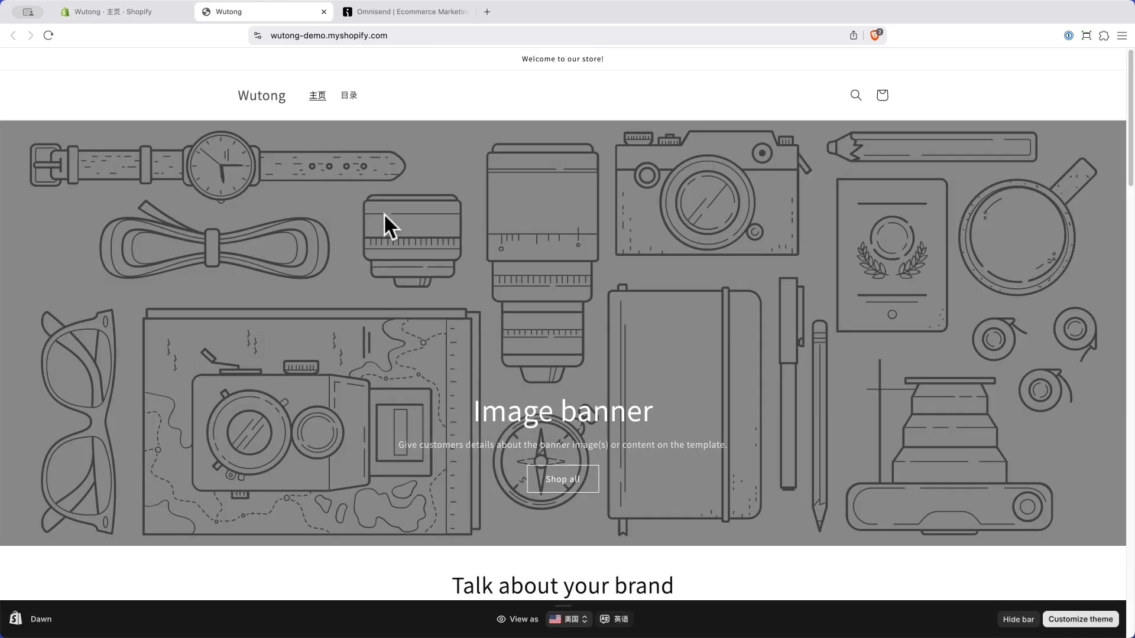
pyautogui.scroll(-6, 495, 321)
pyautogui.scroll(-9, 494, 320)
pyautogui.scroll(7, 499, 334)
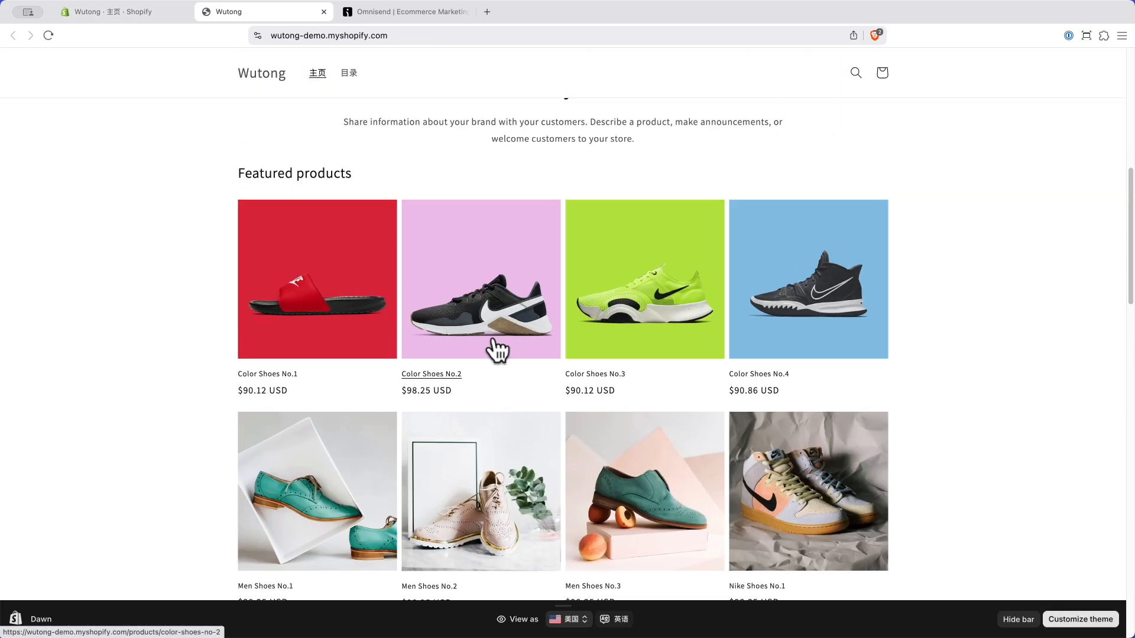
pyautogui.scroll(-20, 477, 358)
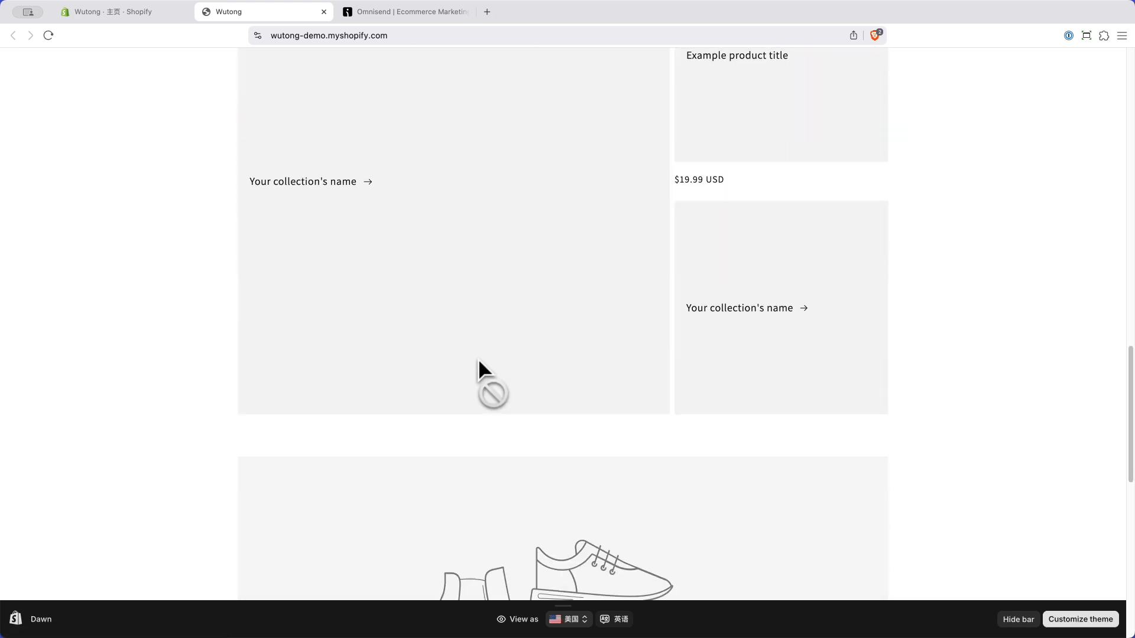
pyautogui.scroll(-5, 477, 358)
pyautogui.scroll(12, 552, 379)
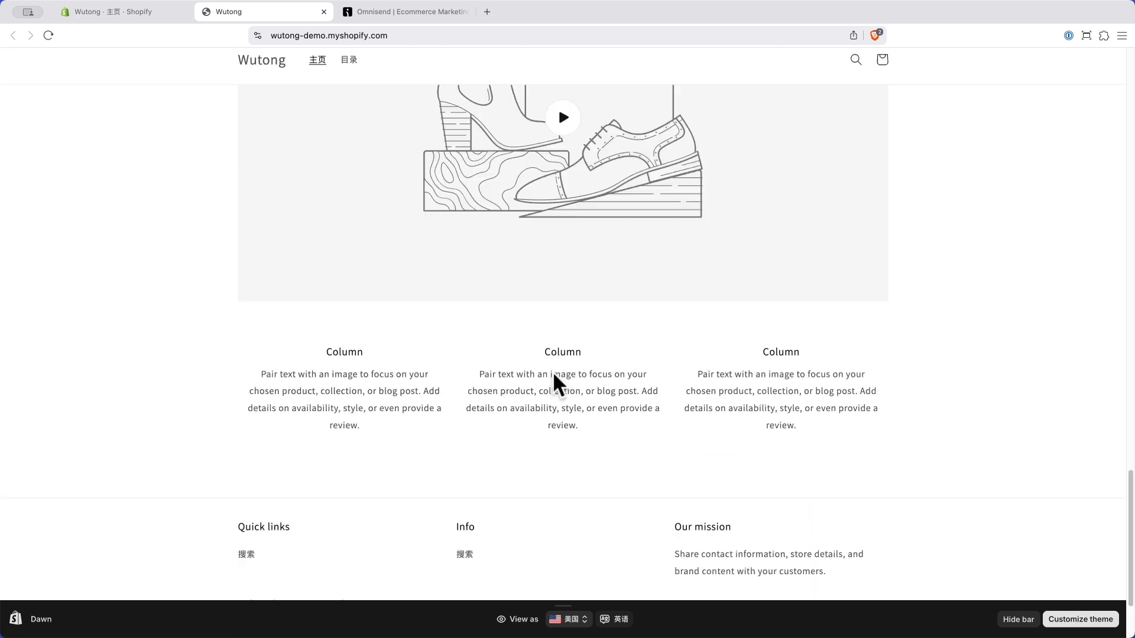
pyautogui.scroll(15, 553, 373)
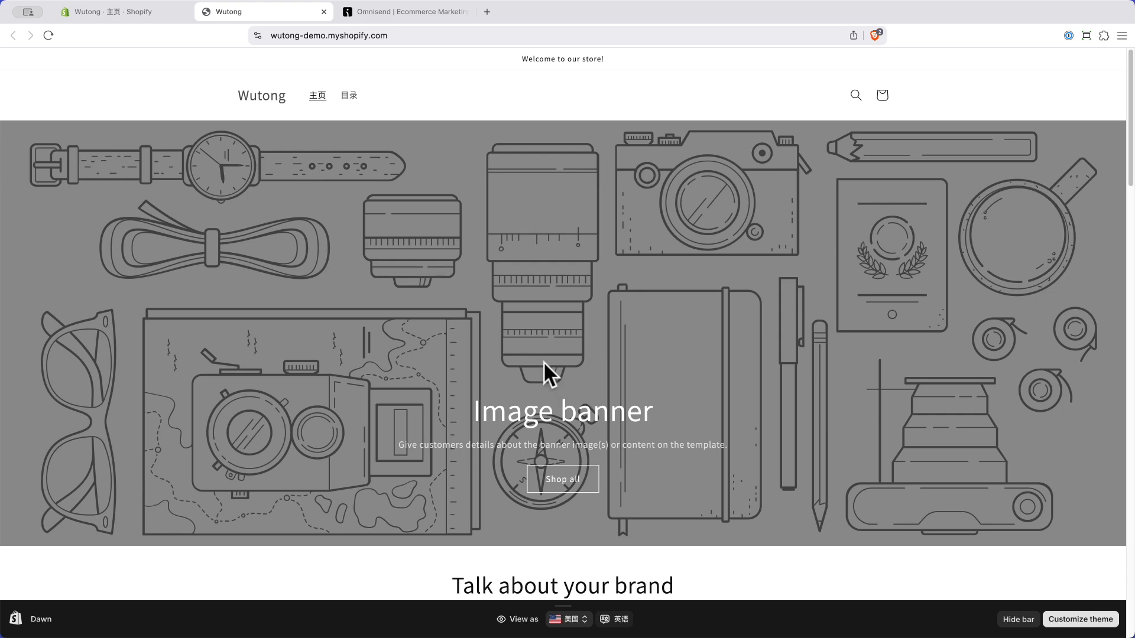
pyautogui.scroll(-15, 540, 365)
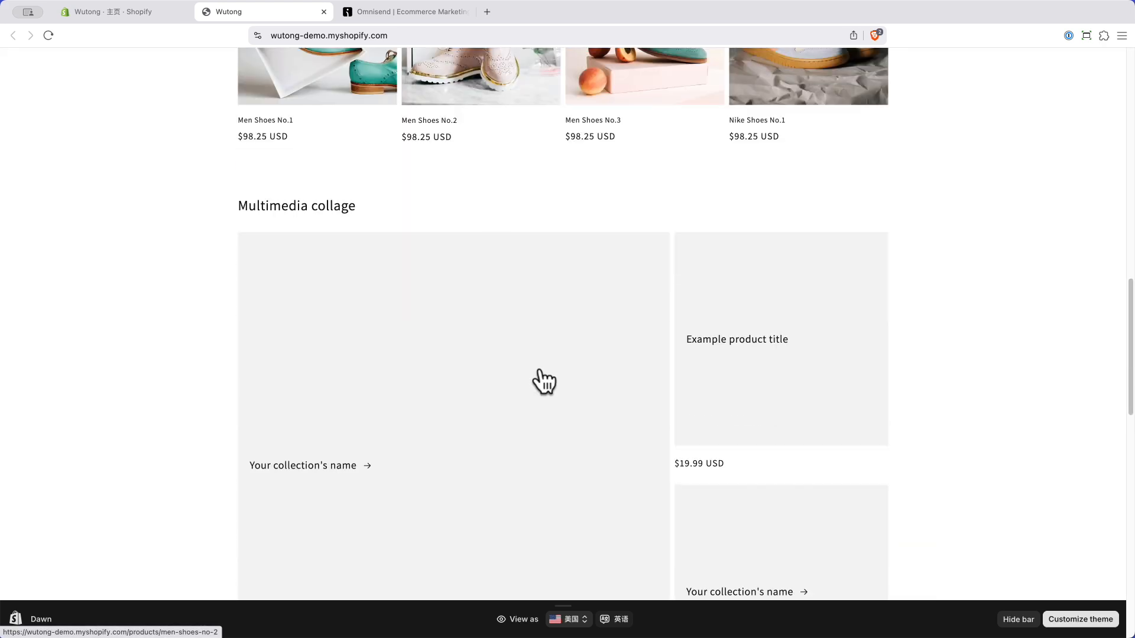
pyautogui.scroll(-15, 543, 381)
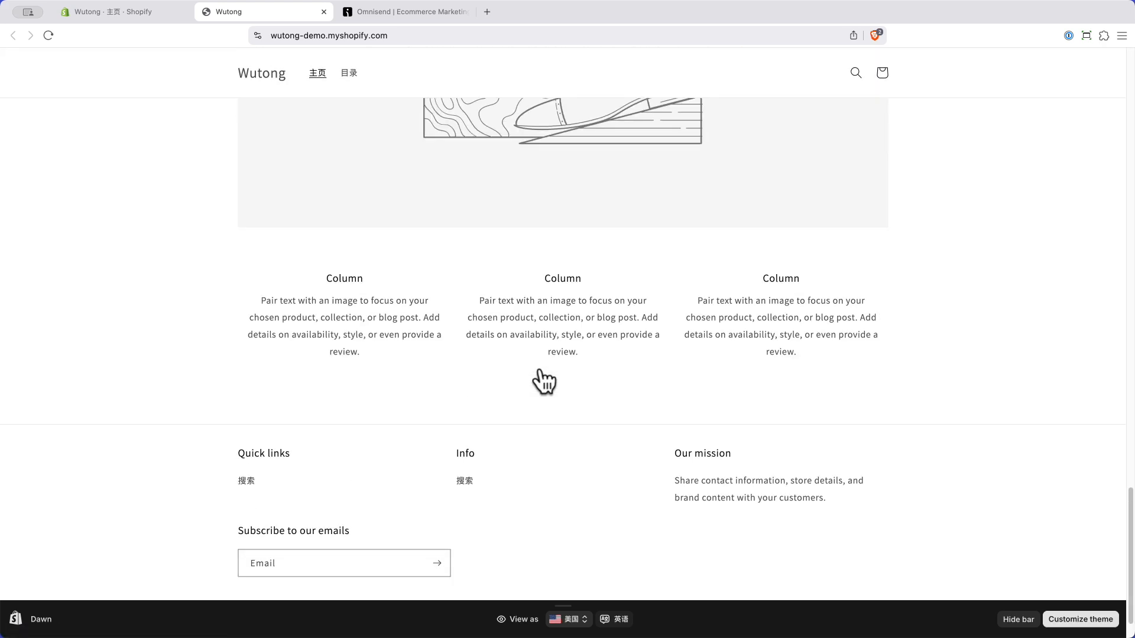
pyautogui.scroll(15, 542, 381)
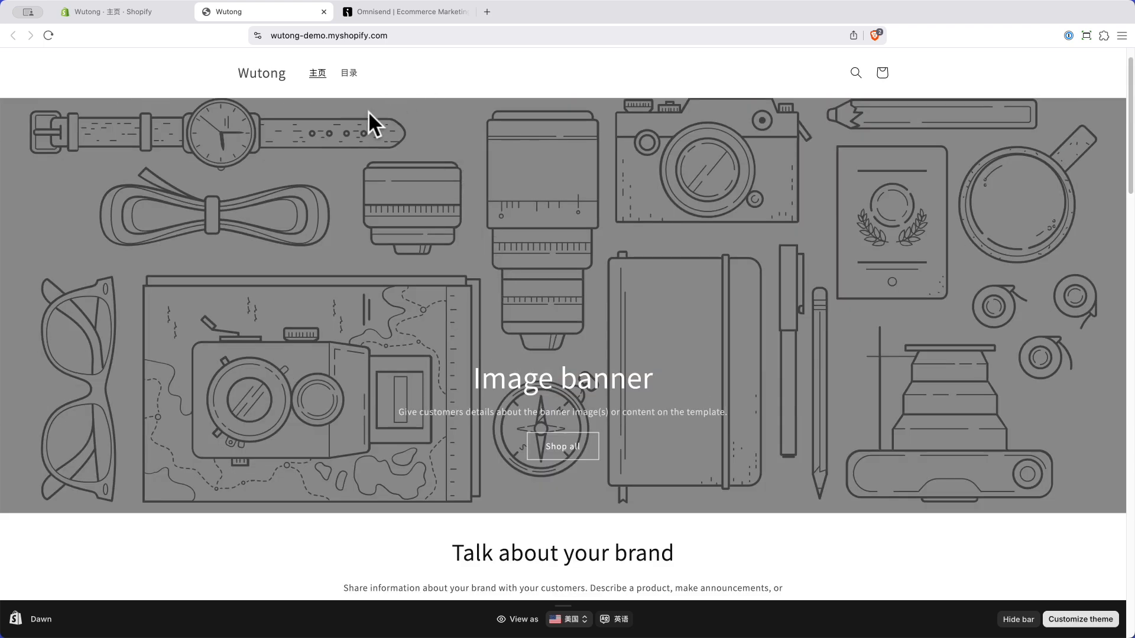
pyautogui.scroll(-12, 367, 118)
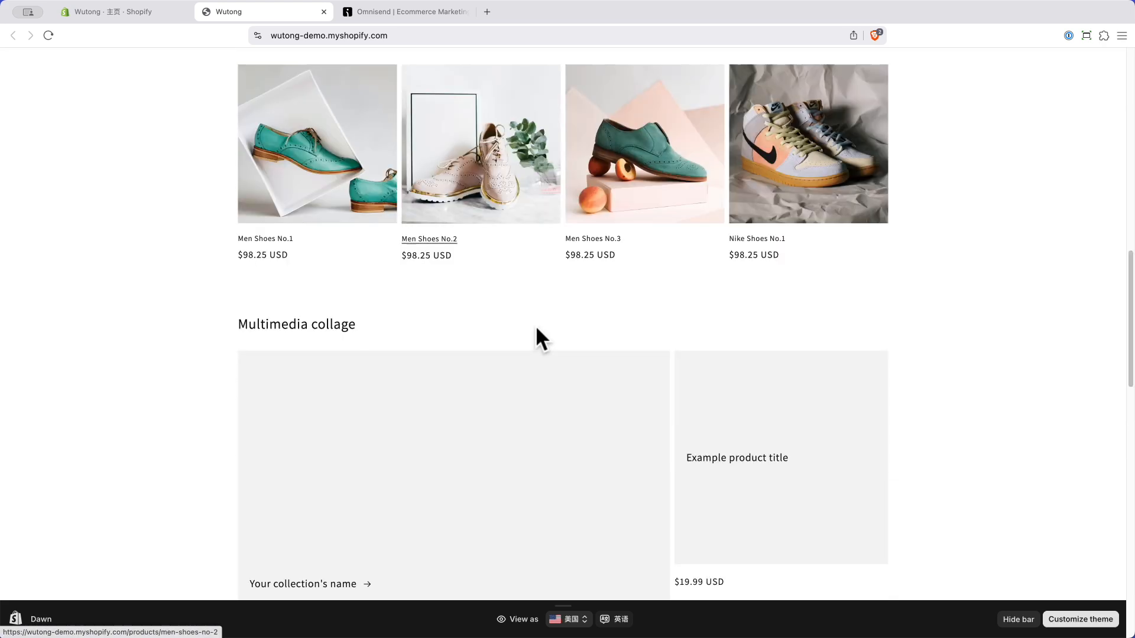
pyautogui.scroll(-4, 536, 329)
pyautogui.scroll(4, 537, 329)
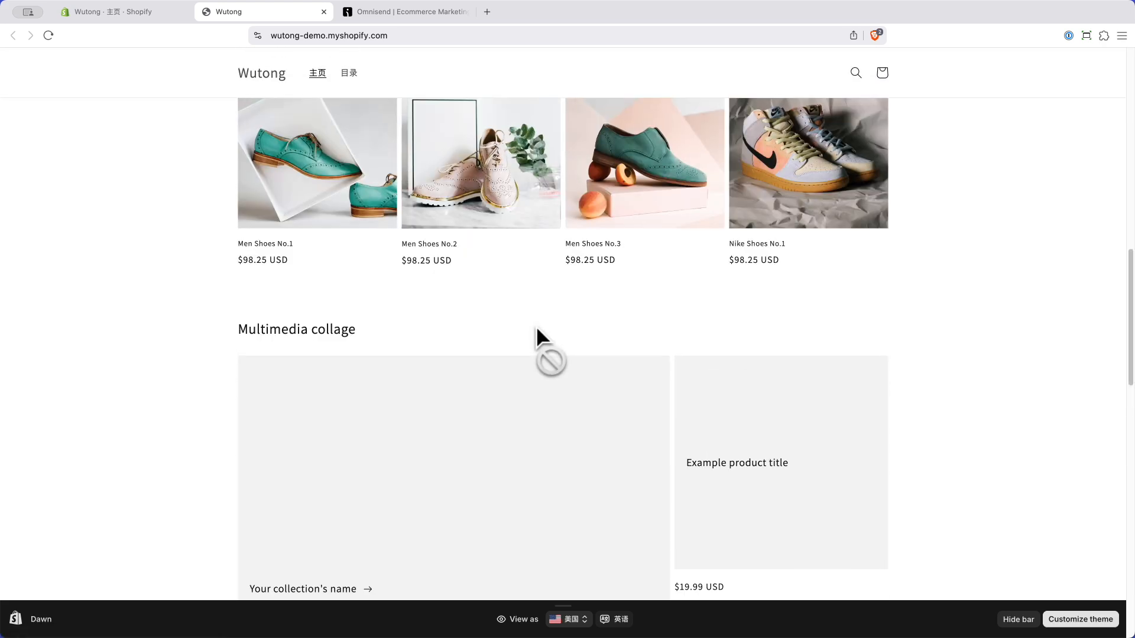
pyautogui.scroll(3, 537, 328)
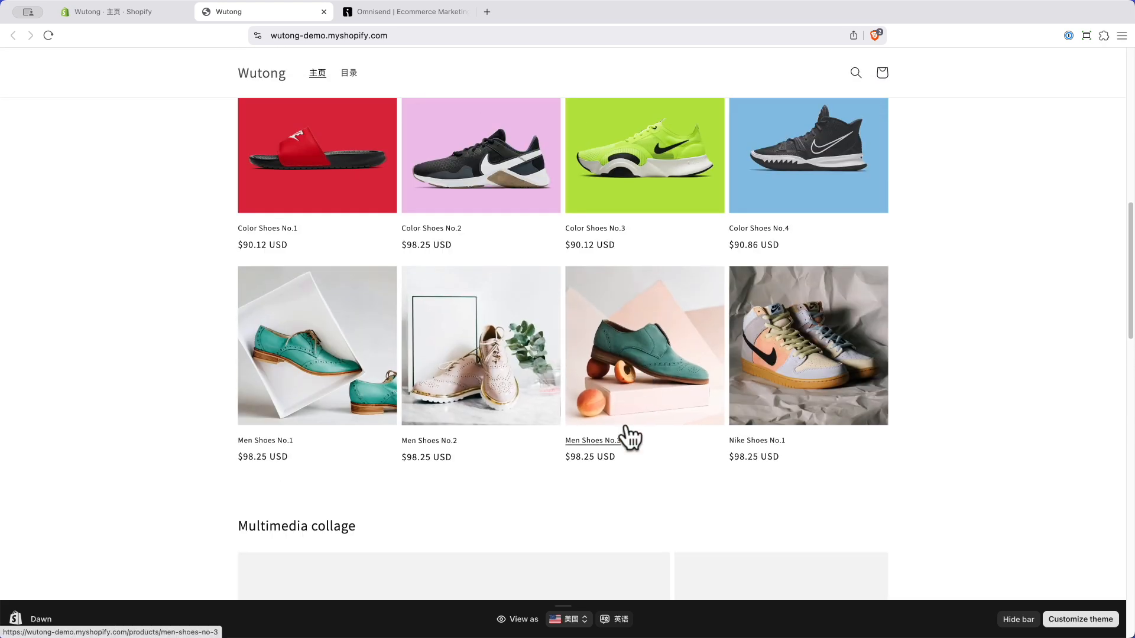
pyautogui.scroll(-10, 625, 427)
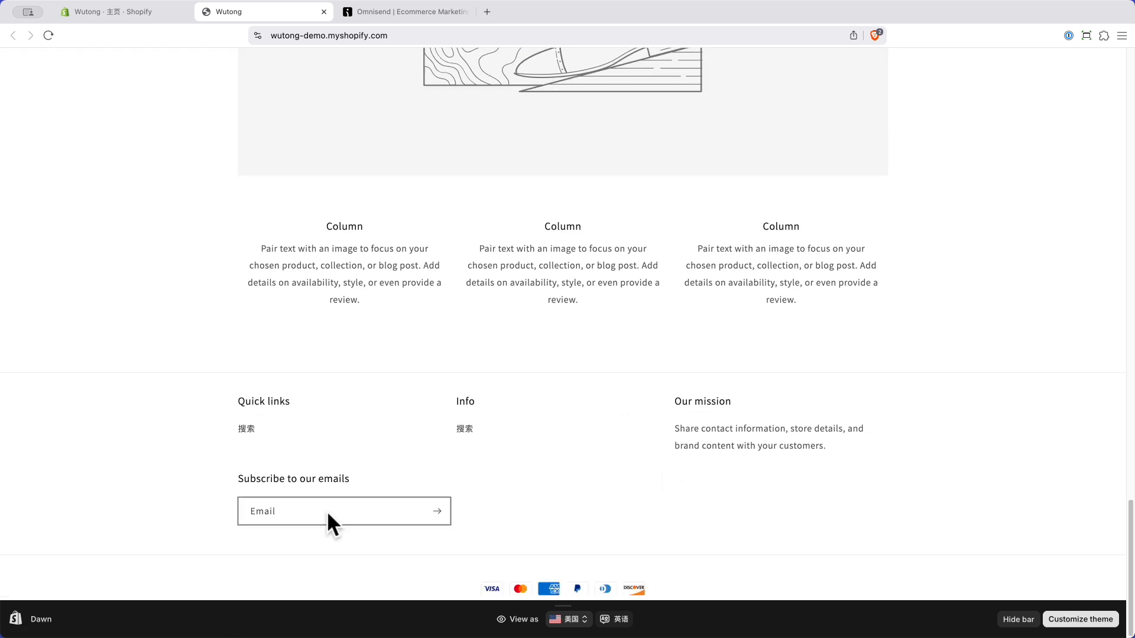
pyautogui.click(282, 512)
pyautogui.click(157, 486)
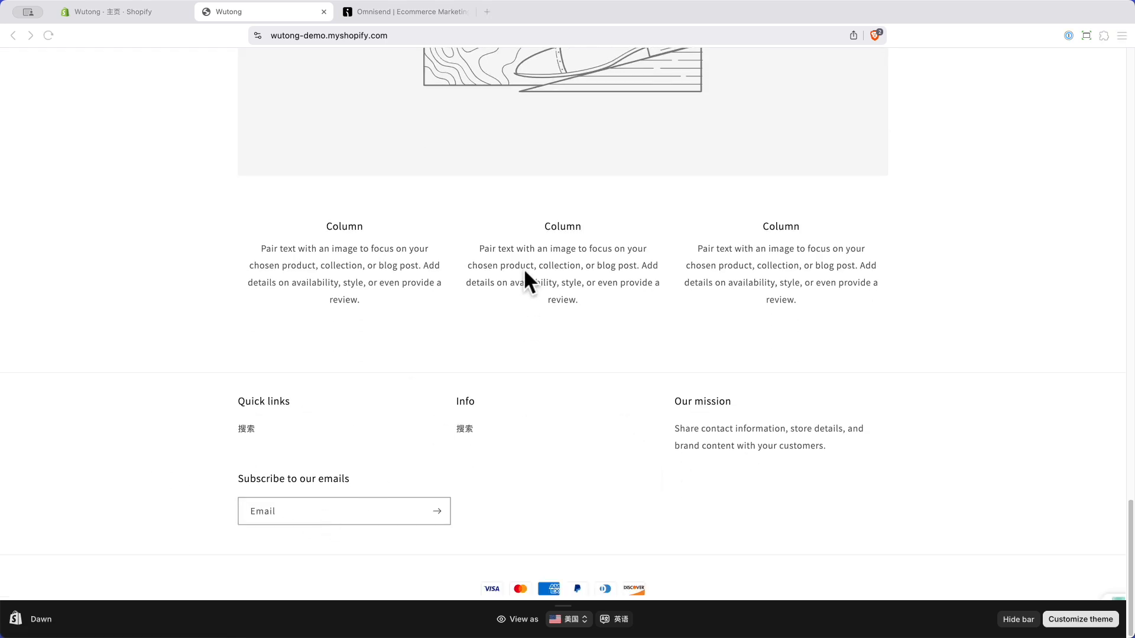
pyautogui.press('Escape')
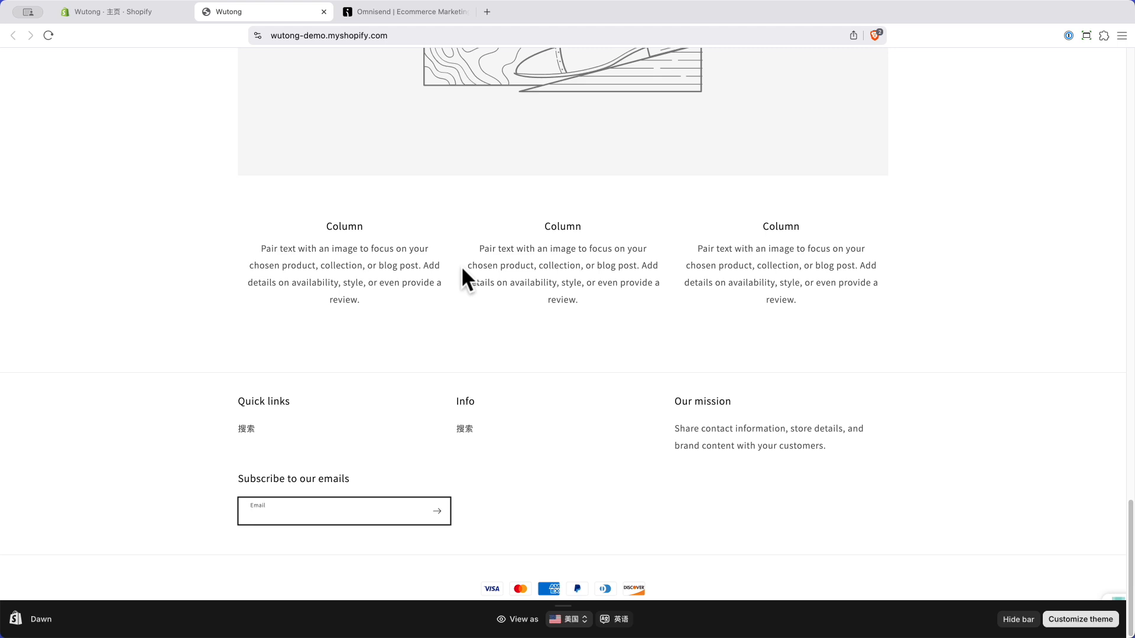
pyautogui.scroll(15, 719, 367)
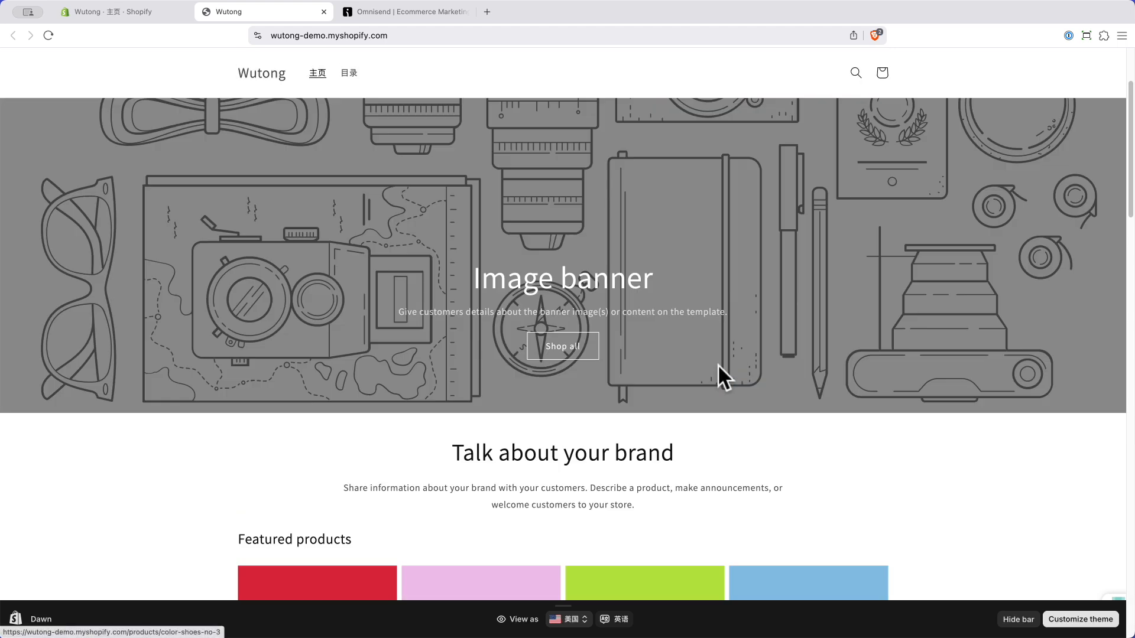
pyautogui.scroll(-10, 717, 371)
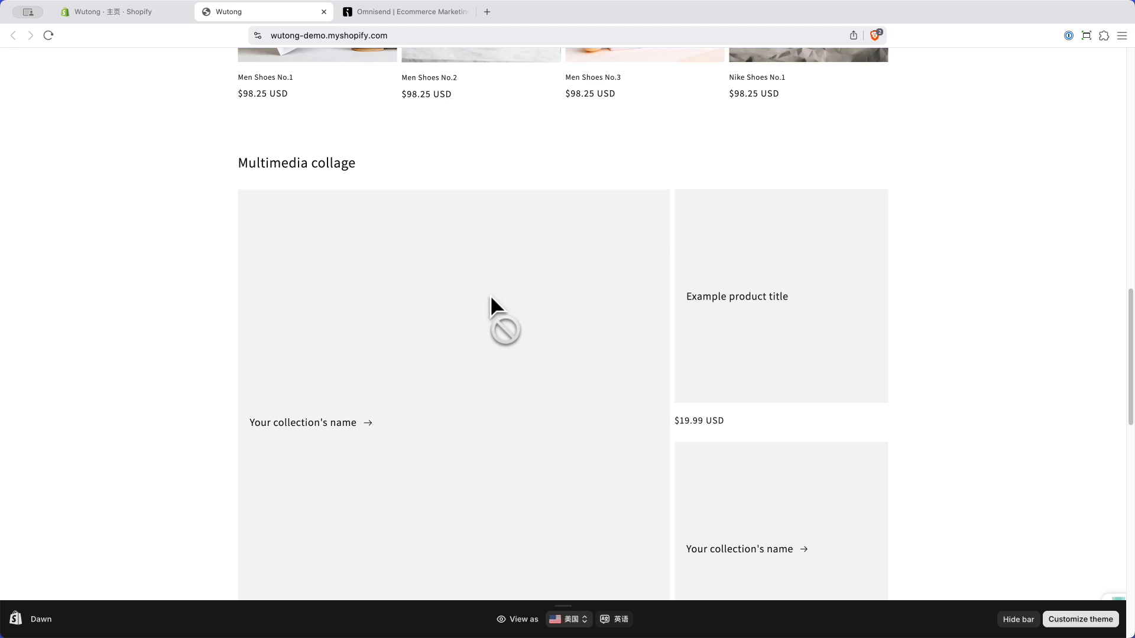
# Step: Return to the Omnisend dashboard tab and go to the Forms section
pyautogui.click(399, 9)
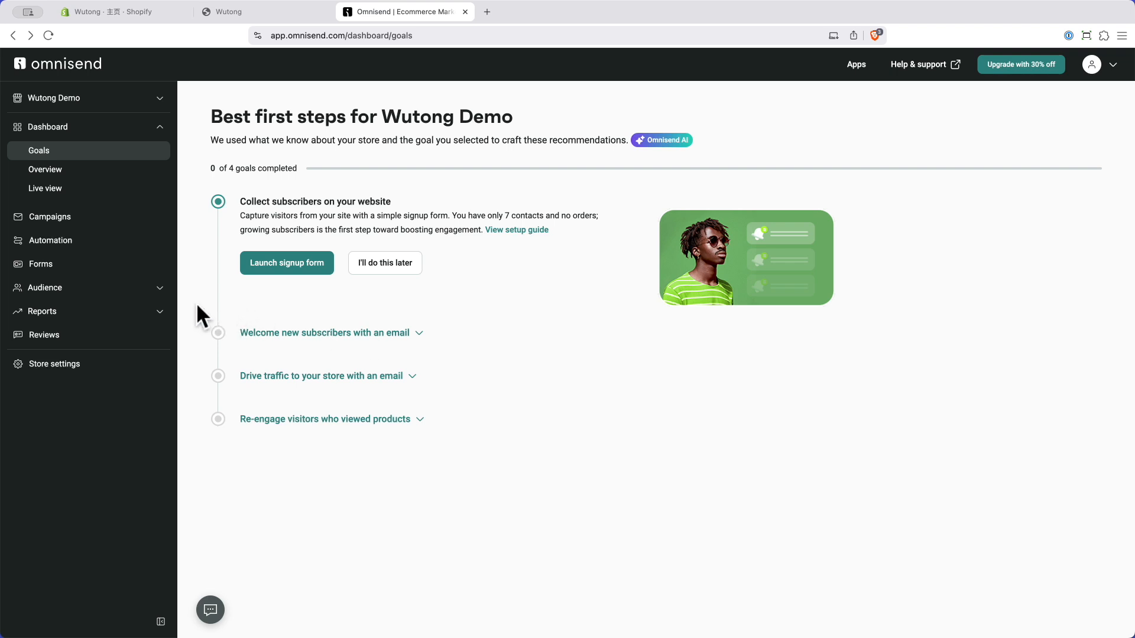
pyautogui.click(51, 265)
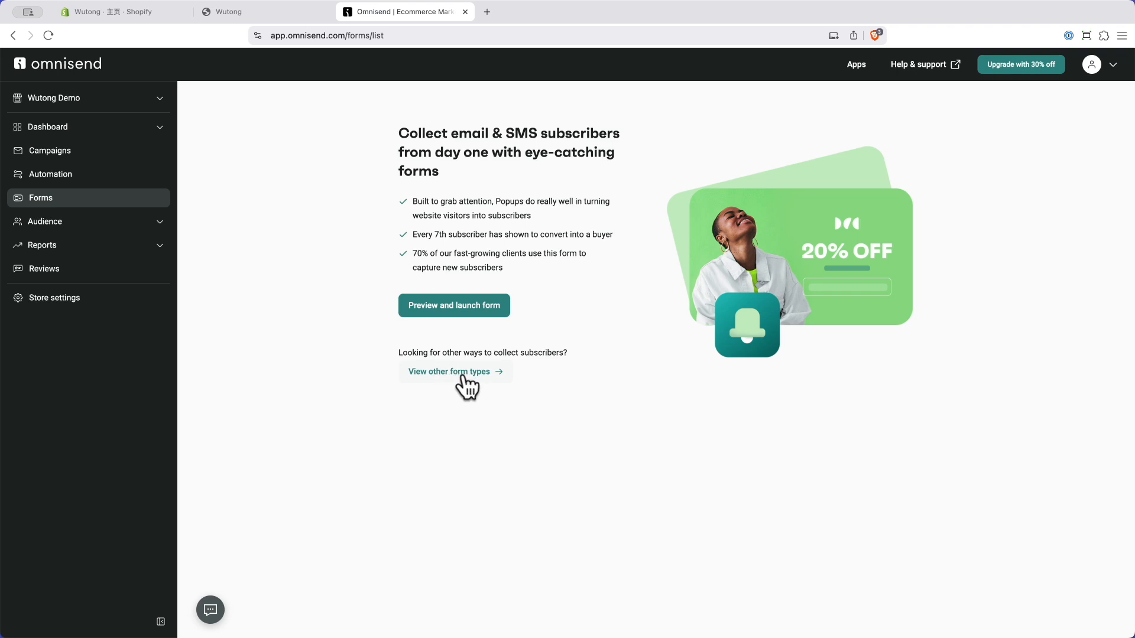
# Step: Browse the other form types in the signup form template library
pyautogui.click(443, 372)
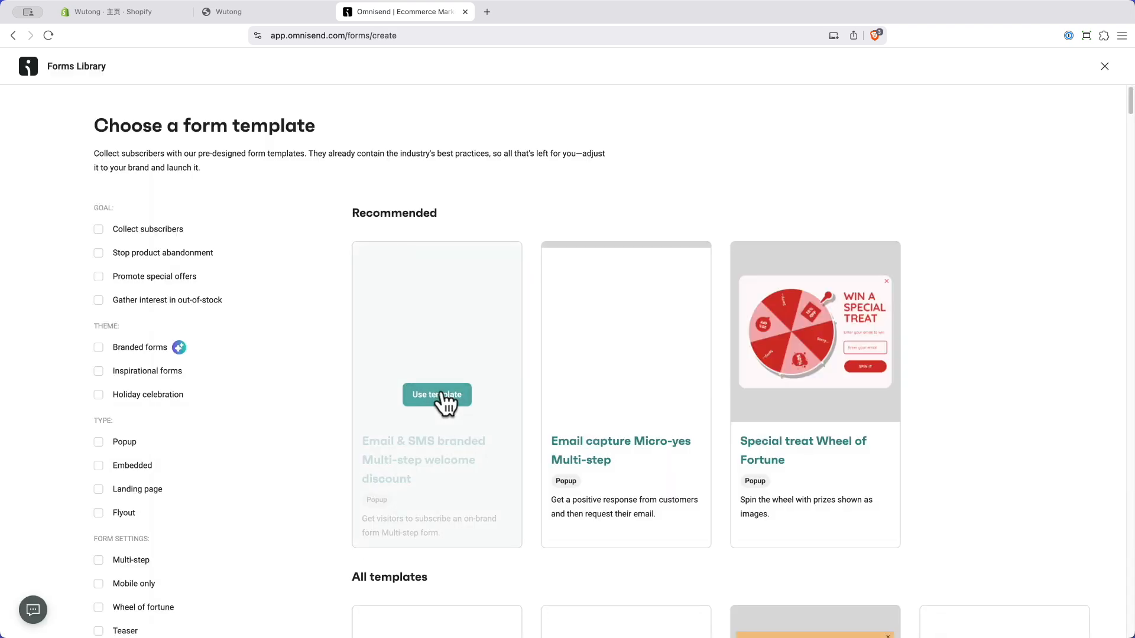
pyautogui.scroll(-2, 438, 390)
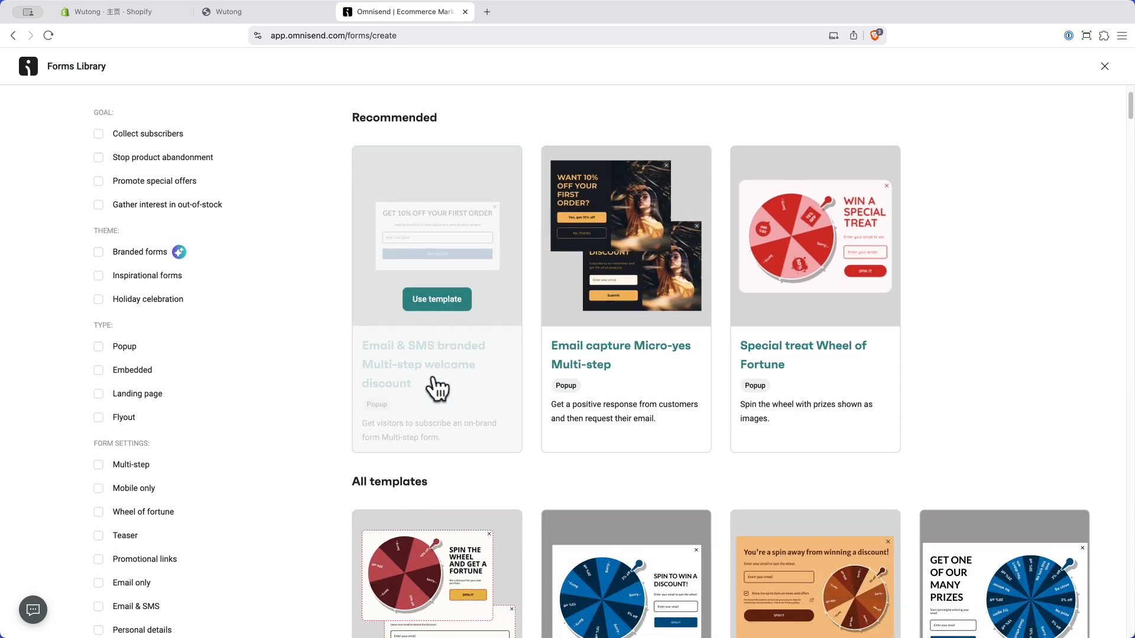
pyautogui.scroll(-10, 530, 380)
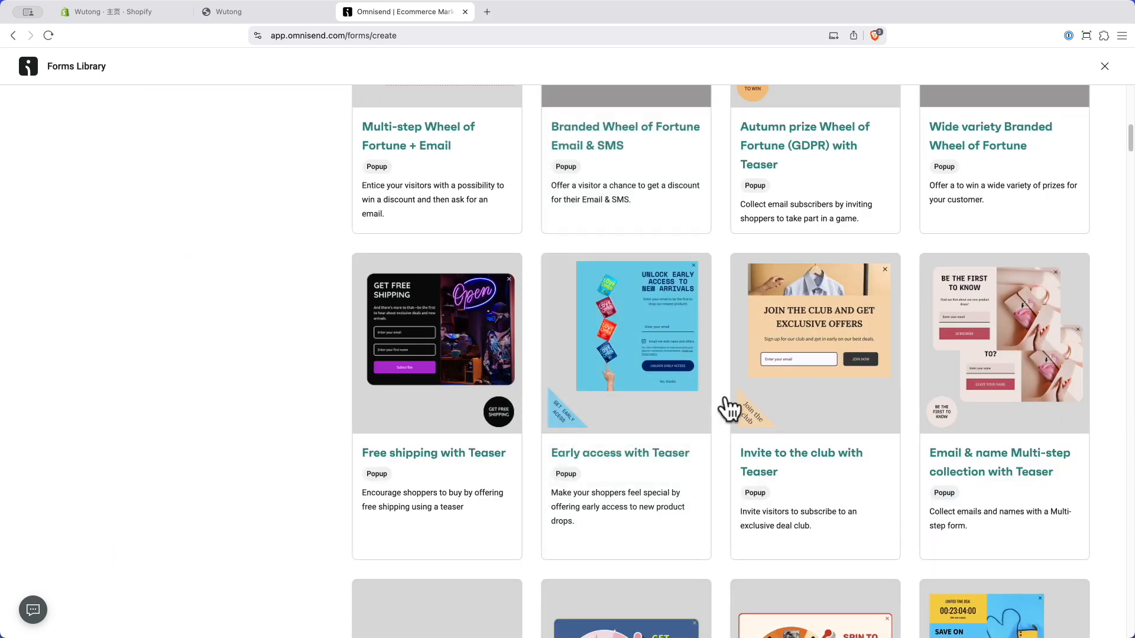
pyautogui.scroll(-6, 727, 436)
pyautogui.scroll(-6, 879, 438)
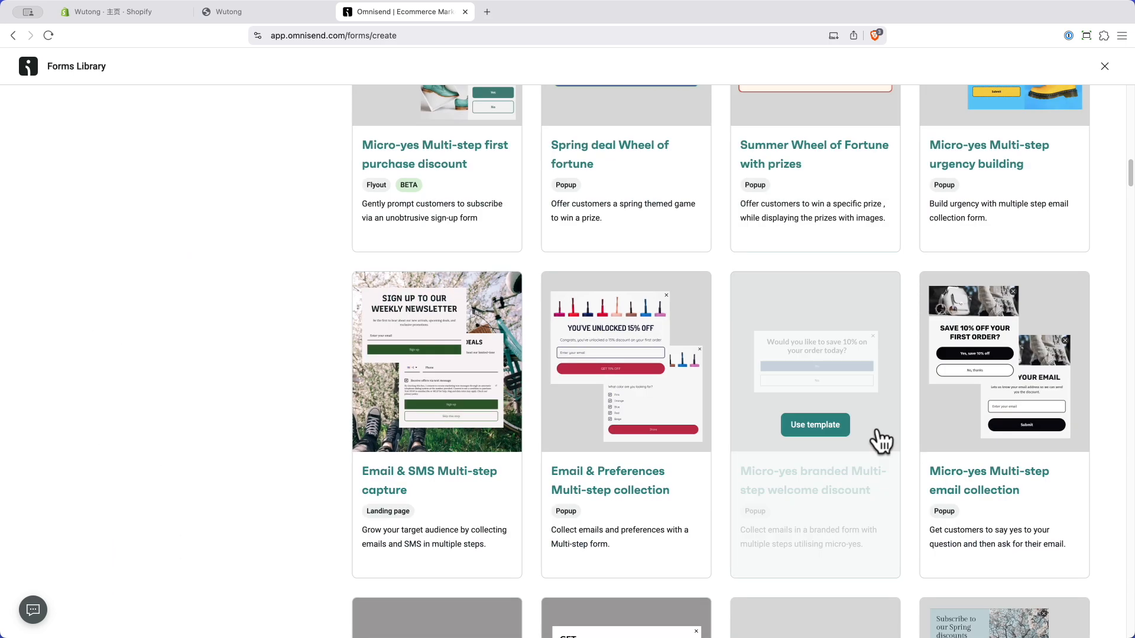
pyautogui.scroll(-5, 774, 425)
pyautogui.scroll(-20, 768, 436)
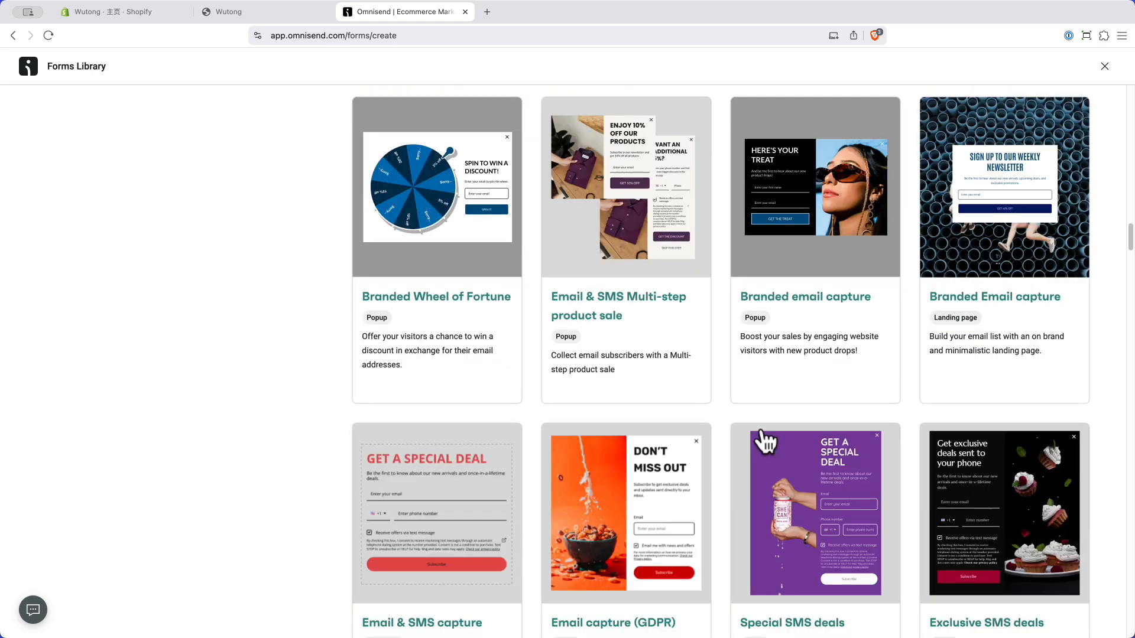
pyautogui.scroll(20, 762, 435)
pyautogui.scroll(20, 765, 440)
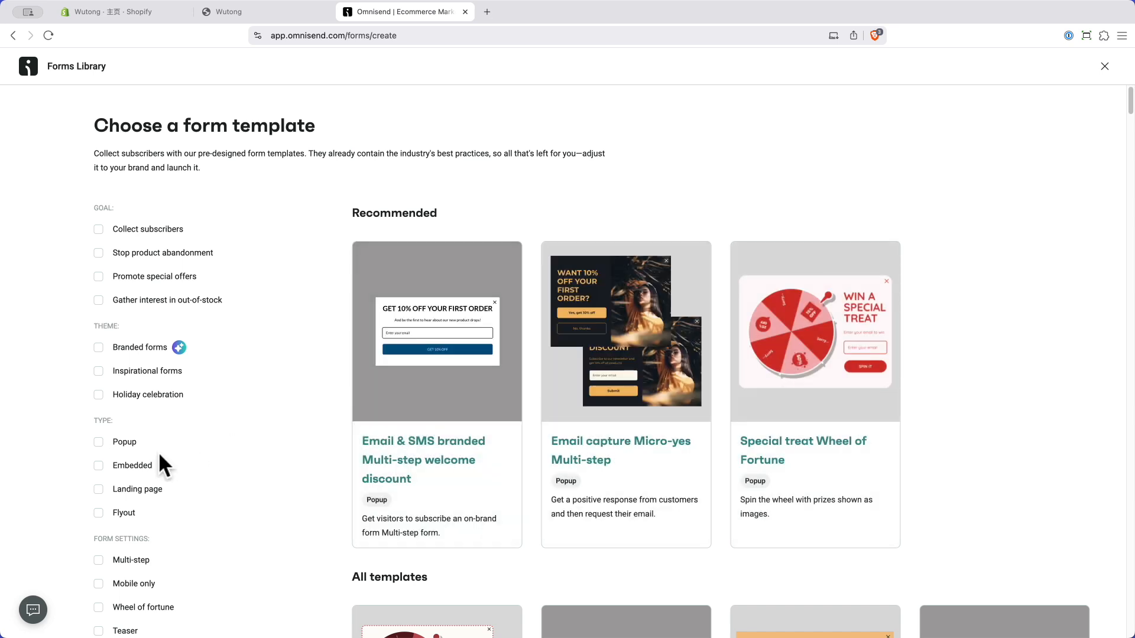
# Step: Filter to Embedded templates and use the Branded Email capture template
pyautogui.click(98, 466)
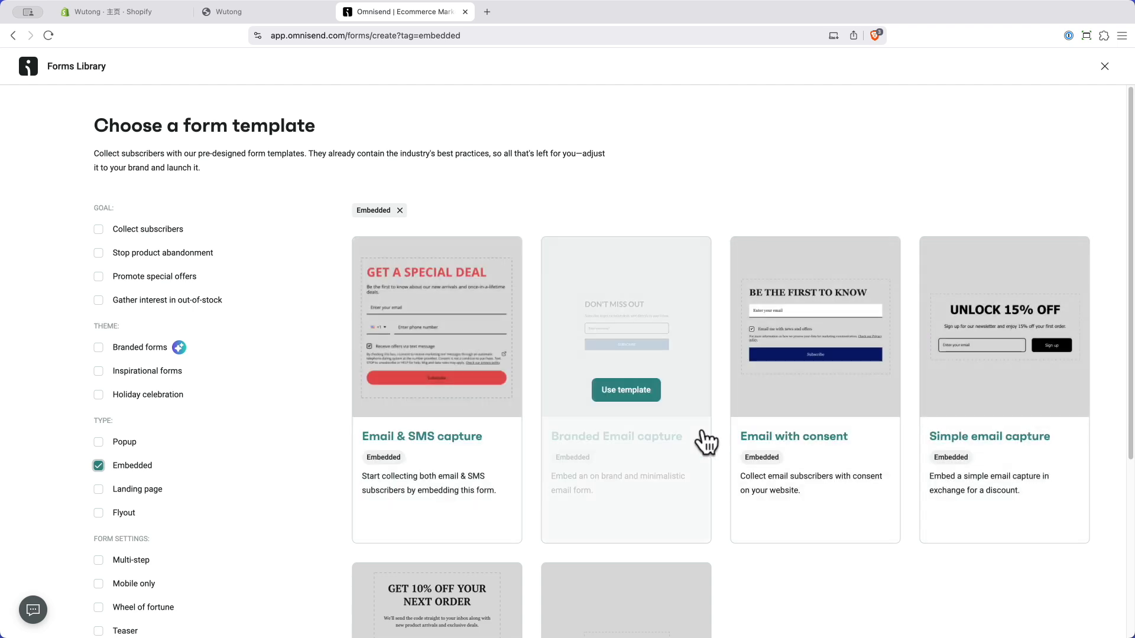
pyautogui.scroll(-4, 703, 443)
pyautogui.scroll(3, 481, 431)
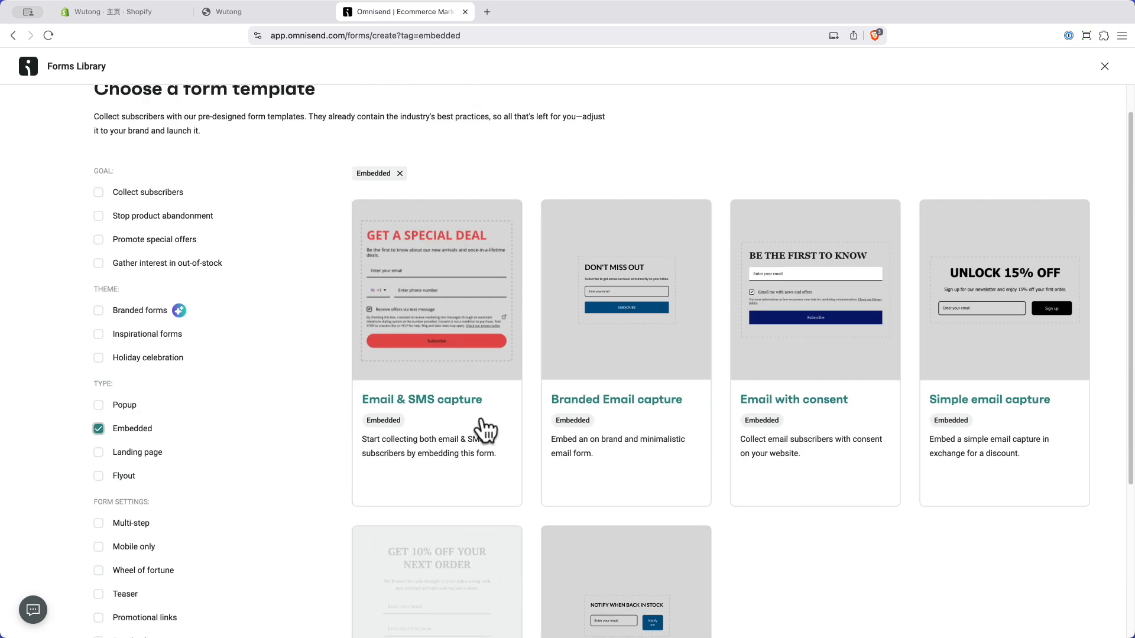
pyautogui.moveTo(679, 296)
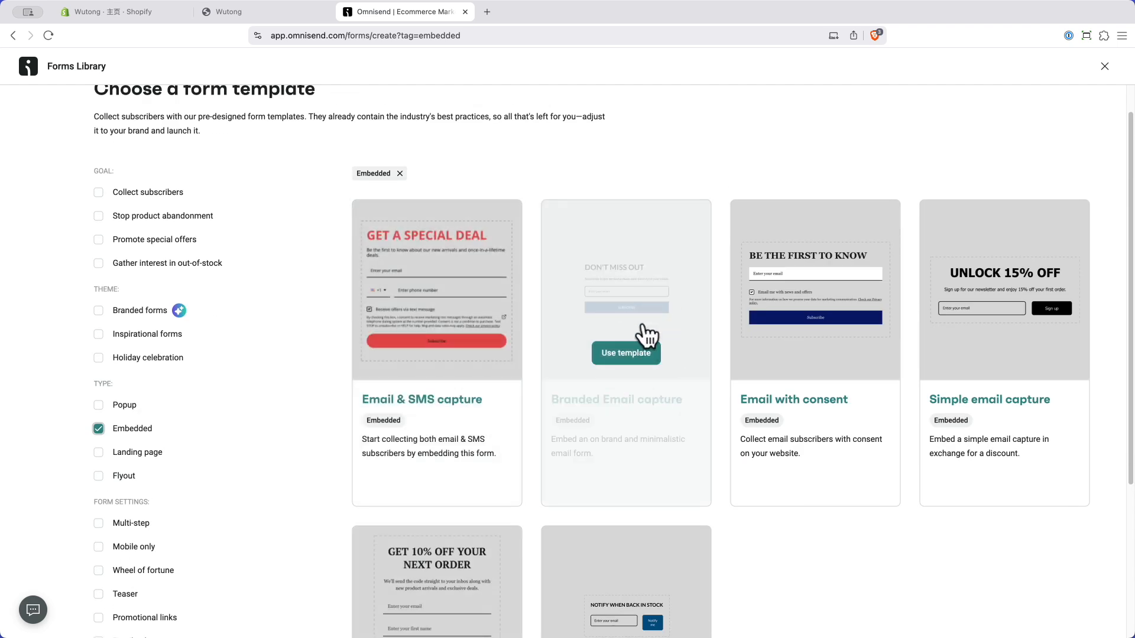
pyautogui.click(623, 354)
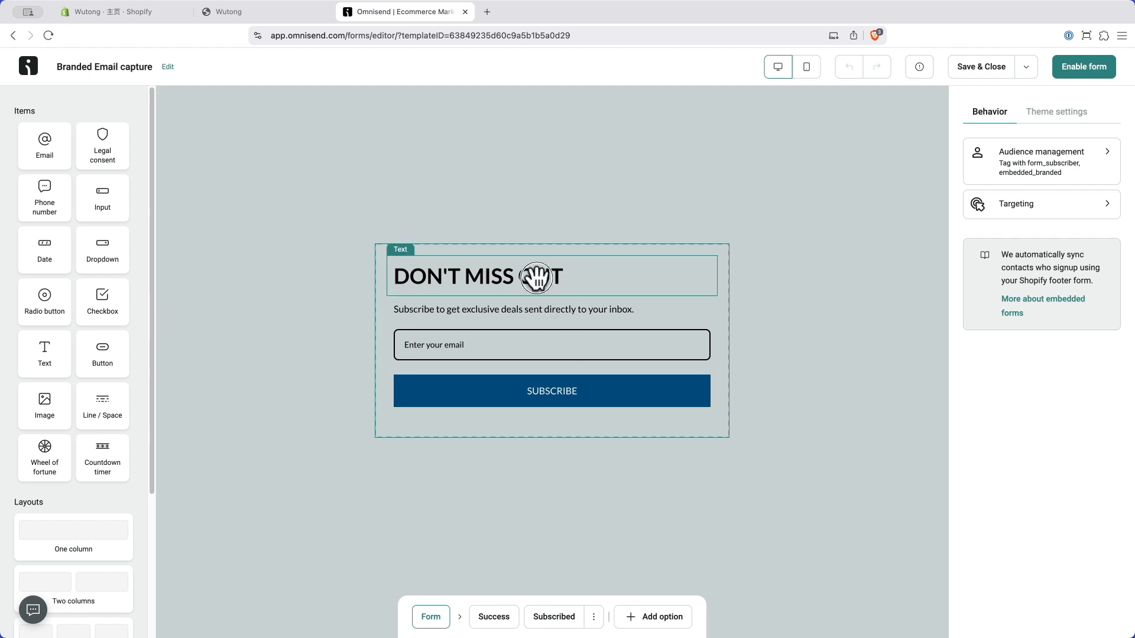
# Step: Replace the "DON'T MISS OUT" heading text with 首次客户10%折扣 using pinyin input
pyautogui.click(508, 279)
pyautogui.moveTo(569, 279); pyautogui.dragTo(398, 275)
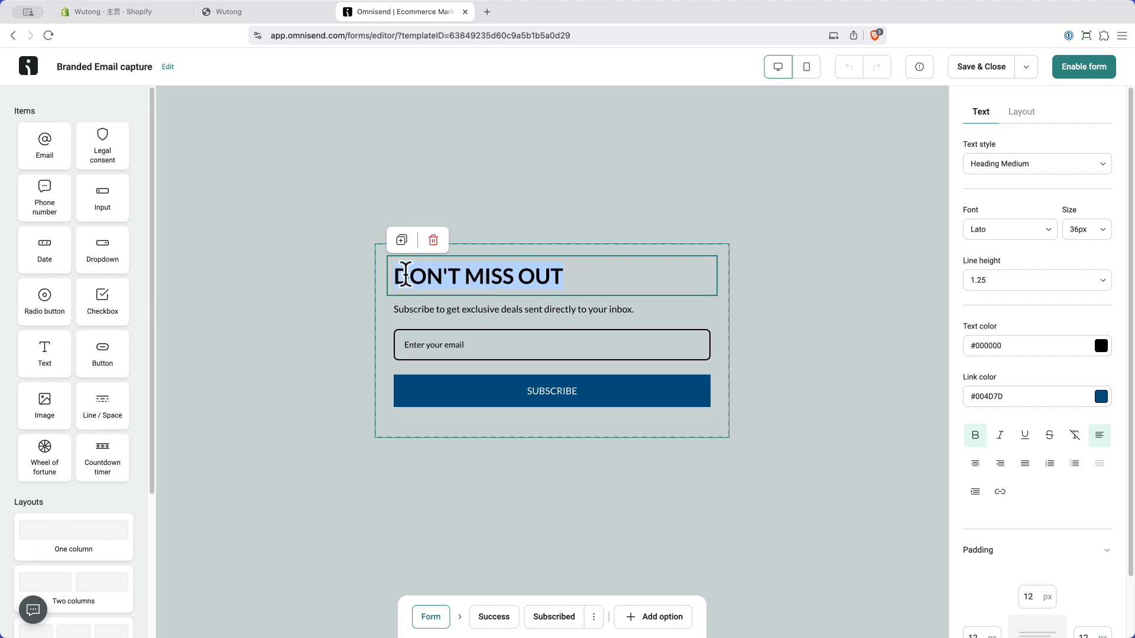
pyautogui.write('shoucikeh')
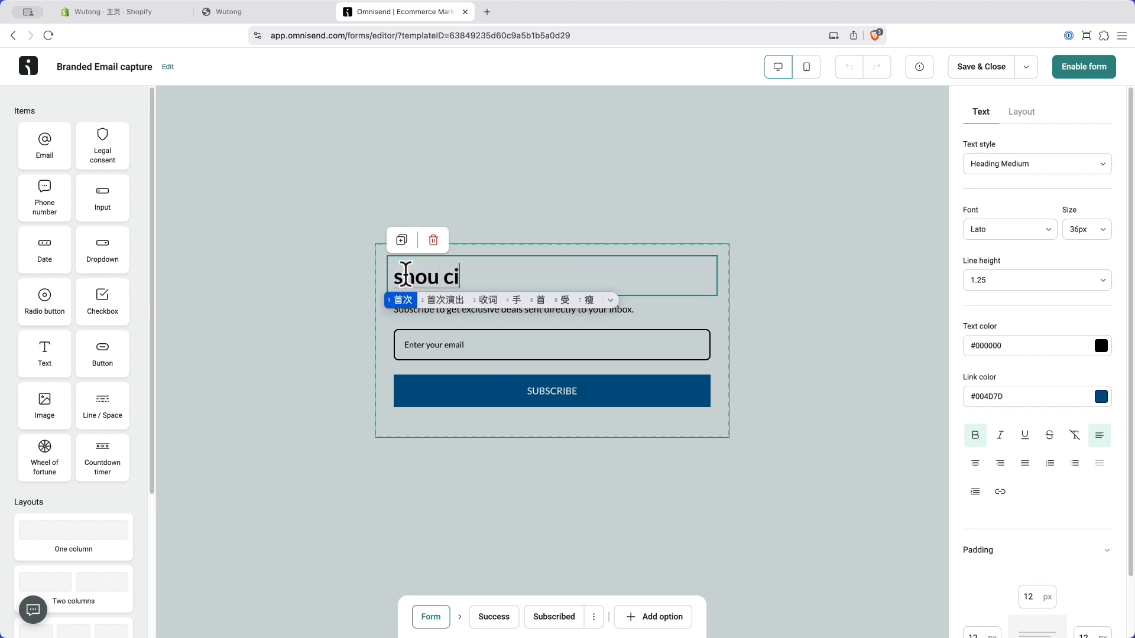
pyautogui.write('u')
pyautogui.press('space')
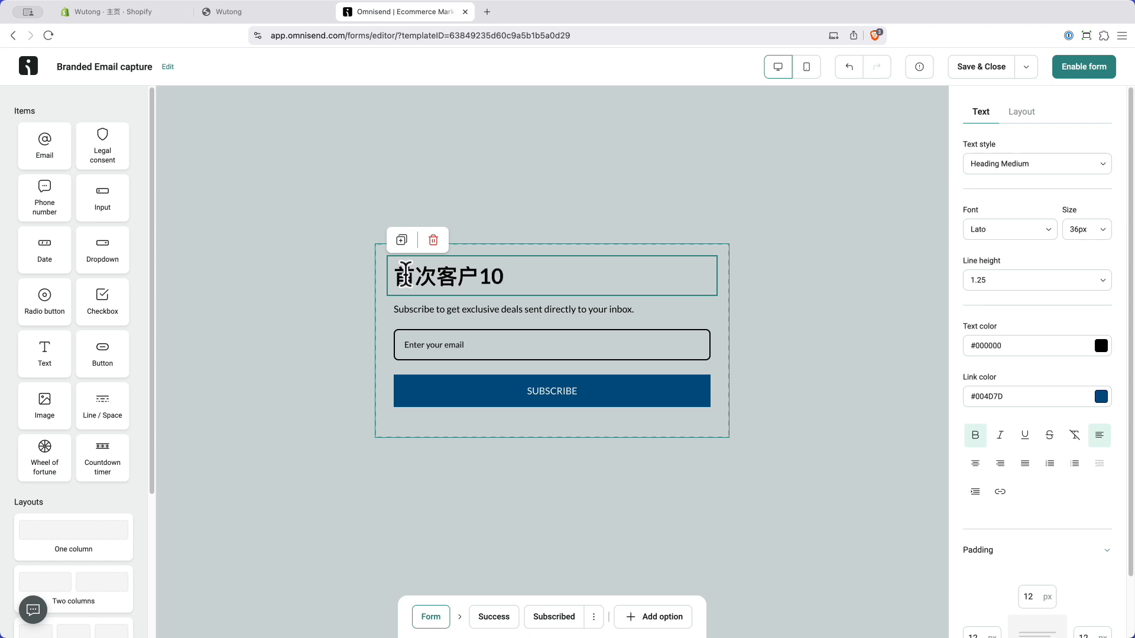
pyautogui.write('10%zhekou')
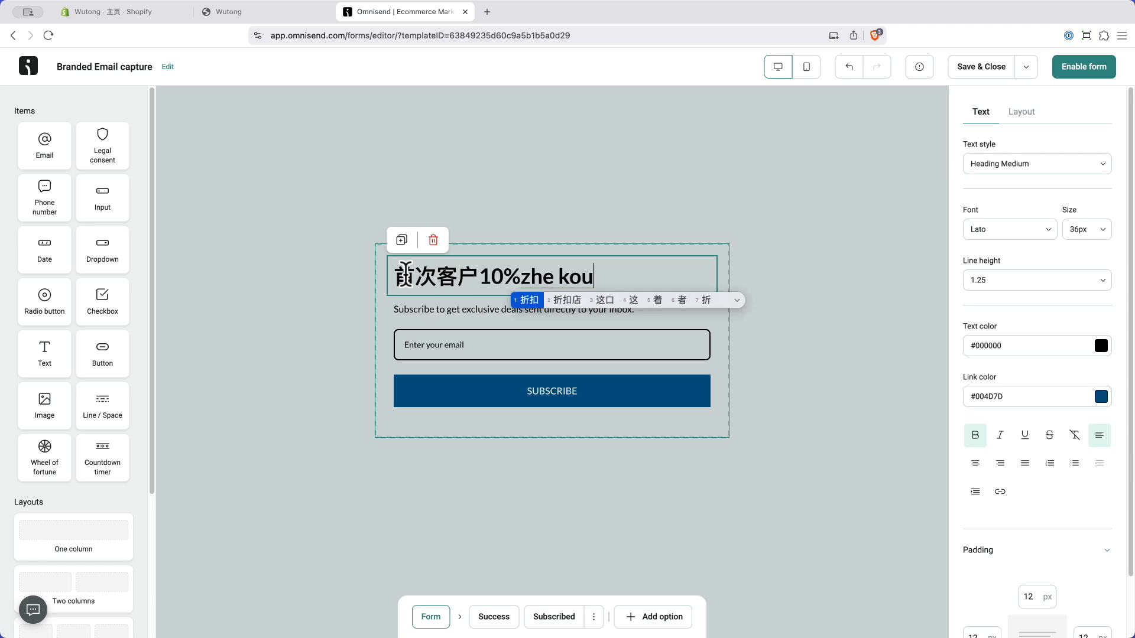
pyautogui.press('space')
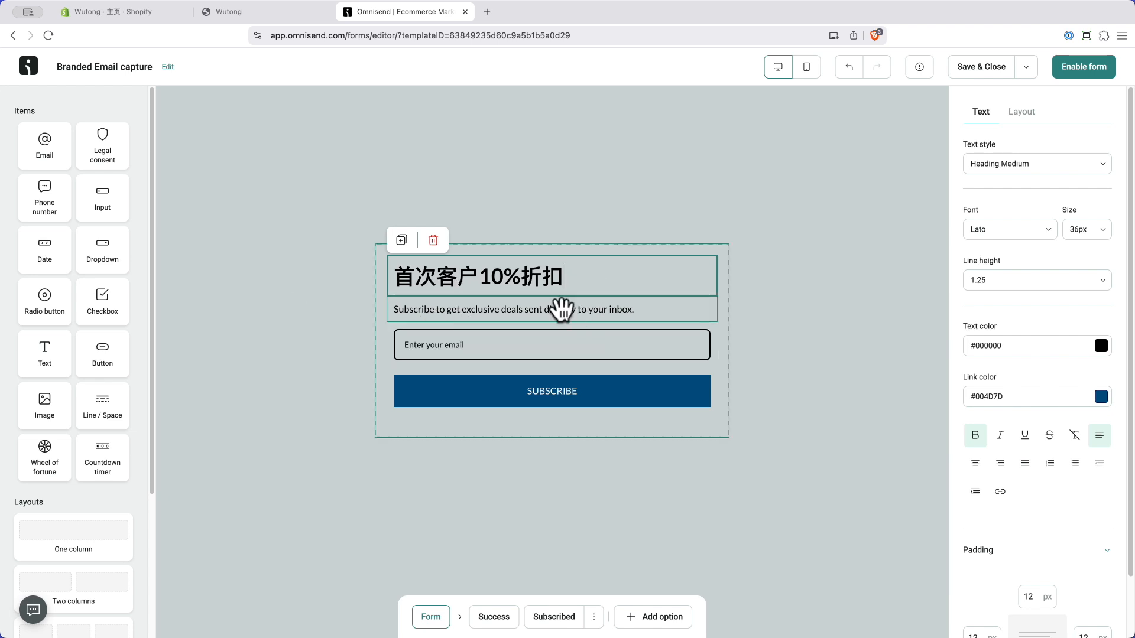
pyautogui.click(313, 330)
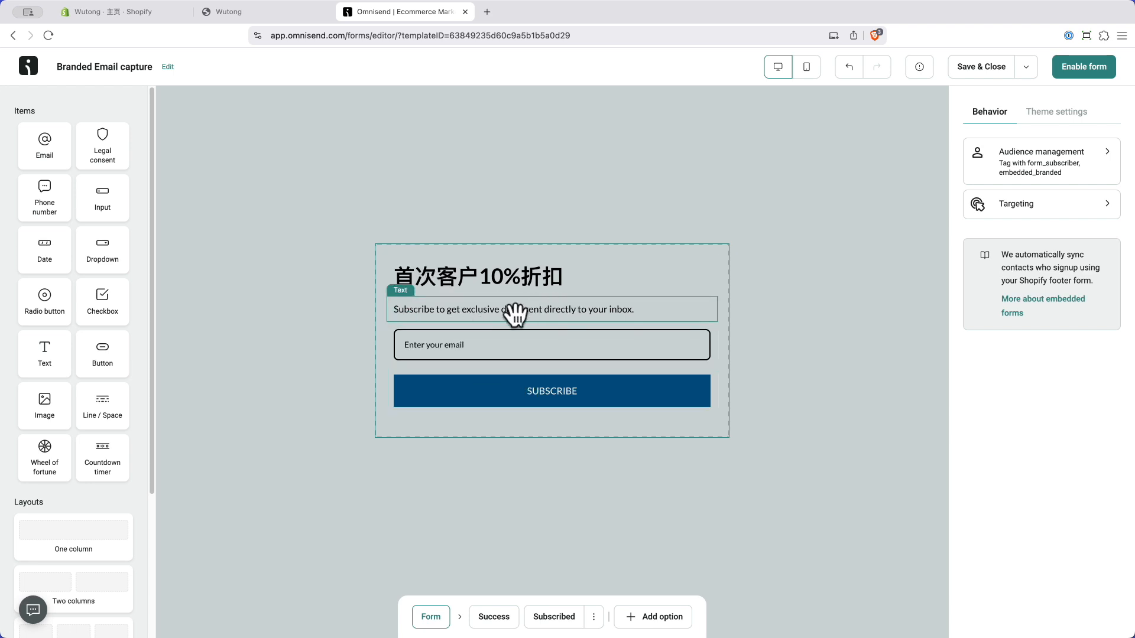
pyautogui.moveTo(37, 193); pyautogui.dragTo(465, 305)
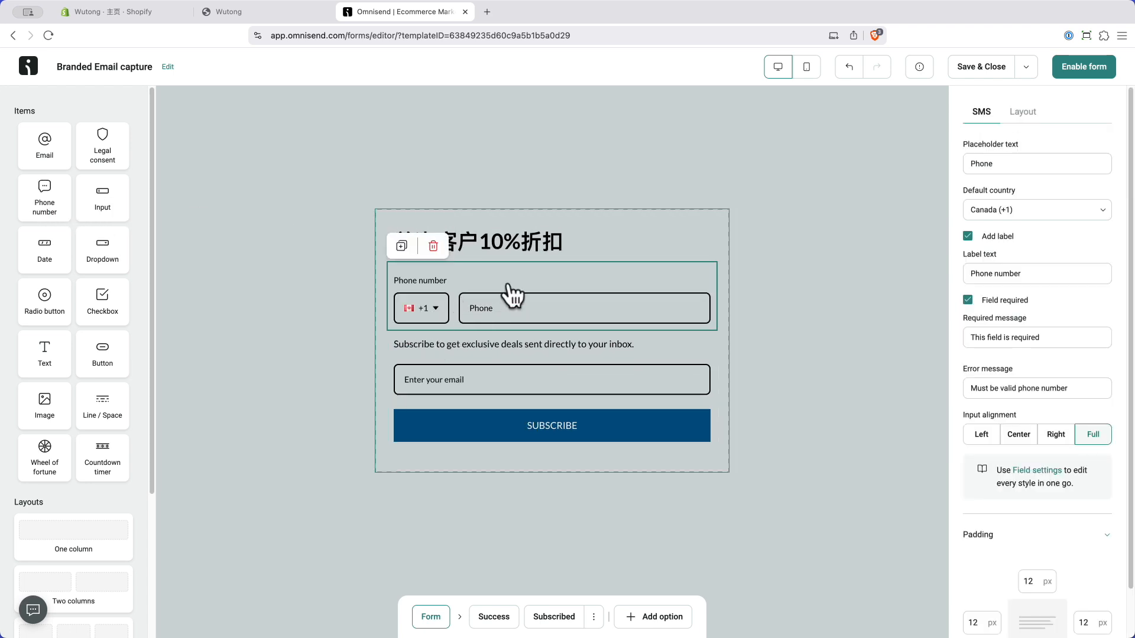
pyautogui.click(434, 246)
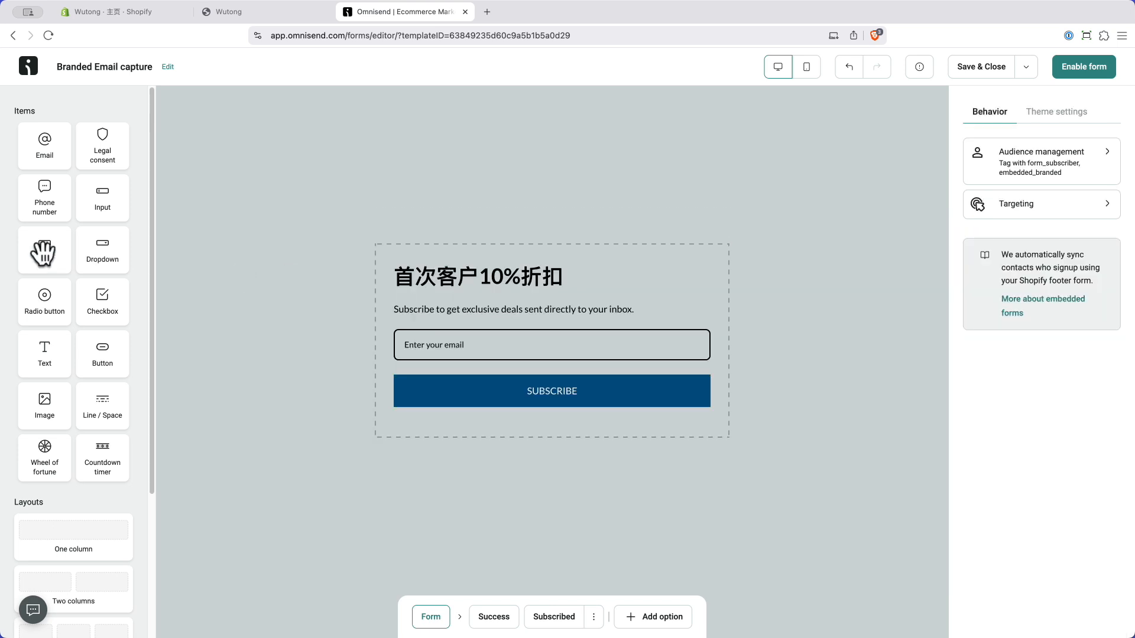
pyautogui.moveTo(41, 251); pyautogui.dragTo(489, 335)
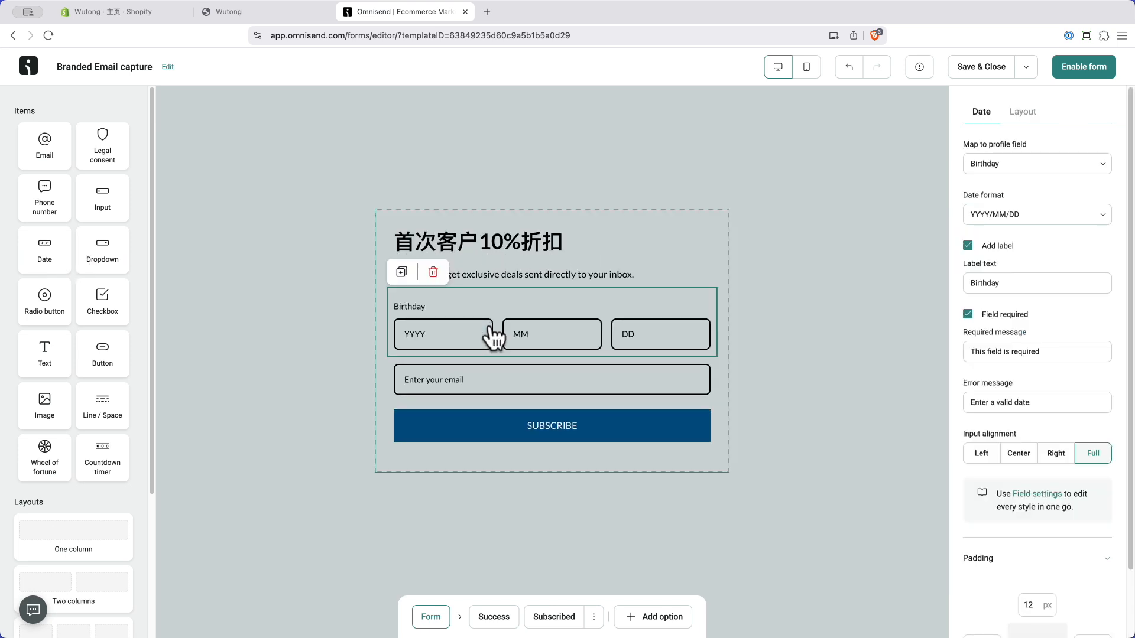
pyautogui.click(434, 273)
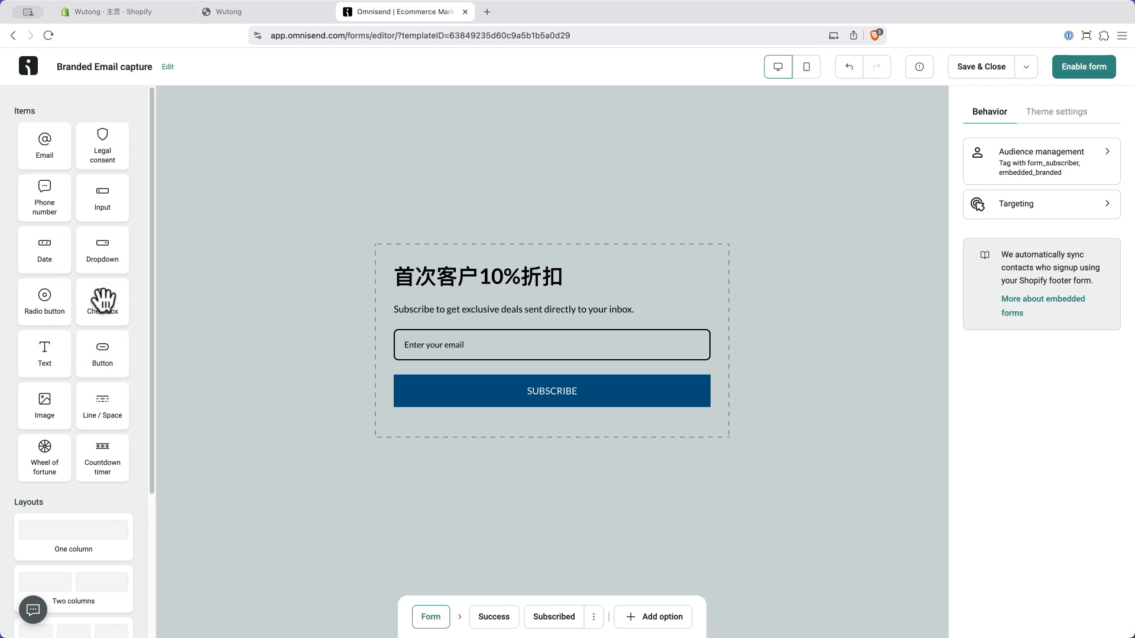
pyautogui.moveTo(102, 300); pyautogui.dragTo(427, 393)
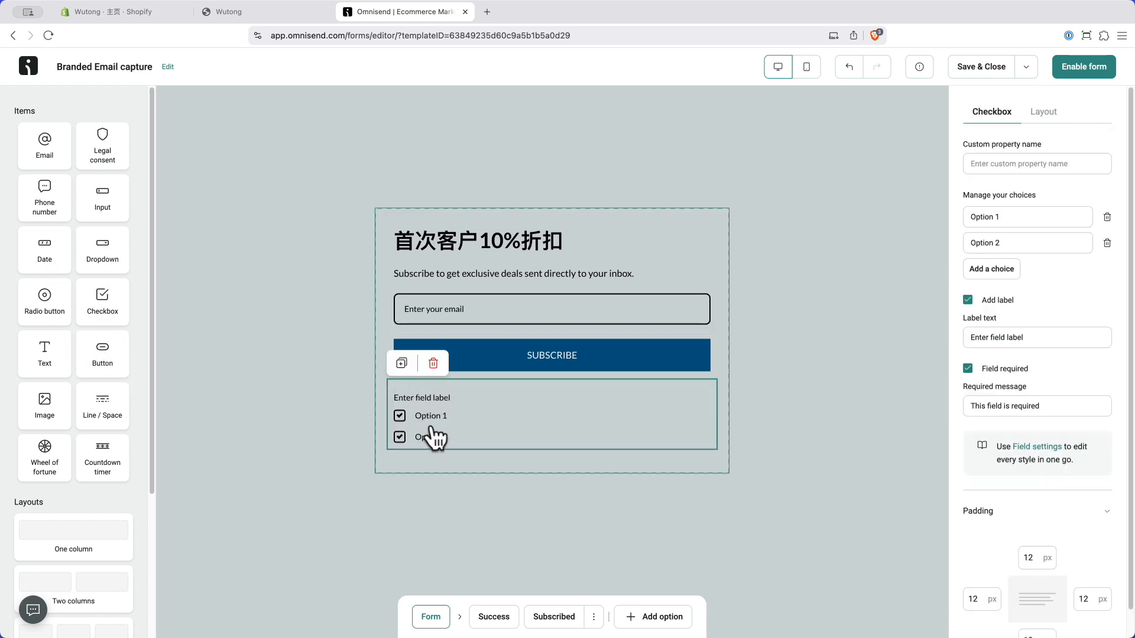
pyautogui.click(433, 363)
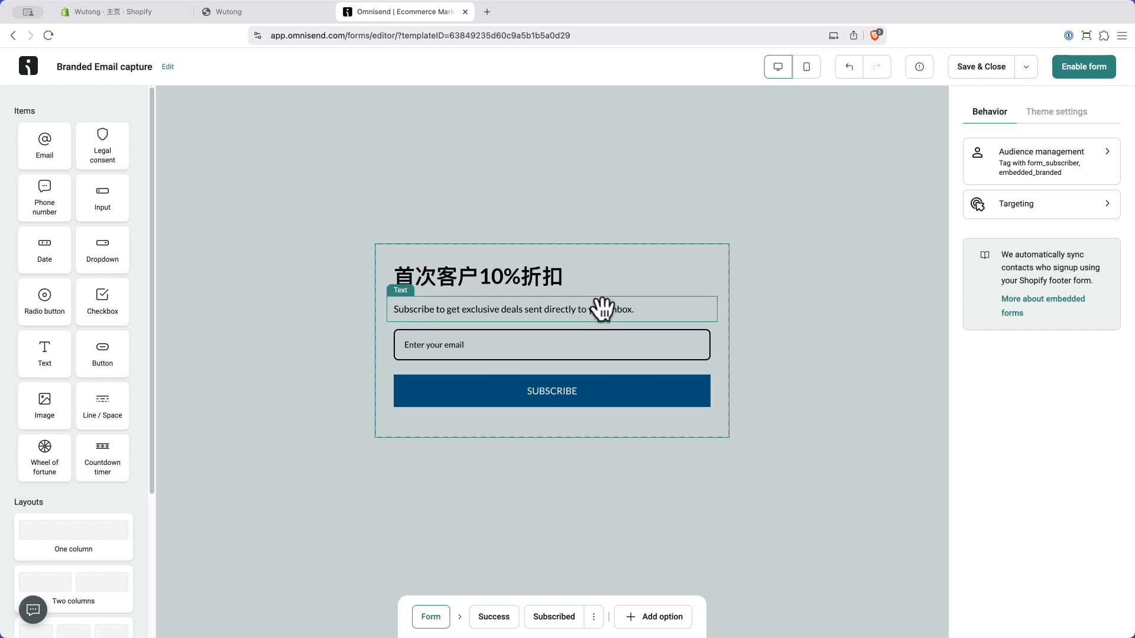
# Step: Create a new homepage tag in the form's audience management settings
pyautogui.click(1075, 163)
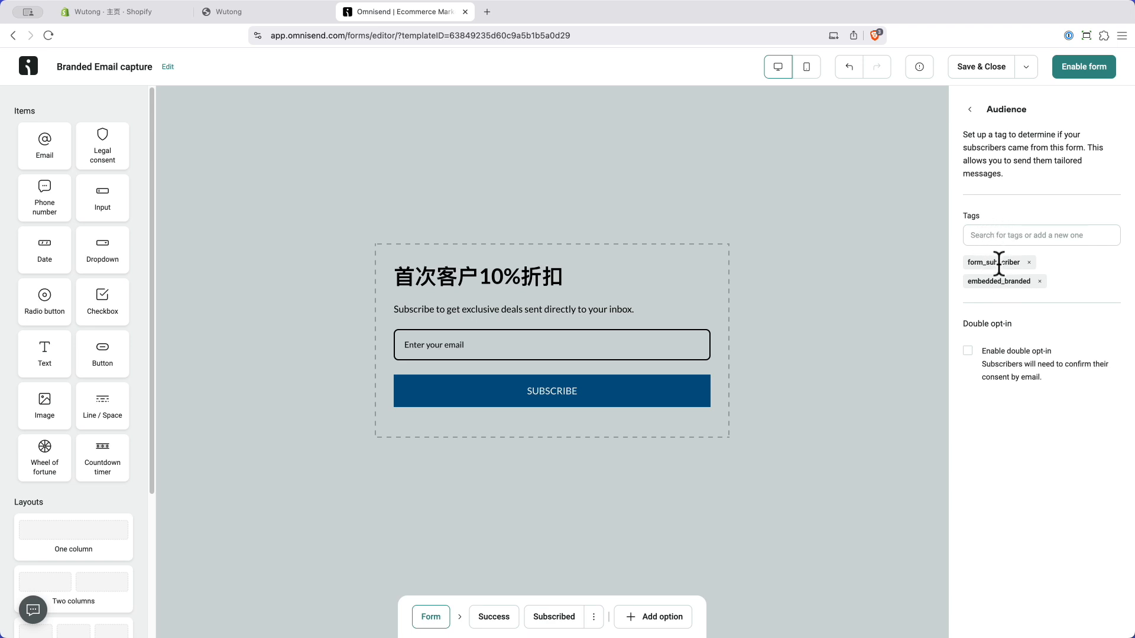
pyautogui.click(986, 235)
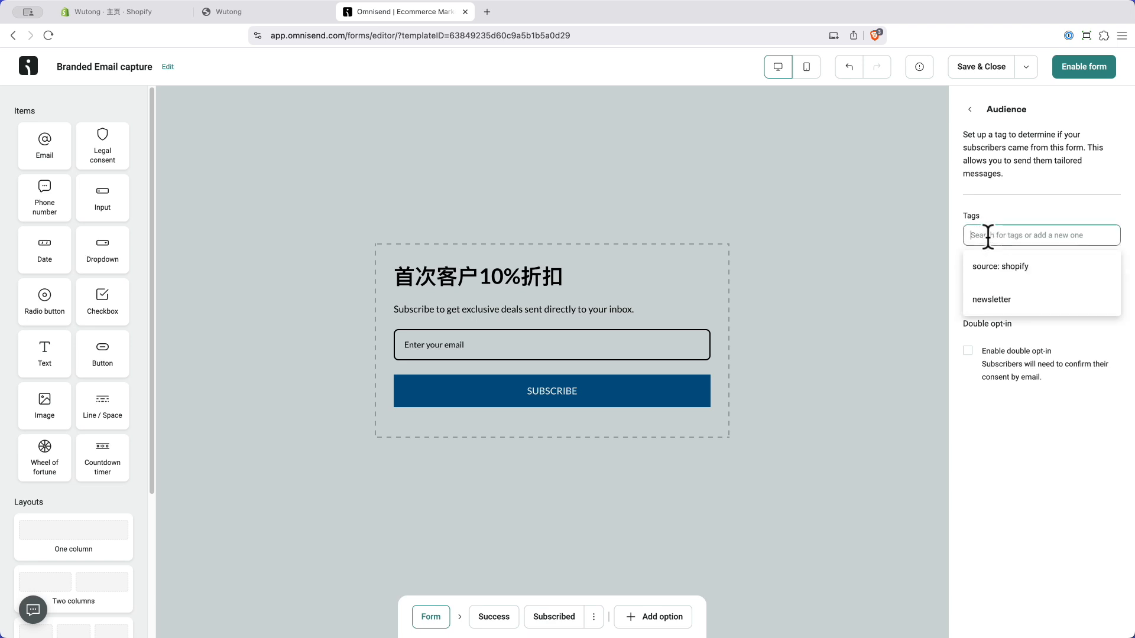
pyautogui.write('homepage')
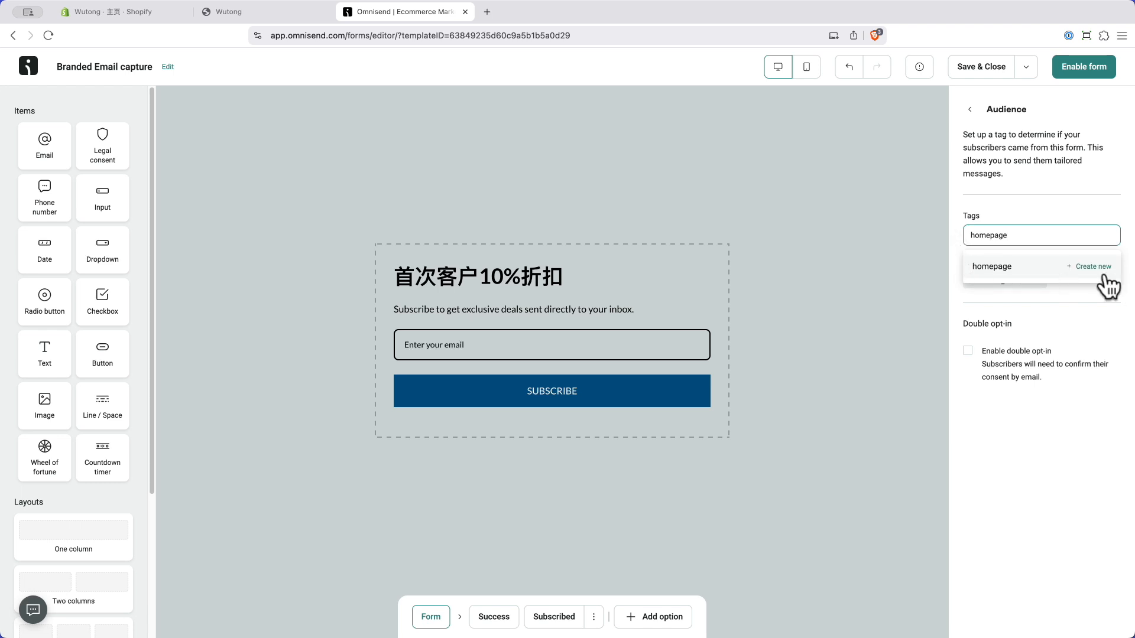
pyautogui.click(1098, 269)
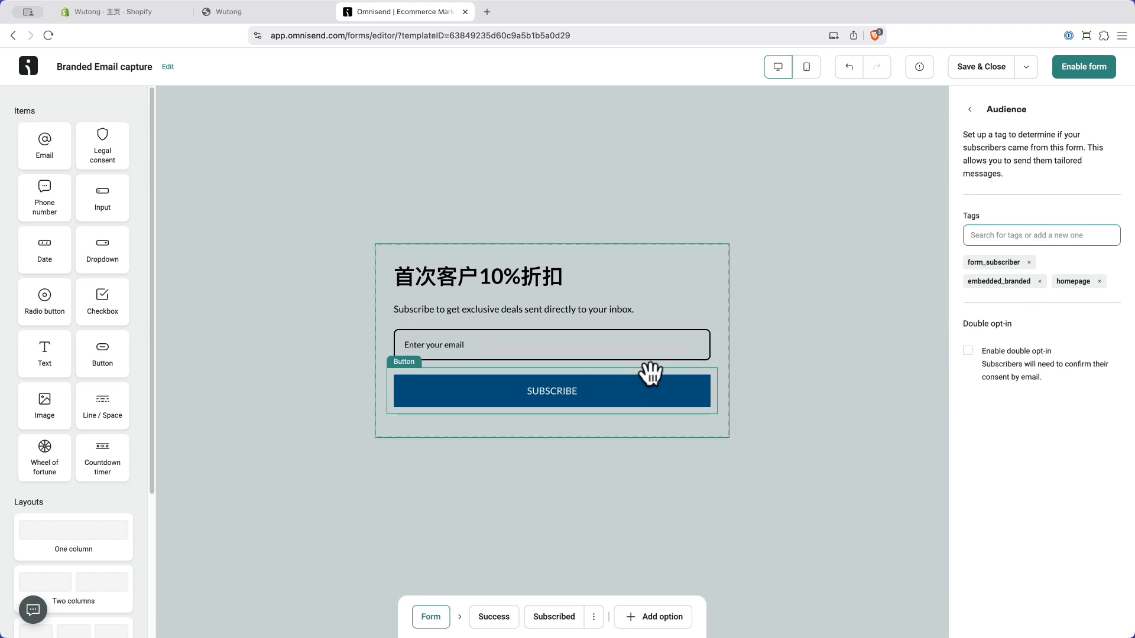
pyautogui.click(969, 110)
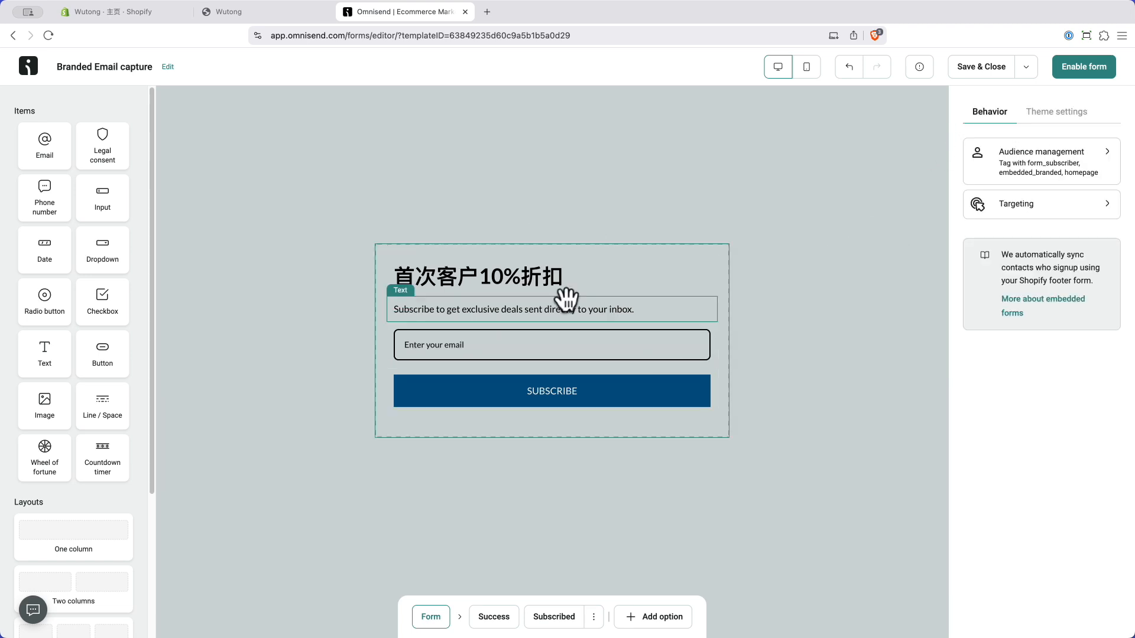
# Step: Enable the Branded Email capture form on the Free plan, then go to the Shopify admin
pyautogui.click(1082, 67)
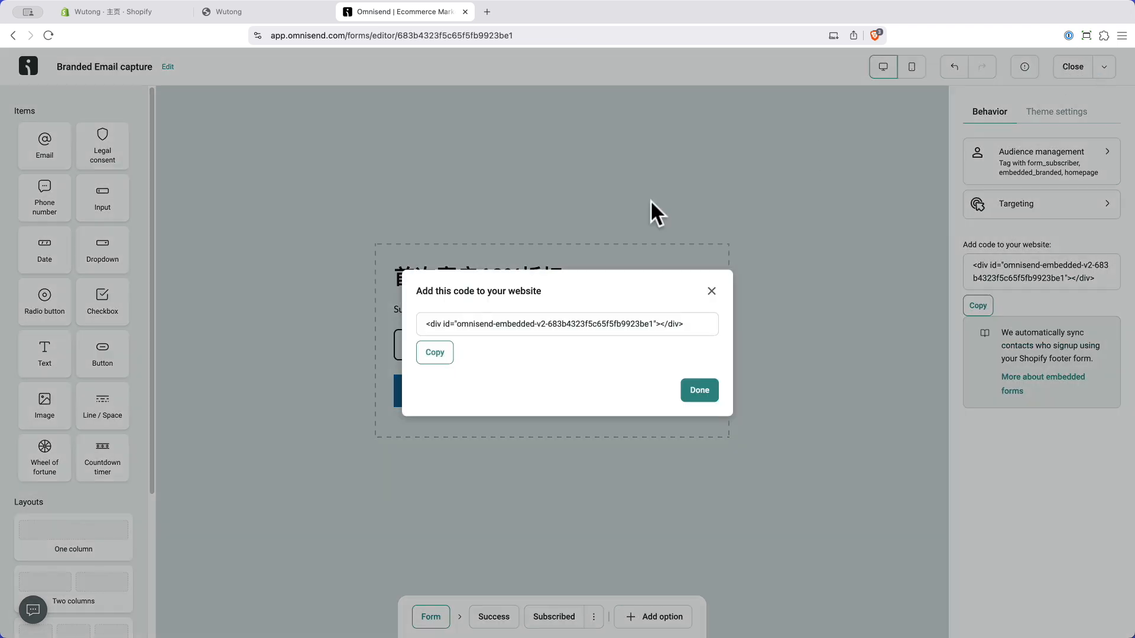
pyautogui.click(696, 393)
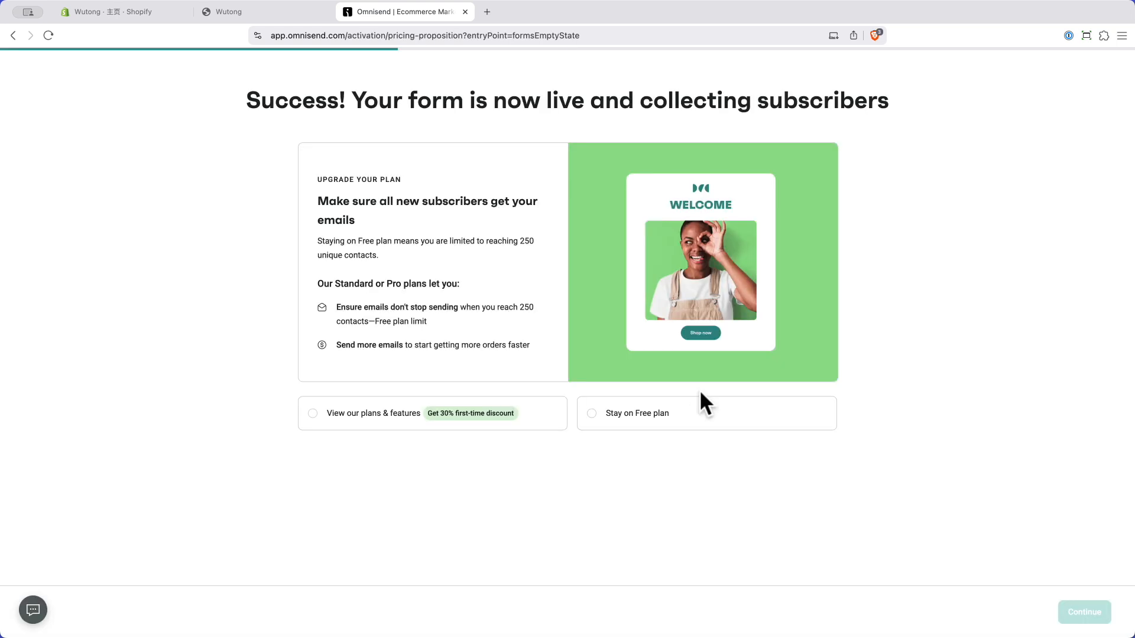
pyautogui.click(594, 413)
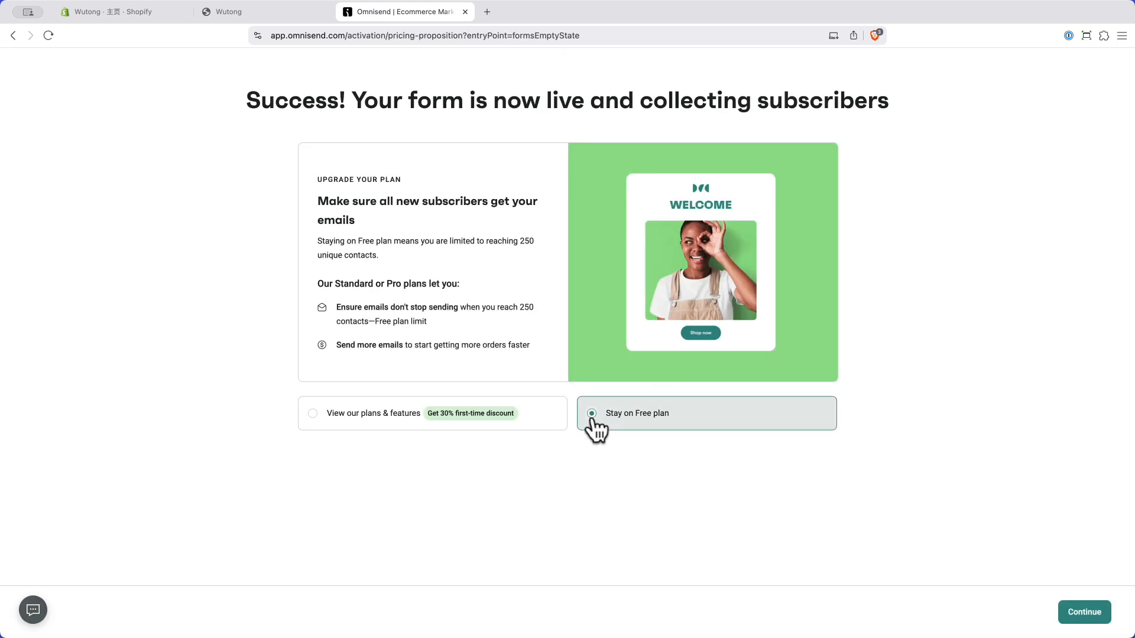
pyautogui.click(1085, 614)
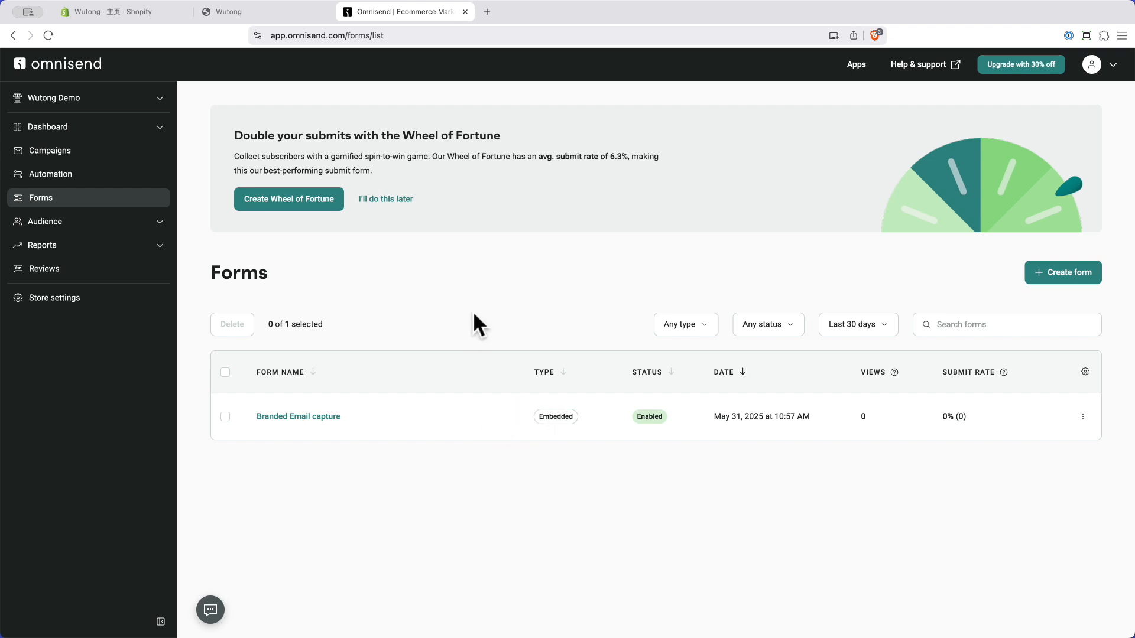
pyautogui.click(115, 12)
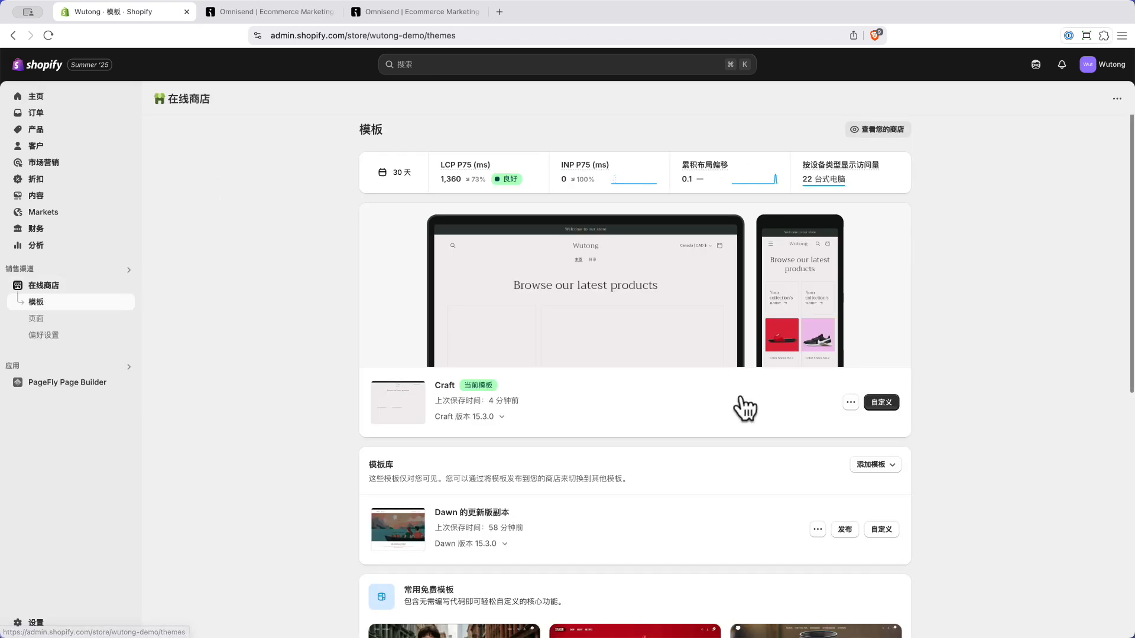
# Step: Customize the live Craft theme and review the home page down to the footer signup area
pyautogui.click(885, 409)
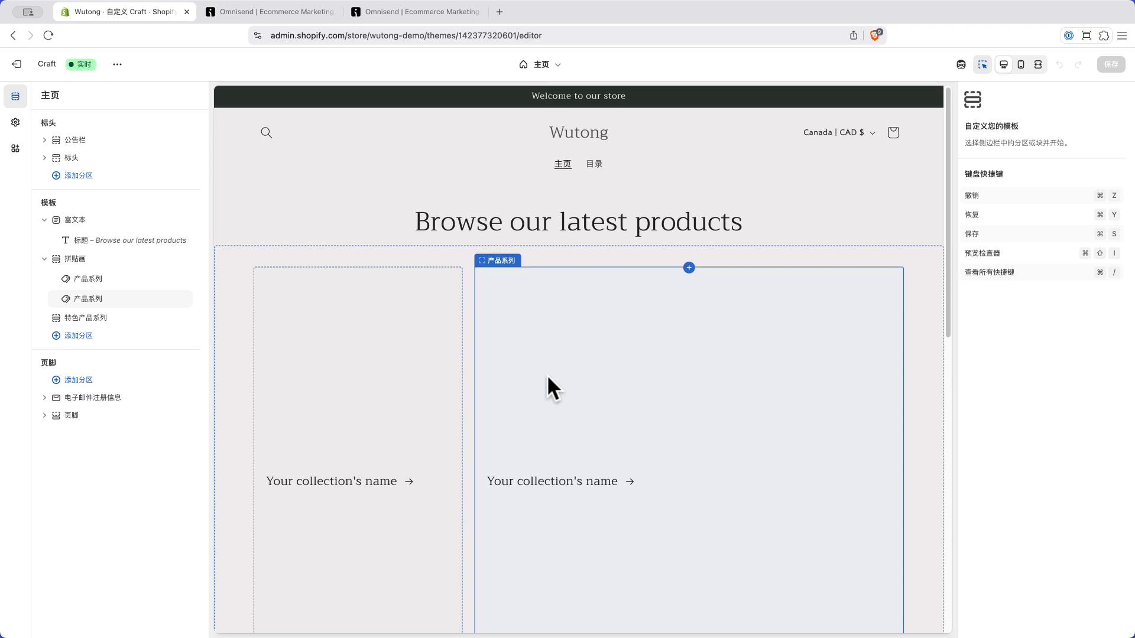
pyautogui.scroll(-7, 548, 377)
pyautogui.scroll(-4, 547, 374)
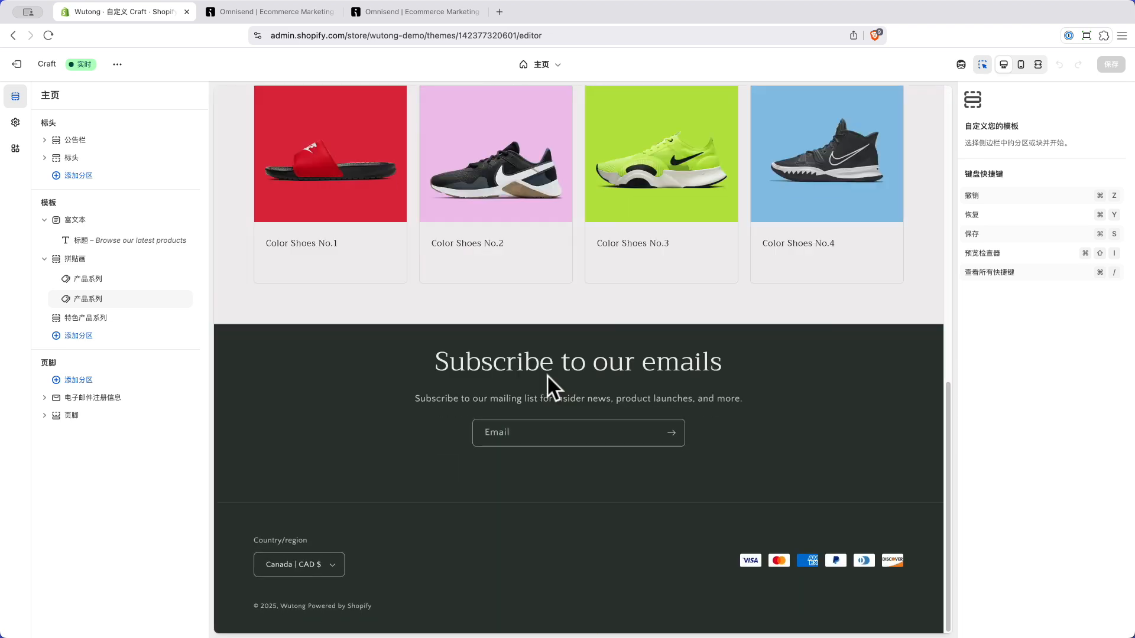
pyautogui.scroll(10, 549, 374)
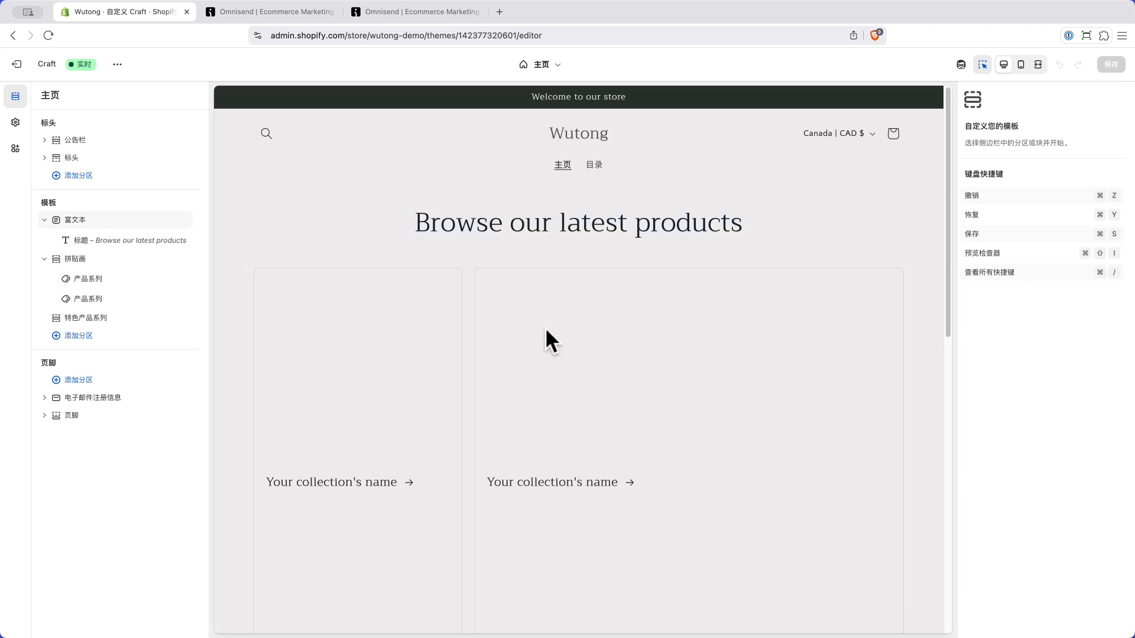
pyautogui.scroll(-10, 532, 366)
pyautogui.scroll(10, 530, 461)
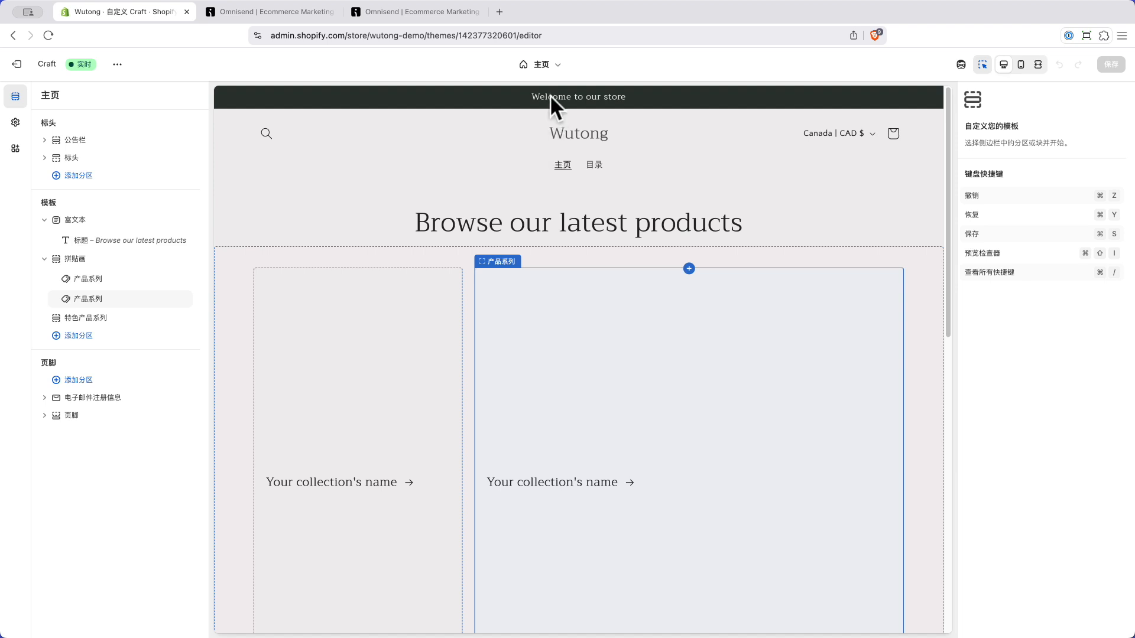
# Step: Preview the default product template in the theme editor
pyautogui.click(554, 70)
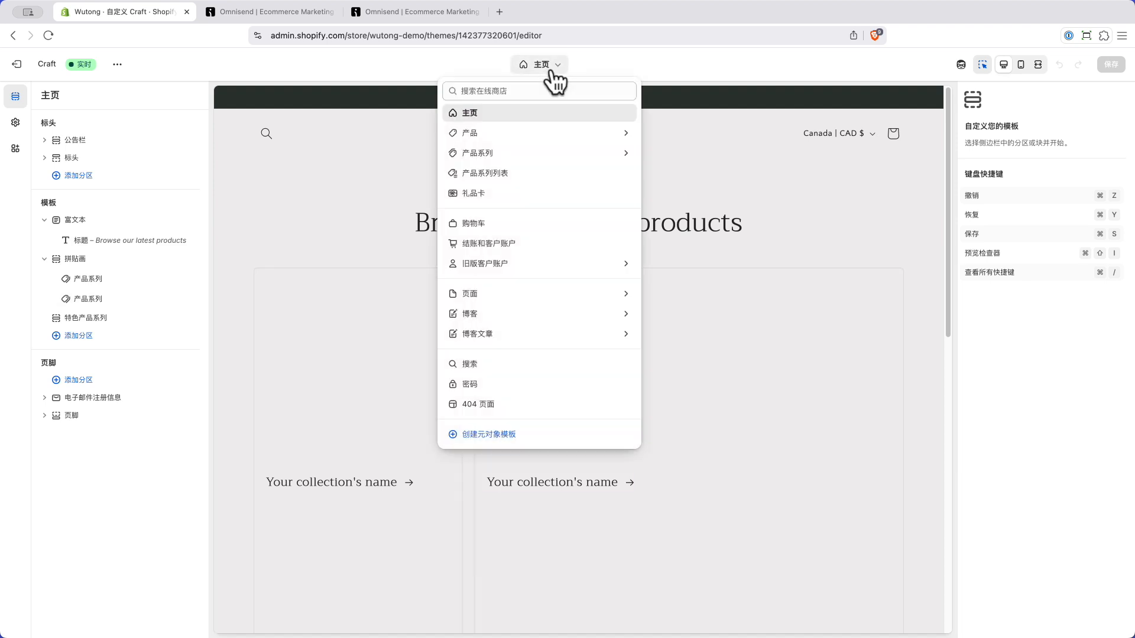
pyautogui.click(513, 132)
pyautogui.click(509, 155)
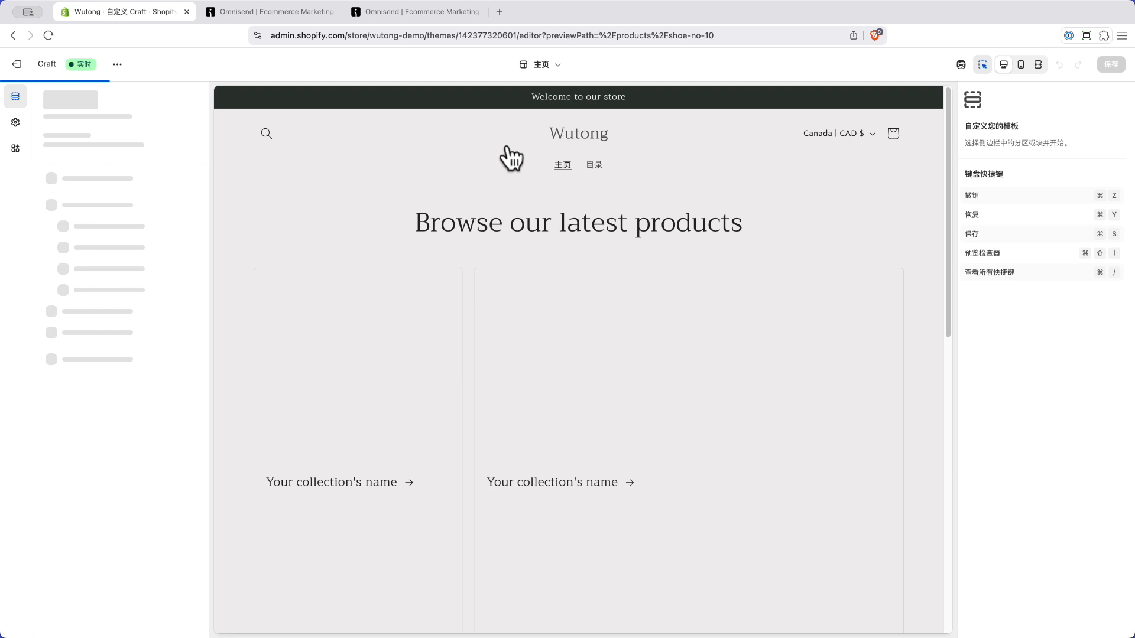
pyautogui.scroll(-7, 613, 319)
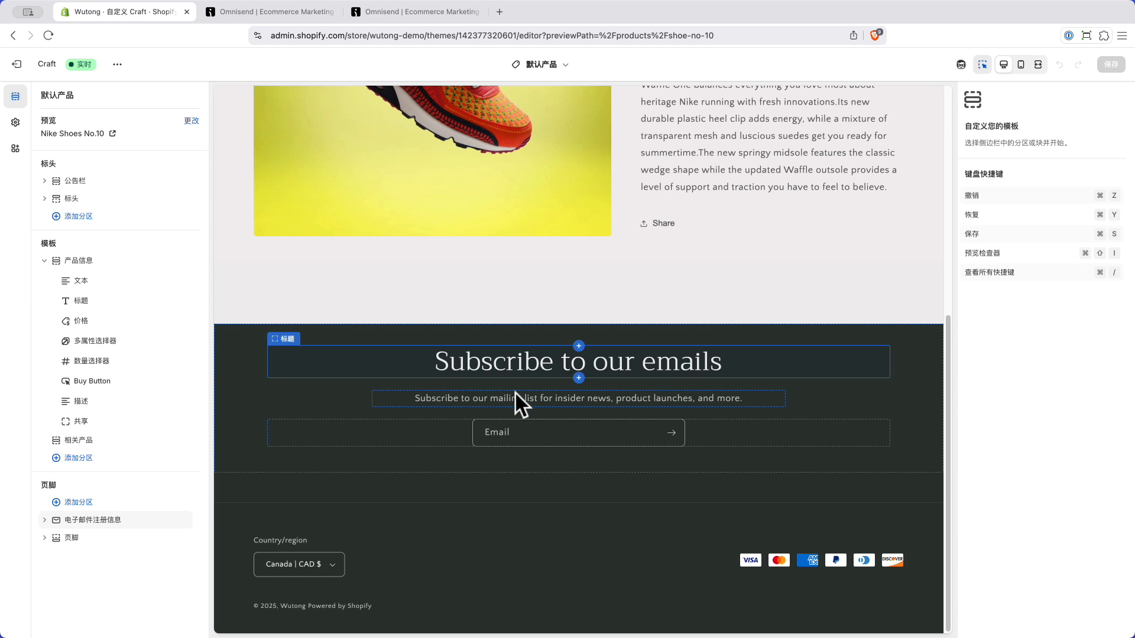
pyautogui.scroll(6, 515, 402)
# Step: Return to the home page template and add a Custom Liquid section
pyautogui.click(546, 65)
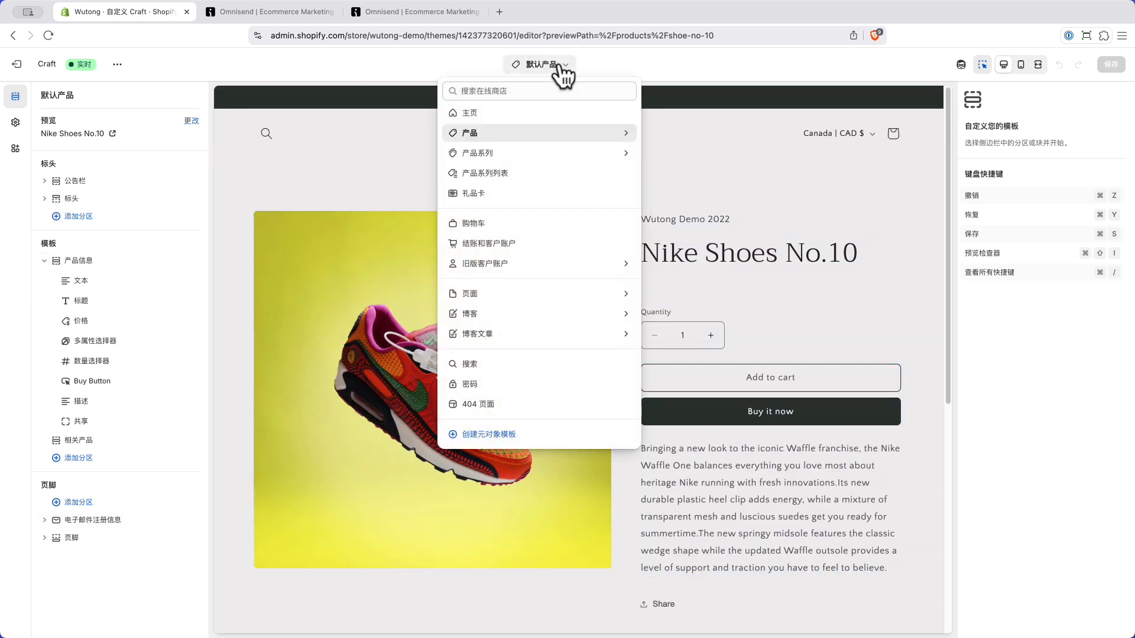
pyautogui.click(528, 114)
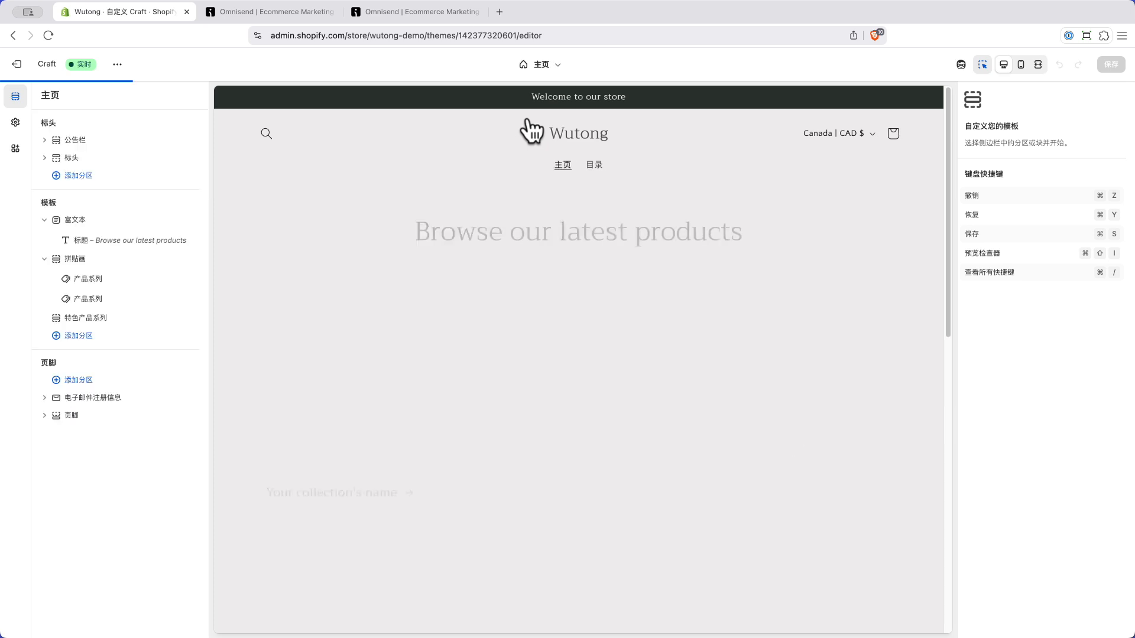
pyautogui.scroll(-10, 496, 295)
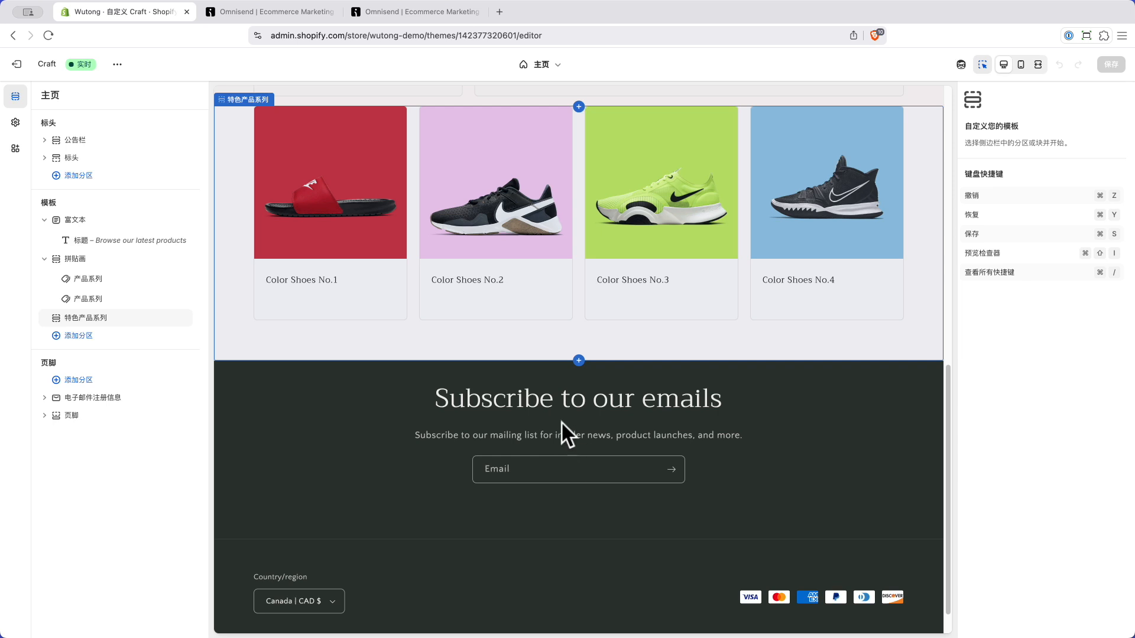
pyautogui.click(77, 337)
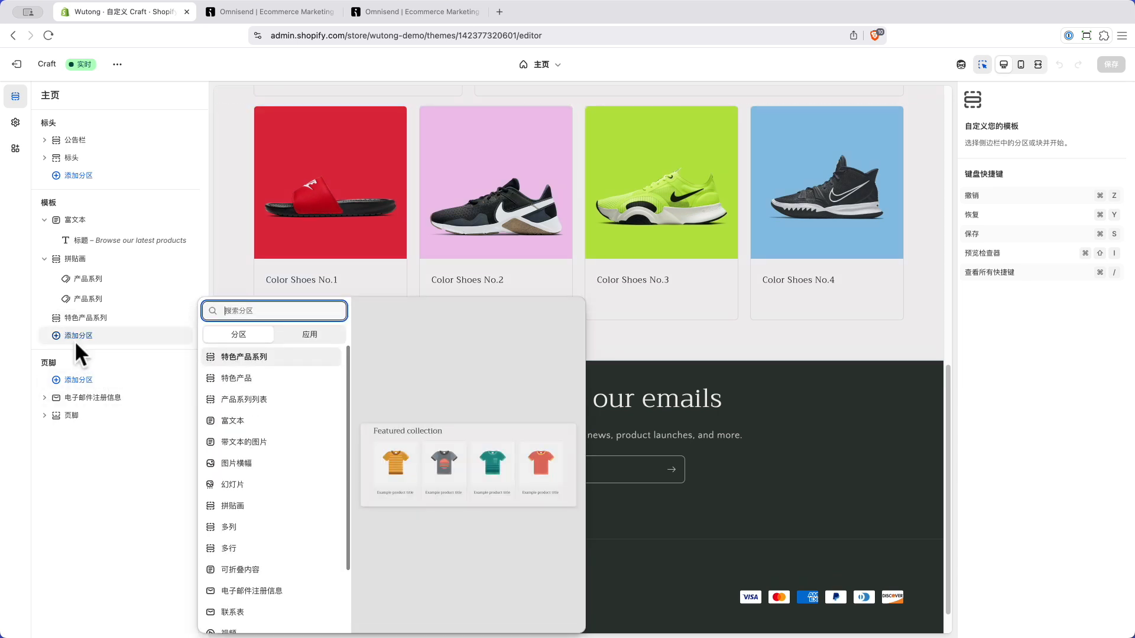
pyautogui.scroll(-2, 282, 488)
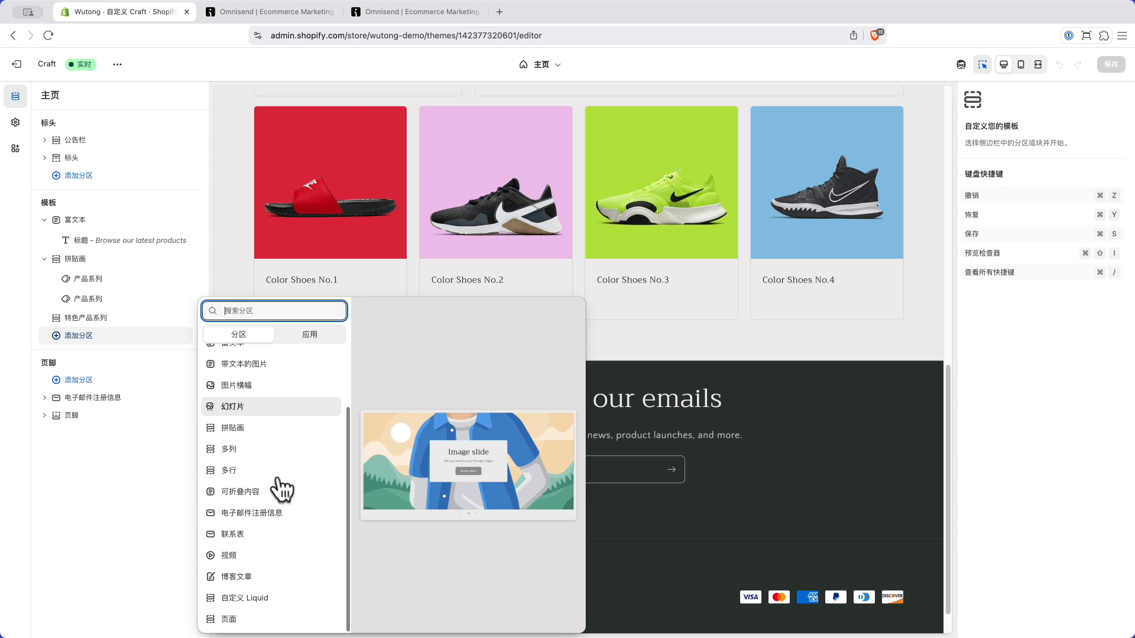
pyautogui.click(262, 600)
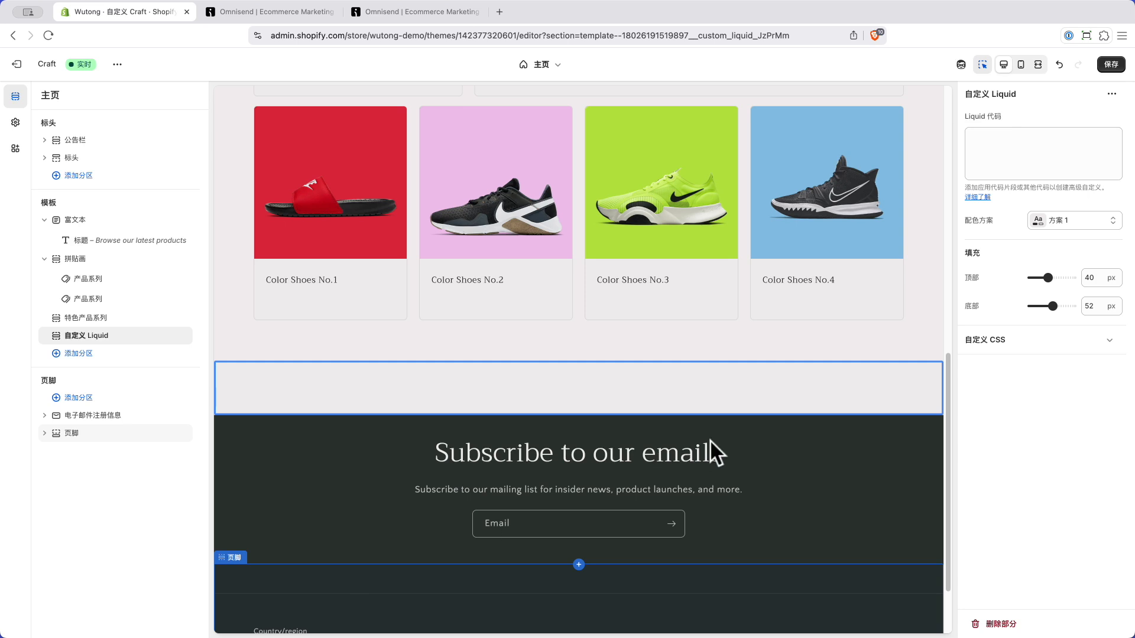
# Step: Paste the Omnisend form's website embed code into the Custom Liquid section and save the theme
pyautogui.click(1030, 148)
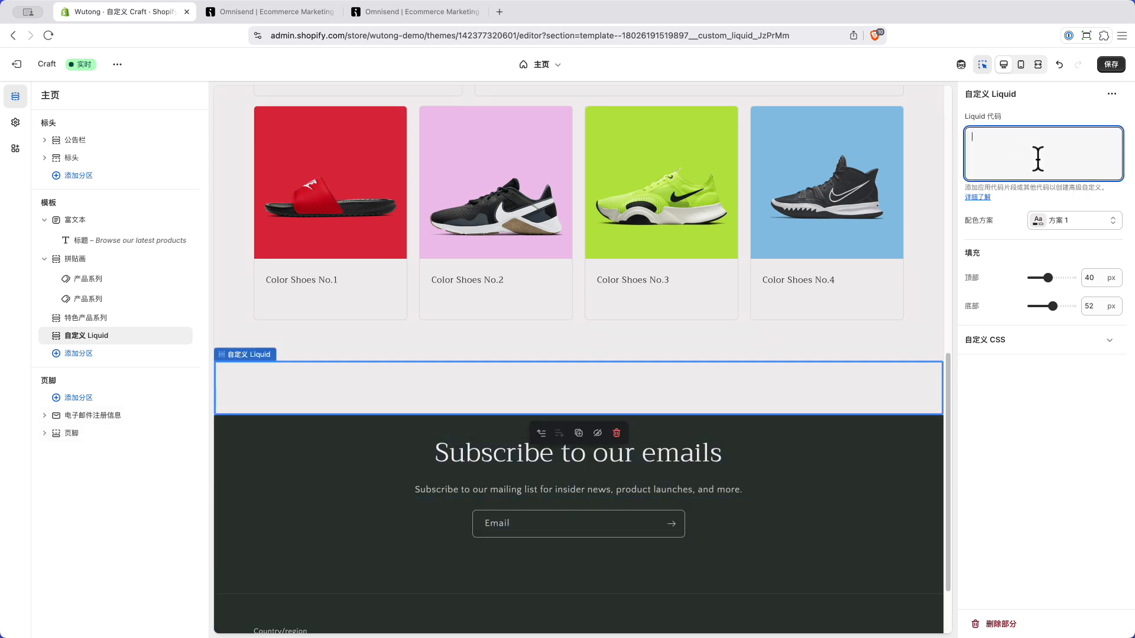
pyautogui.click(275, 12)
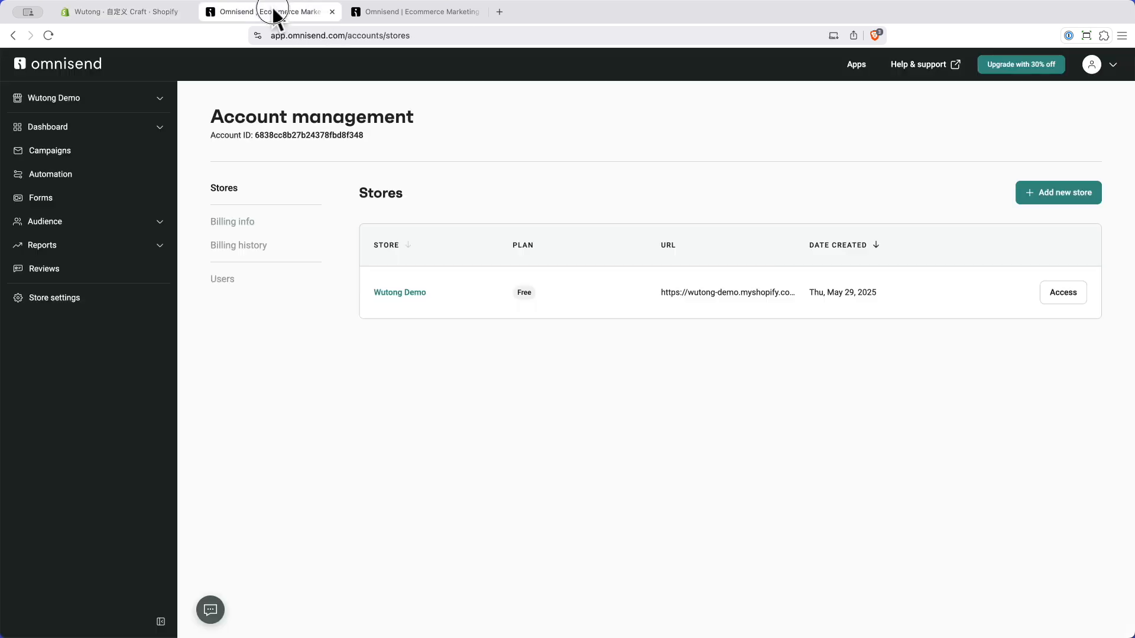
pyautogui.click(424, 13)
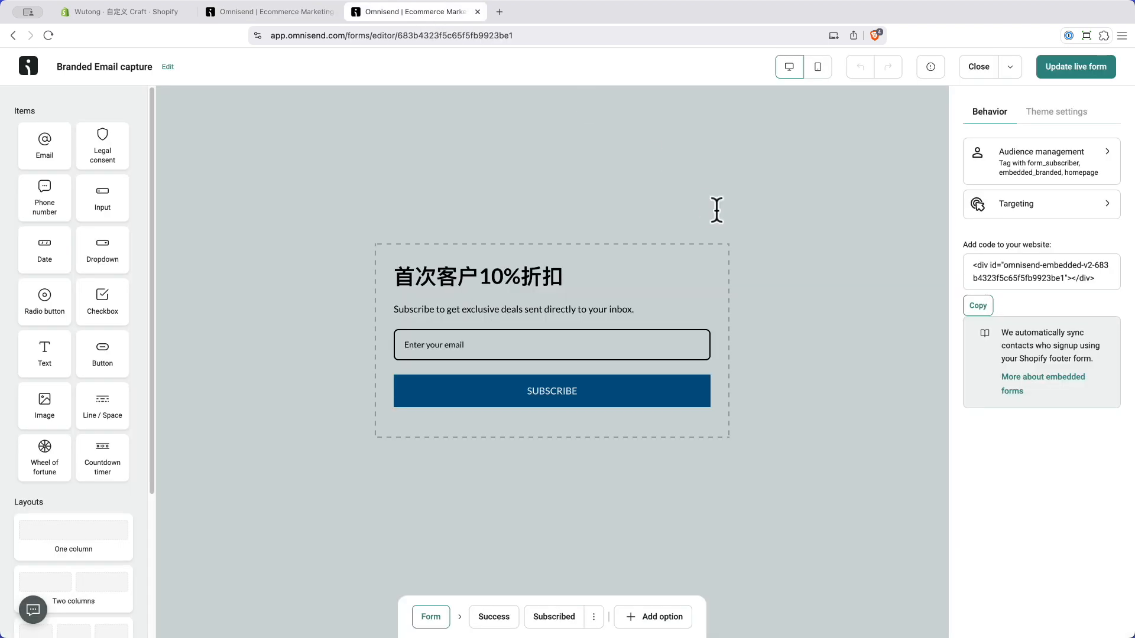
pyautogui.click(977, 306)
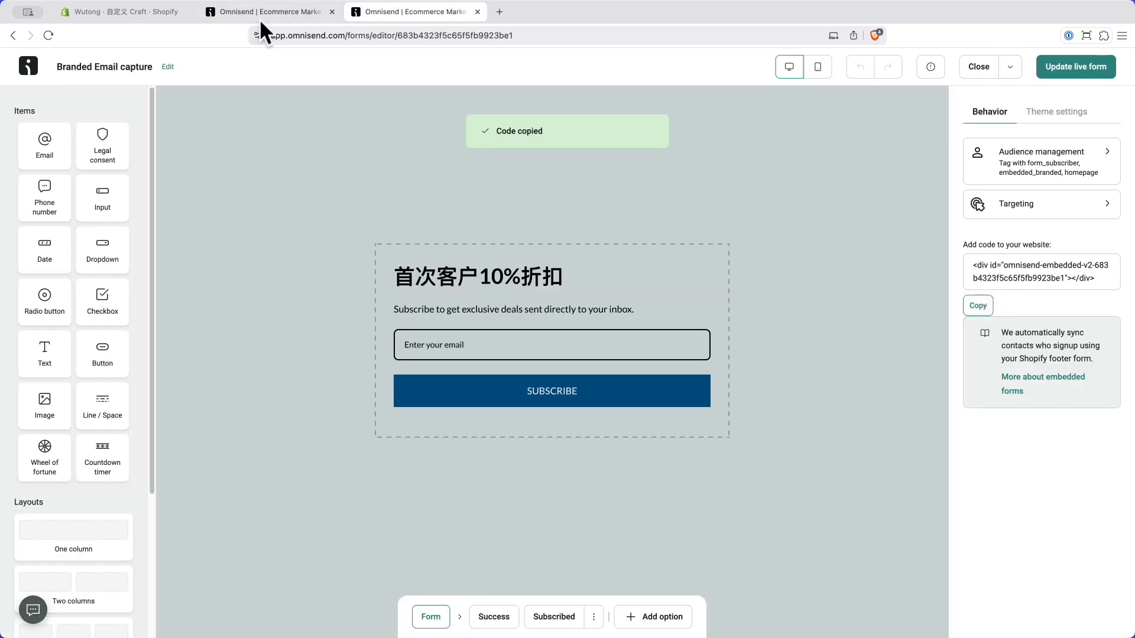
pyautogui.click(145, 11)
pyautogui.press('super+v')
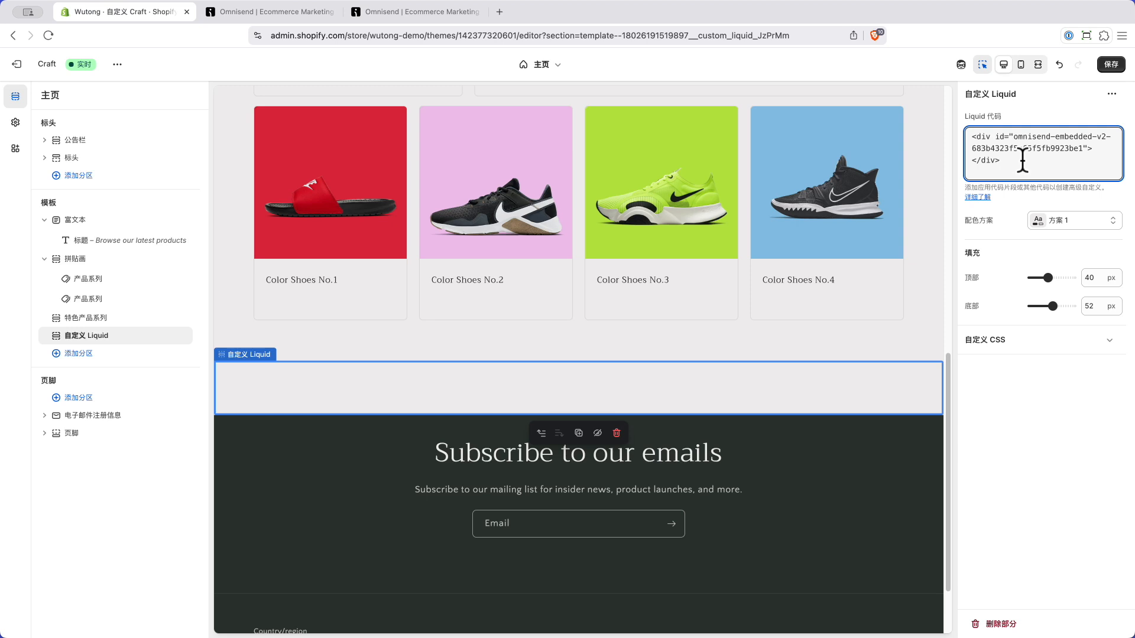
pyautogui.click(1111, 65)
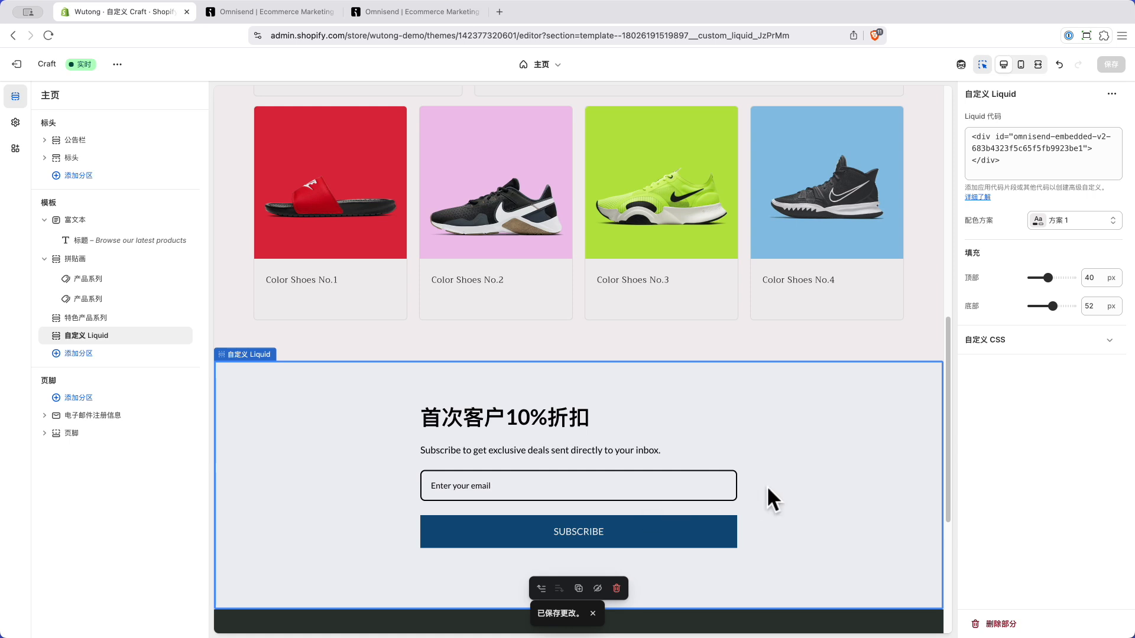
# Step: Set the signup form section's top and bottom padding to 68 px and save
pyautogui.scroll(-3, 767, 485)
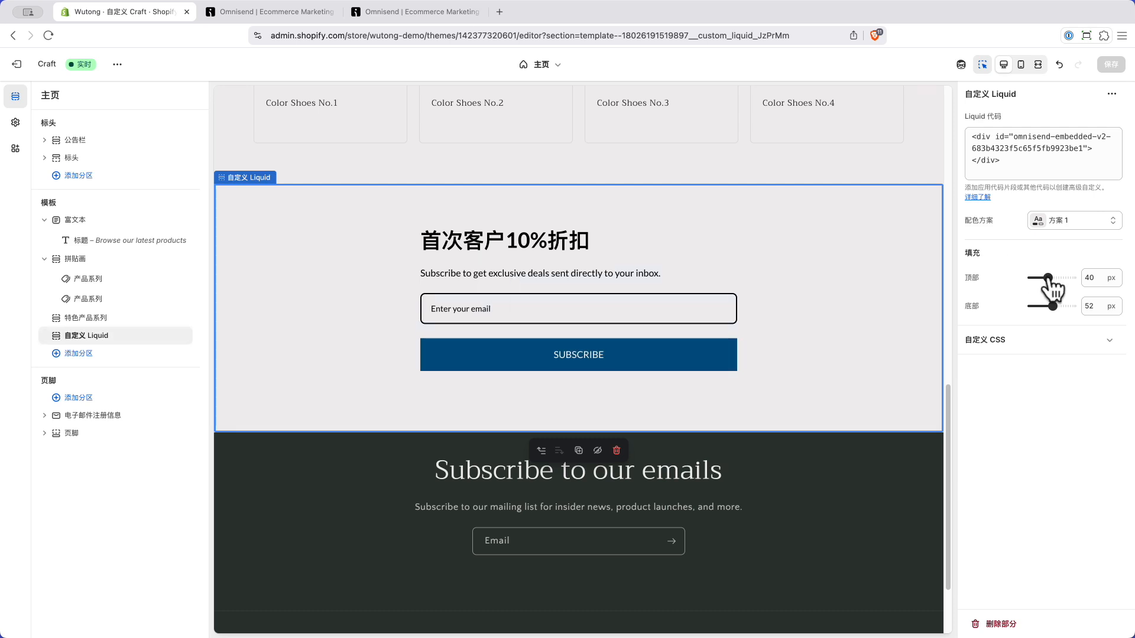
pyautogui.moveTo(1047, 277); pyautogui.dragTo(1059, 310)
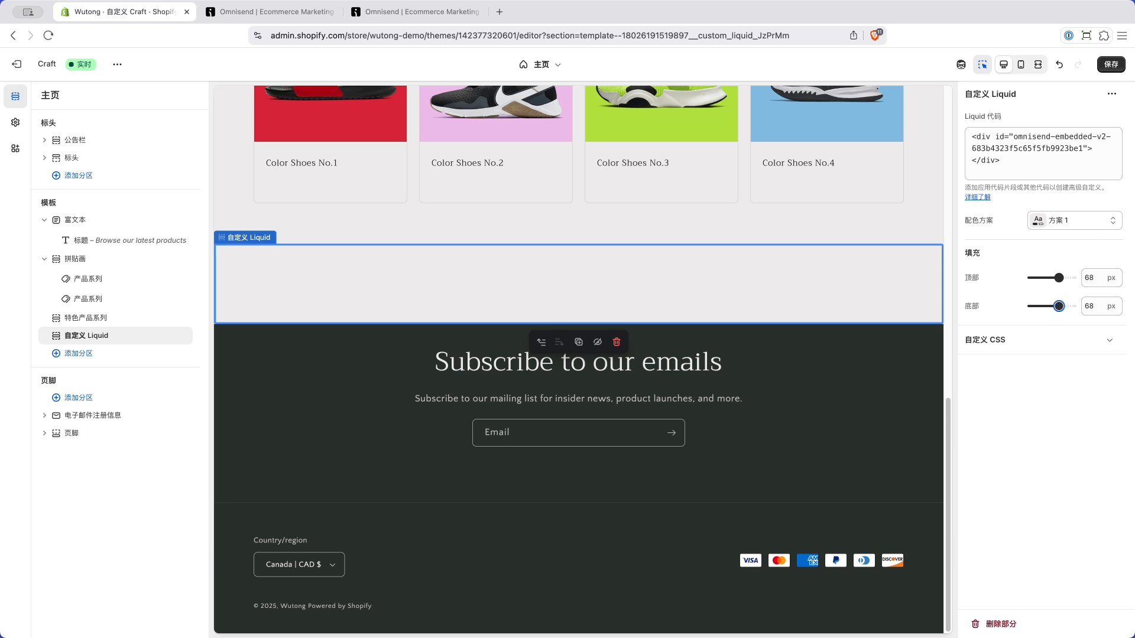
pyautogui.click(1110, 65)
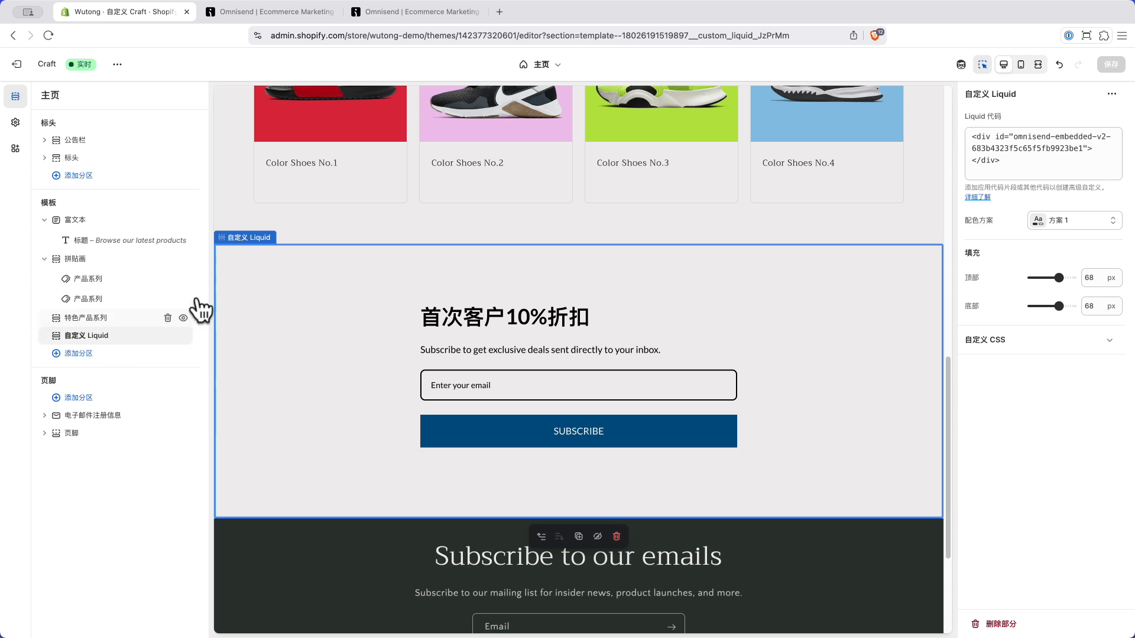
# Step: Apply colour scheme 方案 4 to the signup form section and save
pyautogui.click(1067, 221)
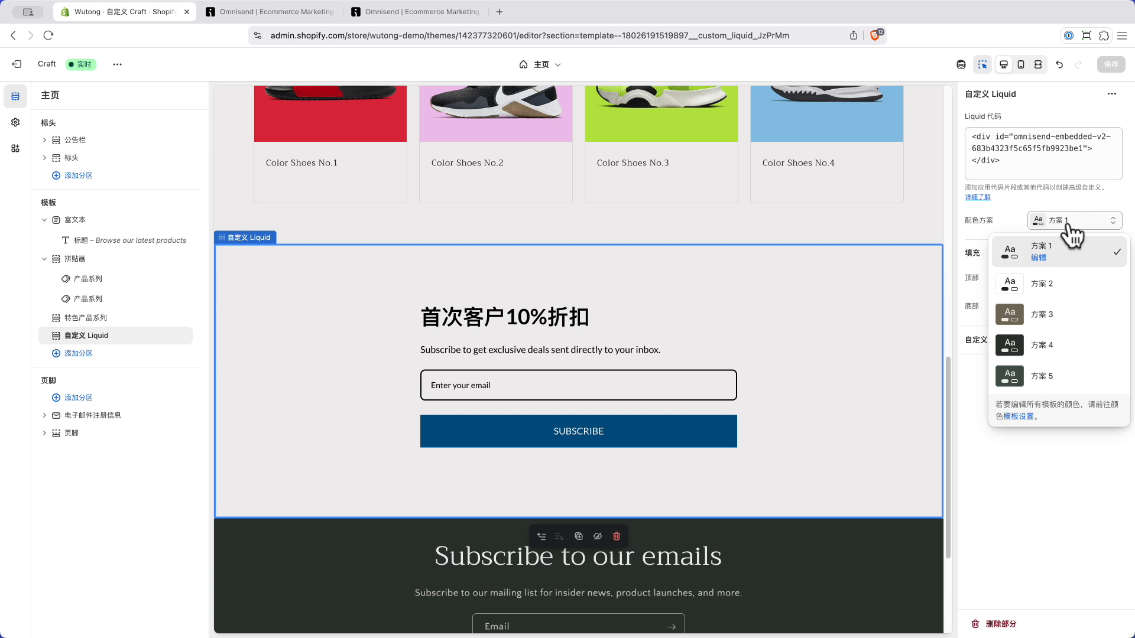
pyautogui.click(1071, 347)
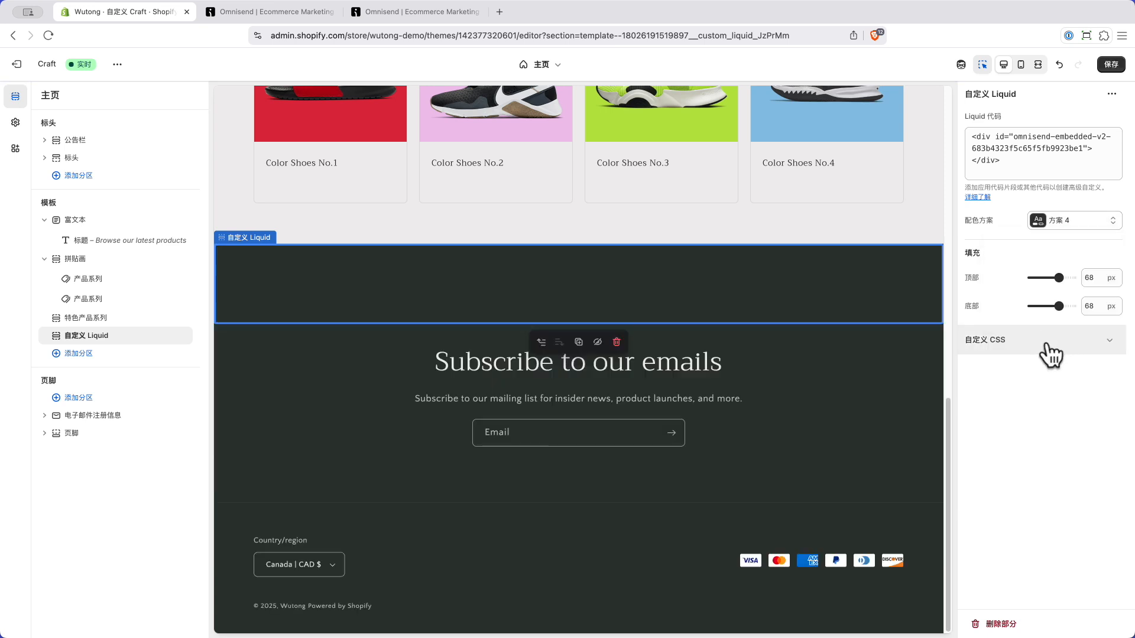
pyautogui.click(1111, 64)
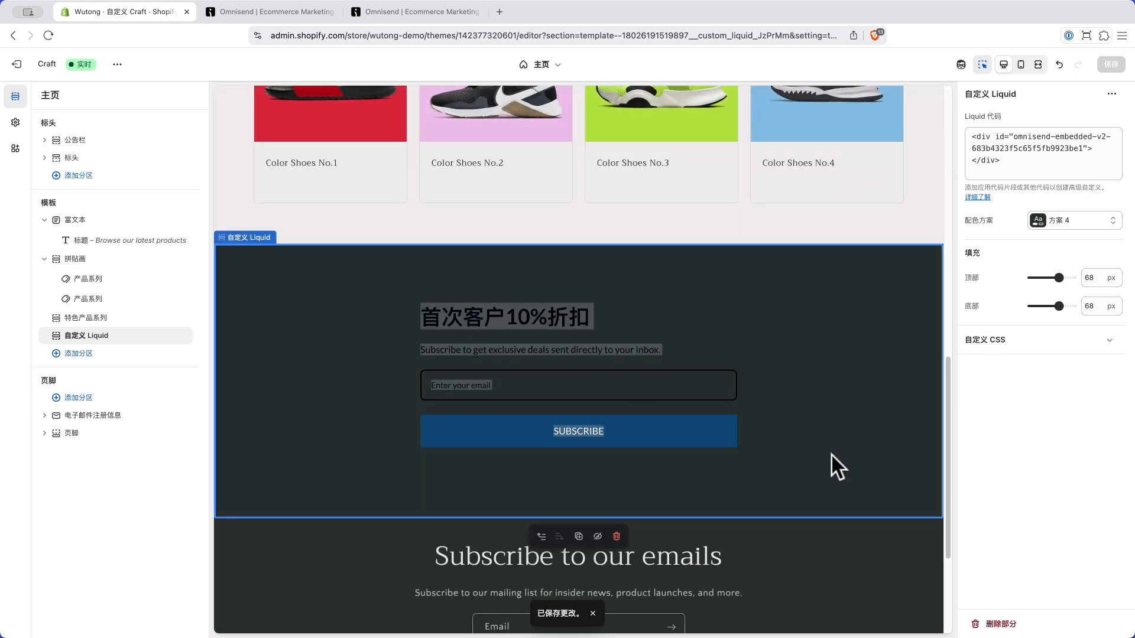
# Step: Check the form text is readable, then exit to the themes list
pyautogui.moveTo(836, 463); pyautogui.dragTo(381, 289)
pyautogui.click(381, 289)
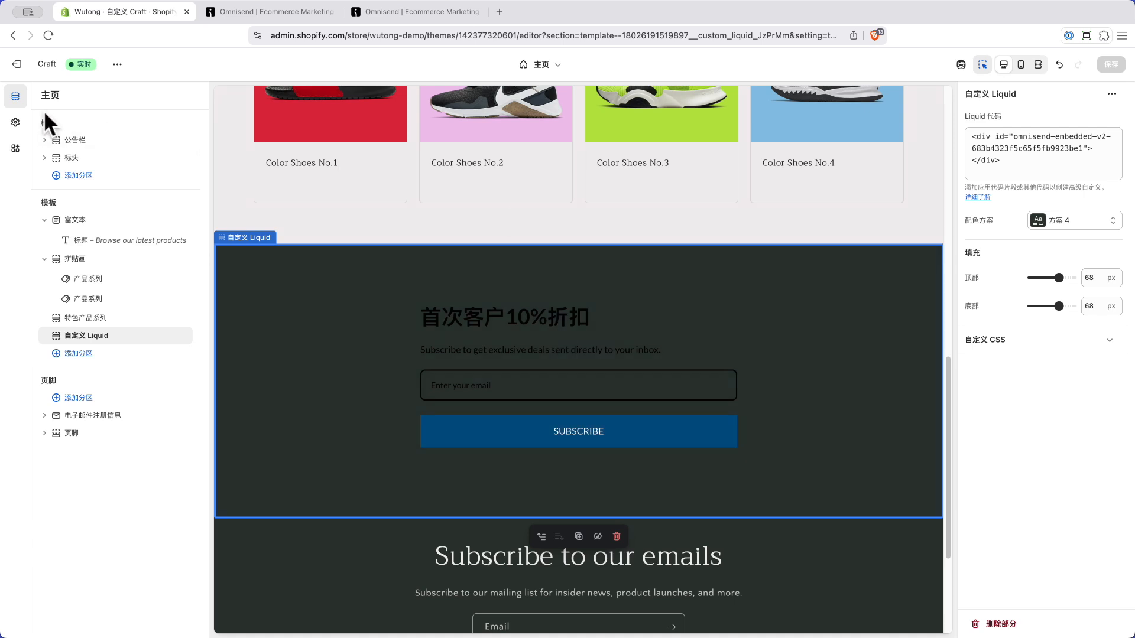
pyautogui.click(16, 64)
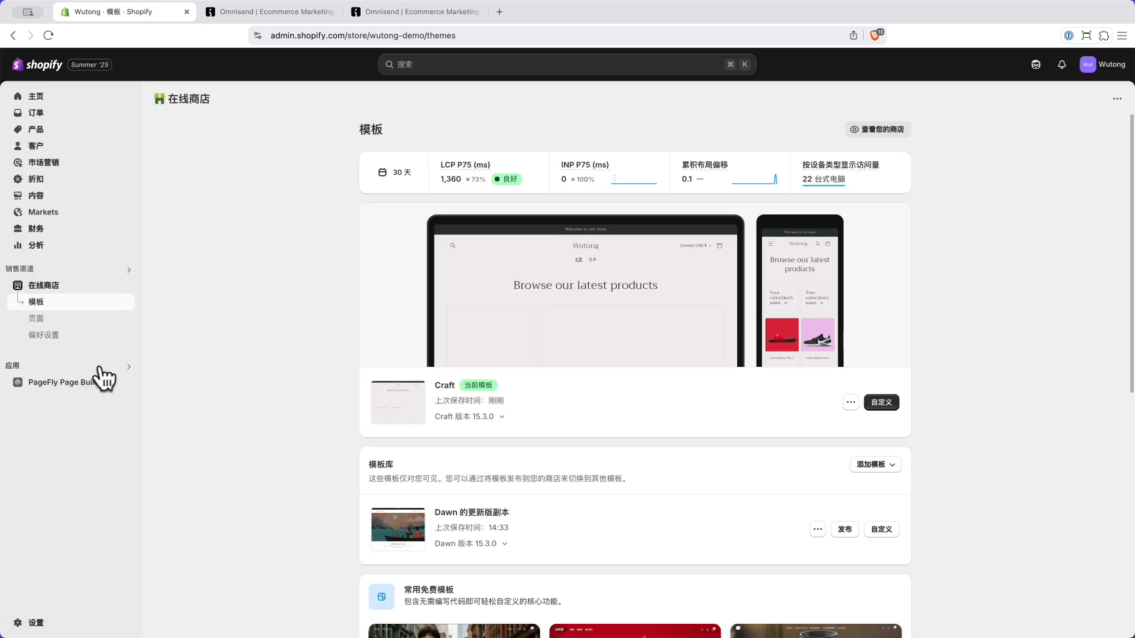
# Step: Search apps for 'page' and install PageFly Page Builder
pyautogui.click(101, 367)
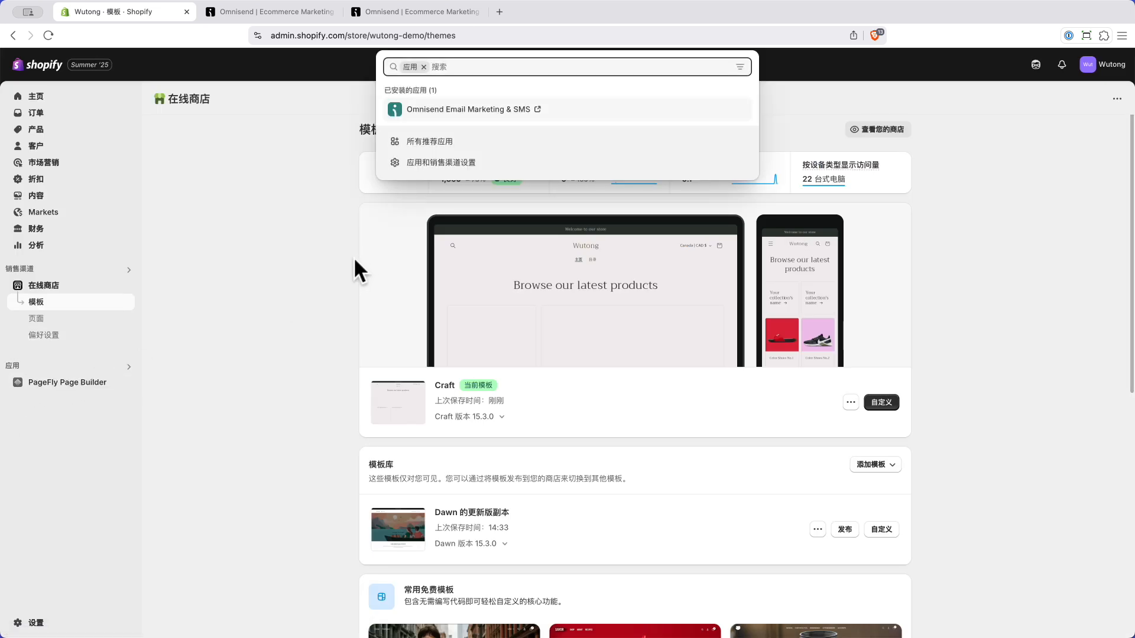
pyautogui.write('pagefly')
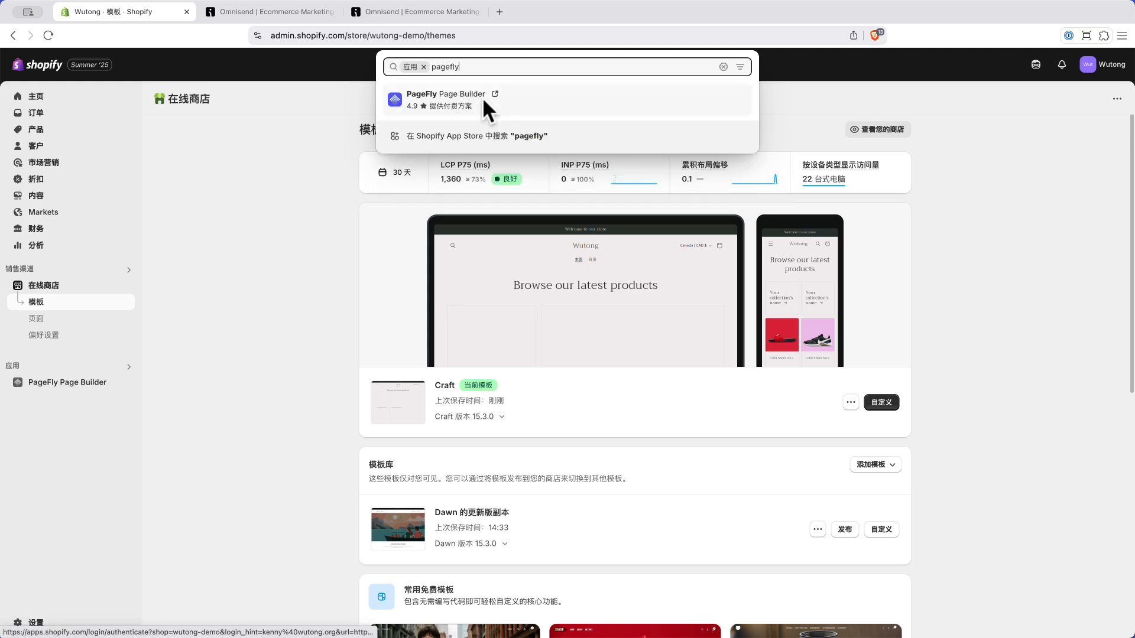
pyautogui.click(524, 103)
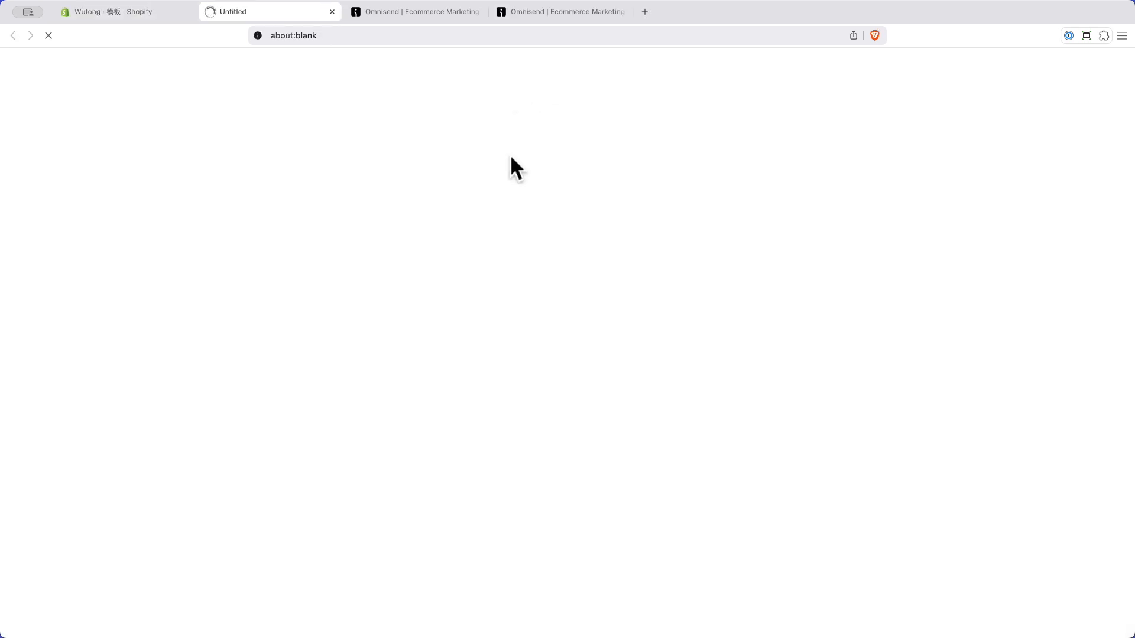
pyautogui.click(243, 399)
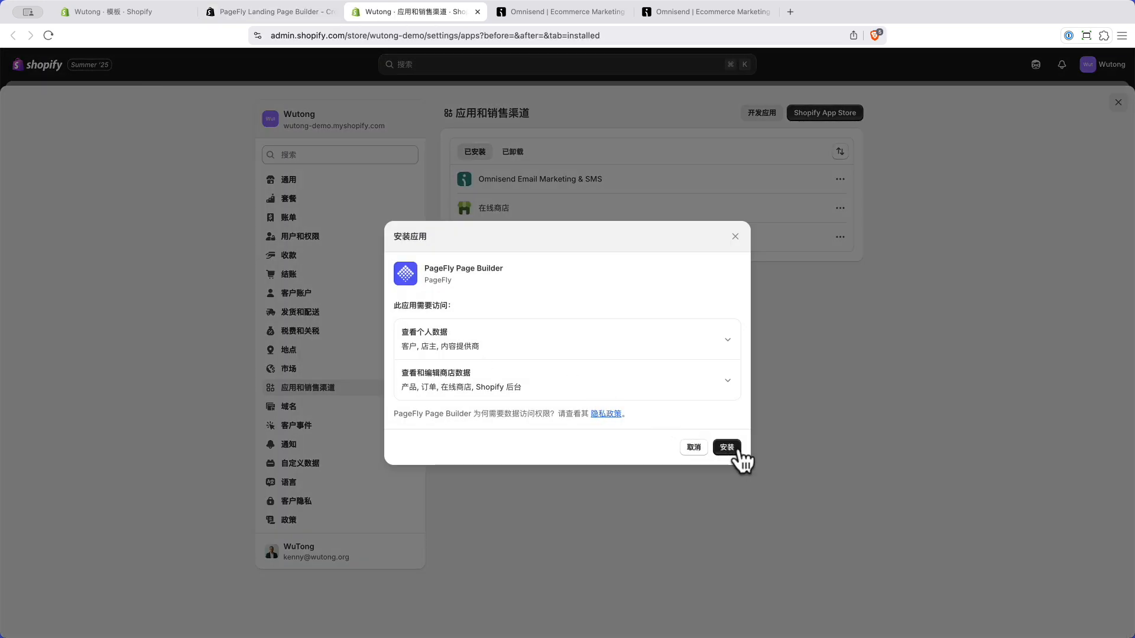
pyautogui.click(726, 447)
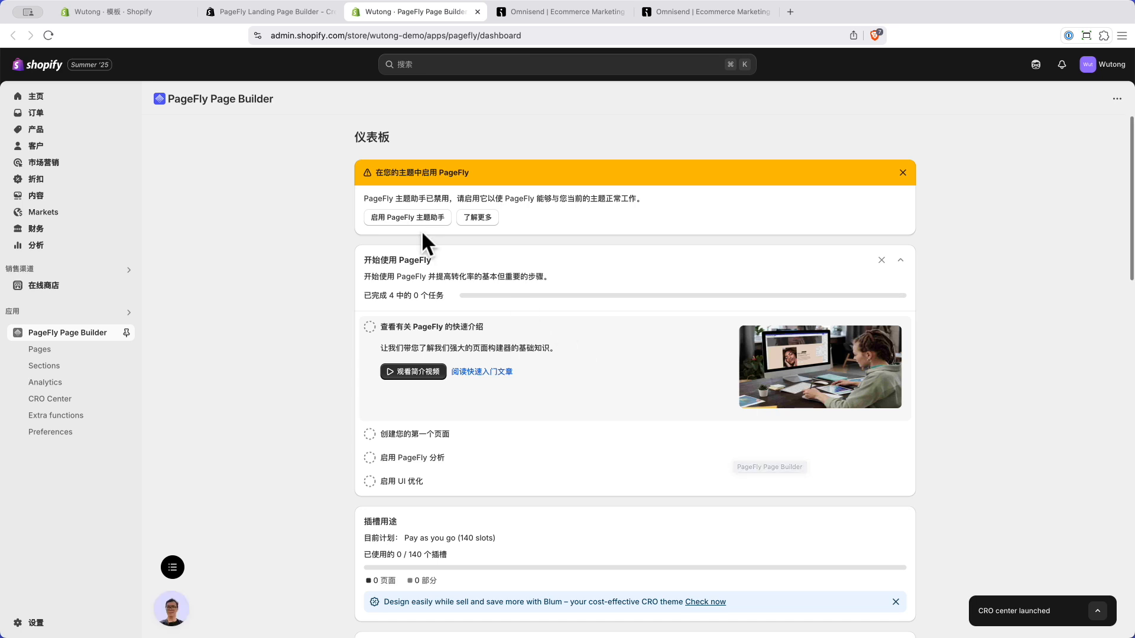
# Step: Turn on the PageFly theme helper and create a blank section from the Sections list
pyautogui.click(409, 219)
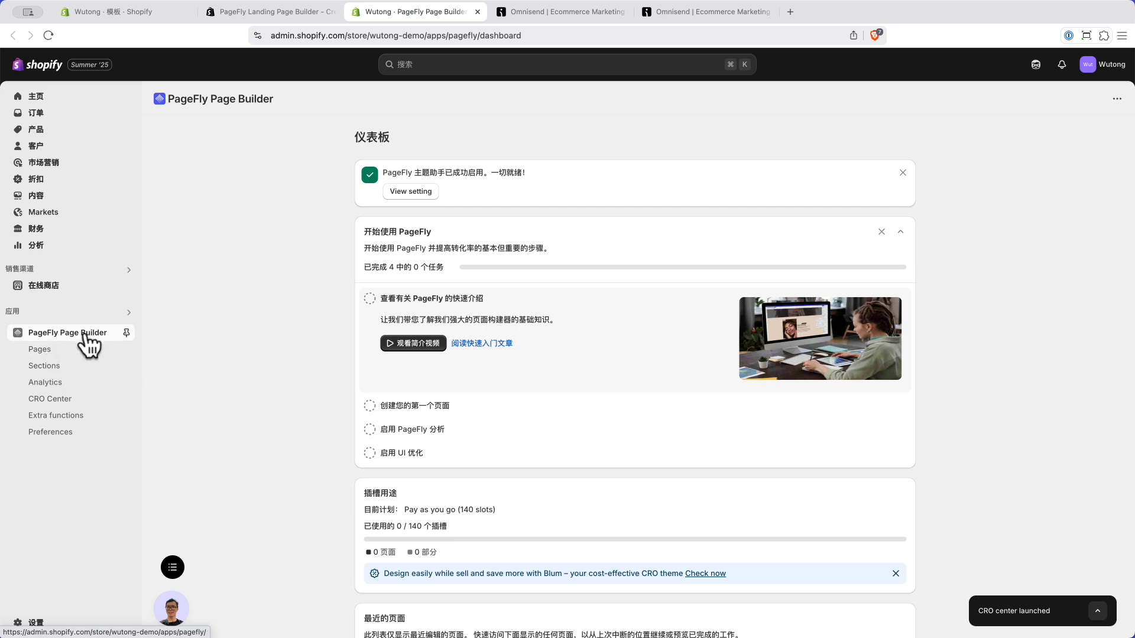
pyautogui.click(53, 369)
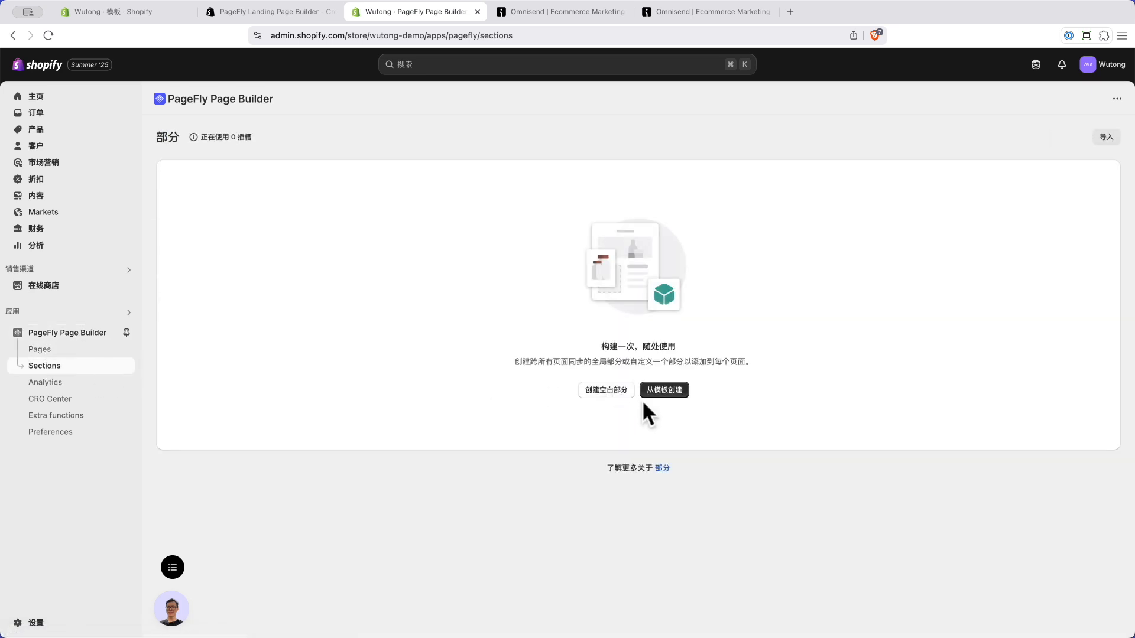
pyautogui.click(590, 389)
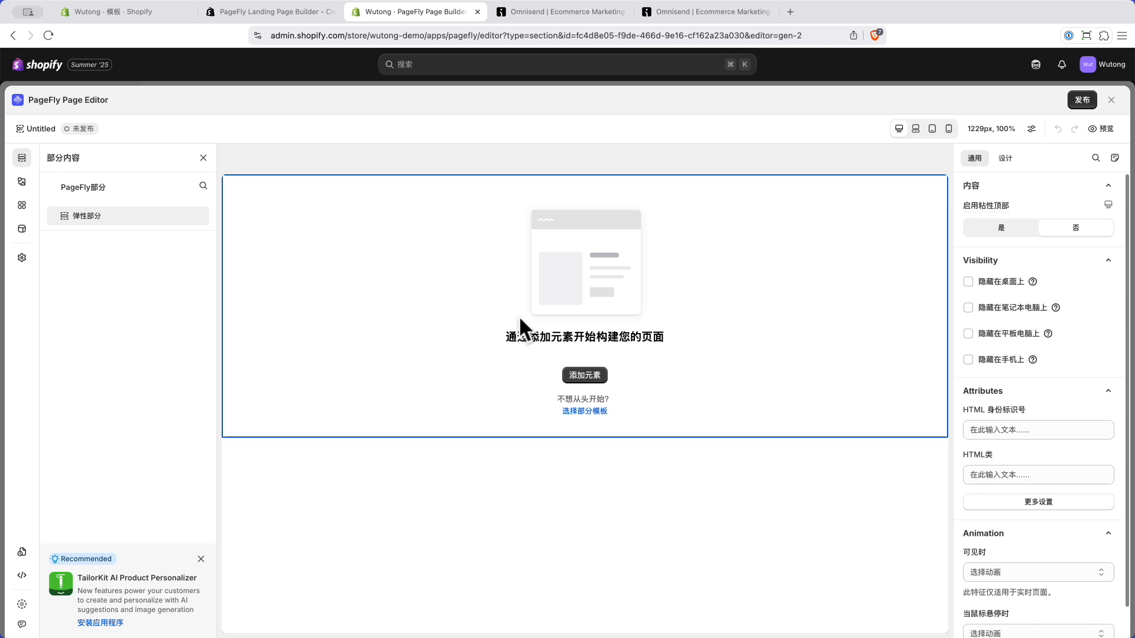
# Step: Add a blank block to the new section, declining clipboard access
pyautogui.click(586, 379)
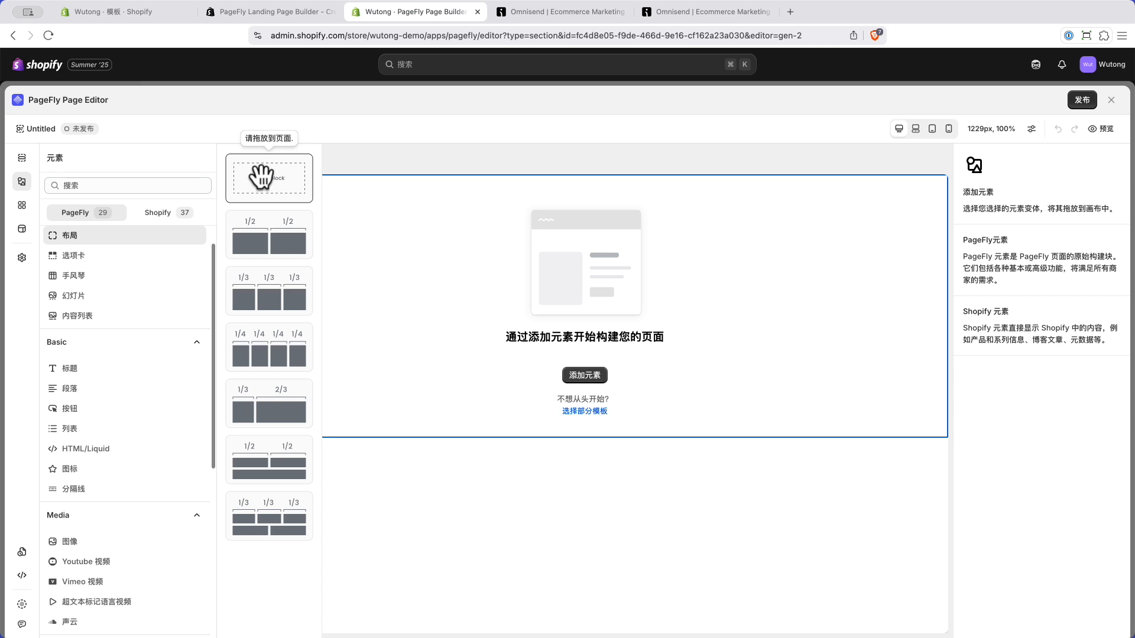
pyautogui.moveTo(260, 177); pyautogui.dragTo(562, 275)
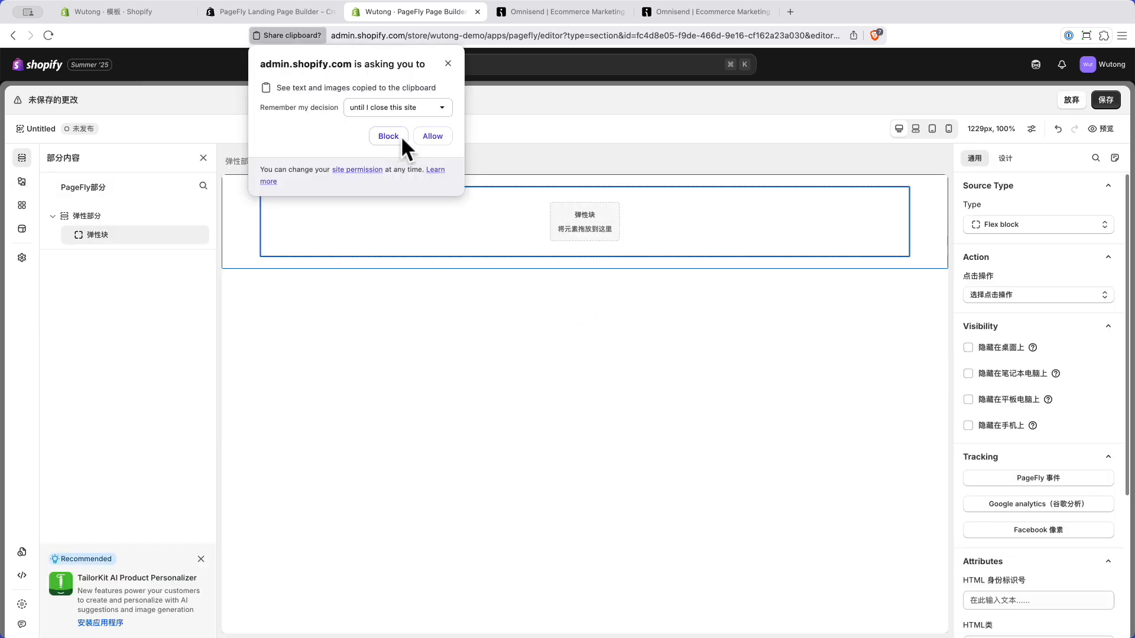
pyautogui.click(432, 138)
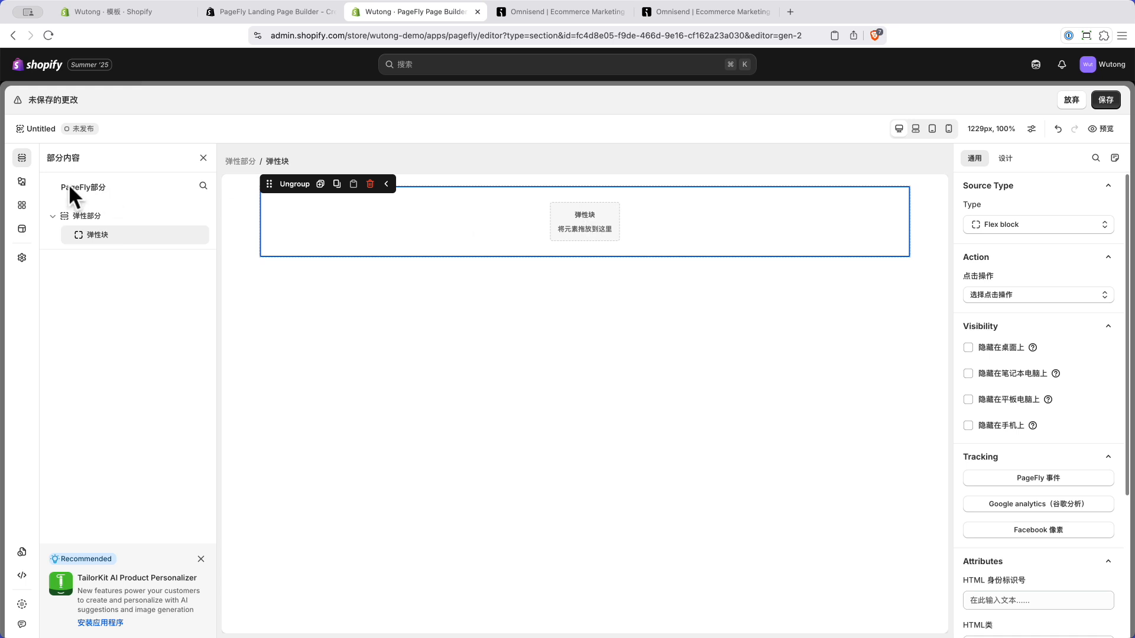
# Step: Place an HTML/Liquid element in the block, paste the Omnisend embed code, and start saving
pyautogui.click(22, 182)
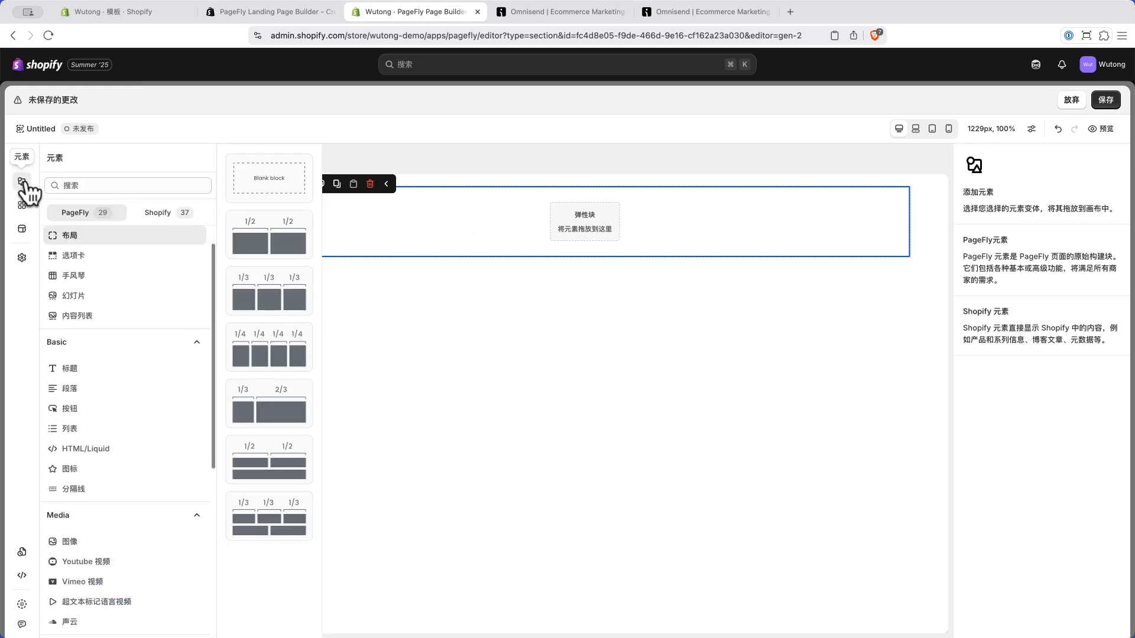
pyautogui.click(83, 450)
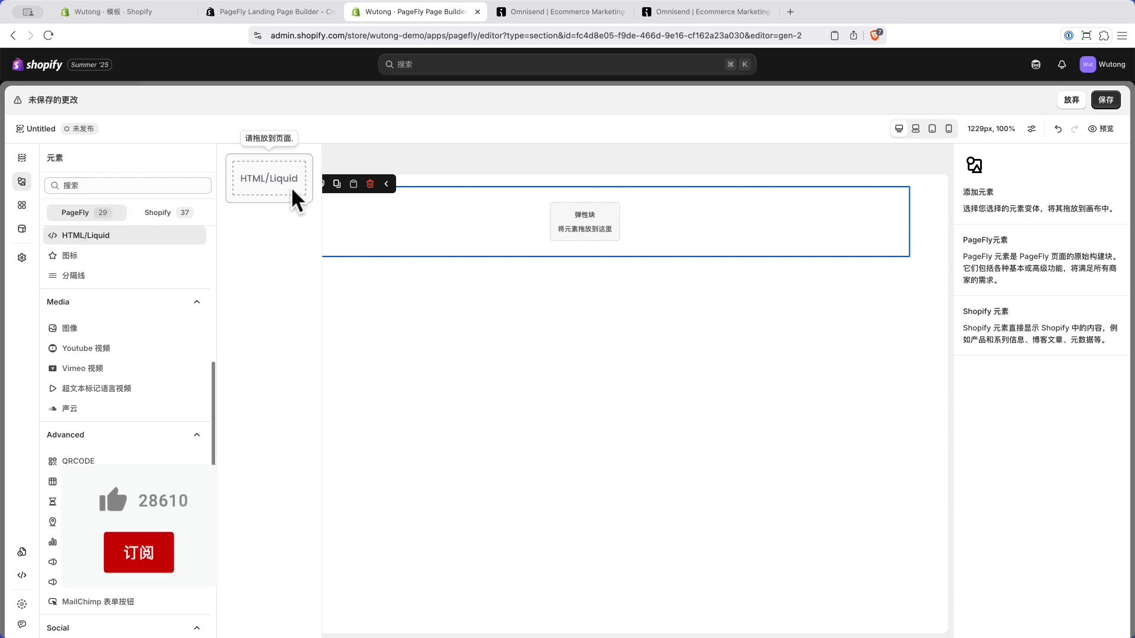
pyautogui.moveTo(263, 179); pyautogui.dragTo(584, 231)
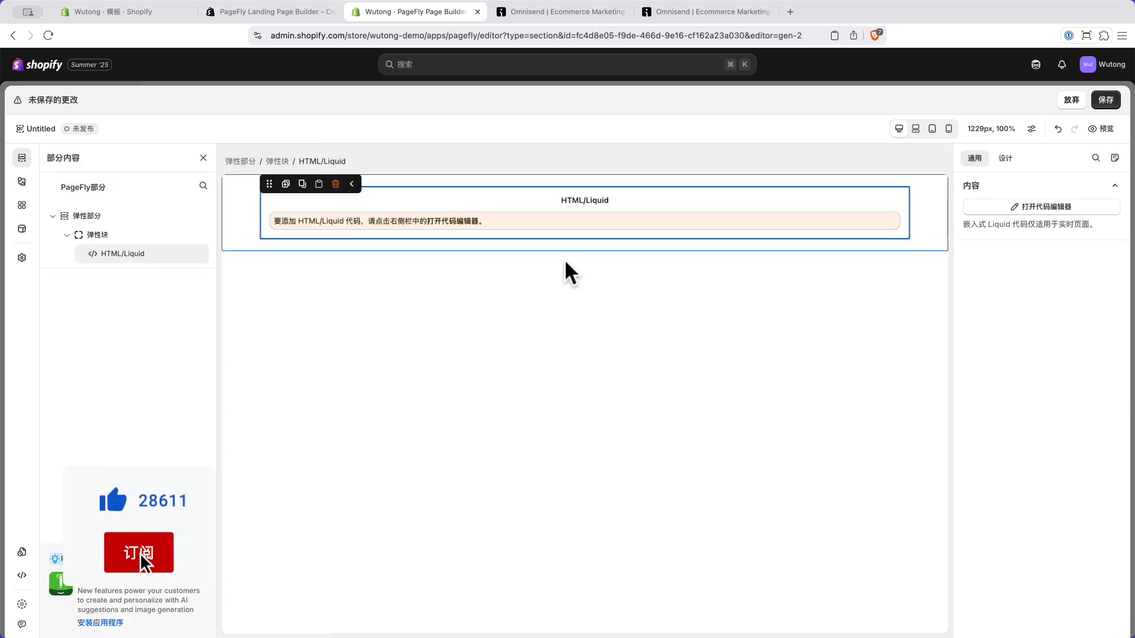
pyautogui.click(1047, 208)
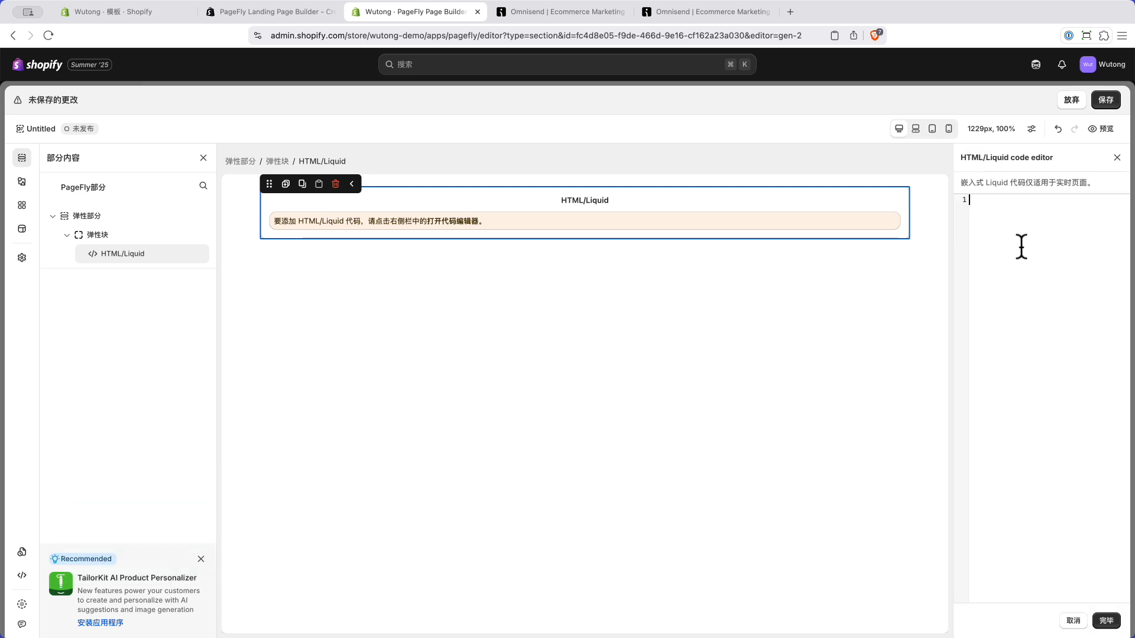
pyautogui.press('super+v')
pyautogui.click(1105, 620)
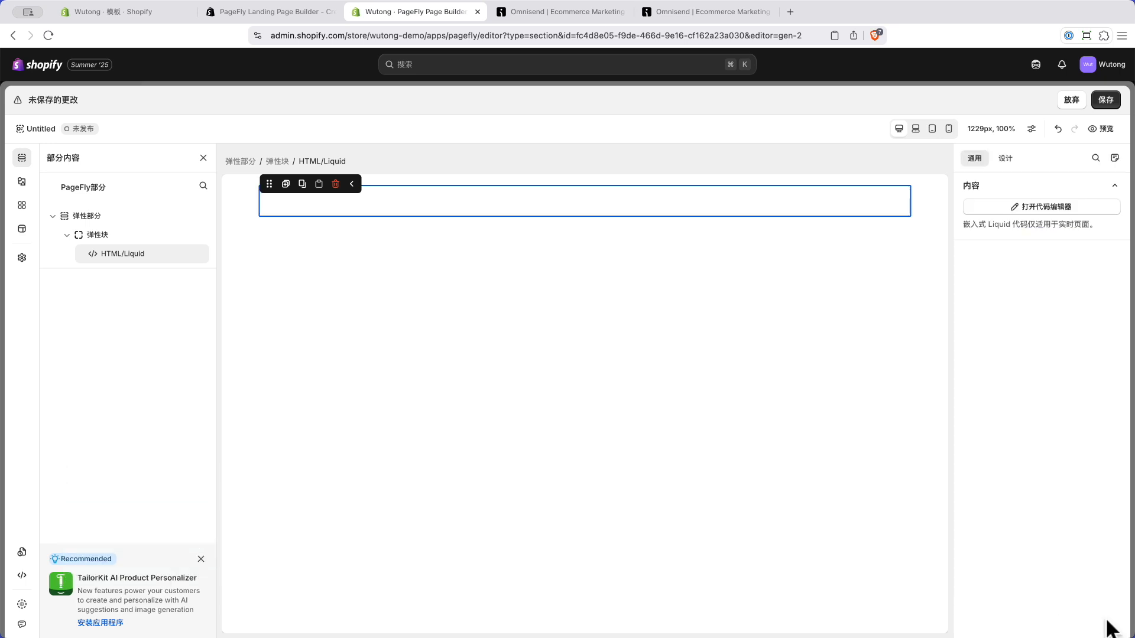
pyautogui.click(1109, 102)
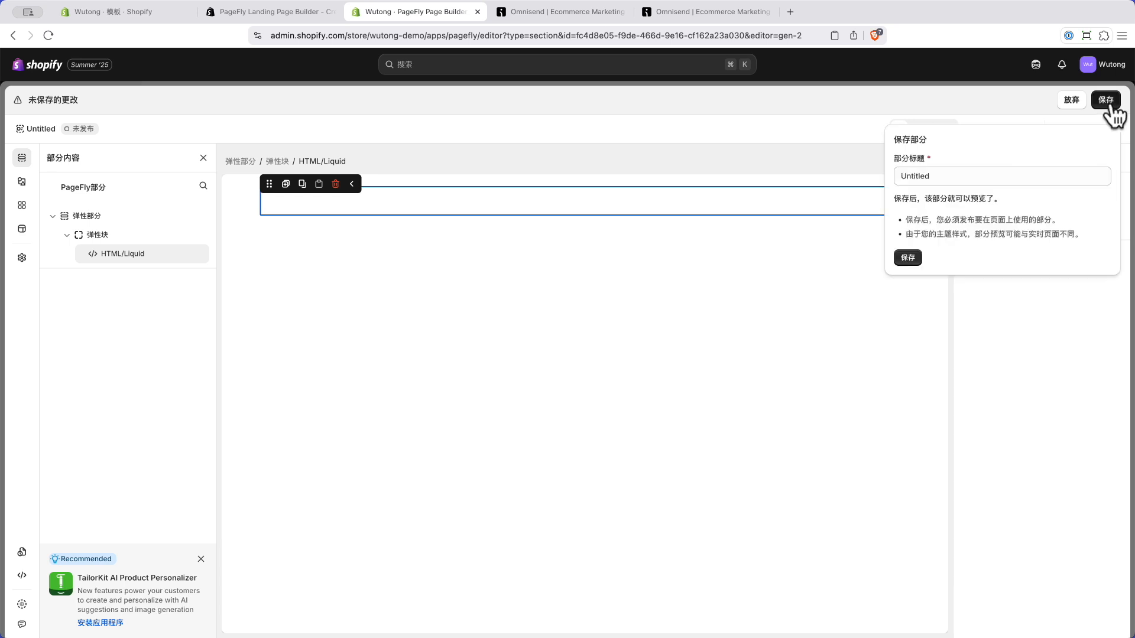
# Step: Save the section under the title 'email form'
pyautogui.moveTo(944, 179); pyautogui.dragTo(853, 172)
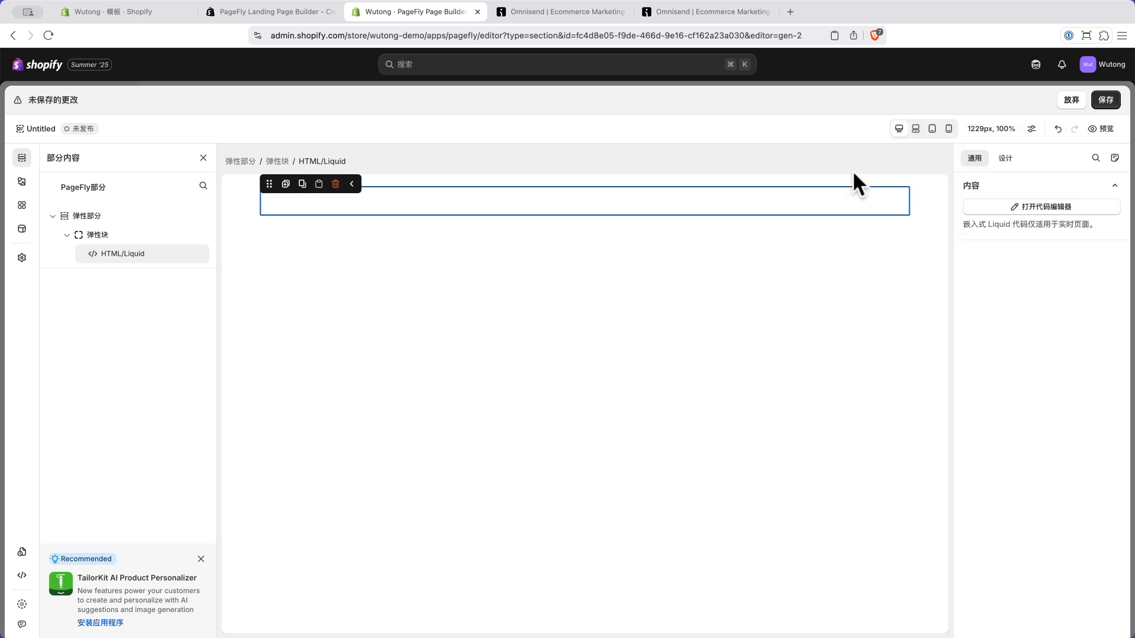
pyautogui.click(1103, 102)
pyautogui.doubleClick(1017, 173)
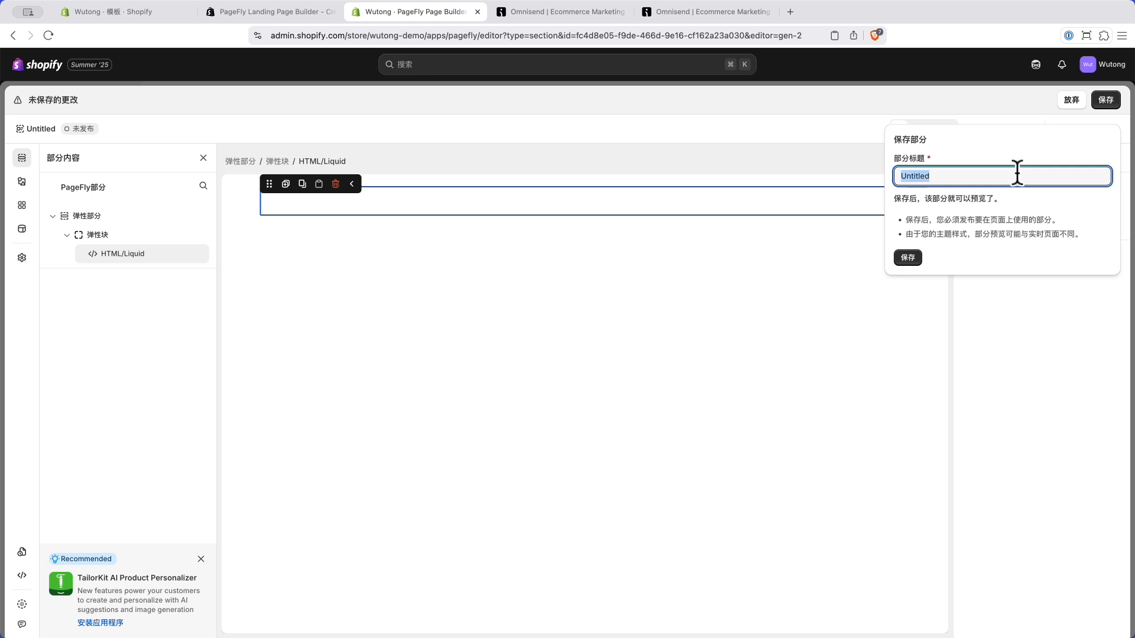
pyautogui.write('email form')
pyautogui.click(908, 259)
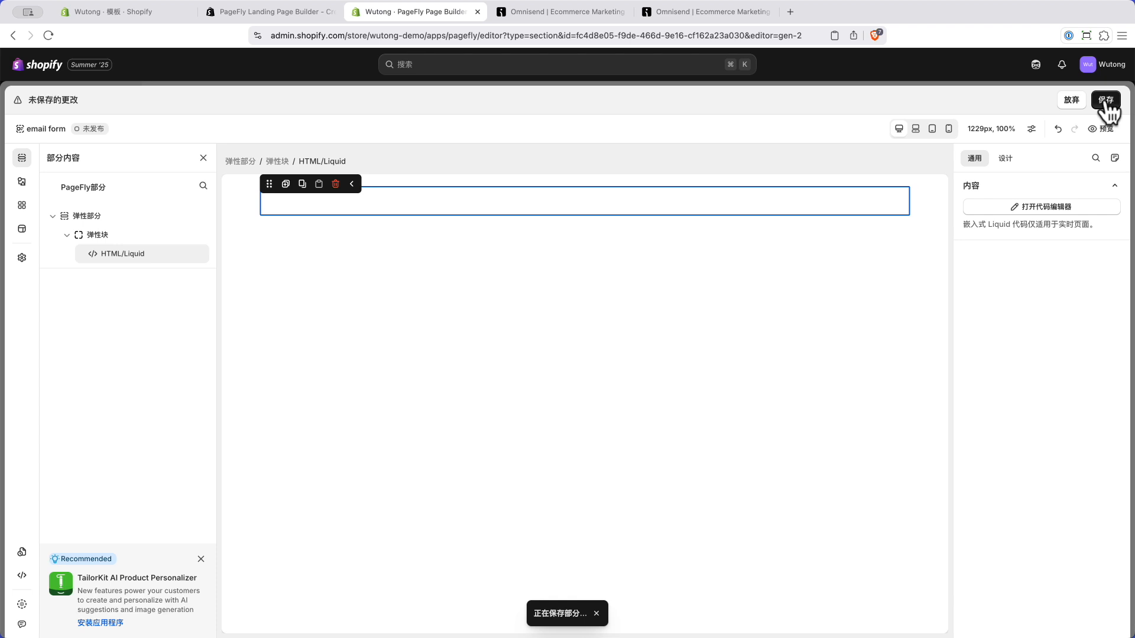
# Step: Publish the email form section and close the editor
pyautogui.click(1086, 107)
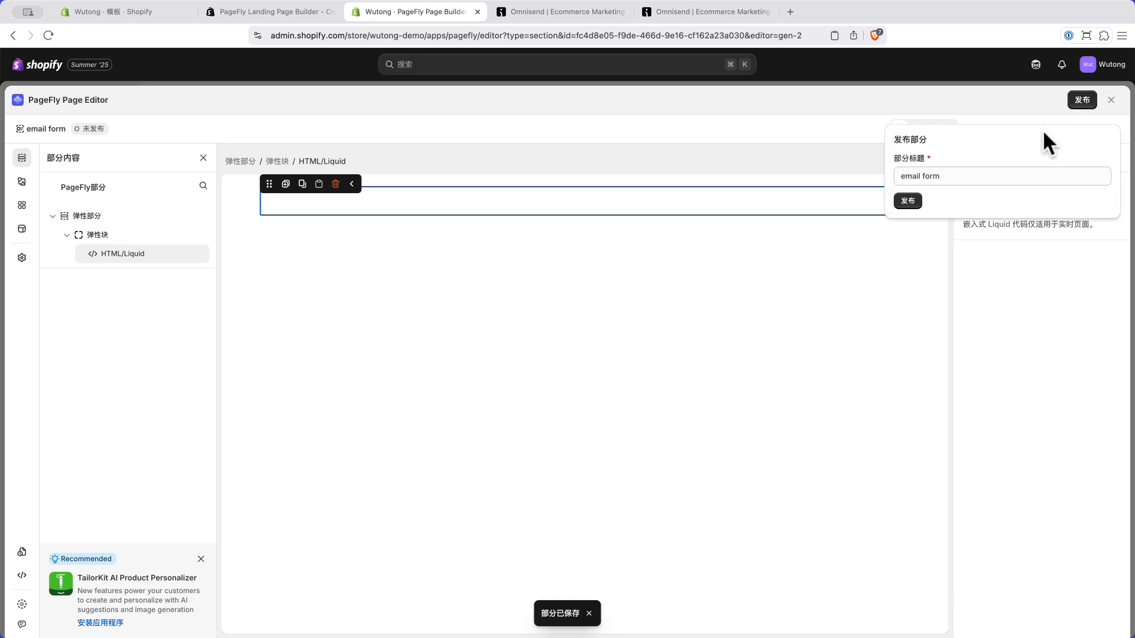
pyautogui.click(905, 201)
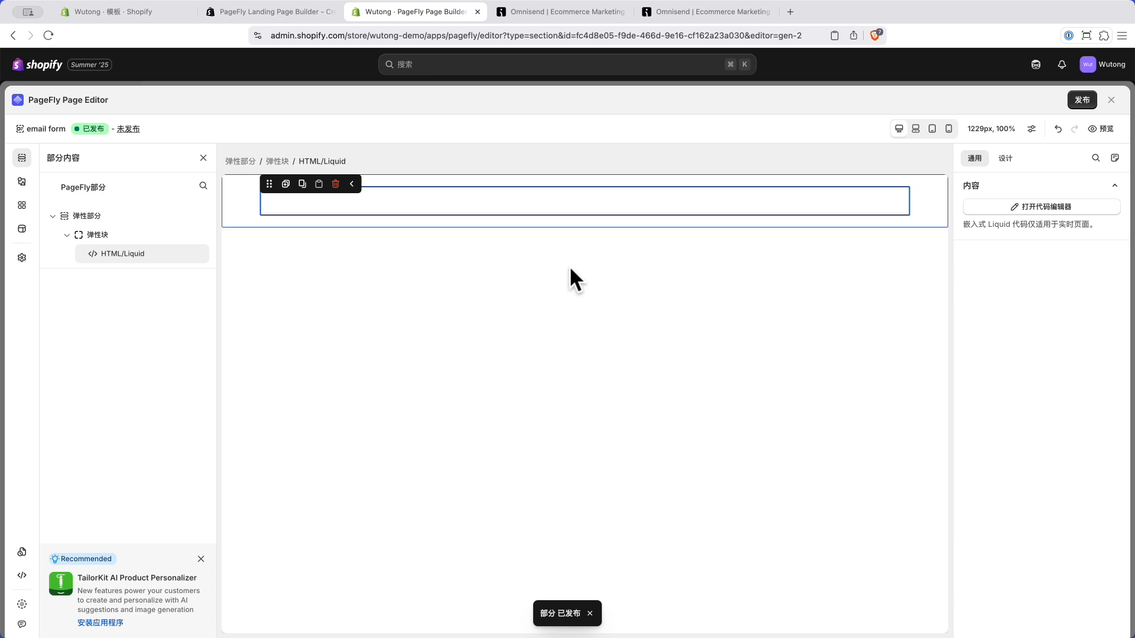
pyautogui.click(1110, 101)
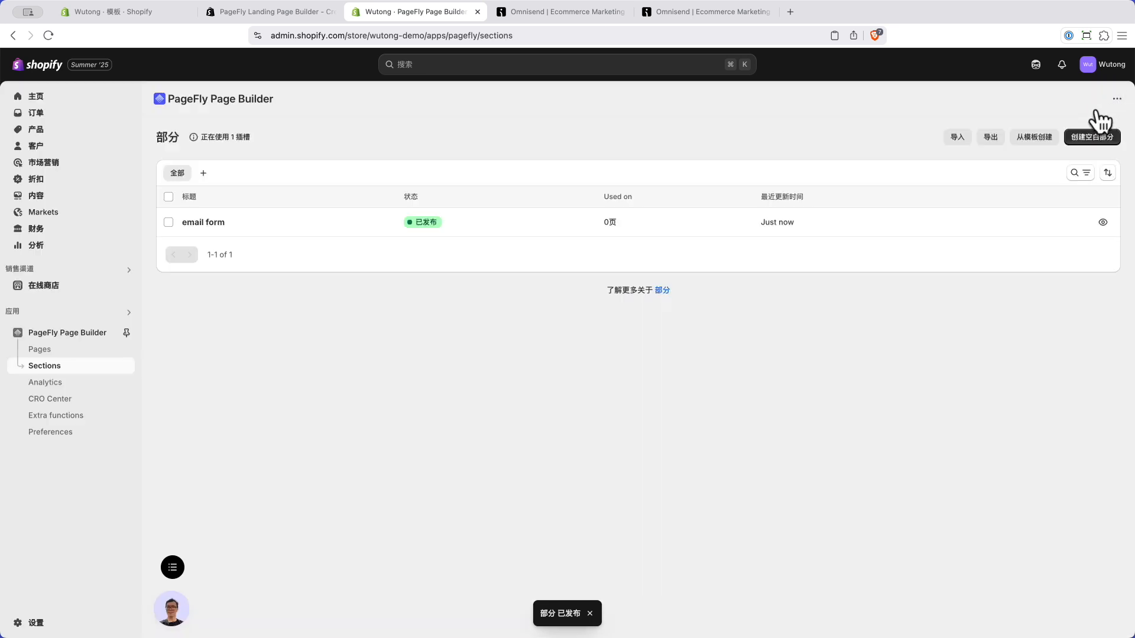
# Step: Open the Craft theme's home page in the Shopify theme editor
pyautogui.click(54, 286)
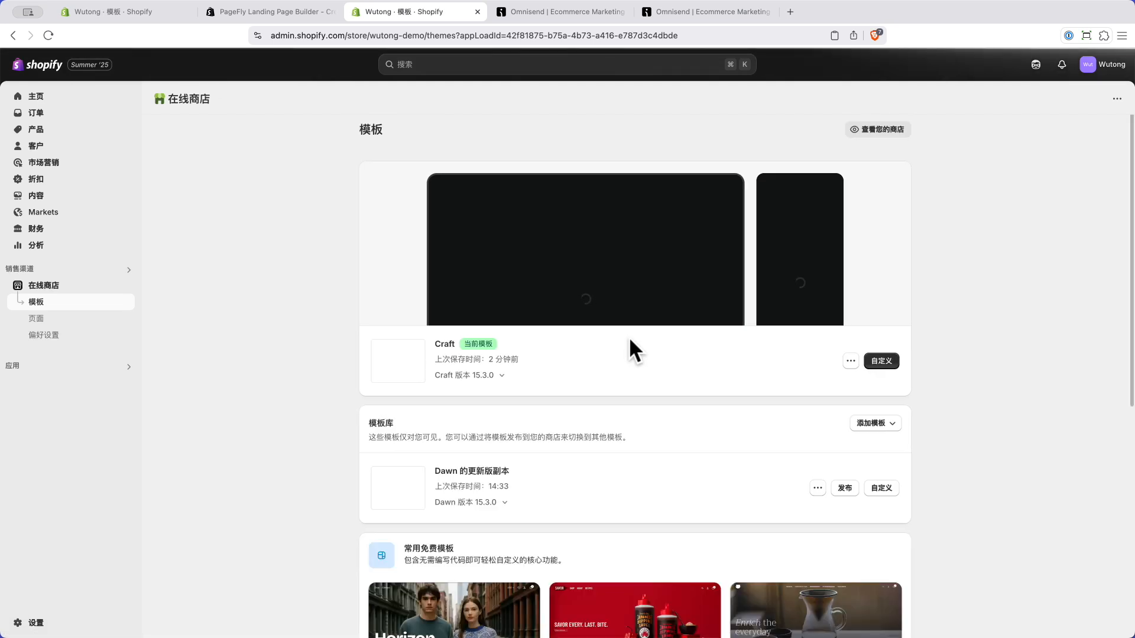
pyautogui.click(880, 403)
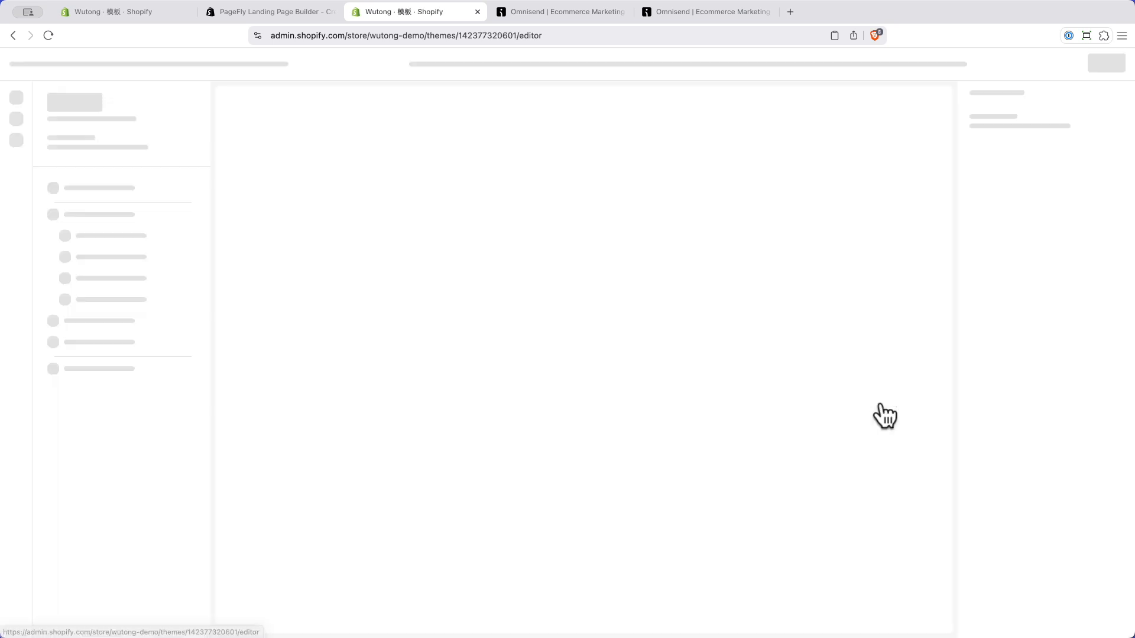
pyautogui.scroll(-15, 644, 378)
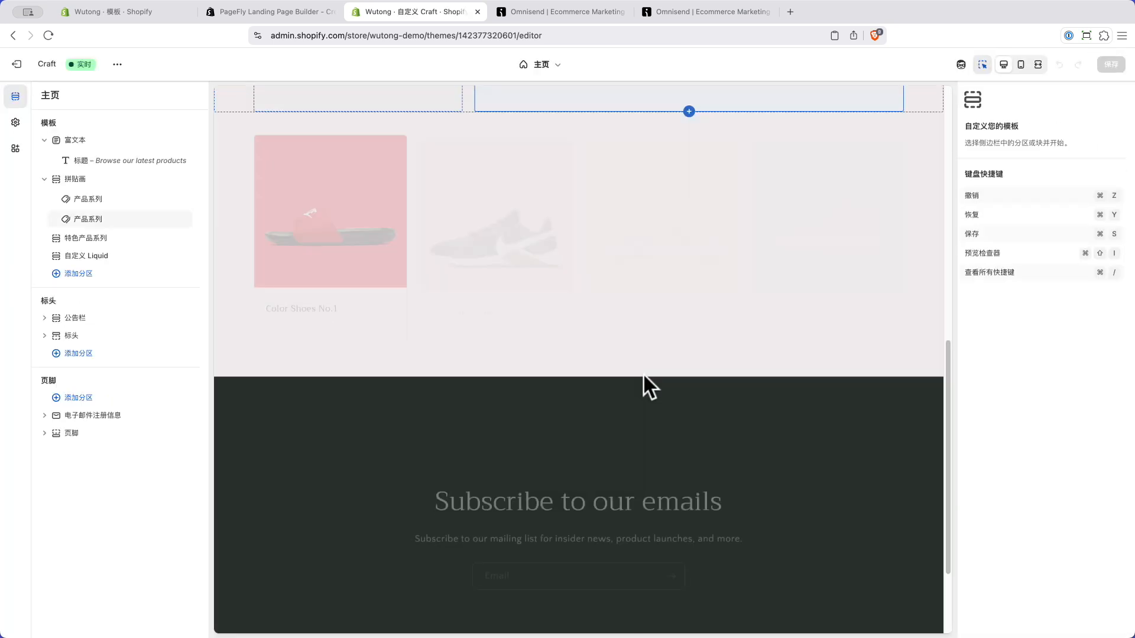
pyautogui.scroll(6, 643, 373)
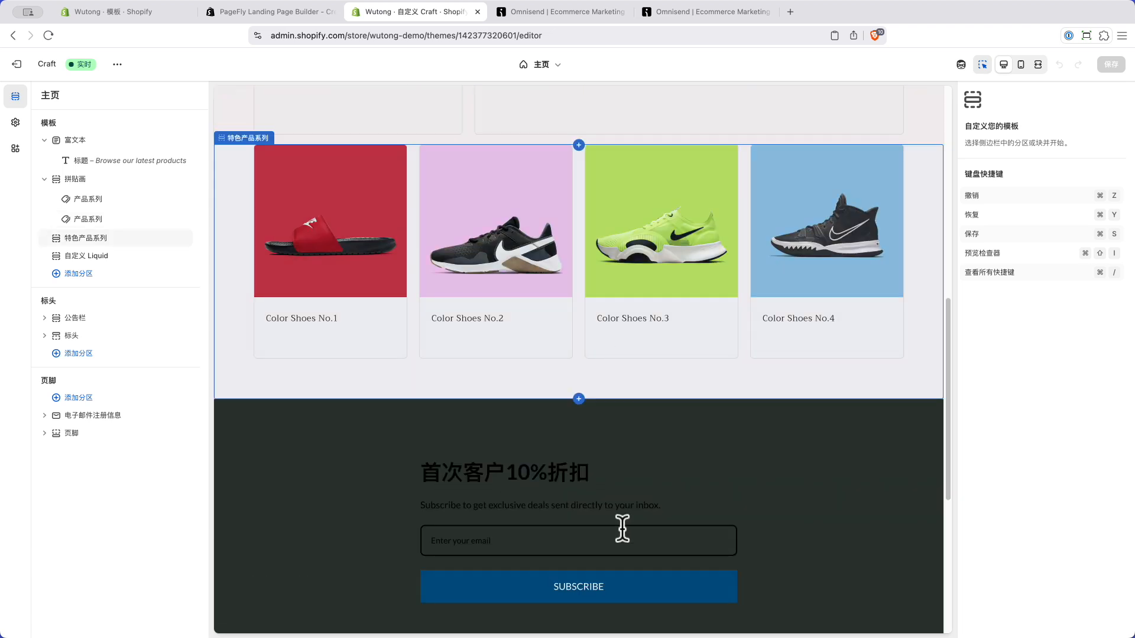
pyautogui.scroll(-2, 621, 527)
# Step: Switch the Custom Liquid signup section to colour scheme 方案 2, save, then delete the section
pyautogui.click(692, 369)
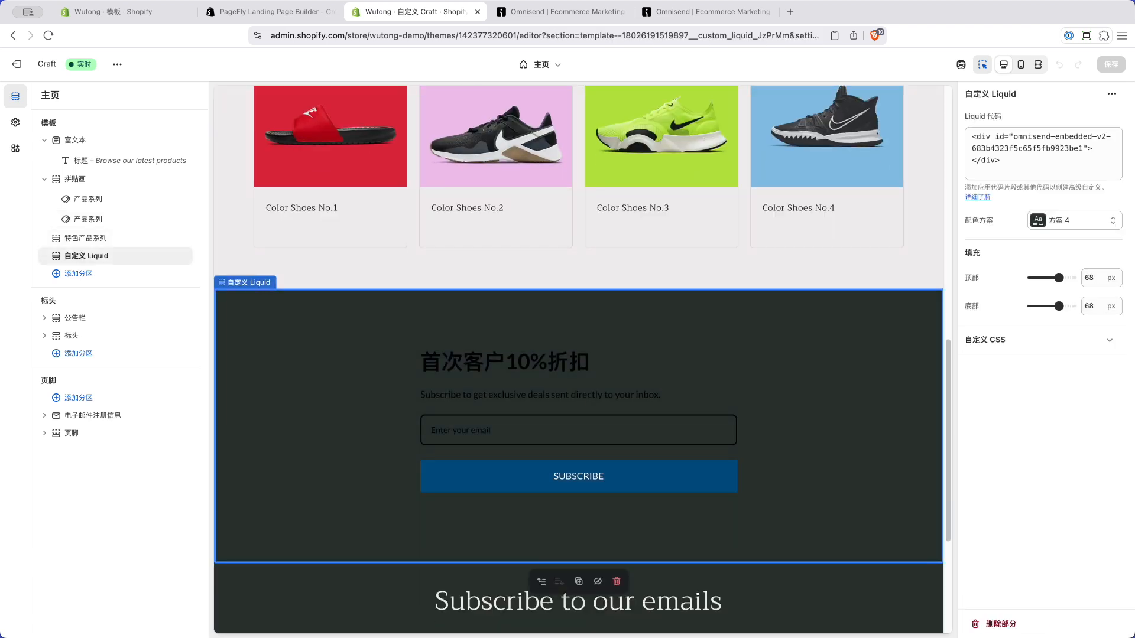
pyautogui.click(1095, 223)
pyautogui.click(1076, 286)
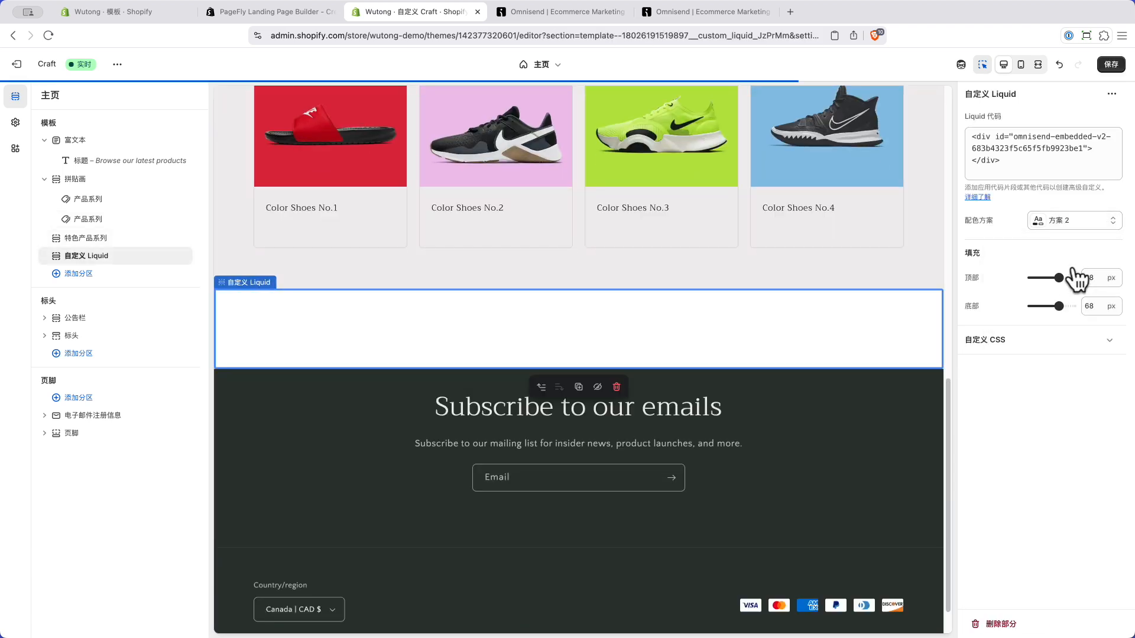
pyautogui.click(1118, 65)
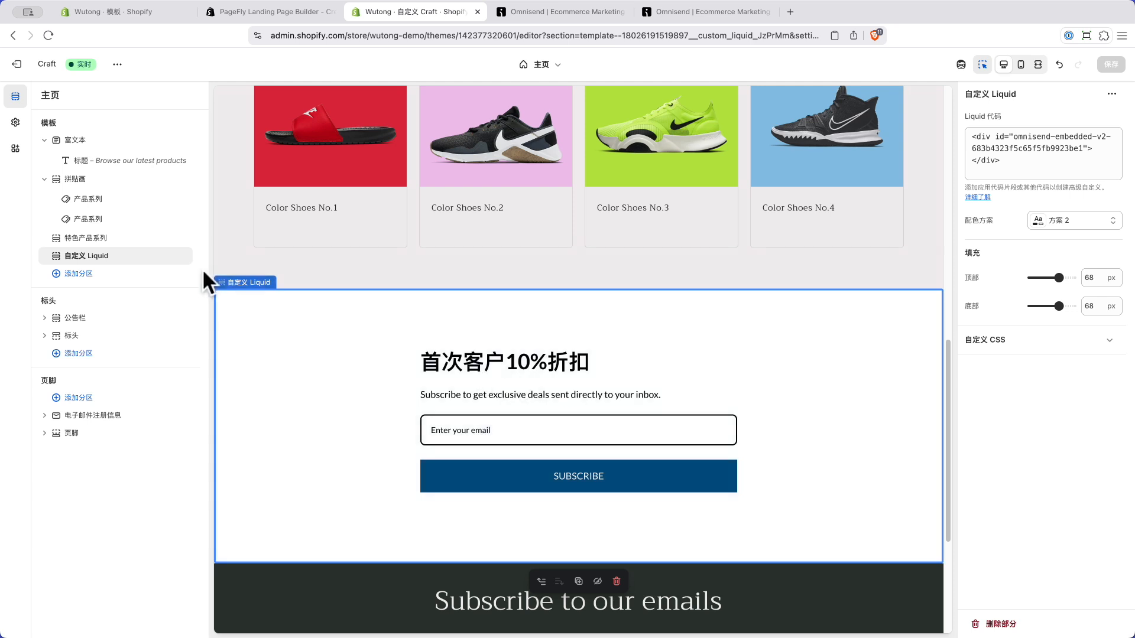
pyautogui.click(168, 257)
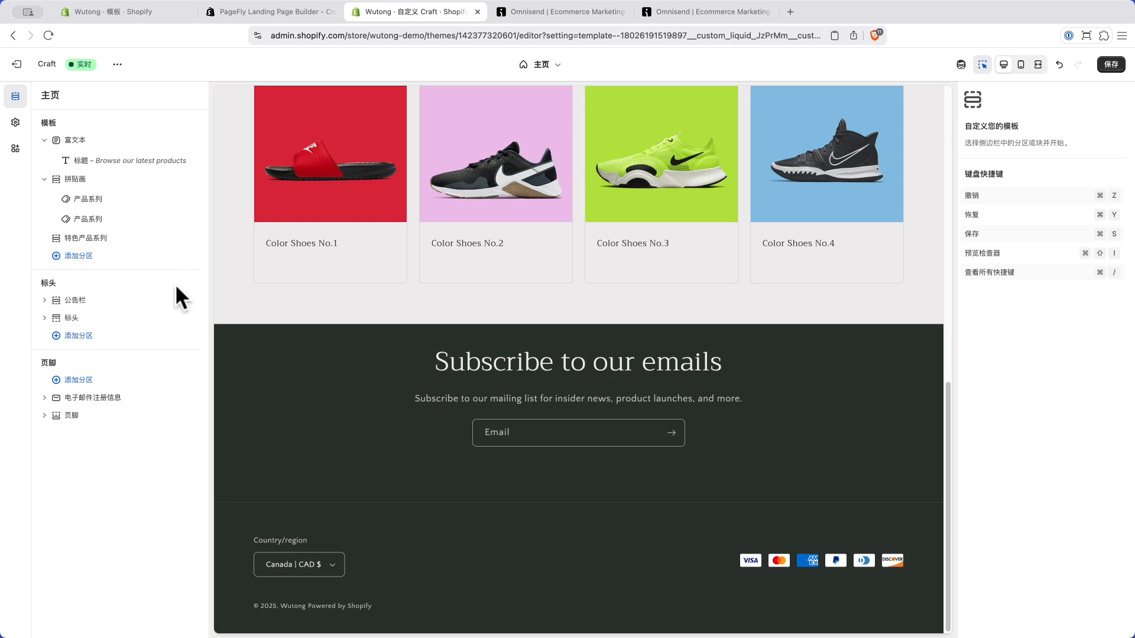
# Step: Add a PageFly Section showing 'email form' to the home page, save, and go to the PageFly tab
pyautogui.click(83, 255)
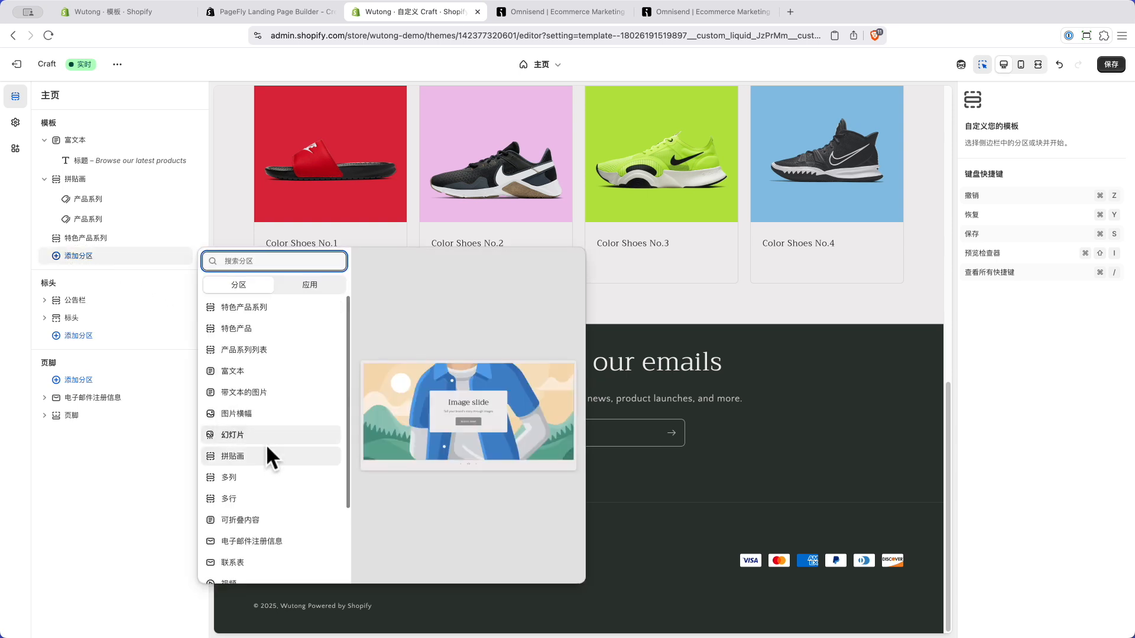
pyautogui.scroll(-2, 266, 445)
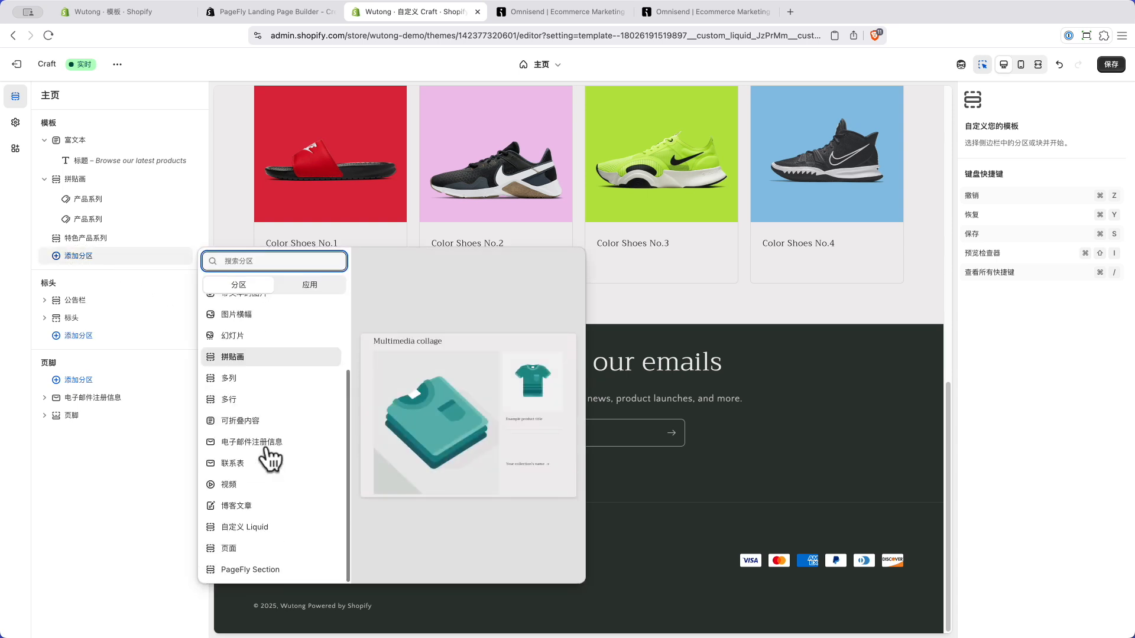
pyautogui.click(243, 569)
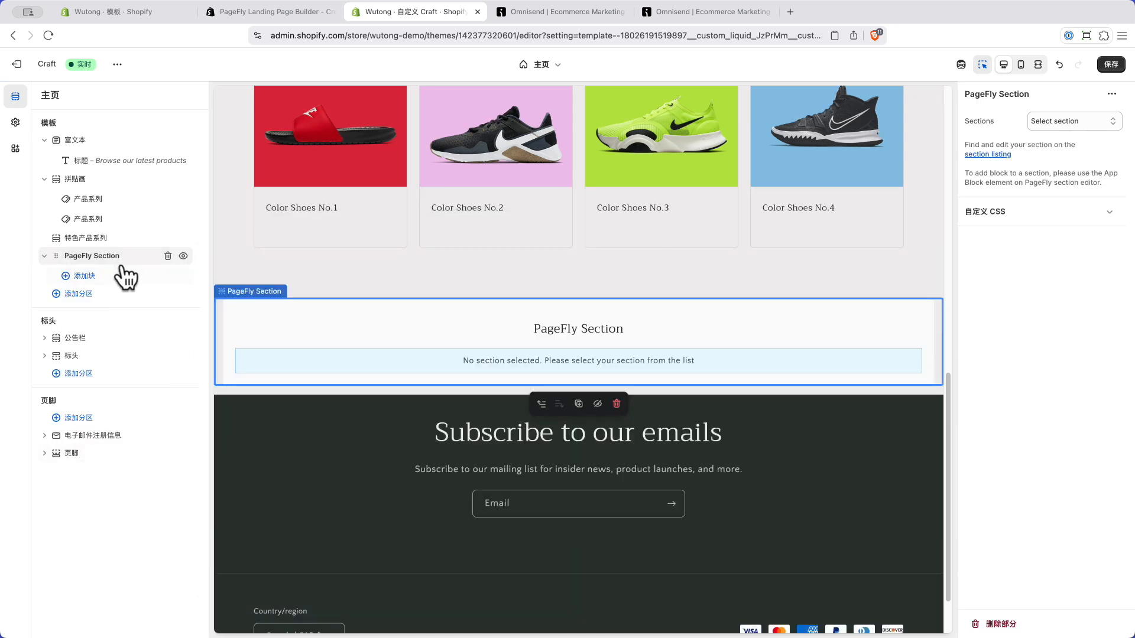
pyautogui.click(1076, 121)
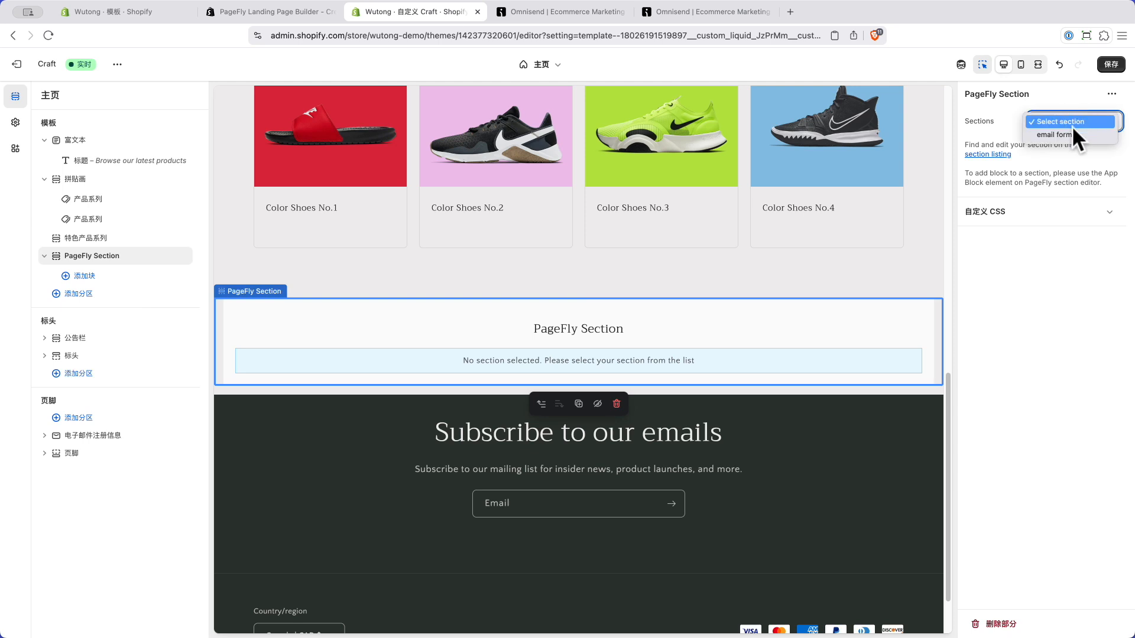
pyautogui.click(1066, 135)
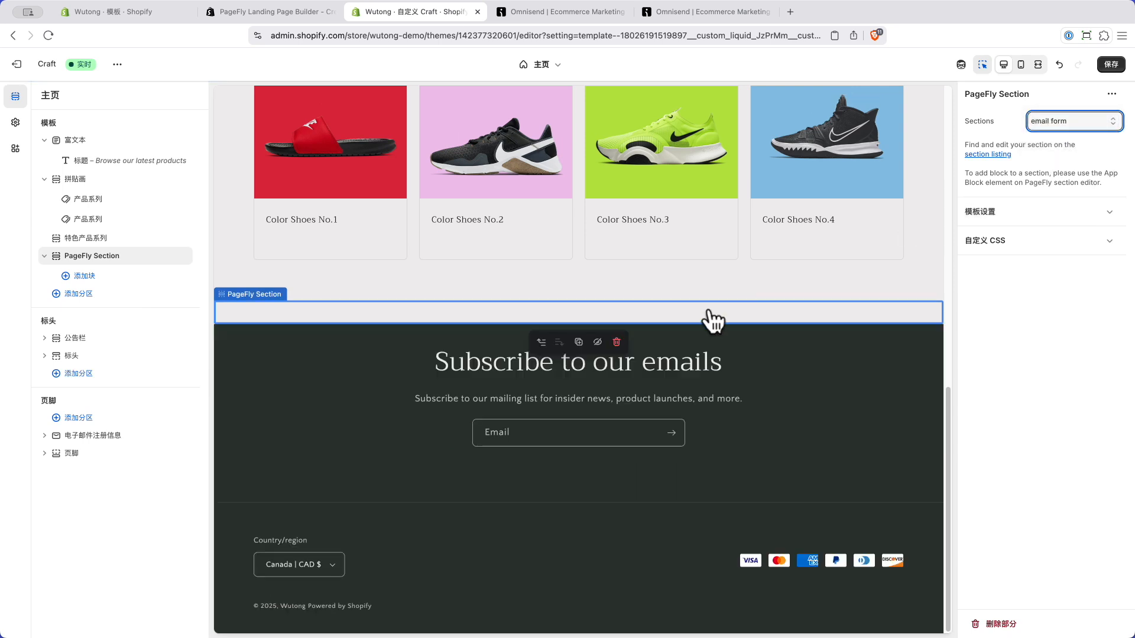
pyautogui.click(1110, 65)
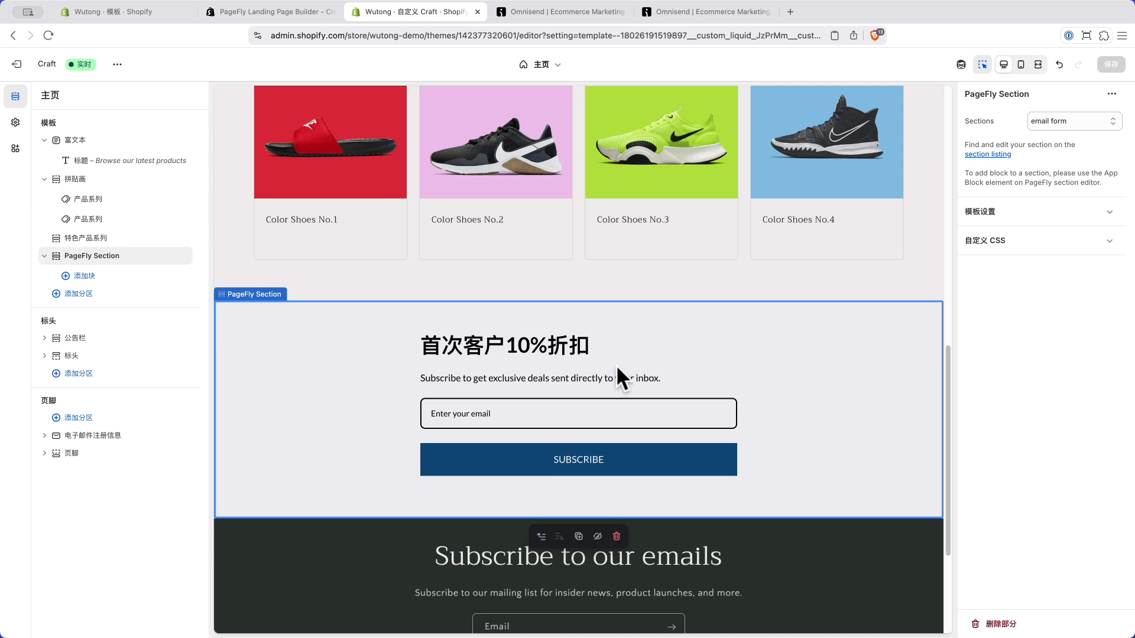
pyautogui.scroll(-2, 646, 396)
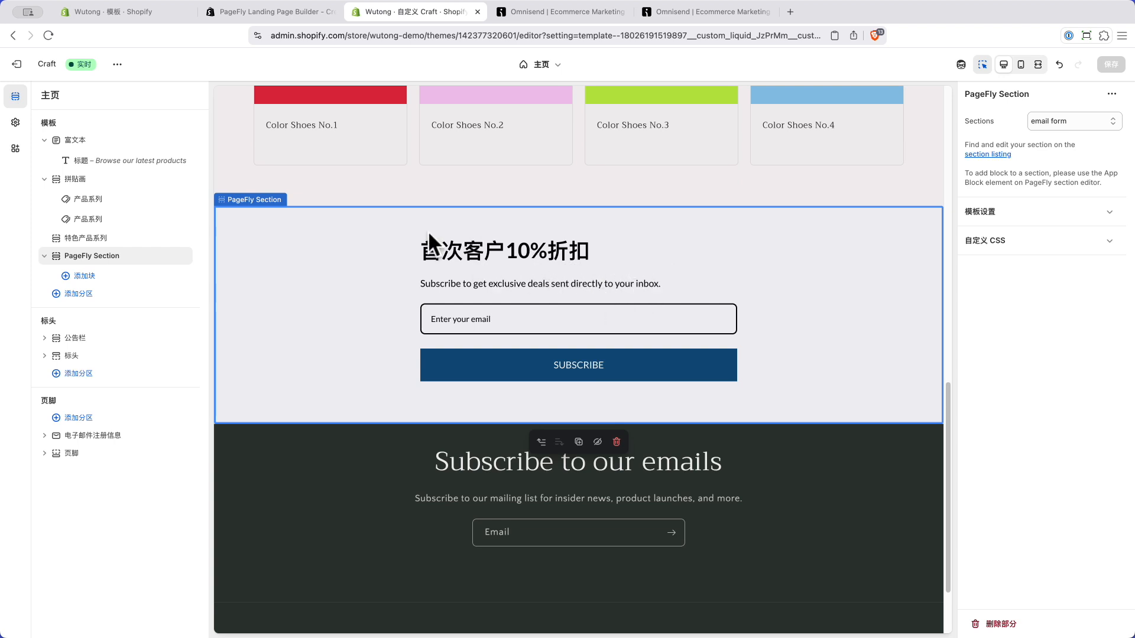
pyautogui.click(268, 12)
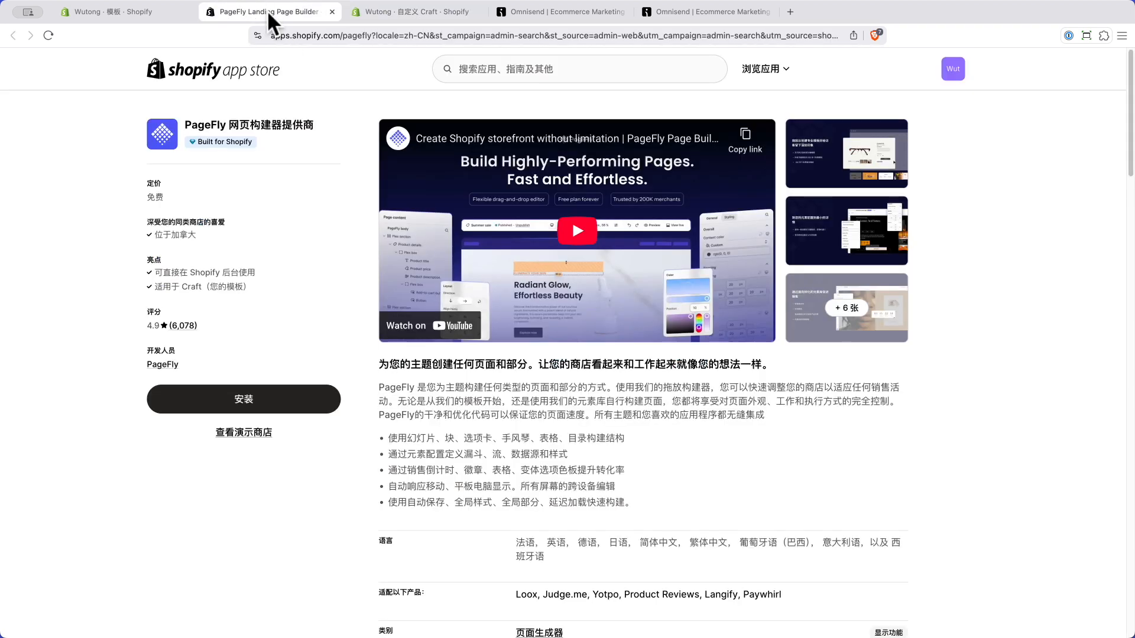
# Step: Open the email form section for editing in the PageFly Page Builder app
pyautogui.click(395, 13)
pyautogui.click(140, 10)
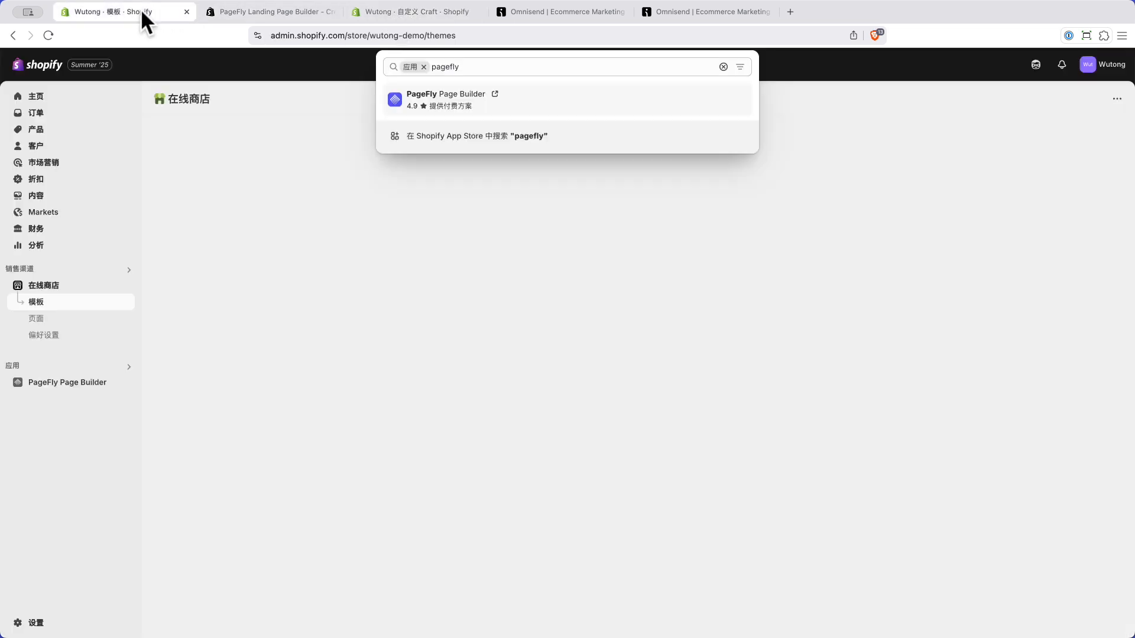
pyautogui.click(236, 188)
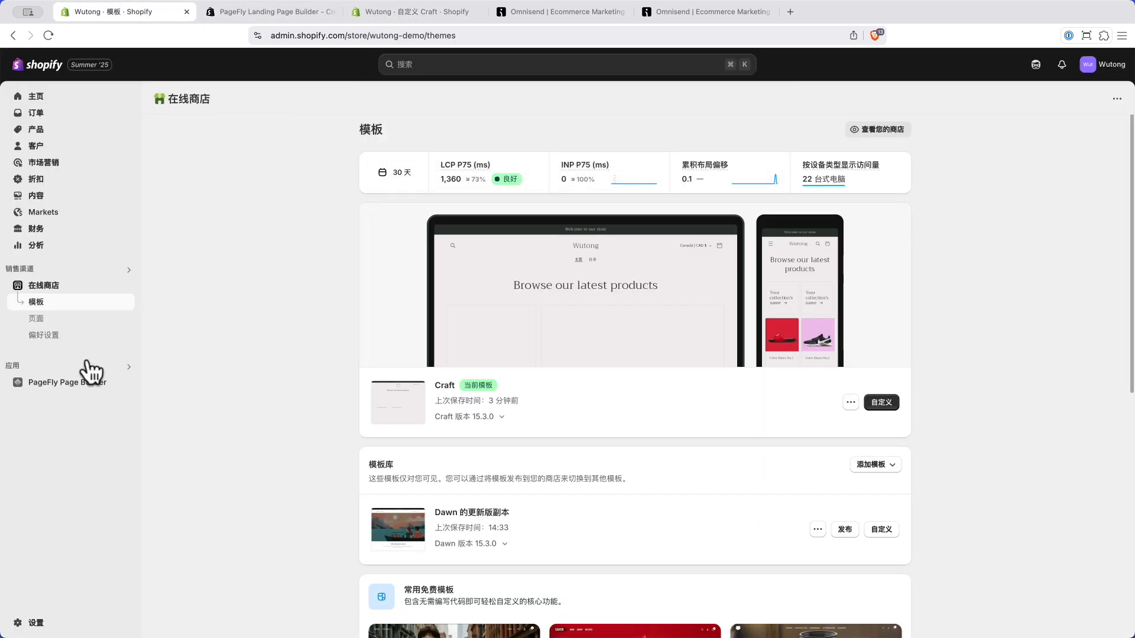
pyautogui.click(75, 386)
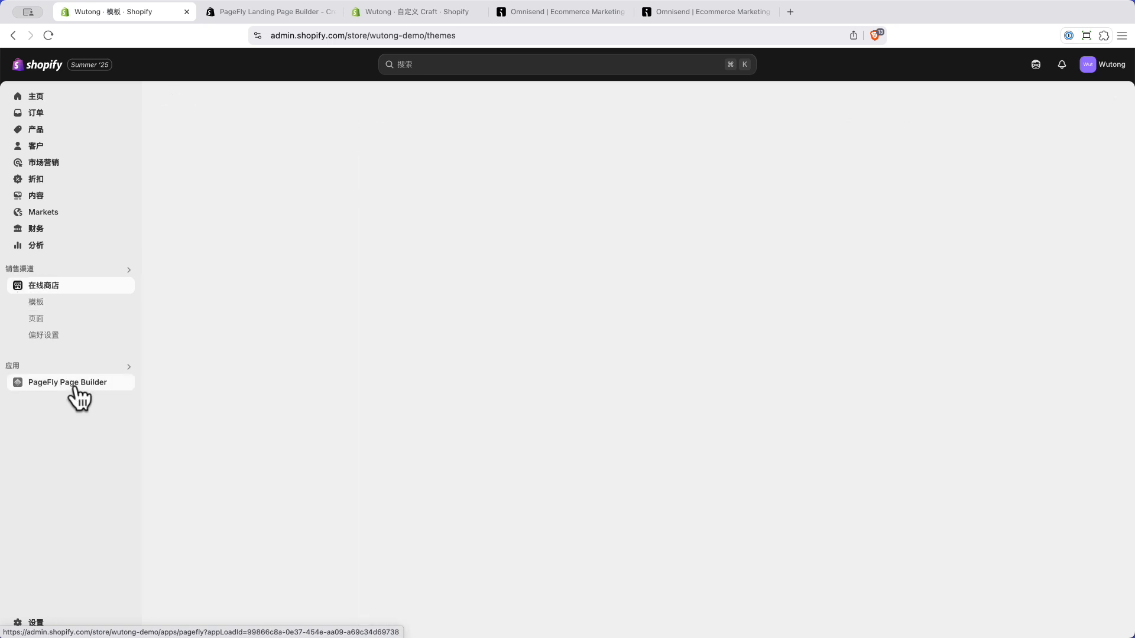
pyautogui.click(44, 361)
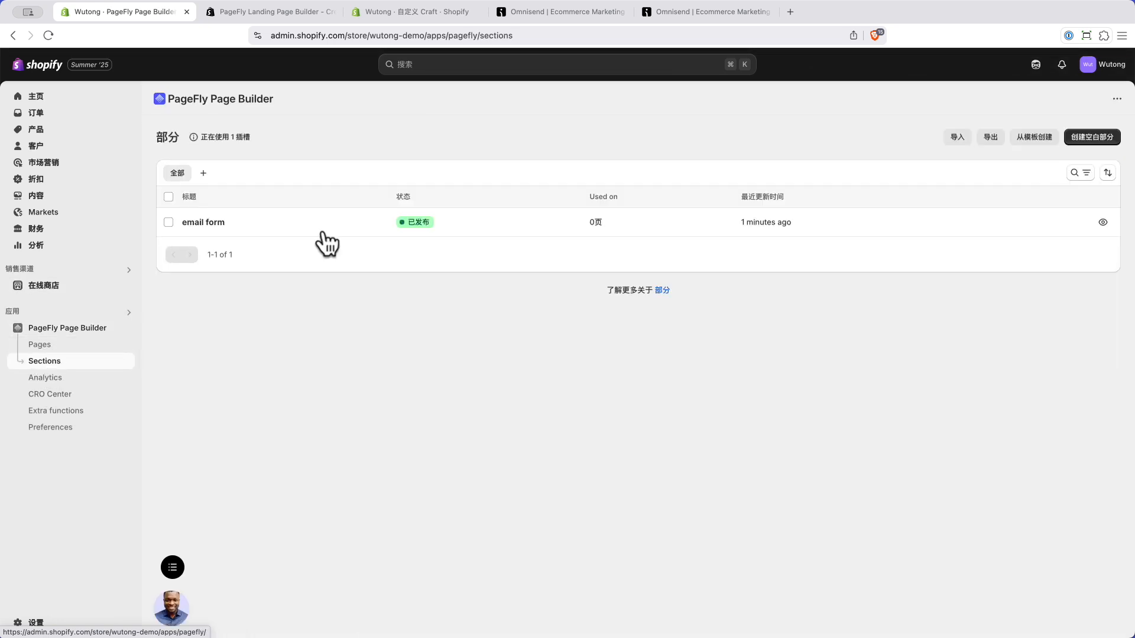
pyautogui.click(212, 225)
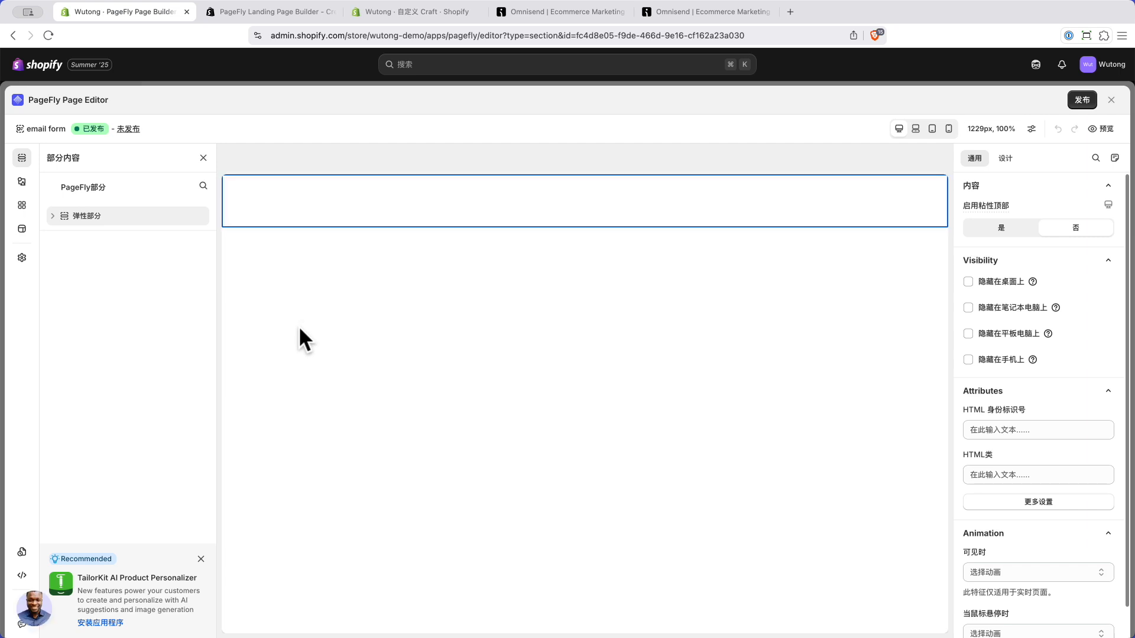
# Step: Select the HTML/Liquid element, then bring up the outer 弹性部分 section's settings
pyautogui.click(423, 199)
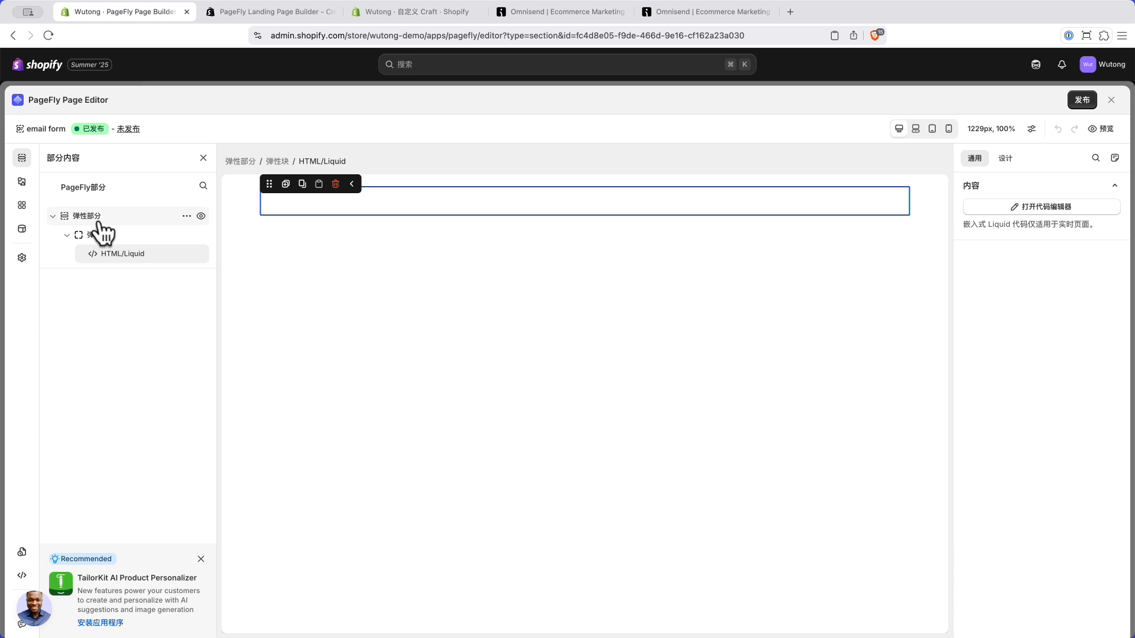
pyautogui.click(476, 179)
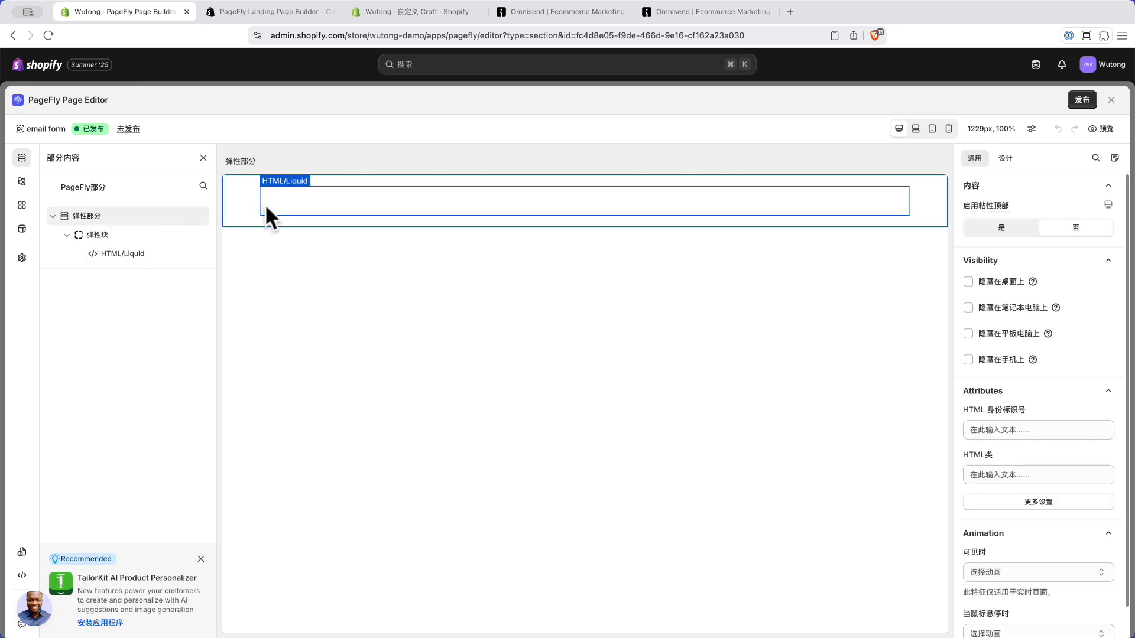
pyautogui.click(318, 198)
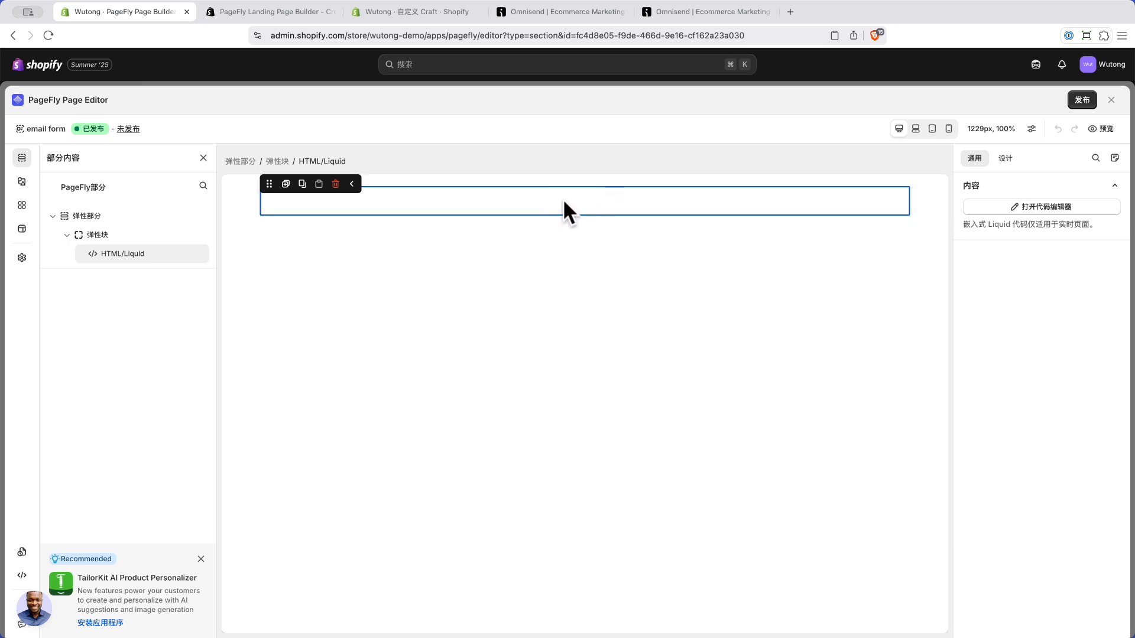
pyautogui.click(240, 210)
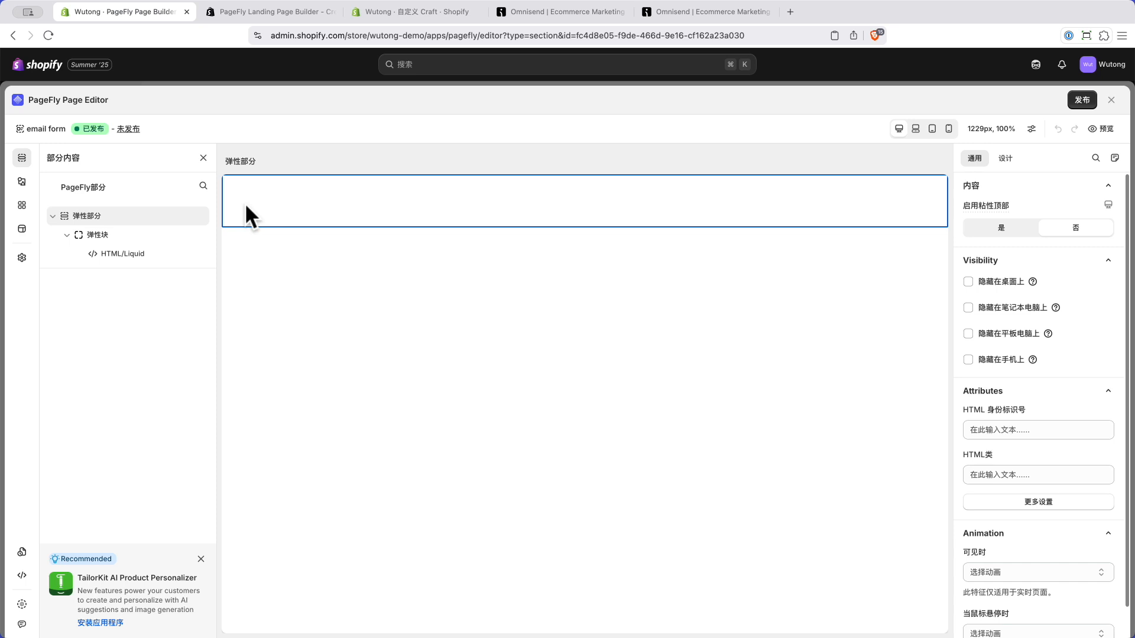
# Step: Set the section background to the free Men's Fashion photo of a man in a suit on stairs
pyautogui.scroll(-1, 1033, 424)
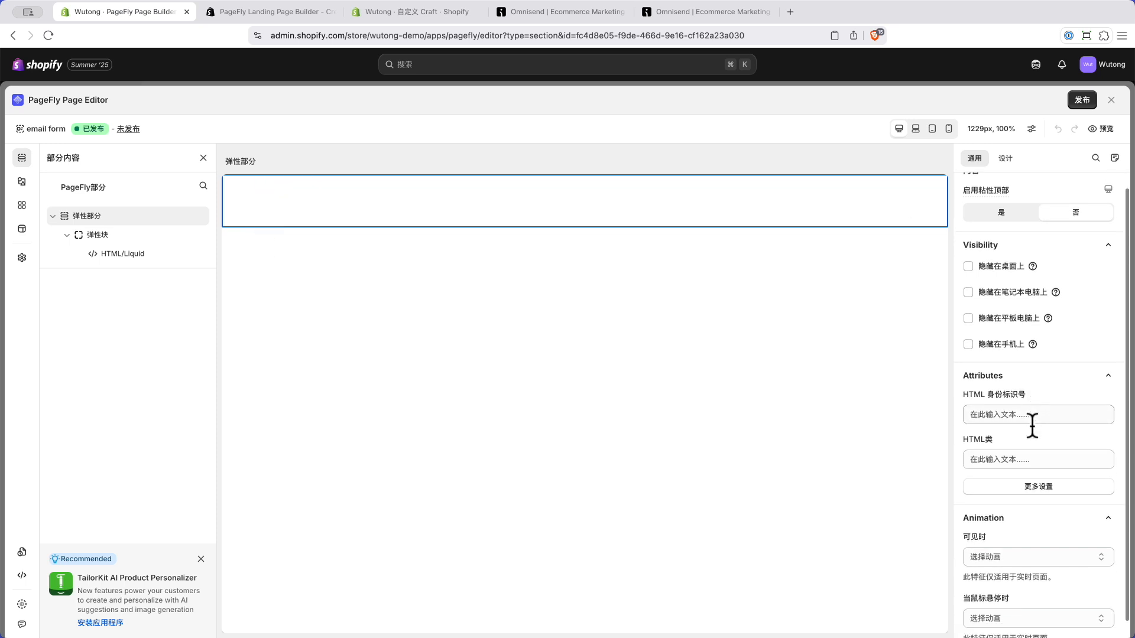
pyautogui.click(1005, 159)
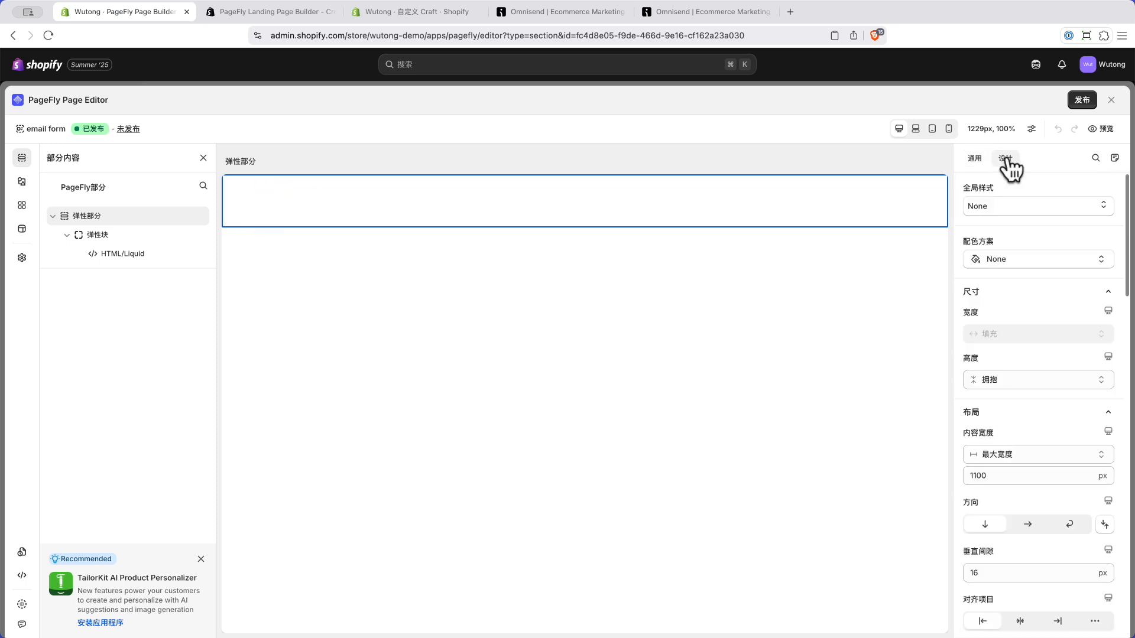
pyautogui.scroll(-10, 1029, 426)
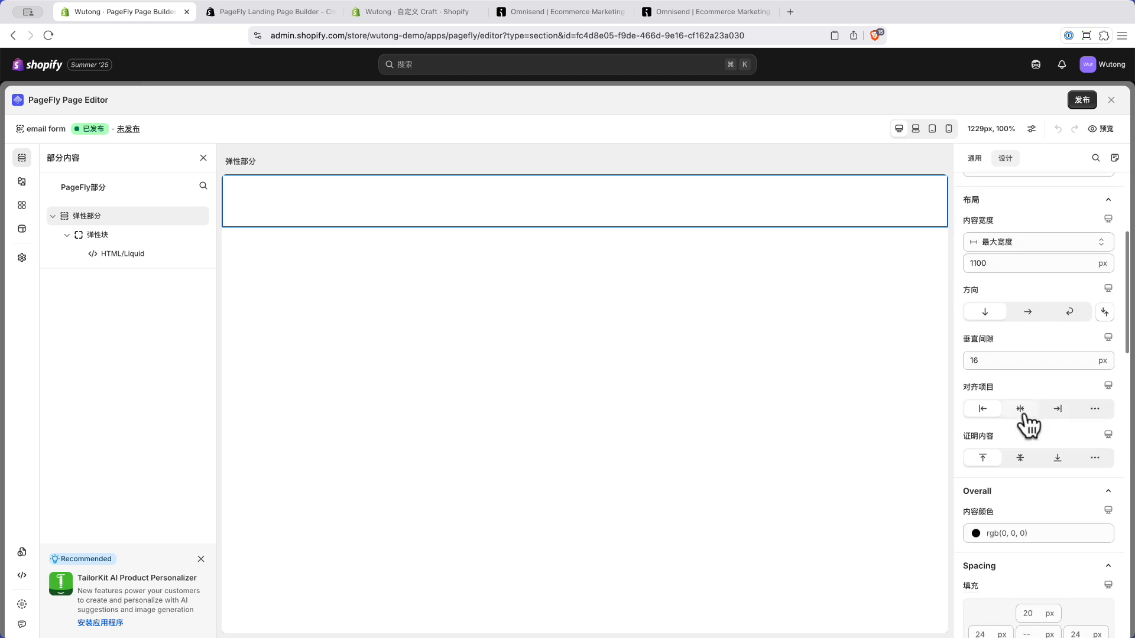
pyautogui.scroll(-13, 1028, 425)
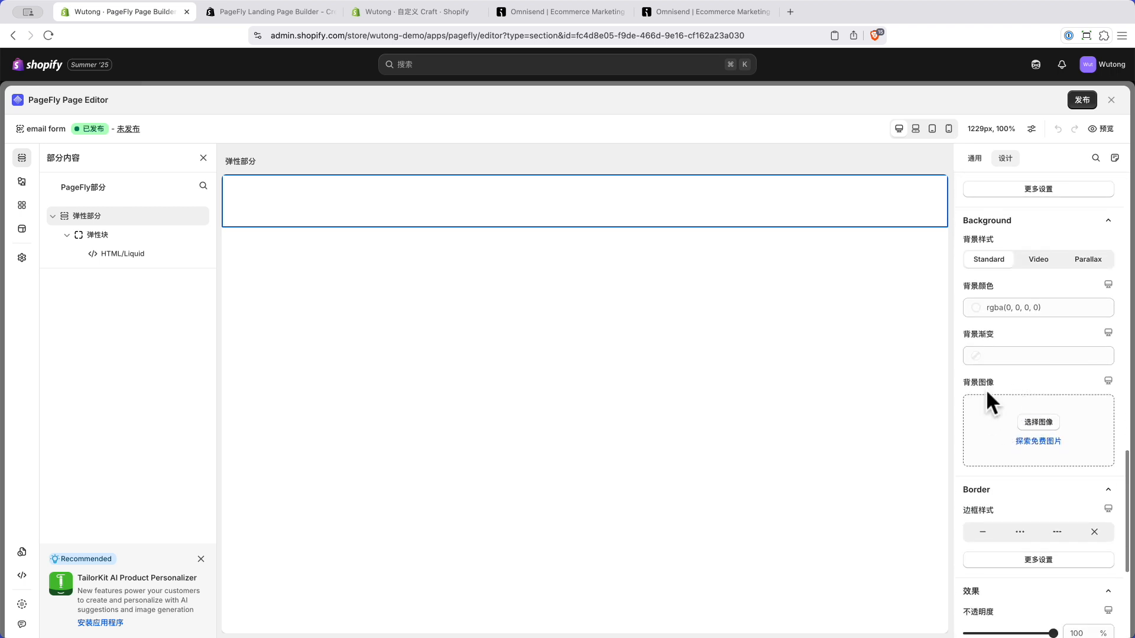
pyautogui.click(1034, 443)
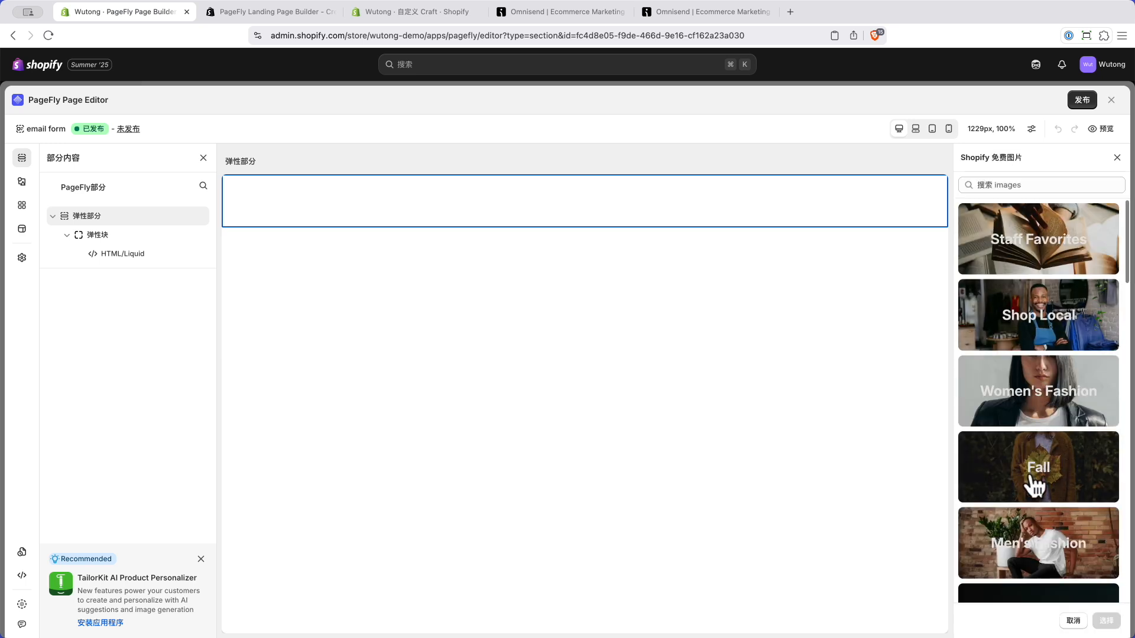
pyautogui.click(1035, 535)
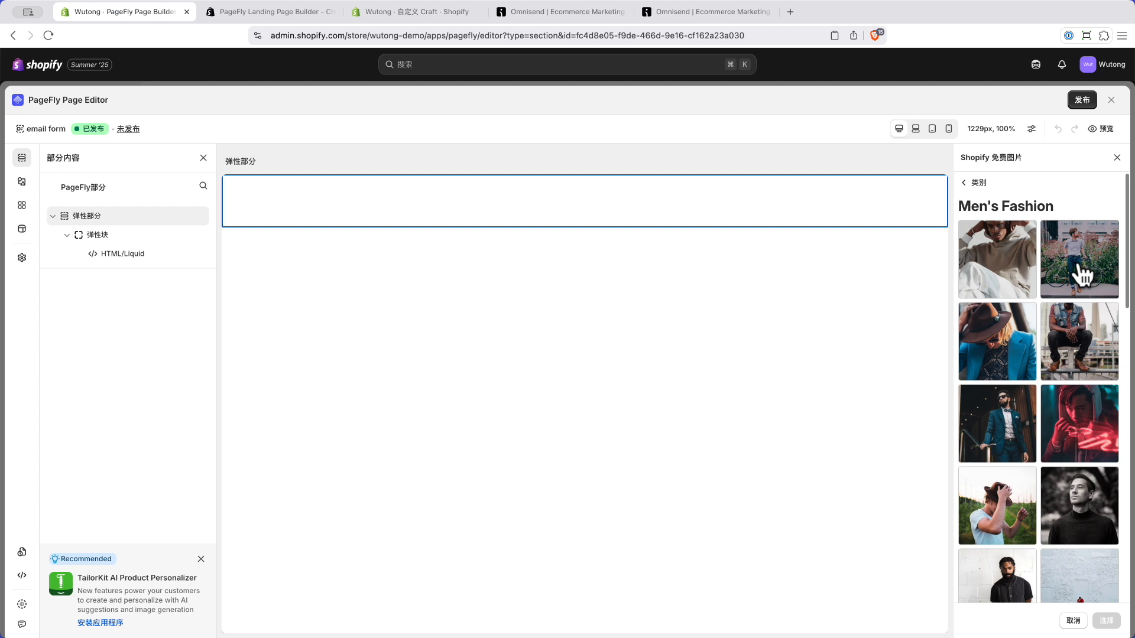
pyautogui.click(1000, 431)
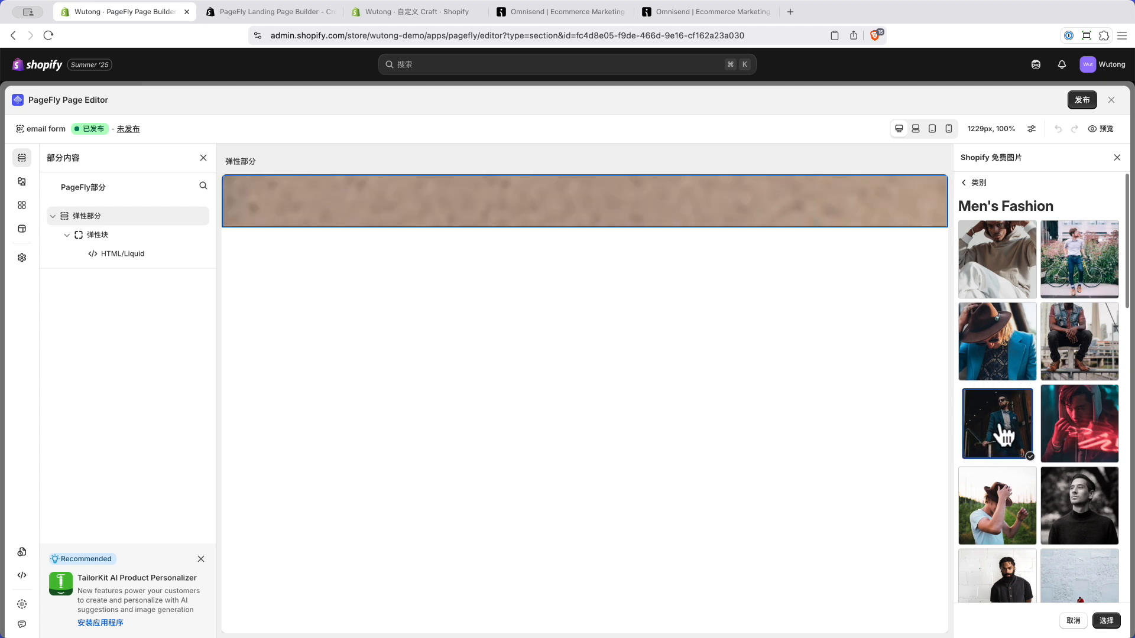
pyautogui.click(1106, 621)
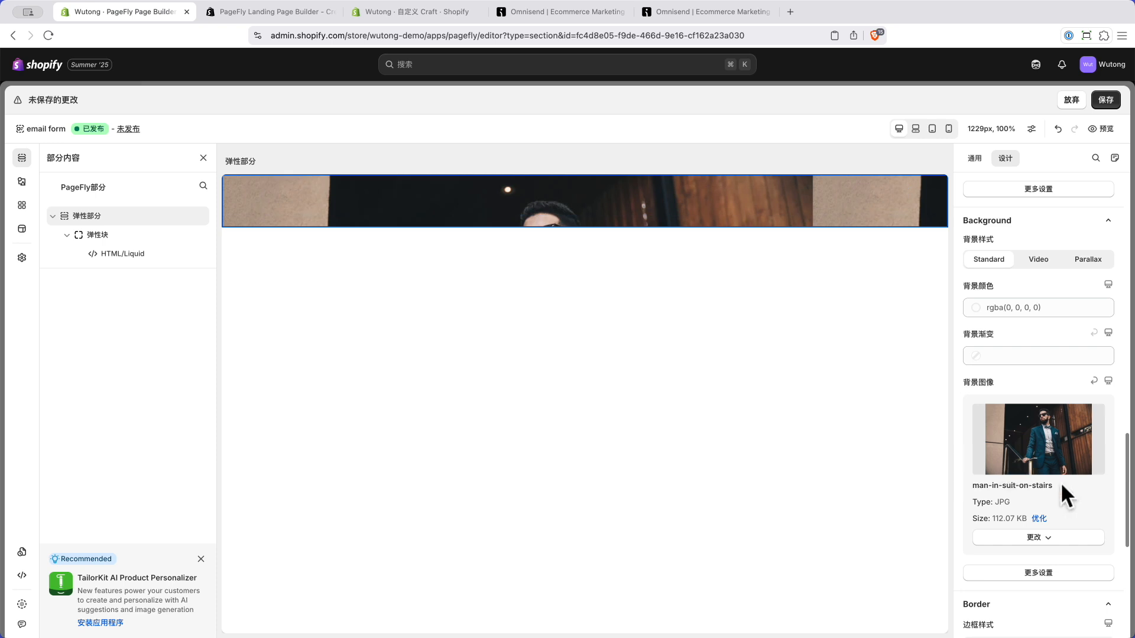
# Step: Make the background image Cover the section in the extra background settings
pyautogui.scroll(-3, 1060, 481)
pyautogui.scroll(-1, 1052, 479)
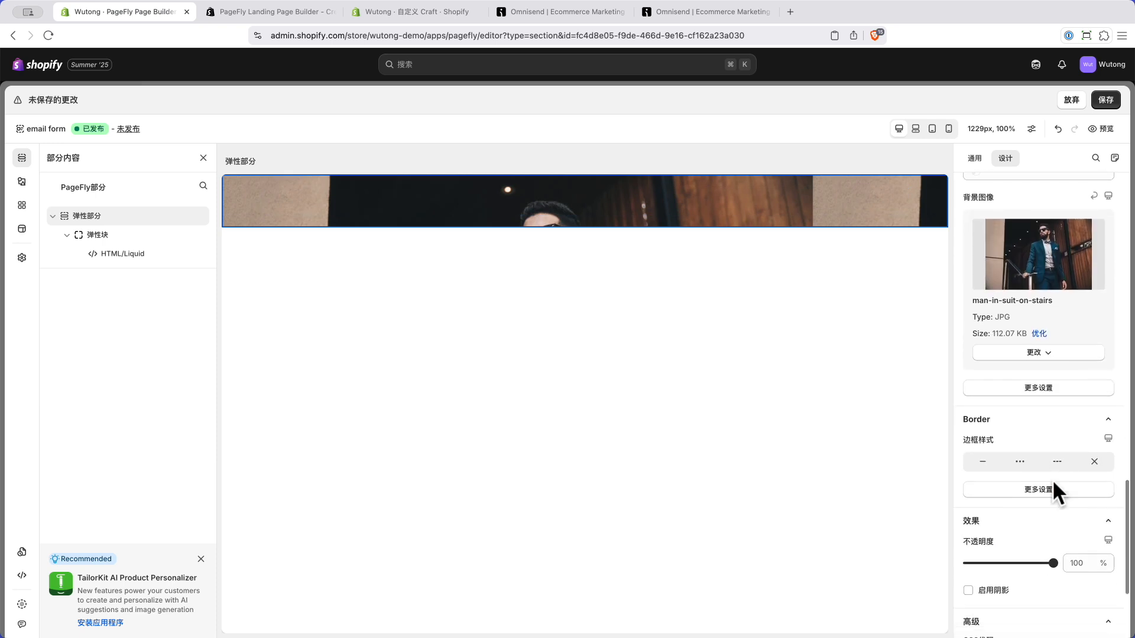
pyautogui.click(1040, 388)
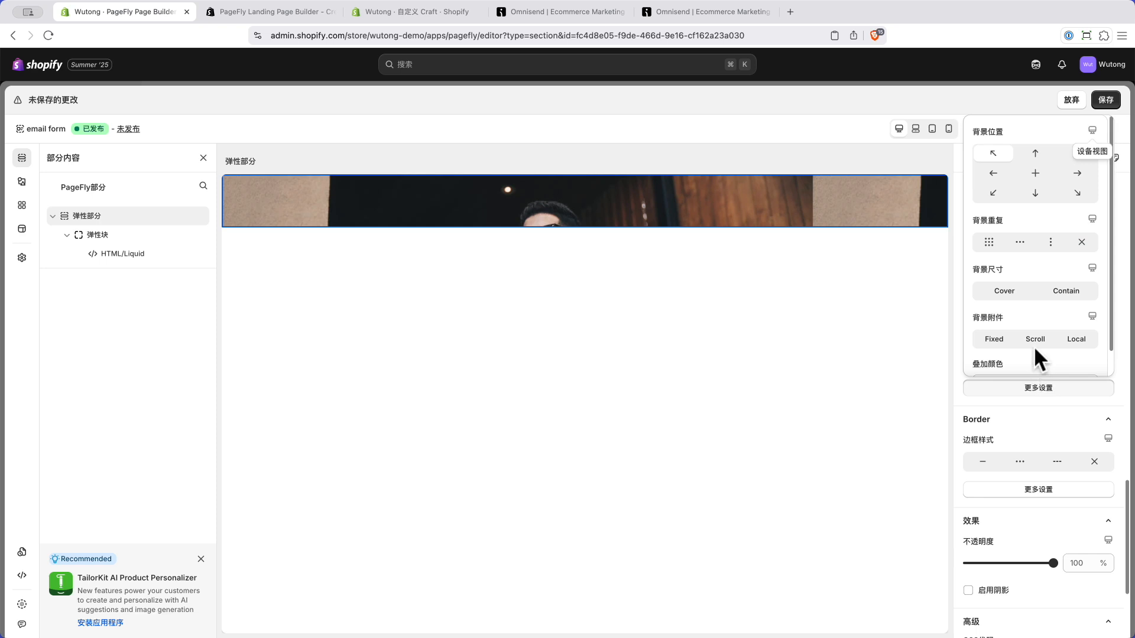
pyautogui.click(1004, 291)
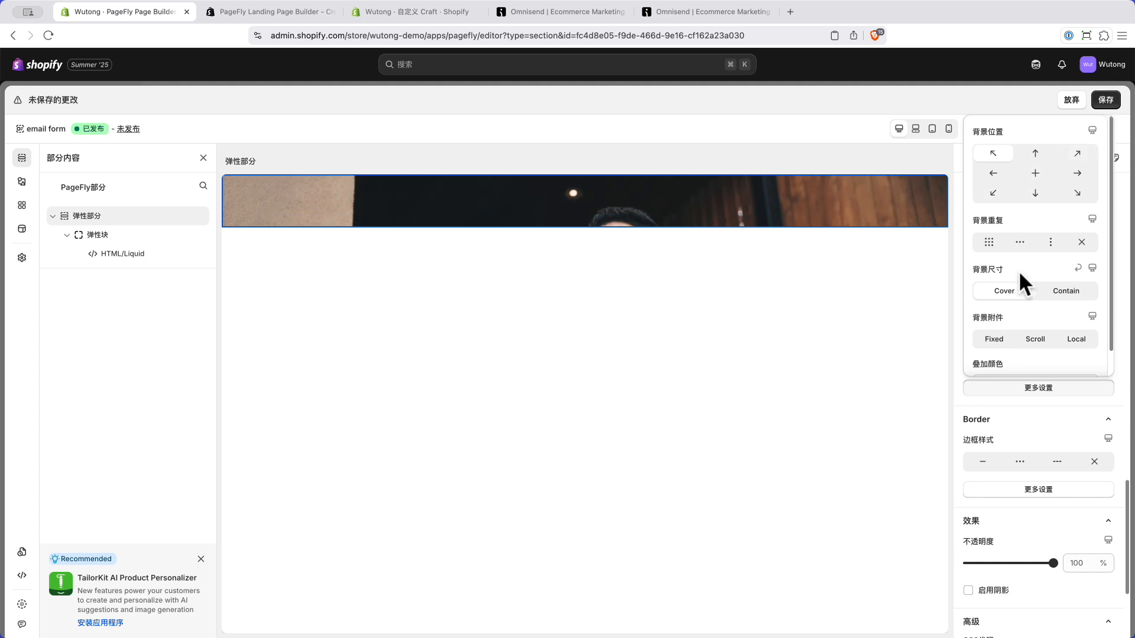
pyautogui.click(1053, 388)
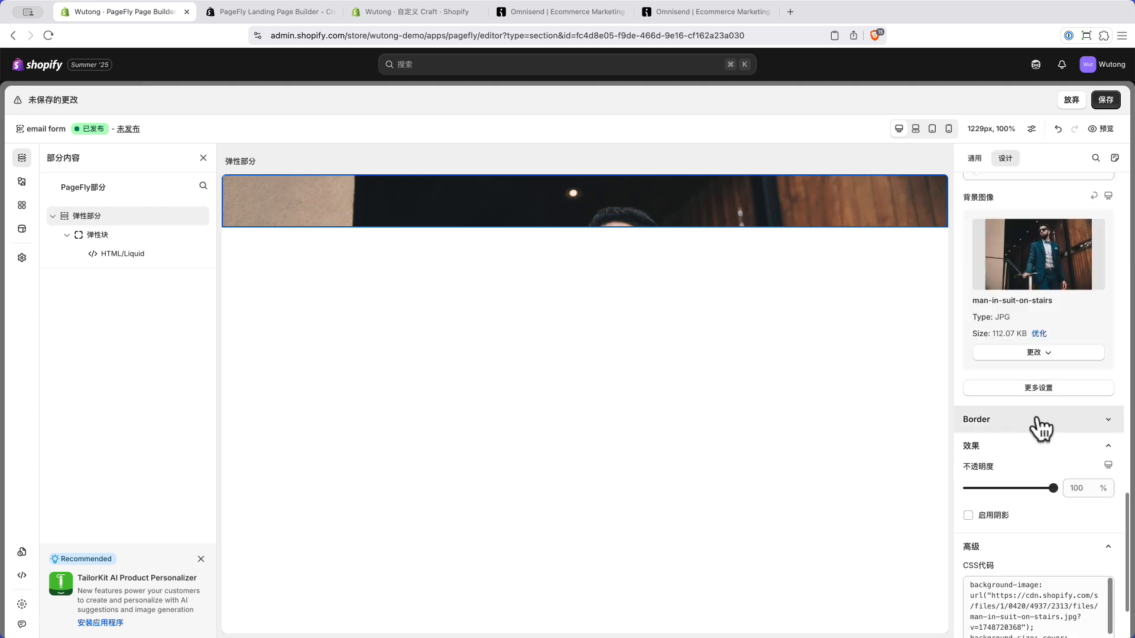
# Step: Set the section's top and bottom padding to 150 px and save
pyautogui.scroll(4, 1038, 408)
pyautogui.scroll(5, 1036, 399)
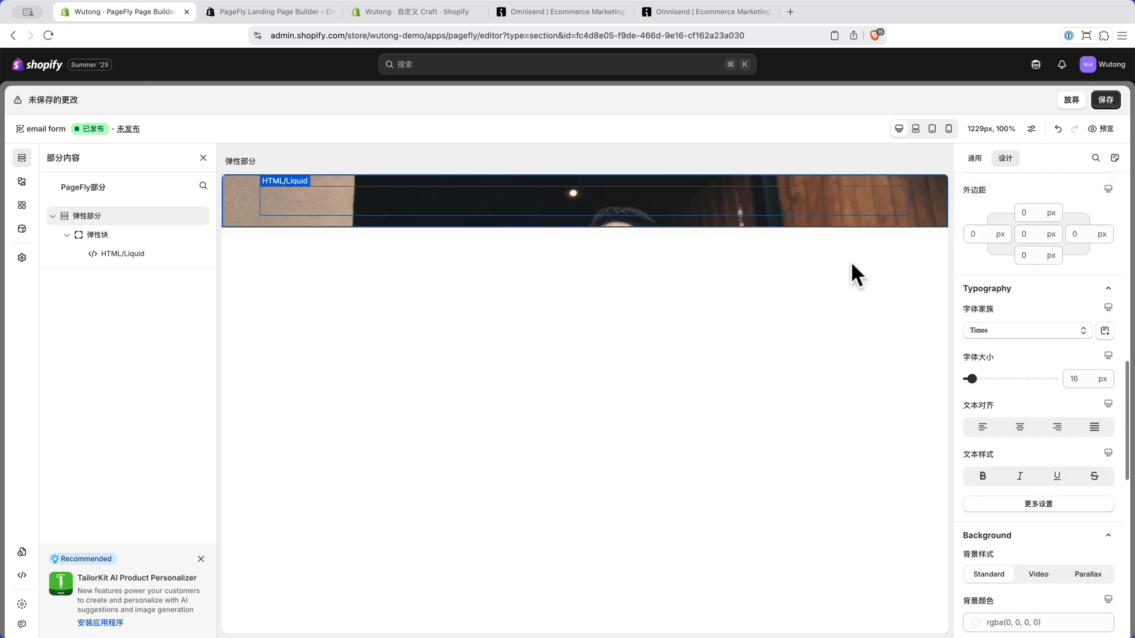
pyautogui.scroll(3, 1012, 463)
pyautogui.scroll(1, 1012, 464)
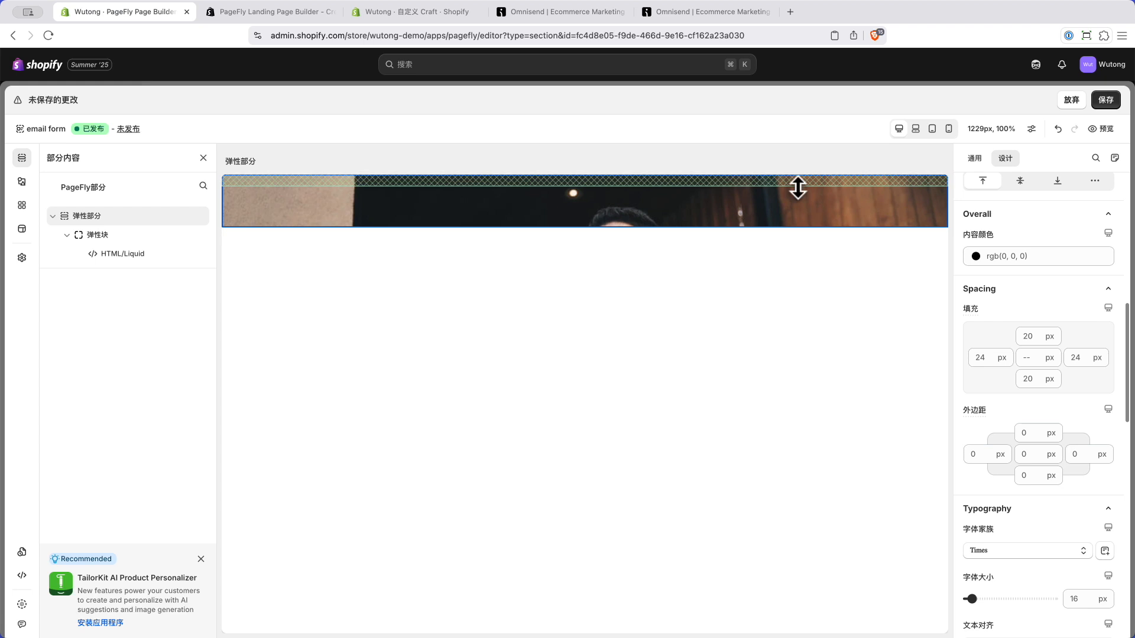
pyautogui.click(1032, 337)
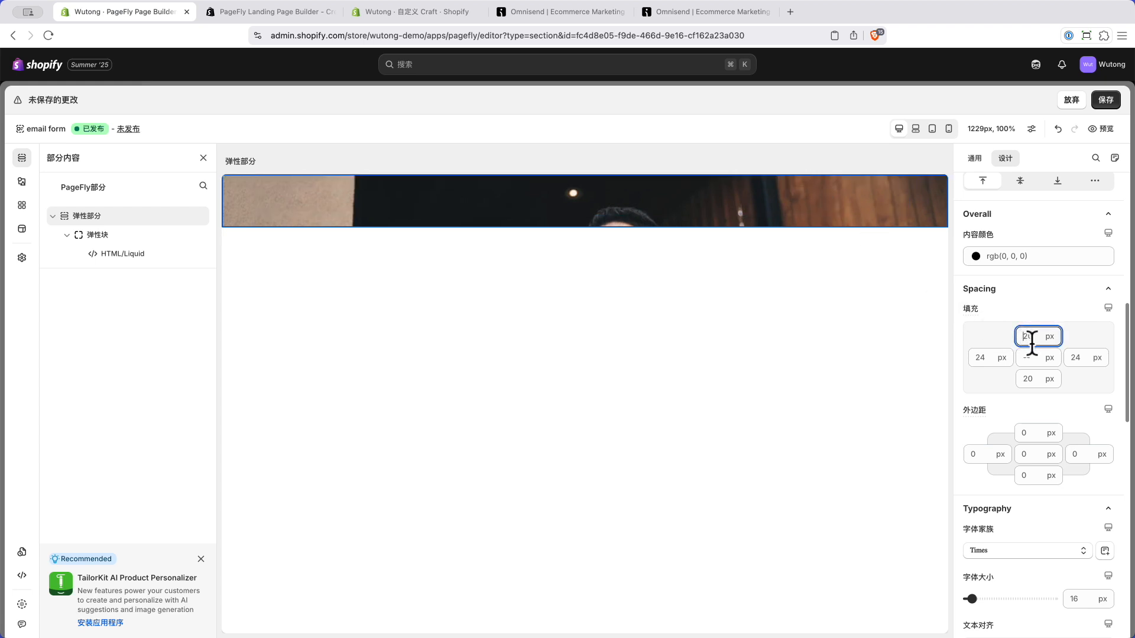
pyautogui.write('100')
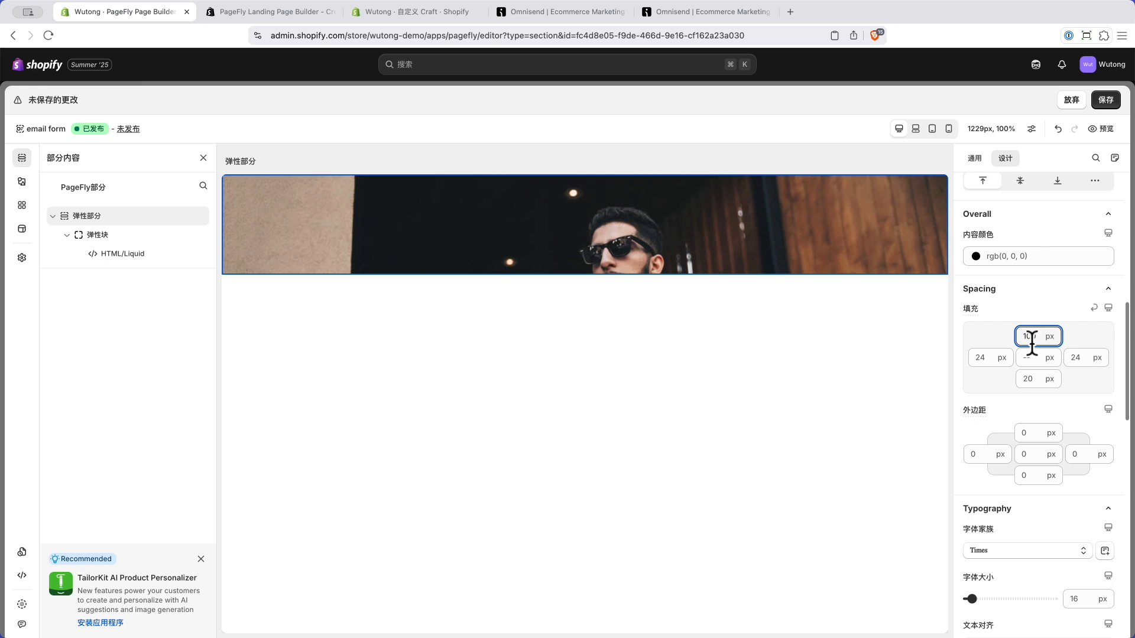
pyautogui.click(1035, 378)
pyautogui.write('100')
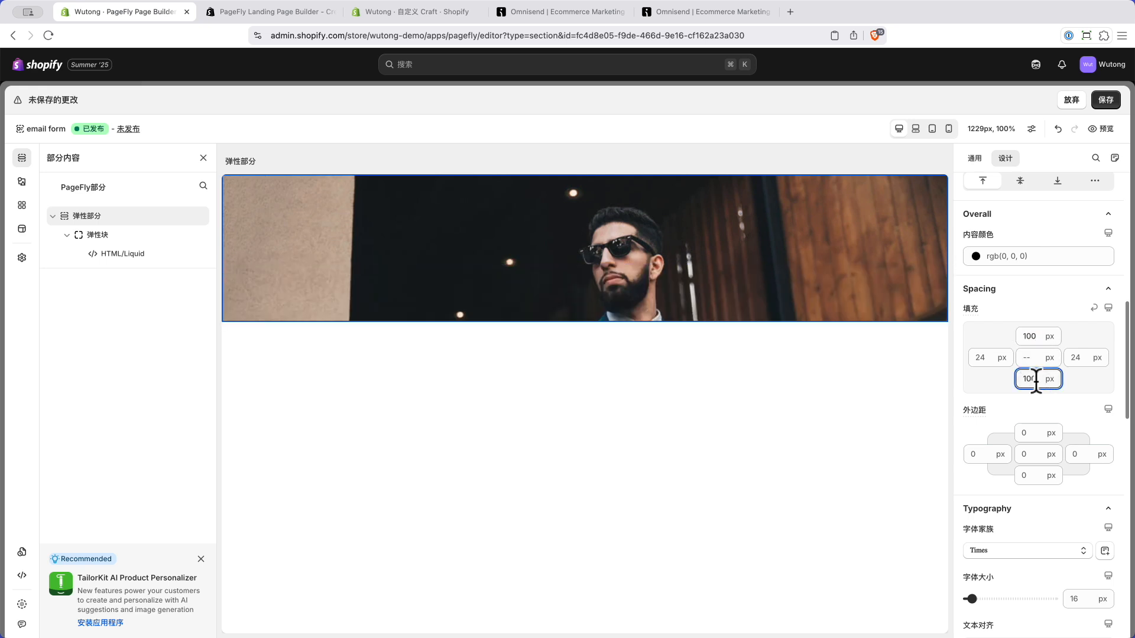
pyautogui.click(1028, 336)
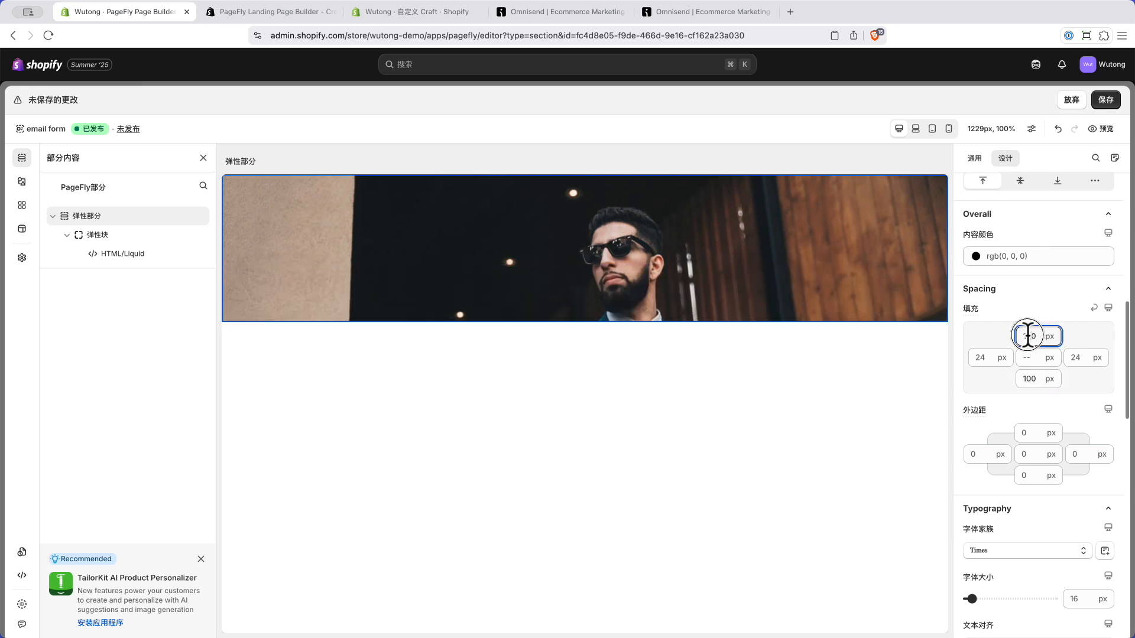
pyautogui.press('BackSpace')
pyautogui.write('2')
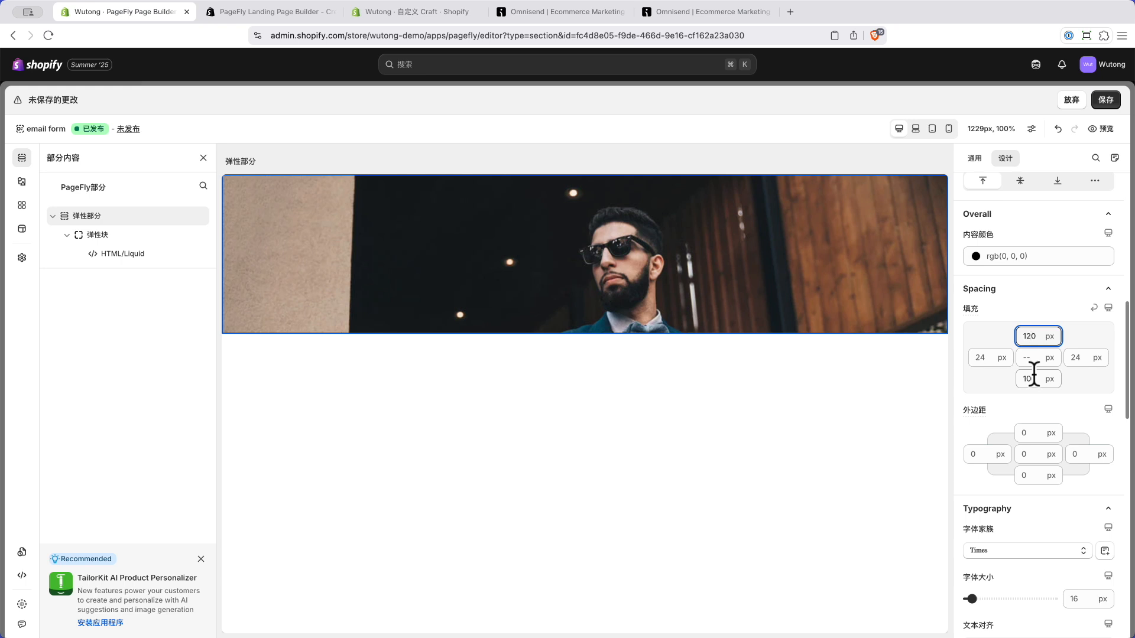
pyautogui.press('BackSpace')
pyautogui.write('5')
pyautogui.click(1028, 379)
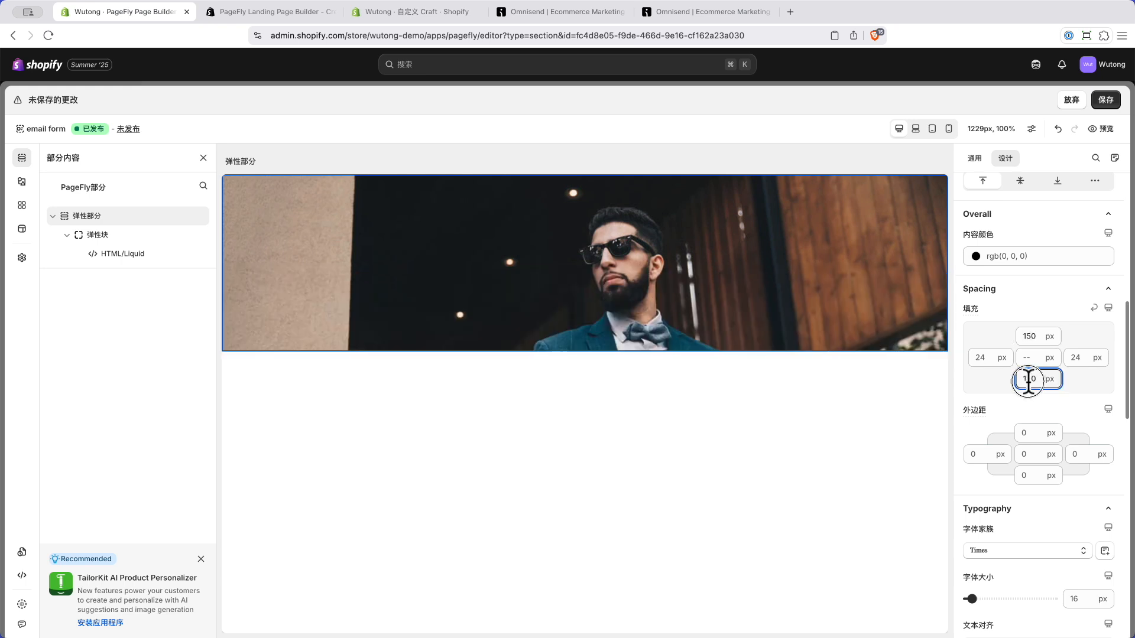
pyautogui.press('BackSpace')
pyautogui.write('5')
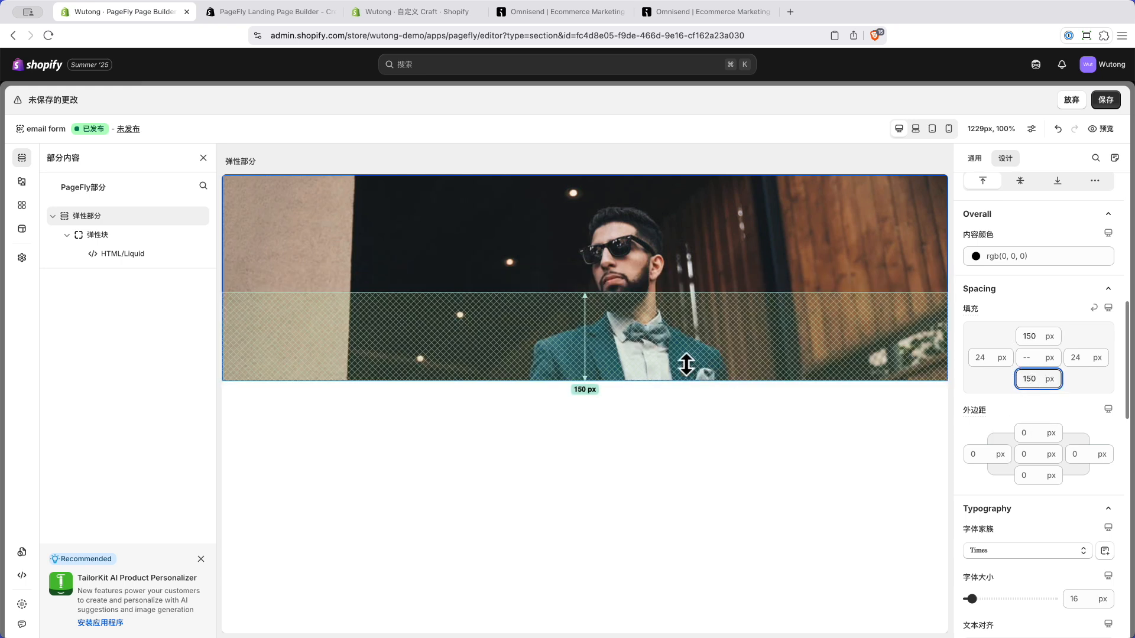
pyautogui.click(1106, 106)
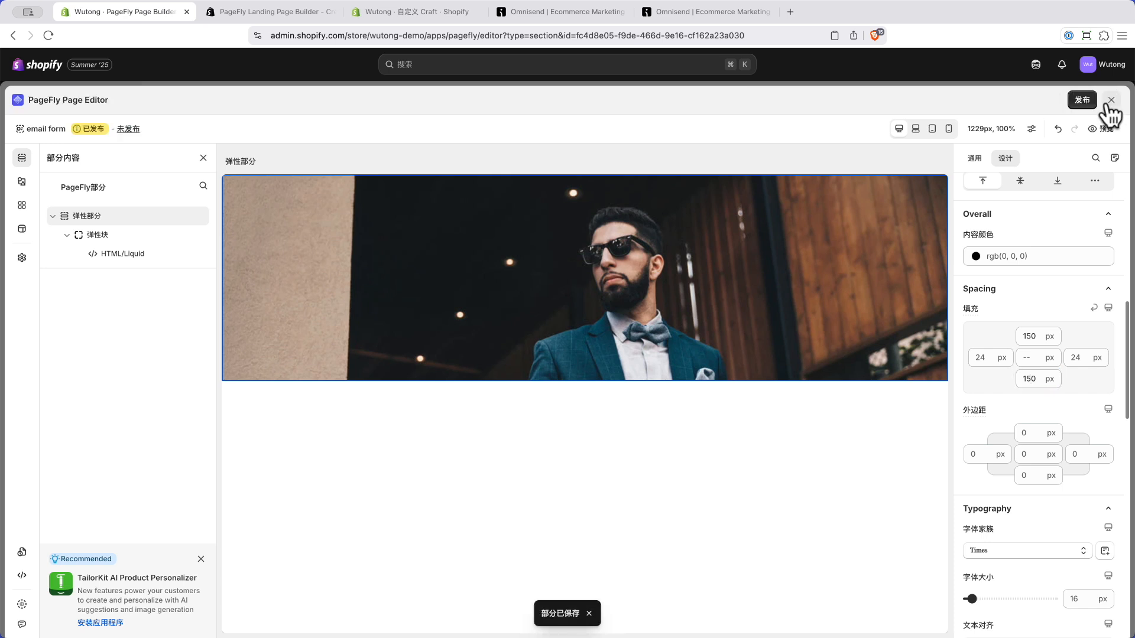
# Step: Publish the updated PageFly section and preview the live storefront from the theme editor
pyautogui.click(1081, 102)
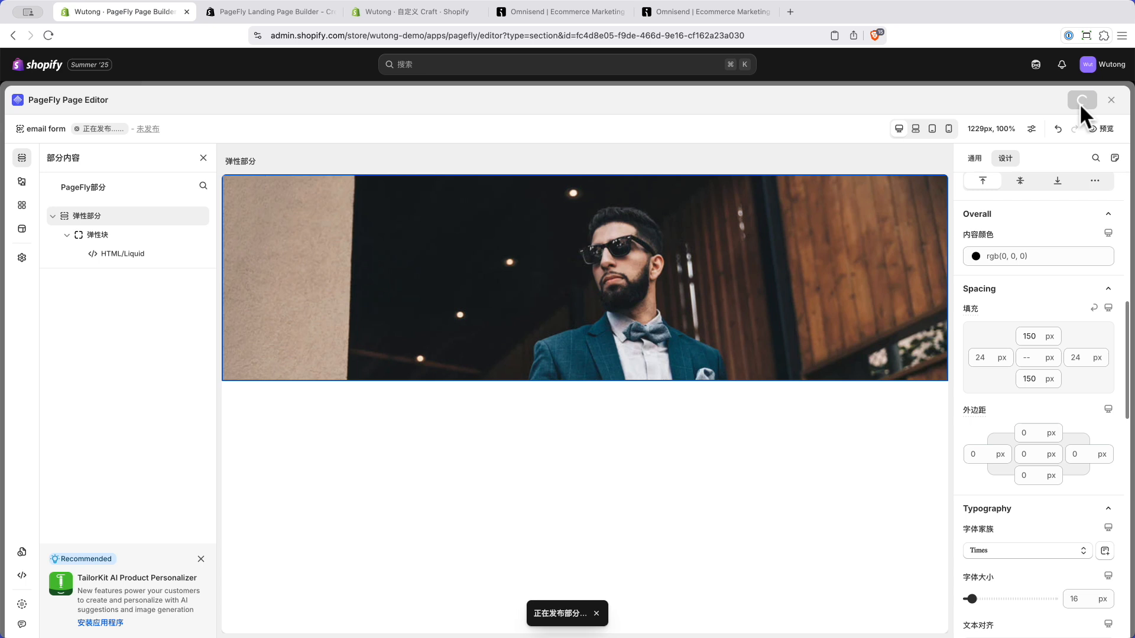
pyautogui.click(399, 15)
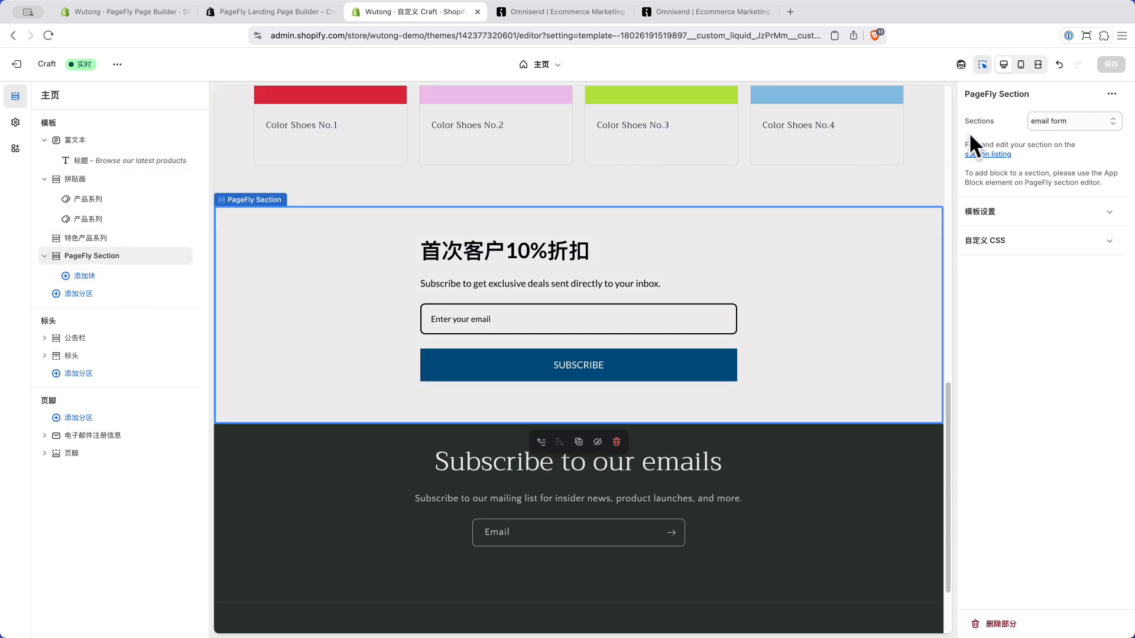
pyautogui.click(117, 64)
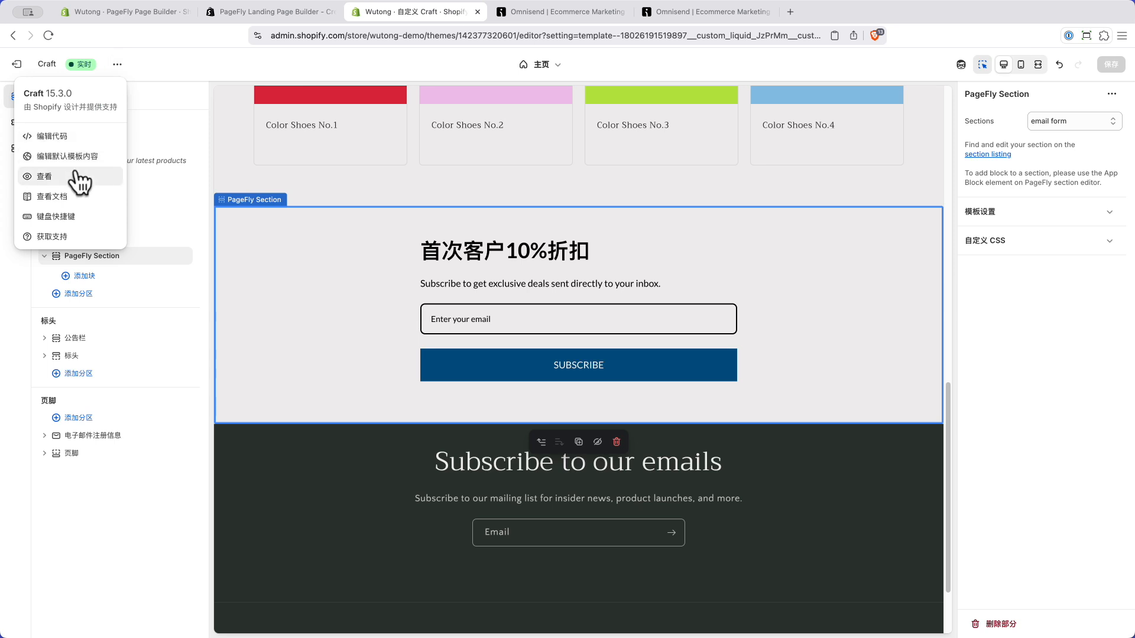
pyautogui.click(75, 178)
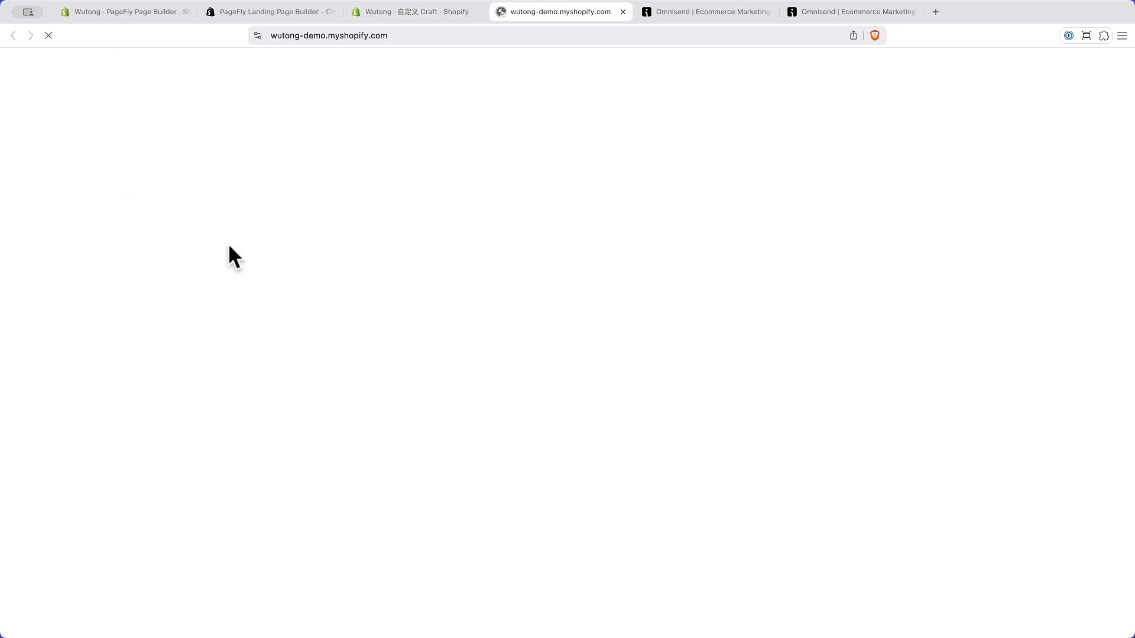
# Step: Inspect the storefront's photo-backed signup banner with black heading text, then return to the PageFly listing
pyautogui.scroll(-10, 787, 334)
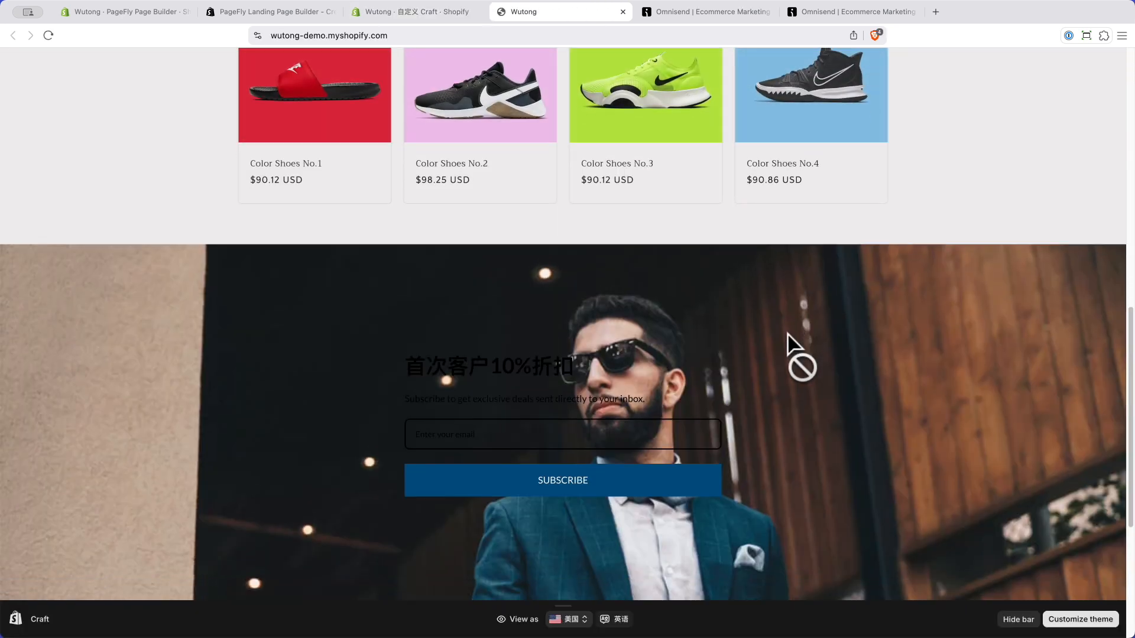
pyautogui.scroll(-1, 793, 335)
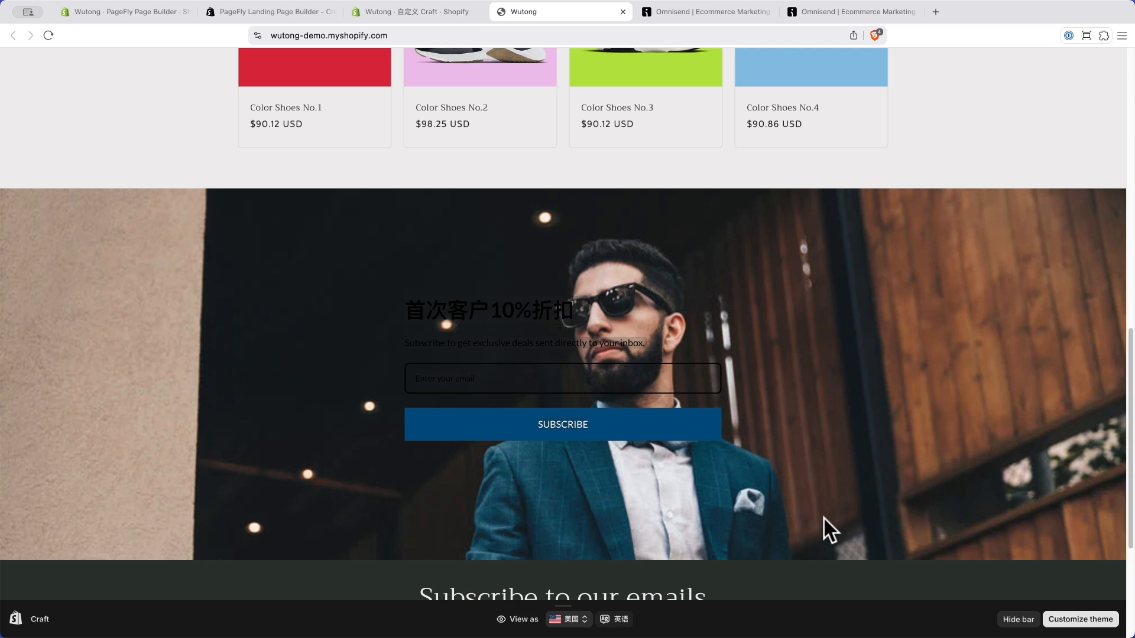
pyautogui.scroll(-4, 814, 513)
pyautogui.scroll(4, 813, 513)
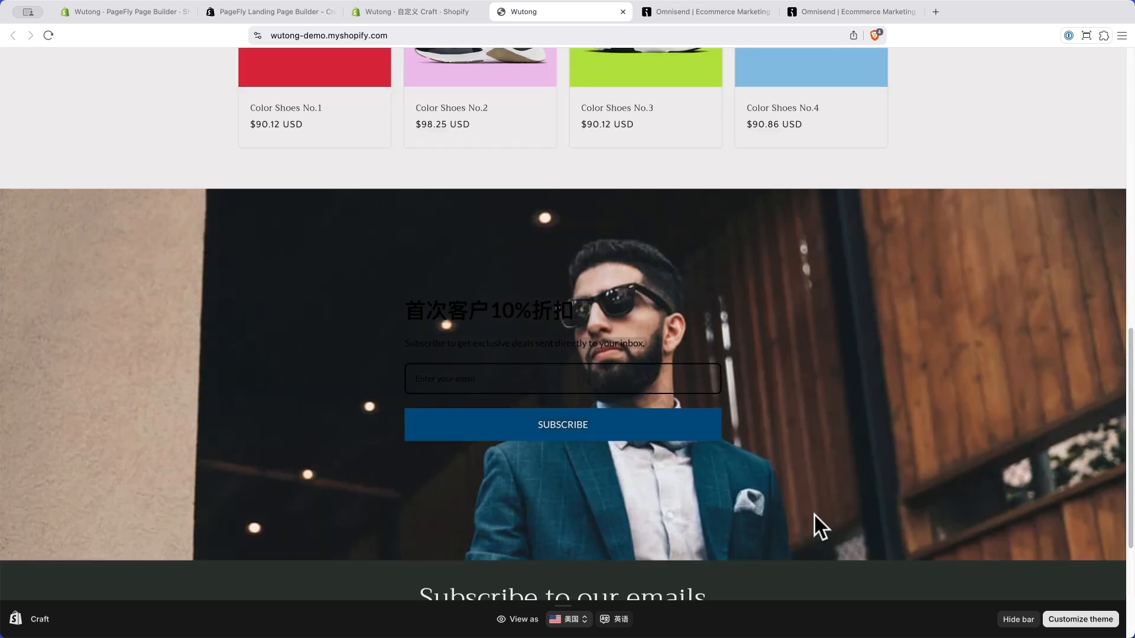
pyautogui.scroll(2, 814, 513)
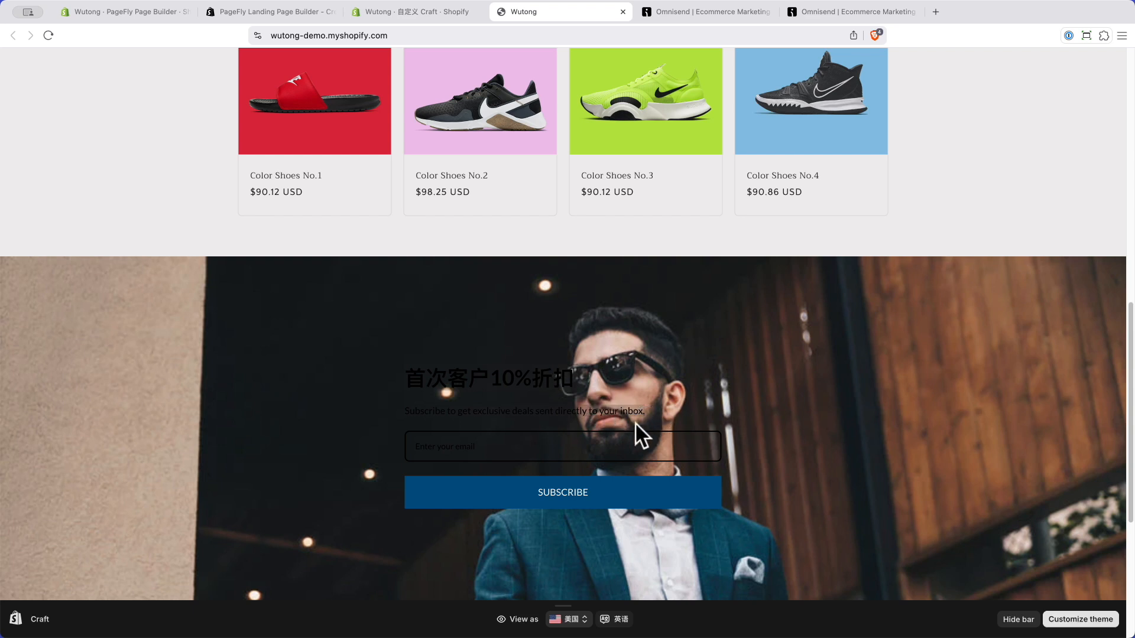
pyautogui.click(248, 10)
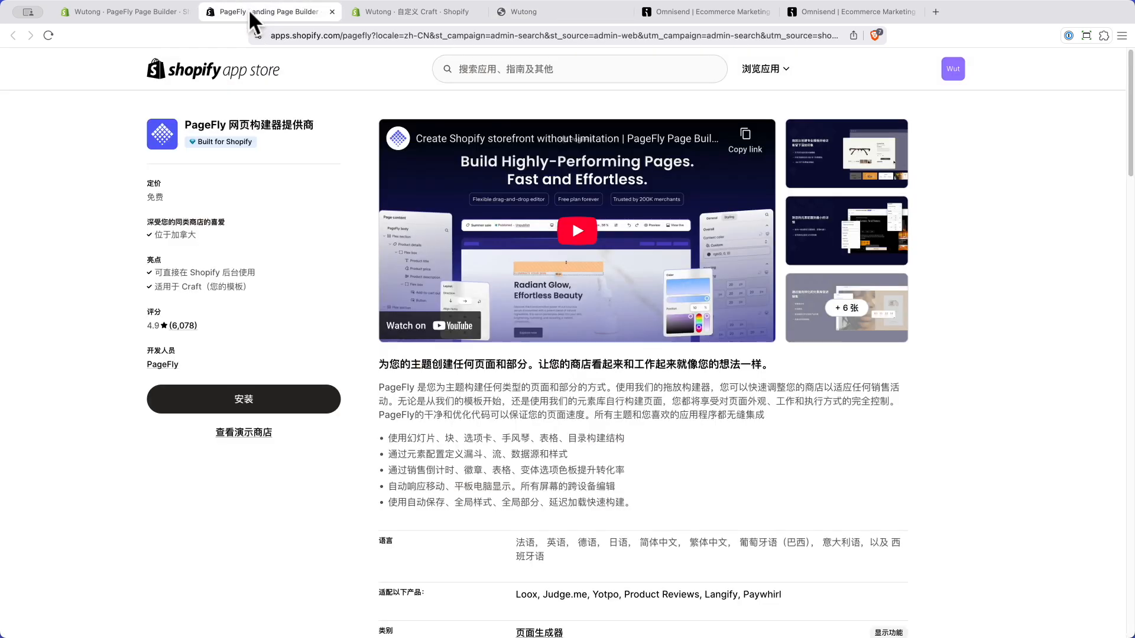
# Step: In the Omnisend form editor, make the 首次客户10%折扣 heading white (#FFFFFF)
pyautogui.click(109, 10)
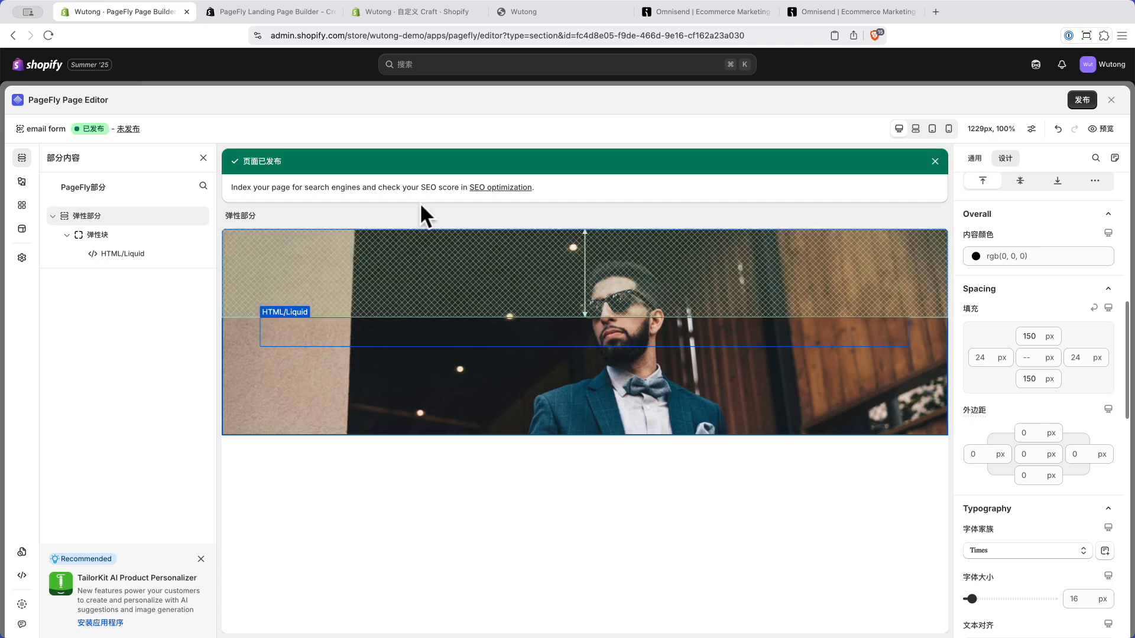
pyautogui.click(690, 11)
pyautogui.click(885, 13)
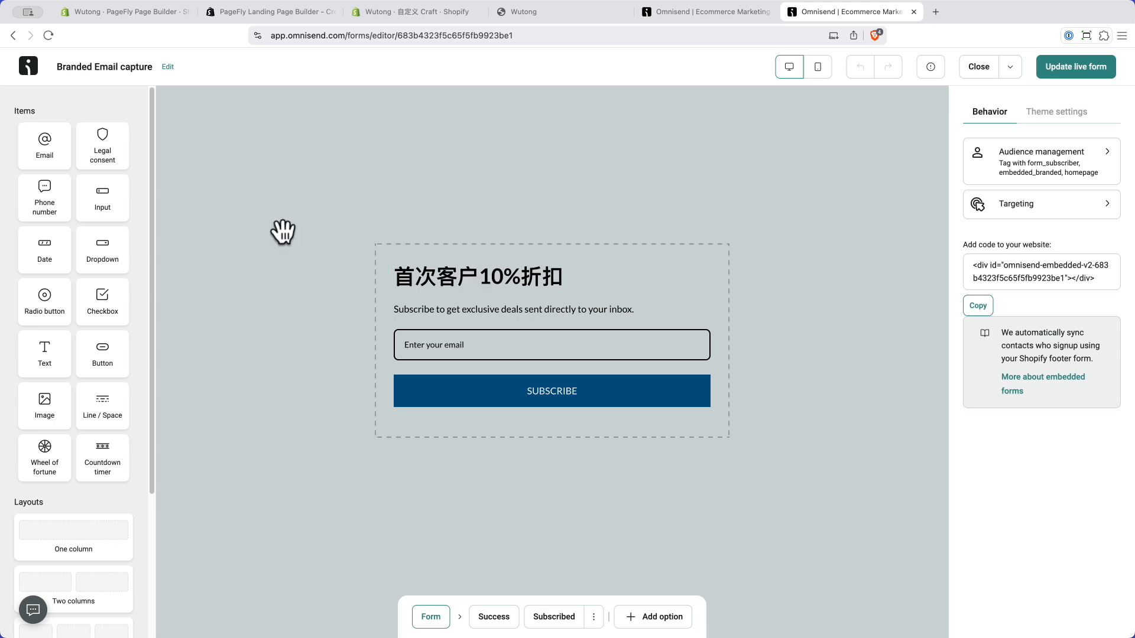
pyautogui.click(465, 276)
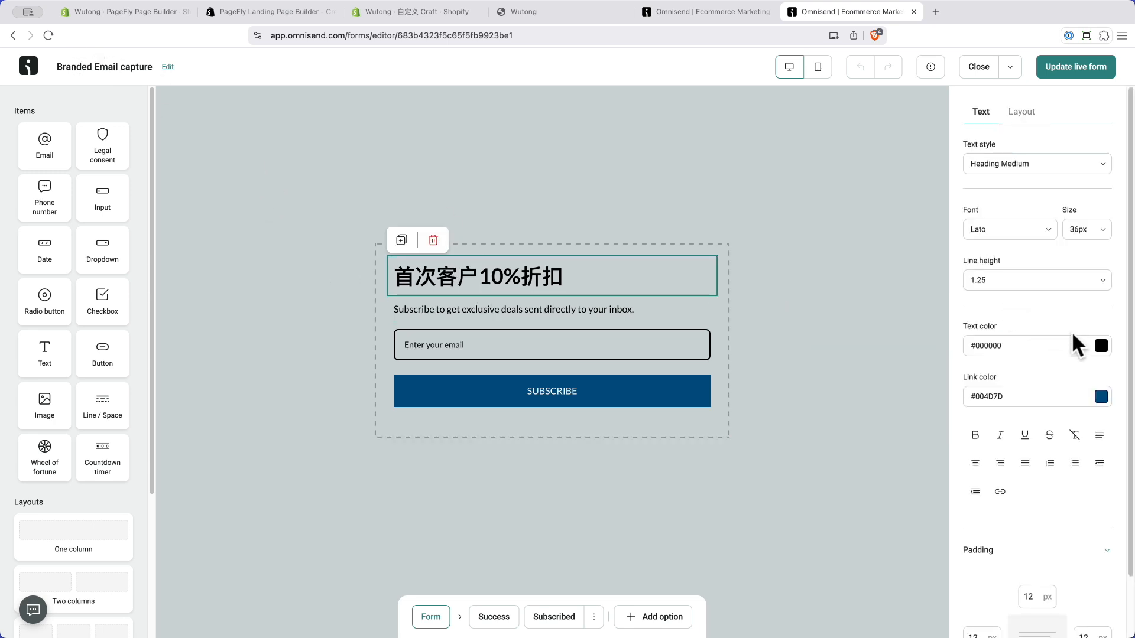
pyautogui.click(1101, 346)
pyautogui.click(1093, 184)
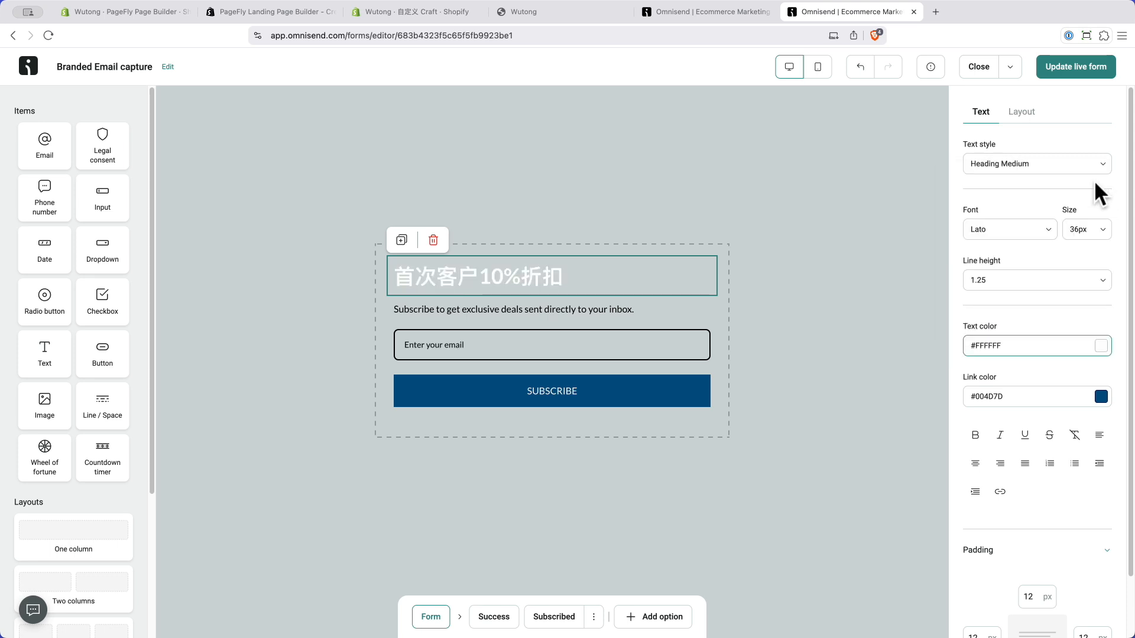
# Step: Make the subtitle white too, then review the email field and form background settings
pyautogui.click(509, 309)
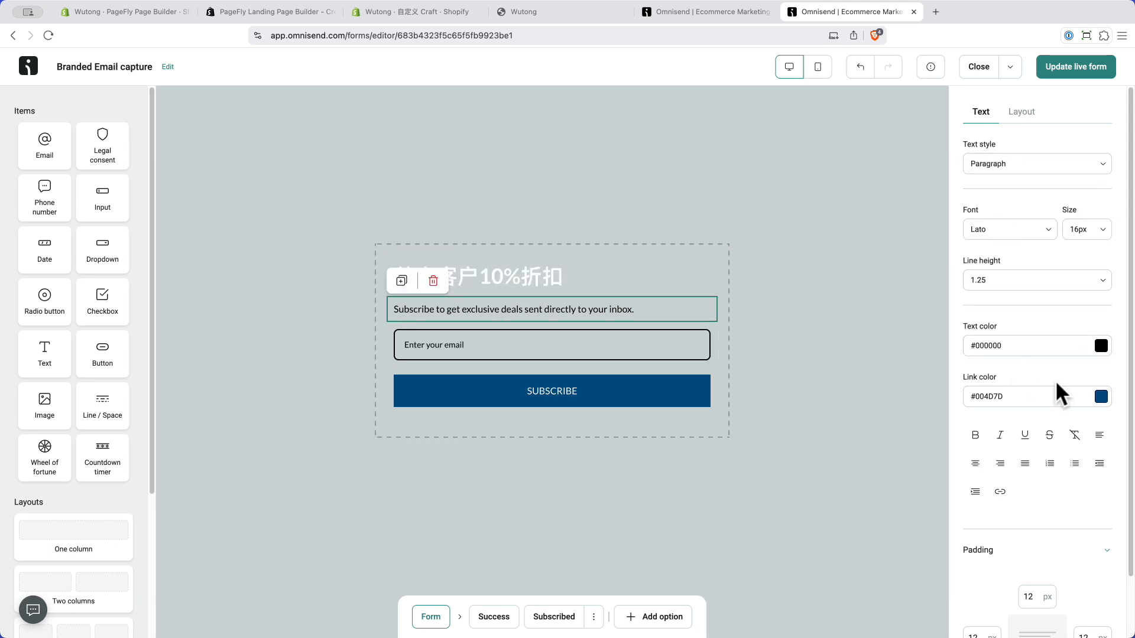
pyautogui.click(1100, 346)
pyautogui.click(1091, 184)
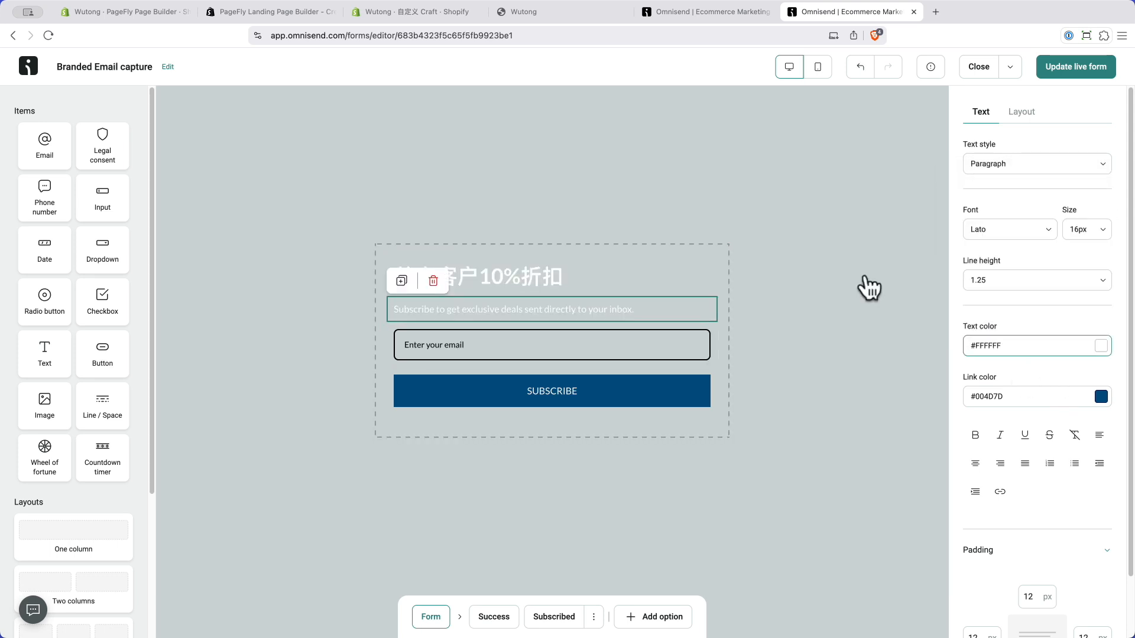
pyautogui.click(486, 349)
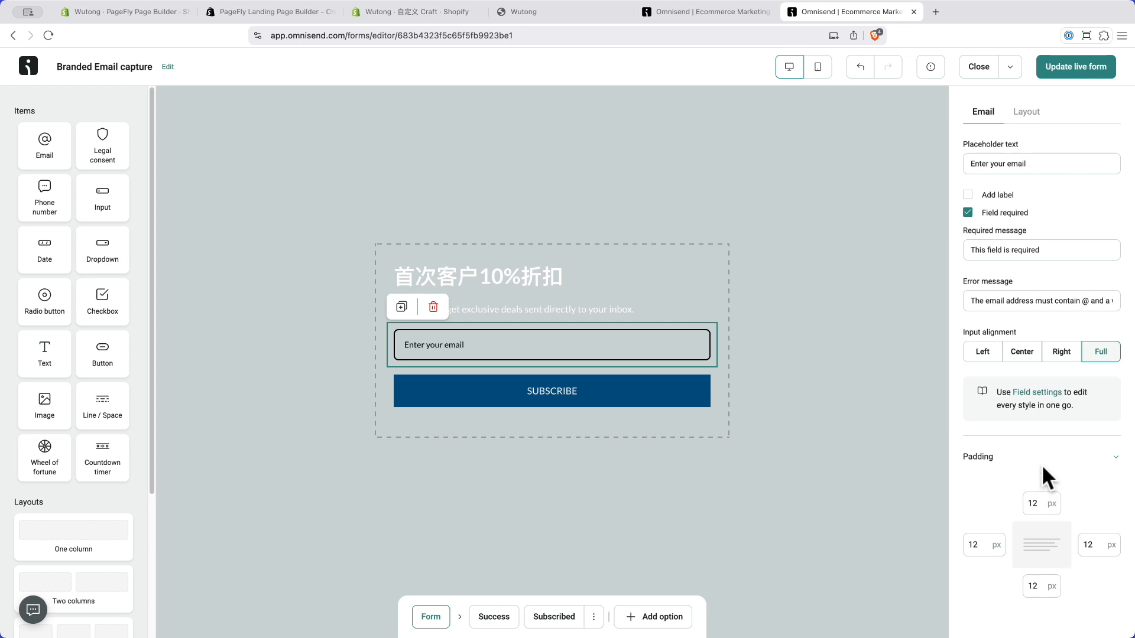
pyautogui.click(1027, 112)
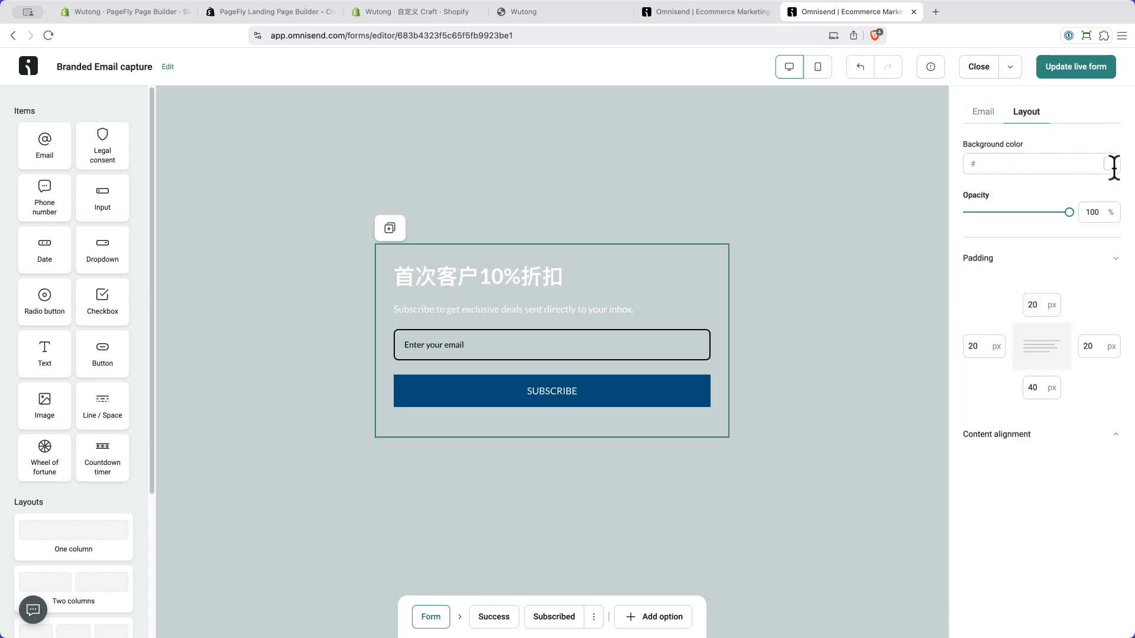
pyautogui.click(984, 117)
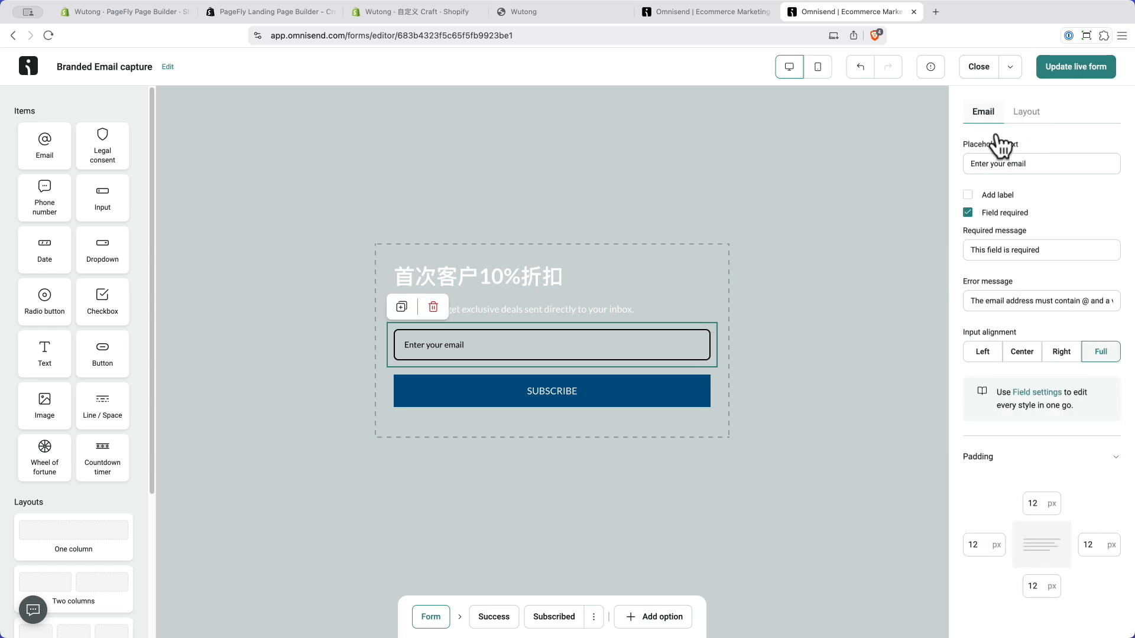
# Step: Set the email field's text, placeholder and border colours to #FFFFFF and update the live form
pyautogui.click(1031, 393)
pyautogui.scroll(-3, 1089, 537)
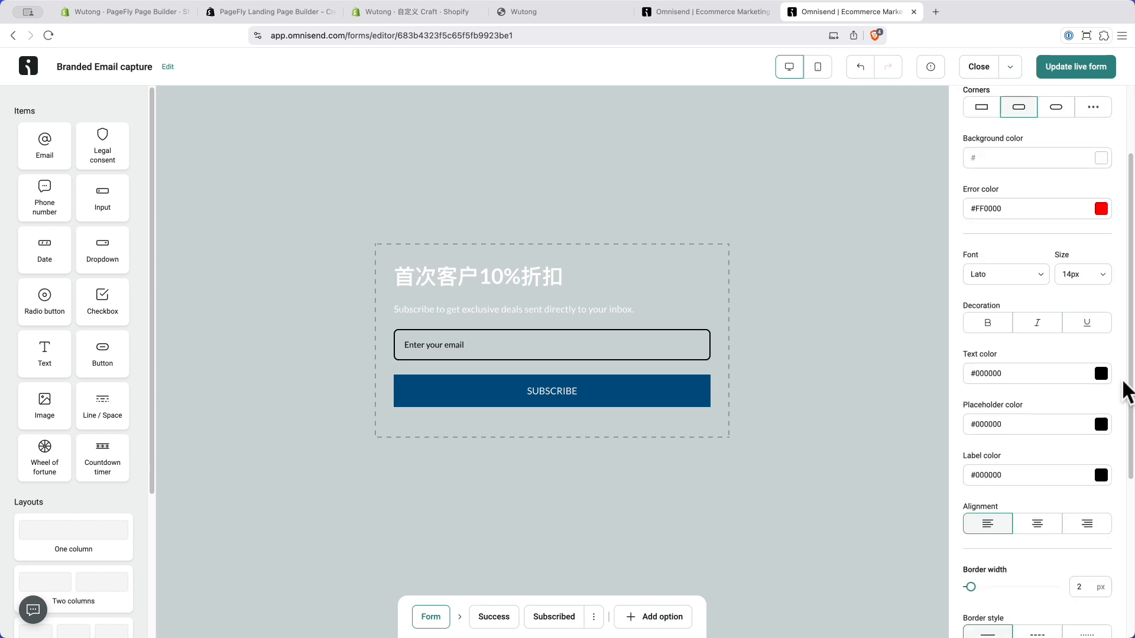
pyautogui.click(1101, 373)
pyautogui.click(1088, 213)
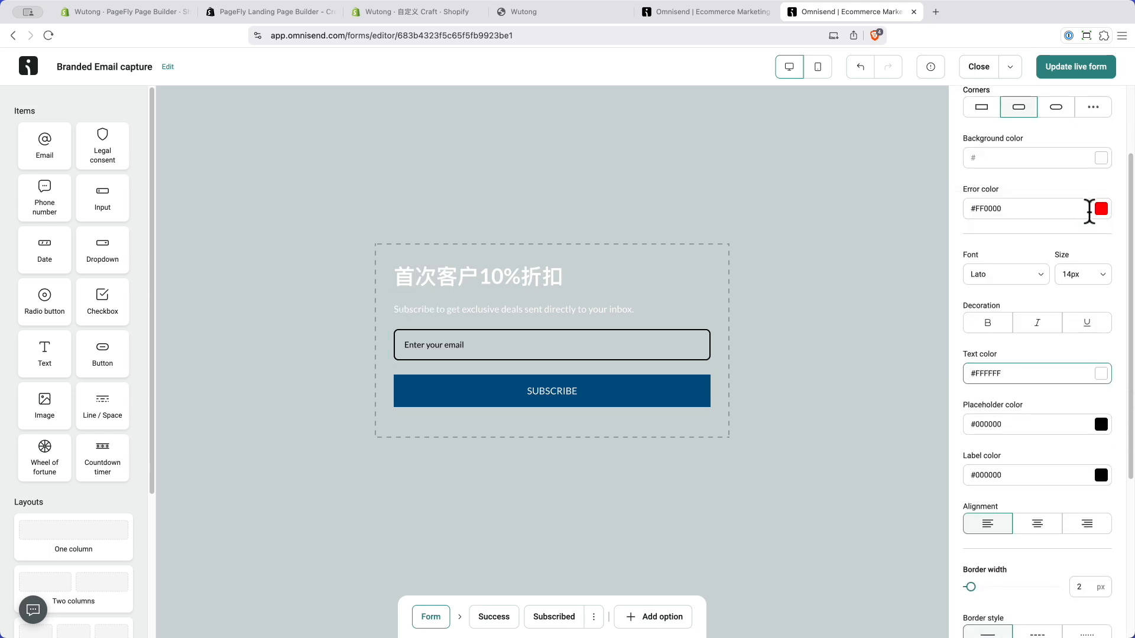
pyautogui.click(1101, 424)
pyautogui.click(1091, 260)
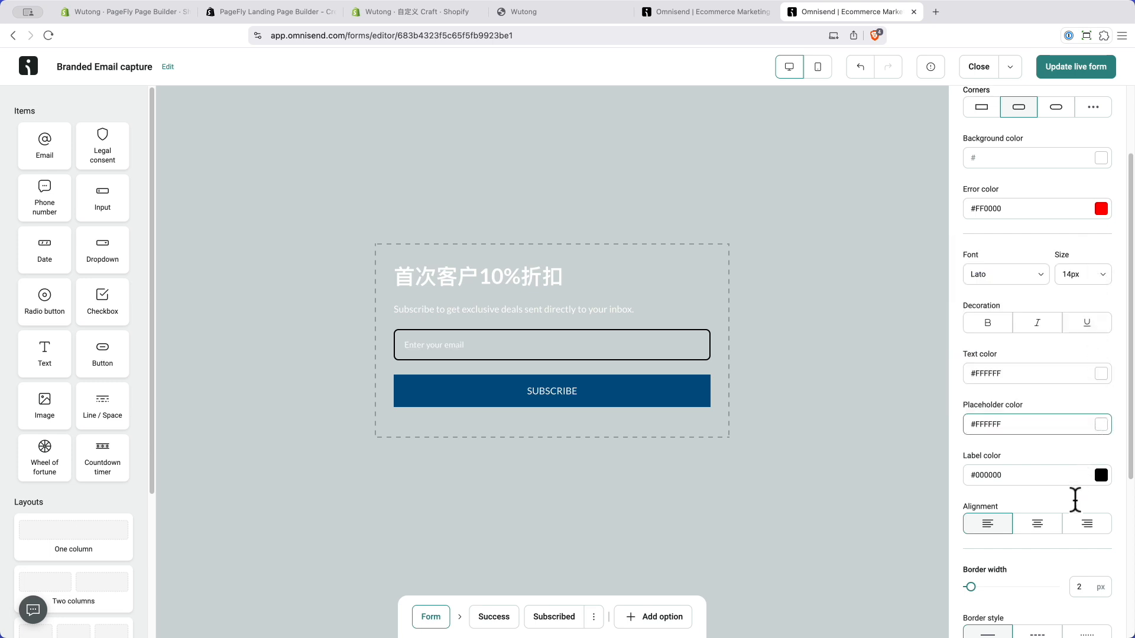
pyautogui.scroll(-5, 1073, 503)
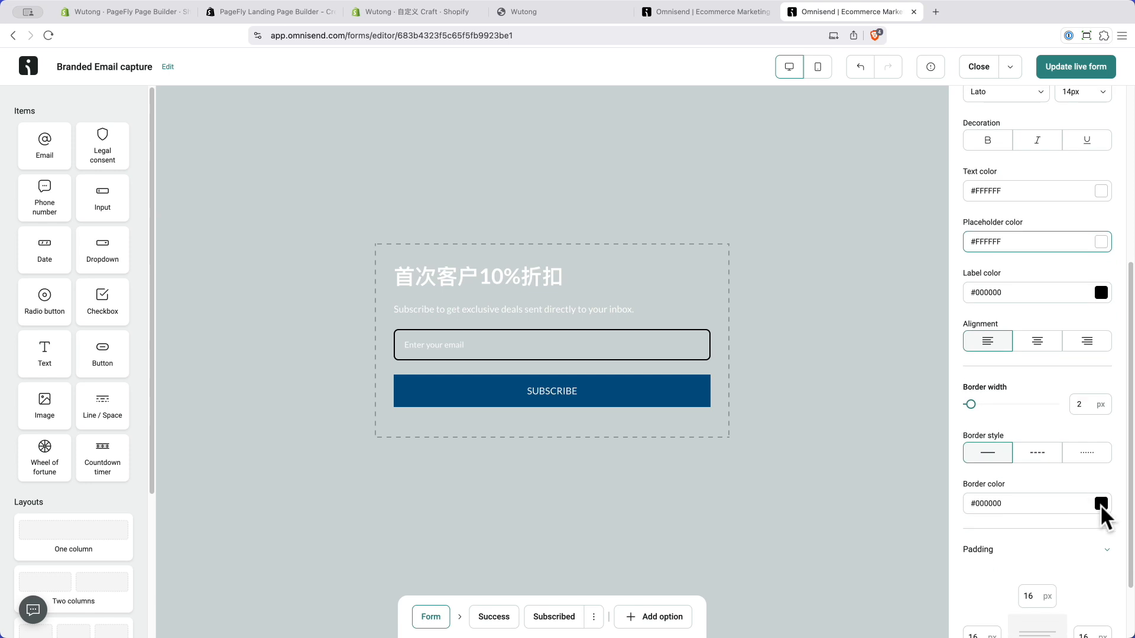
pyautogui.click(1101, 504)
pyautogui.click(1090, 343)
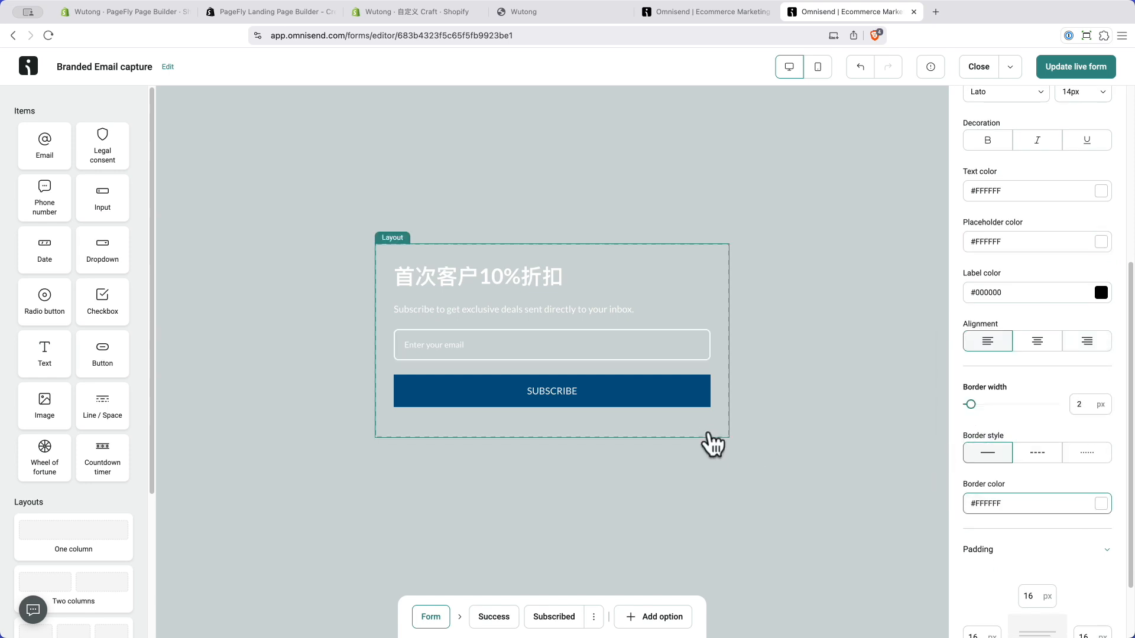
pyautogui.click(1073, 70)
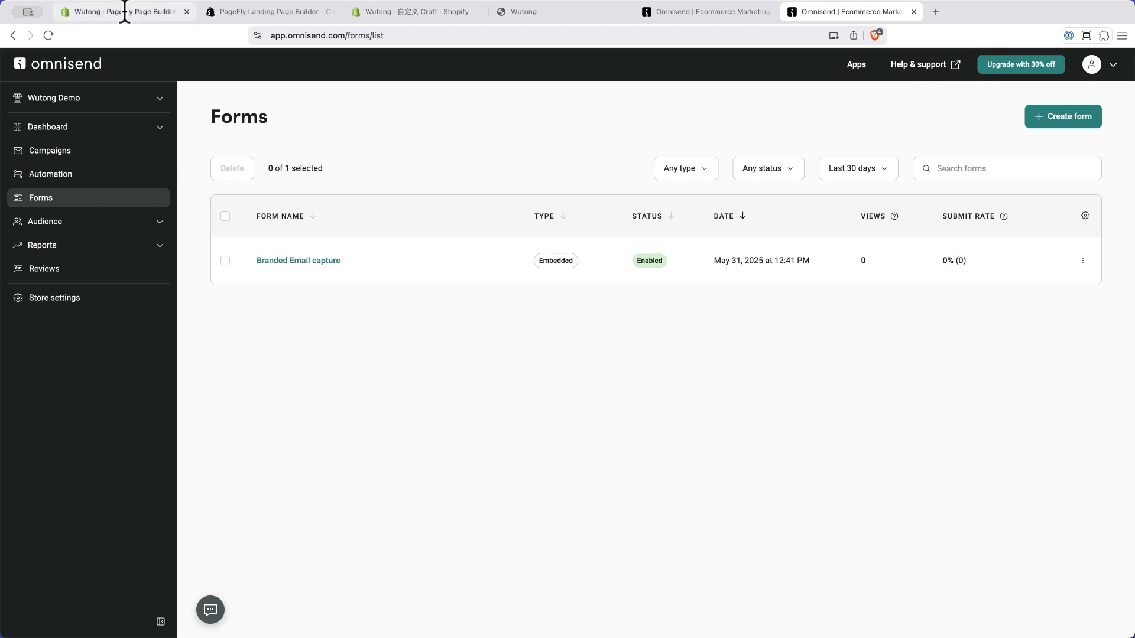
# Step: Reload the live Shopify storefront to load the updated signup form
pyautogui.click(124, 12)
pyautogui.click(269, 13)
pyautogui.click(384, 13)
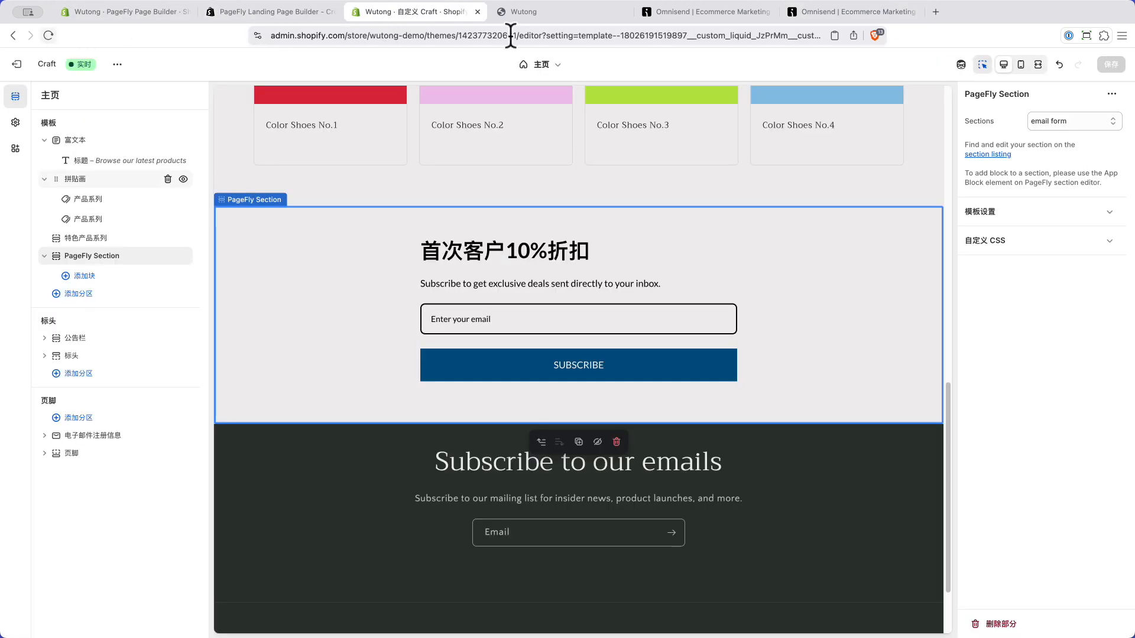
pyautogui.click(526, 12)
pyautogui.click(49, 36)
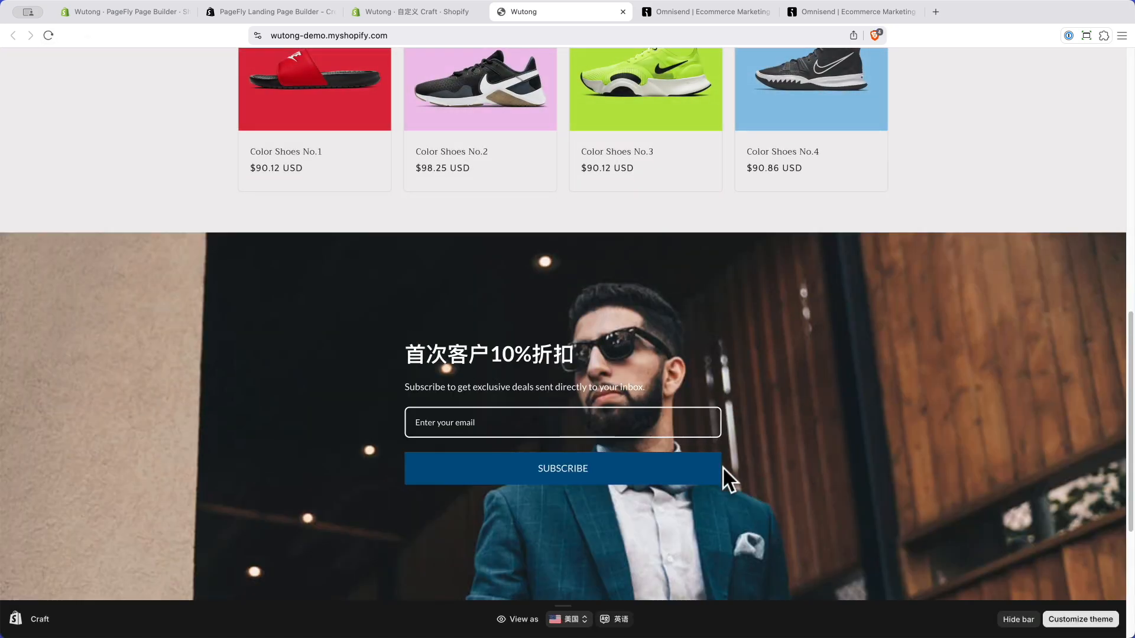
# Step: Compare the white-text banner form with the footer signup text, then return to Omnisend's forms list
pyautogui.scroll(-4, 532, 473)
pyautogui.scroll(4, 532, 471)
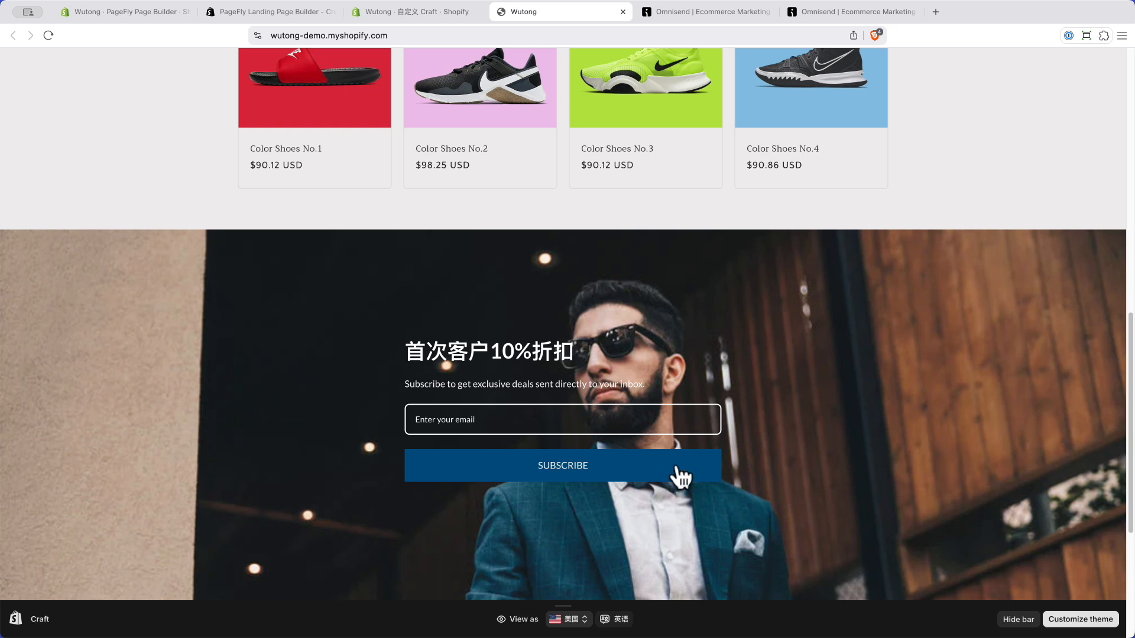
pyautogui.scroll(-4, 609, 437)
pyautogui.moveTo(411, 395)
pyautogui.mouseDown()
pyautogui.moveTo(629, 435)
pyautogui.moveTo(743, 482)
pyautogui.moveTo(408, 389)
pyautogui.mouseUp()
pyautogui.click(839, 505)
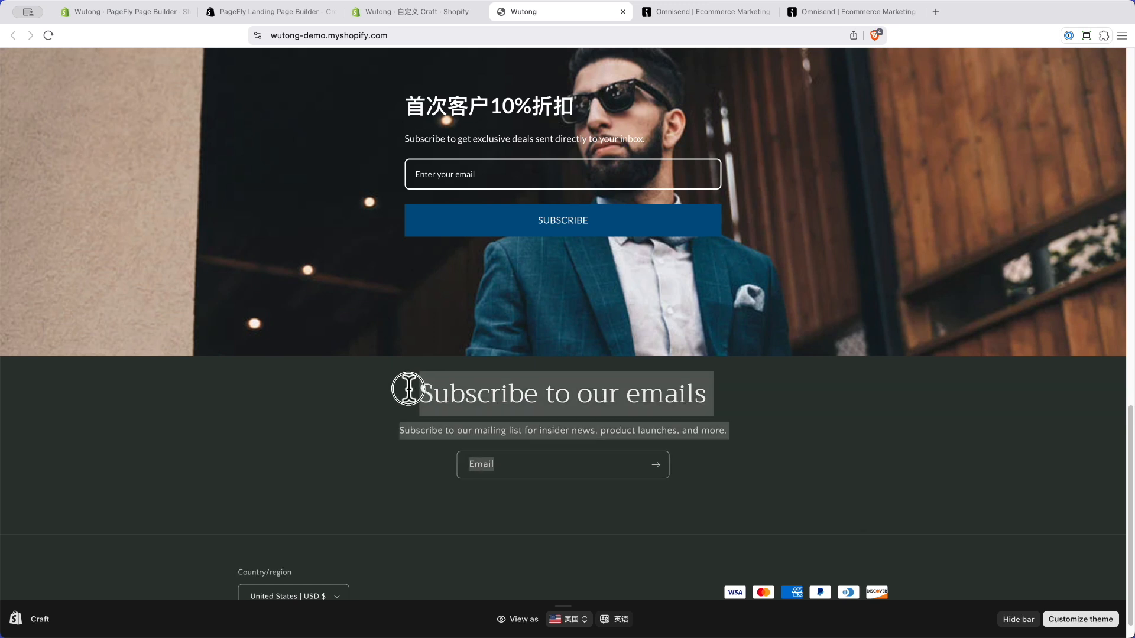
pyautogui.click(369, 377)
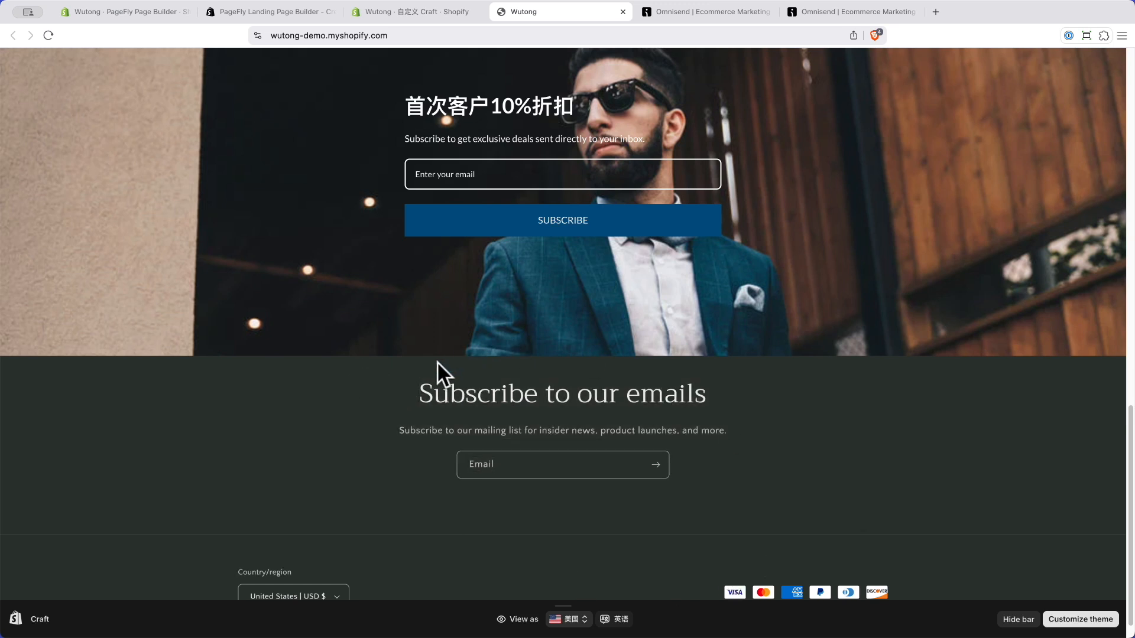
pyautogui.moveTo(389, 370); pyautogui.dragTo(739, 487)
pyautogui.click(718, 501)
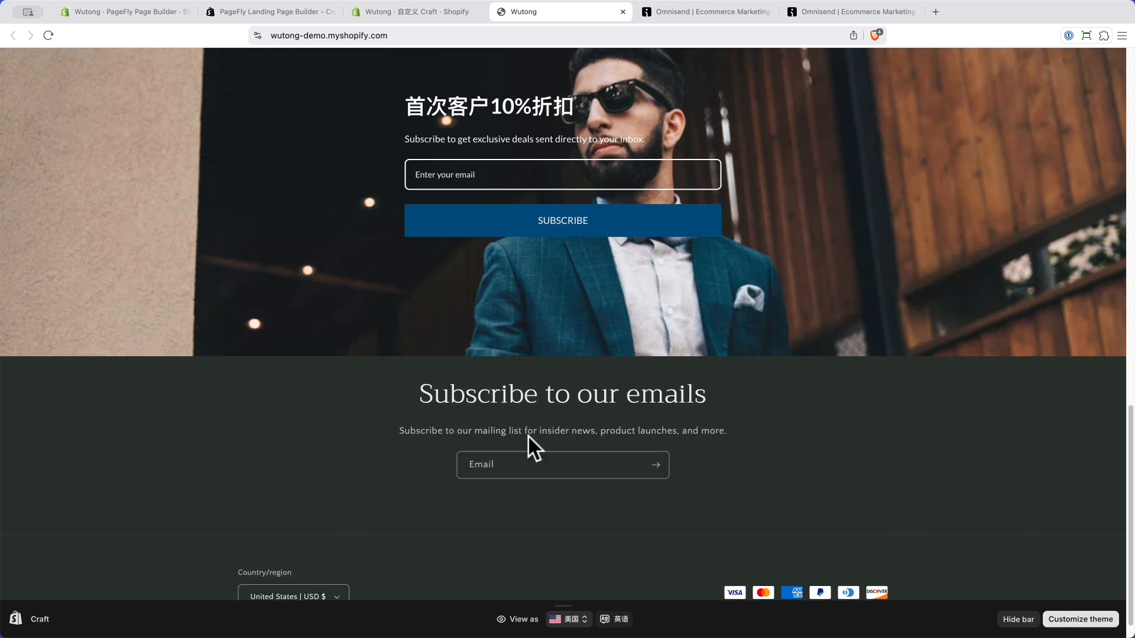
pyautogui.scroll(3, 527, 435)
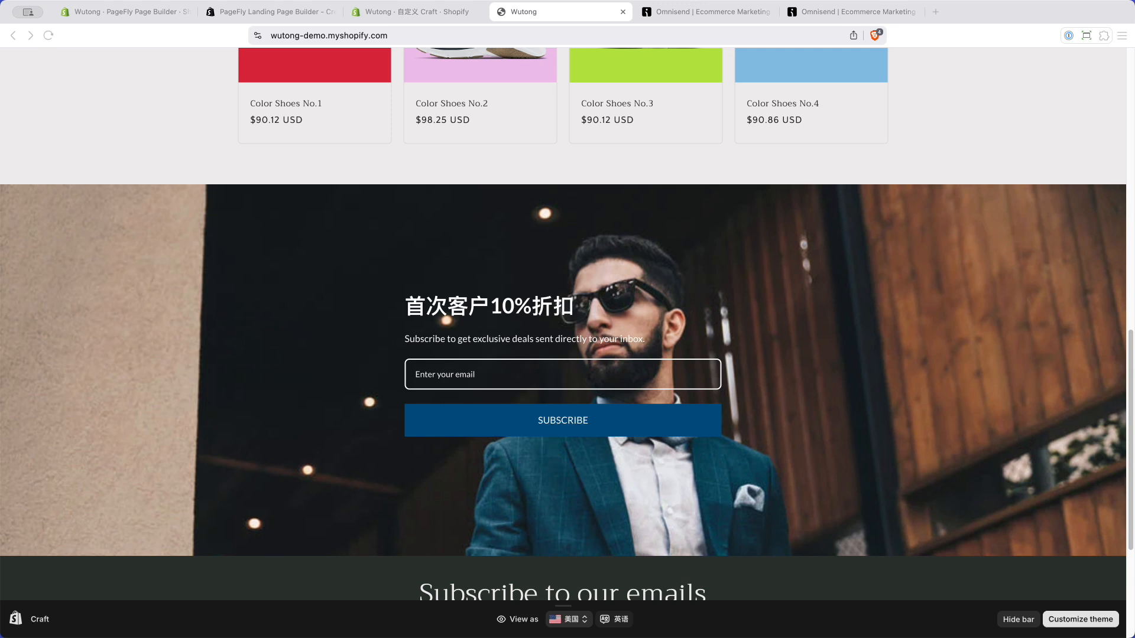
pyautogui.click(236, 339)
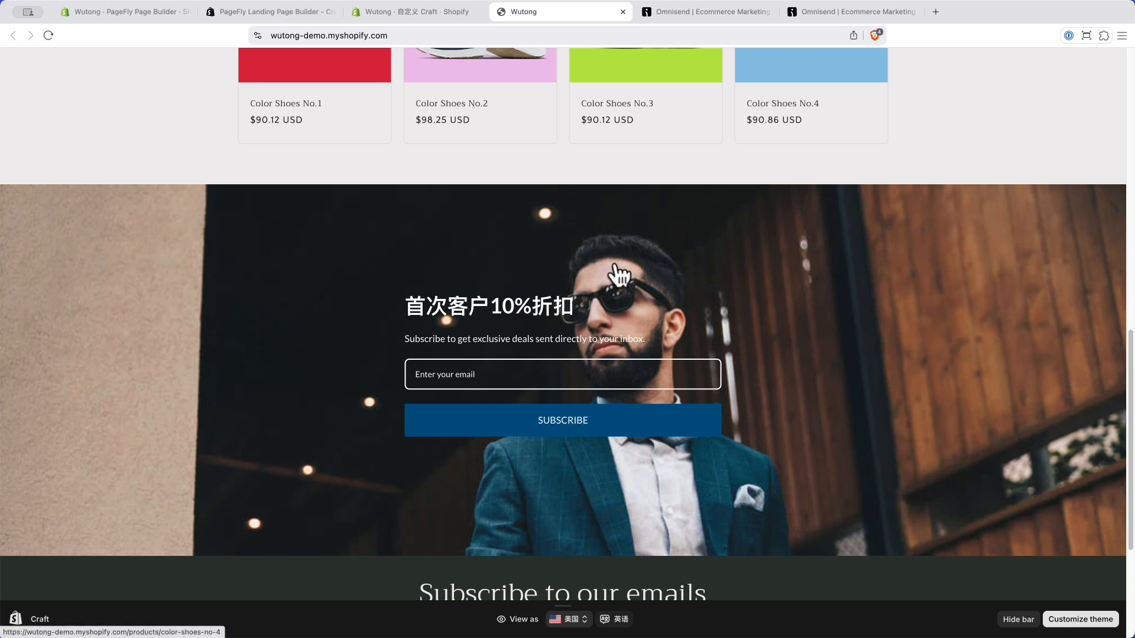
pyautogui.click(825, 11)
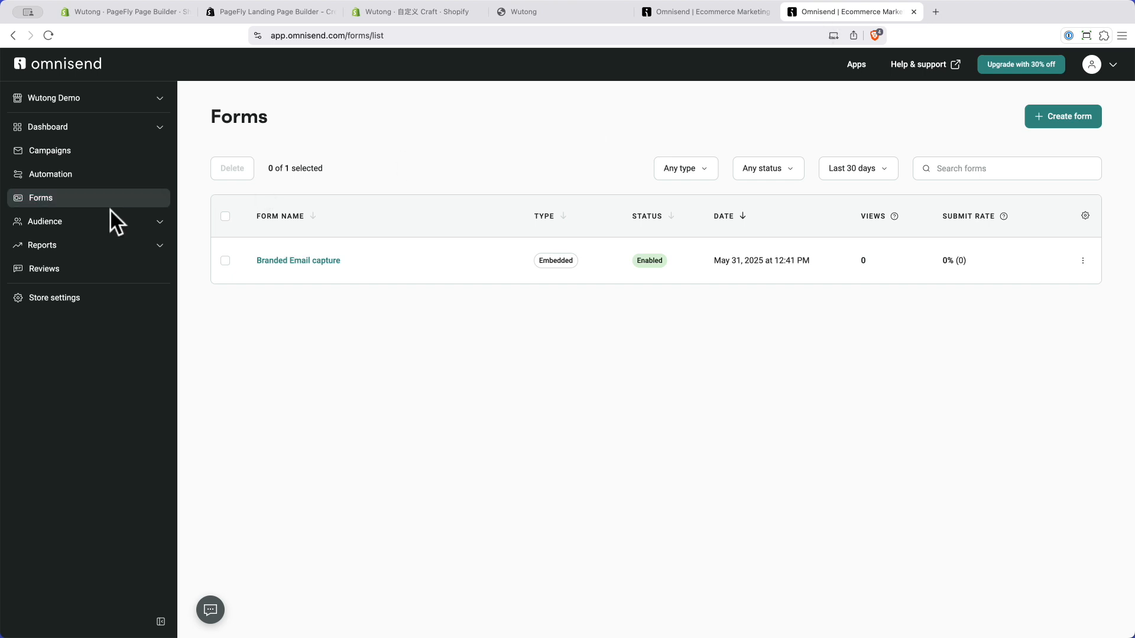
# Step: Start a new form, filter templates to Popup, and browse designs like wheel-of-fortune and multi-step discounts
pyautogui.click(1047, 117)
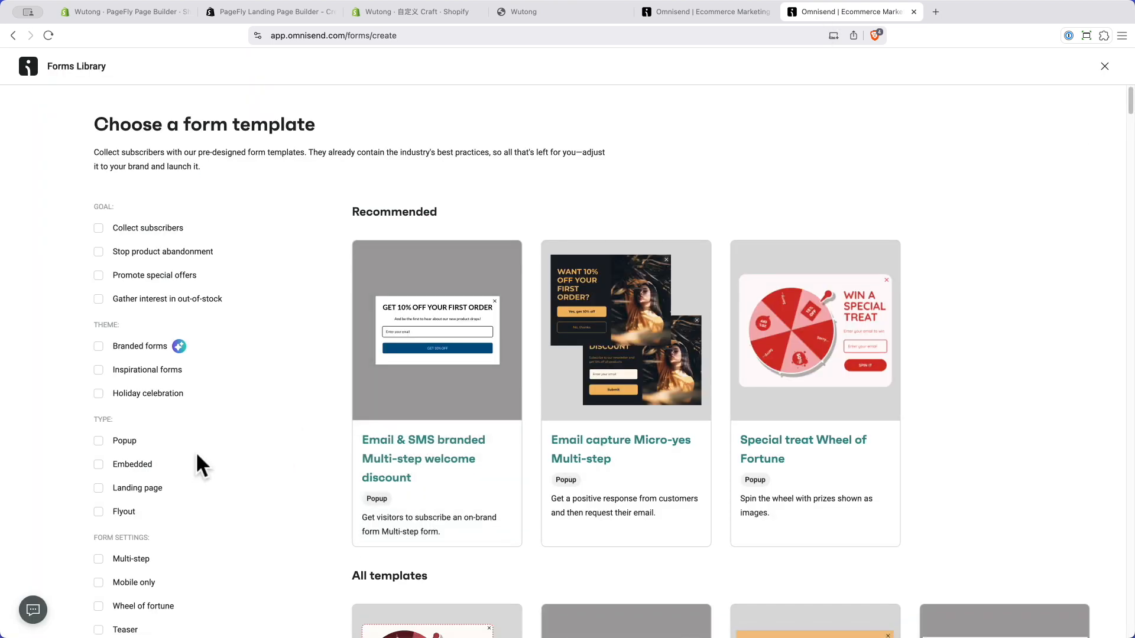
pyautogui.scroll(-1, 197, 456)
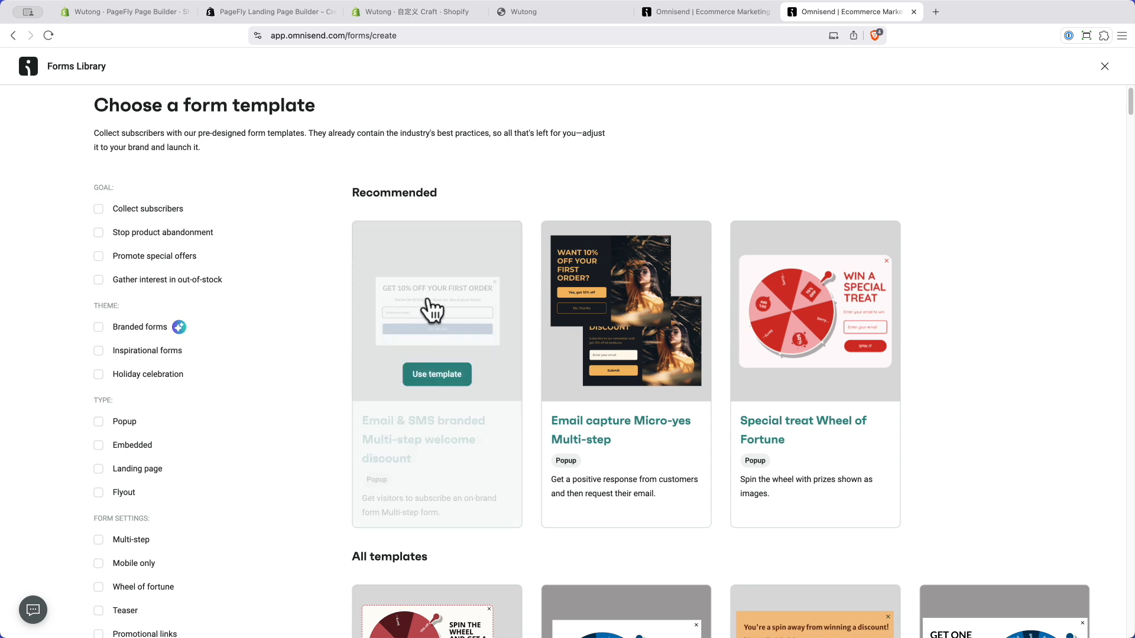
pyautogui.click(98, 421)
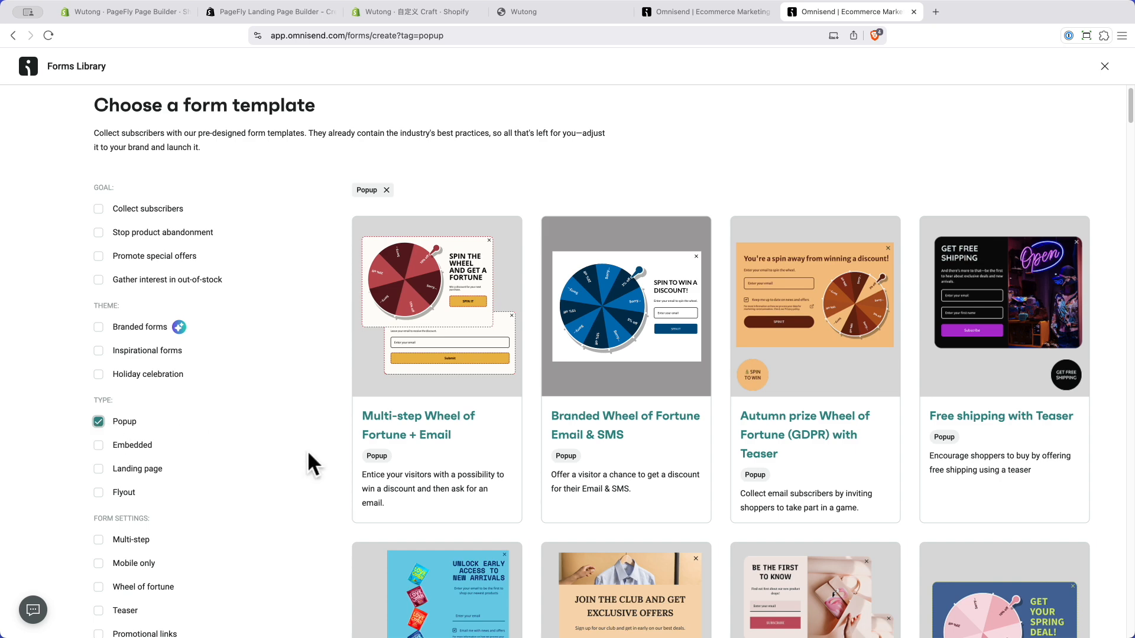
pyautogui.scroll(-3, 308, 455)
pyautogui.scroll(-7, 308, 455)
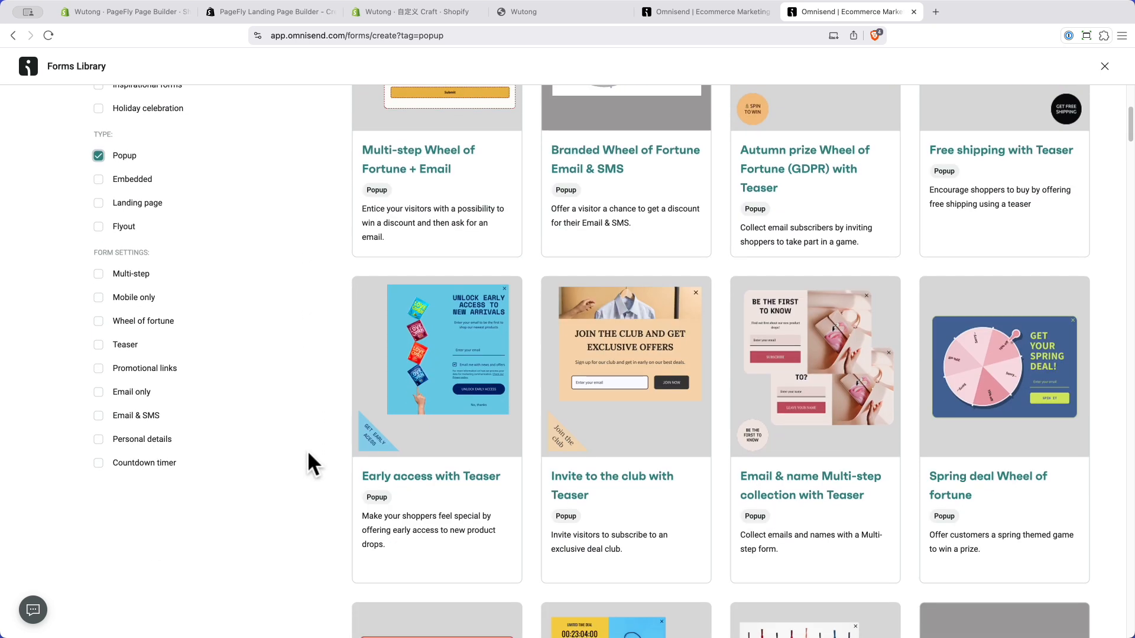
pyautogui.scroll(-1, 306, 449)
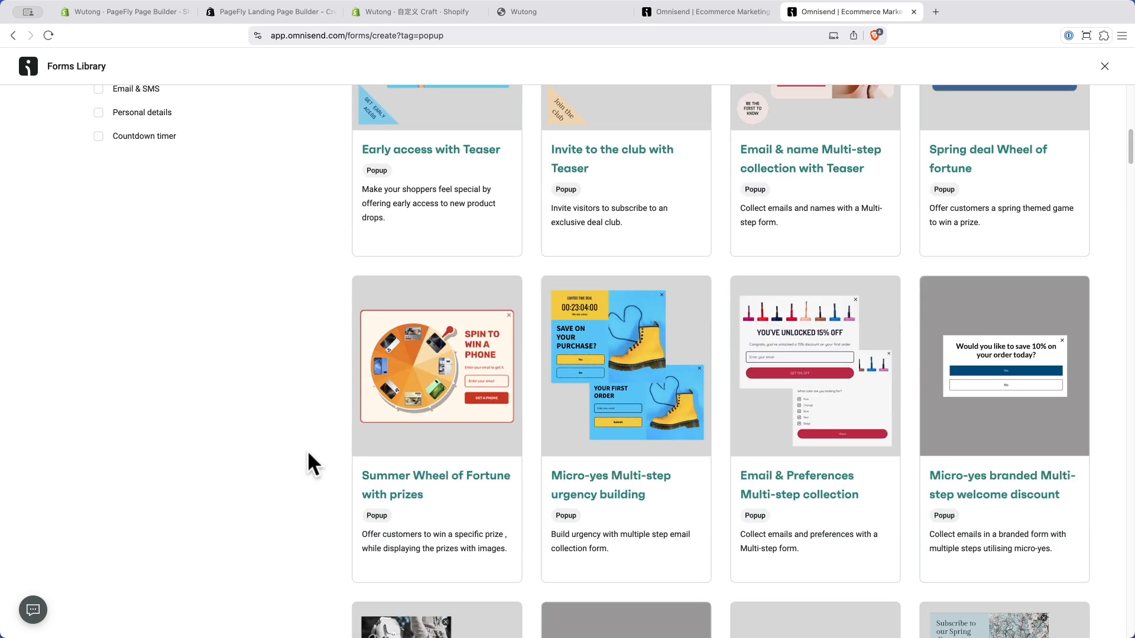
pyautogui.scroll(-3, 307, 449)
pyautogui.scroll(-9, 307, 449)
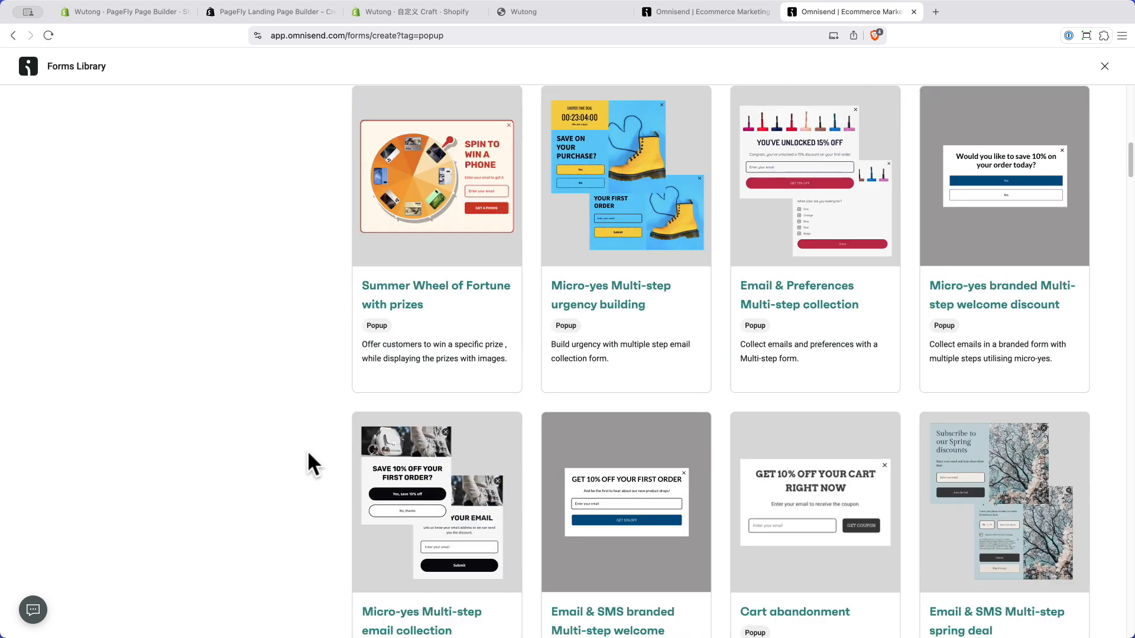
pyautogui.scroll(-2, 307, 458)
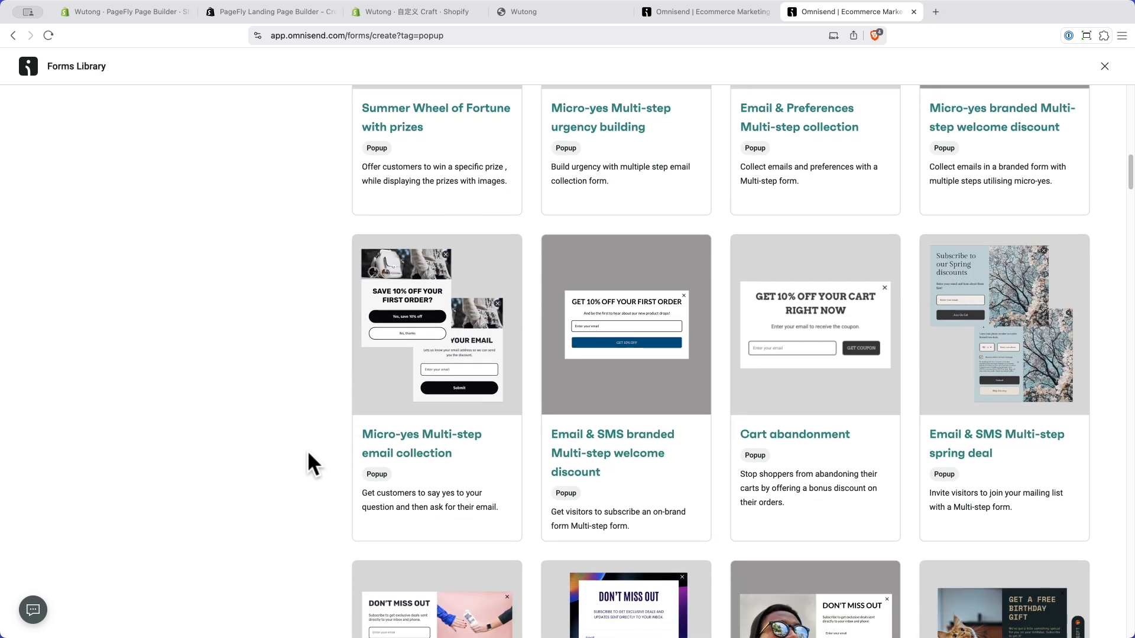
pyautogui.moveTo(633, 349)
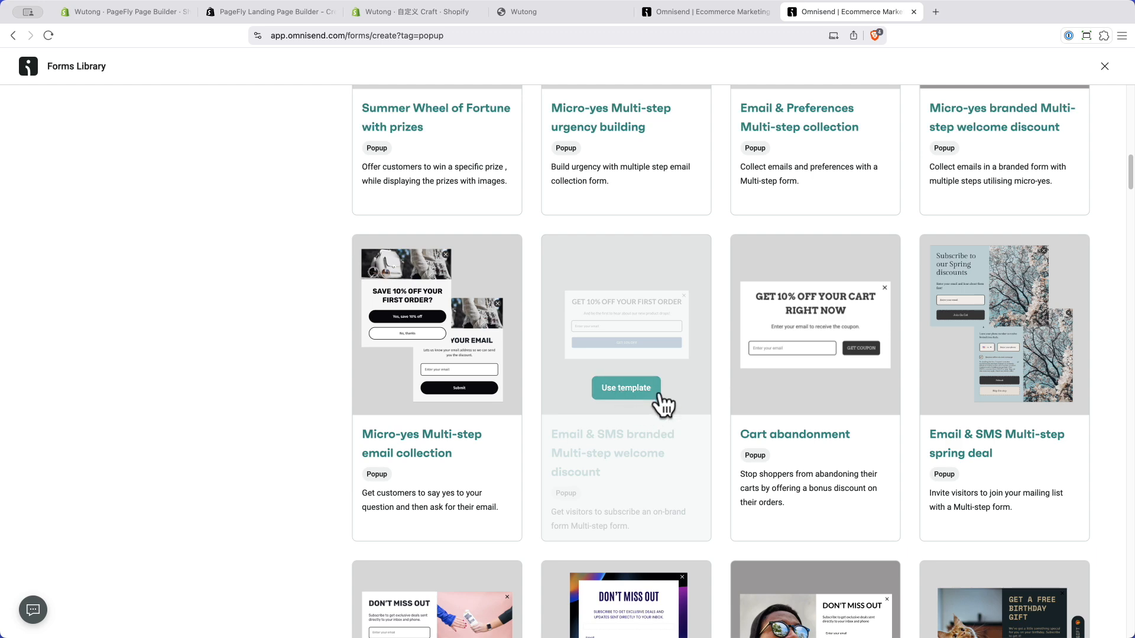
# Step: Create a popup from the Cart abandonment template and inspect its Audience management, Scheduling and Visibility settings
pyautogui.click(815, 388)
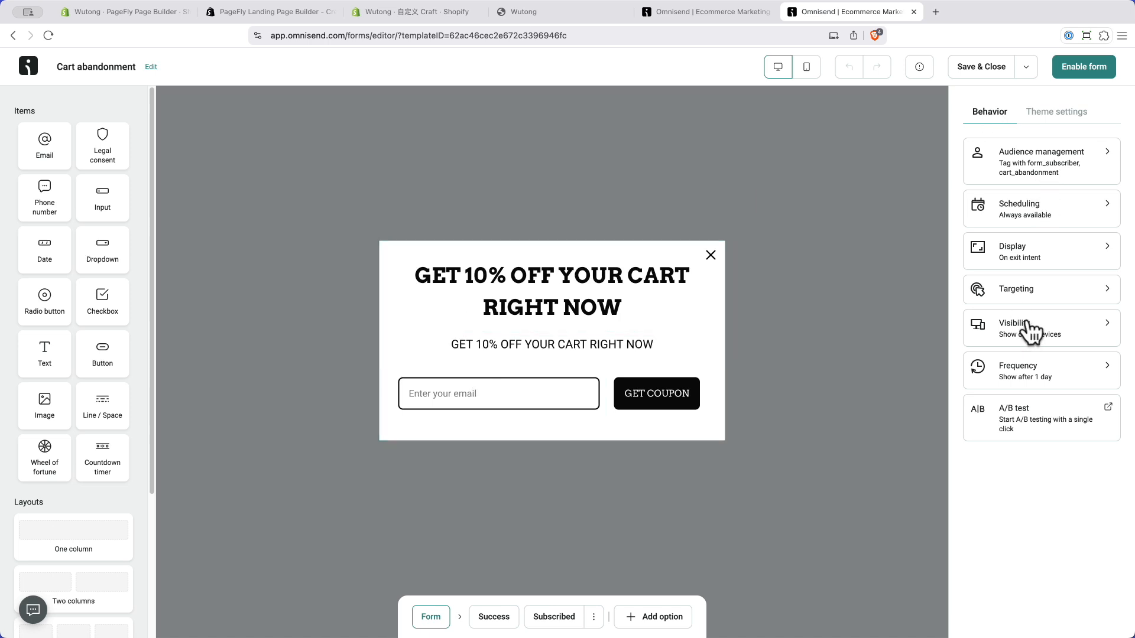
pyautogui.click(1098, 170)
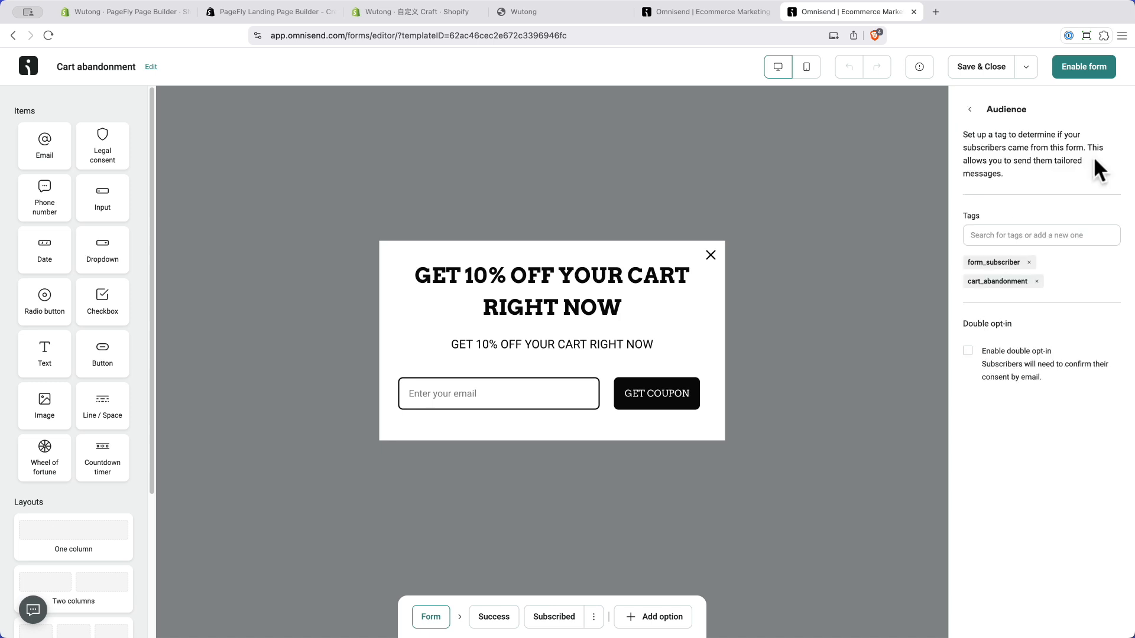
pyautogui.click(968, 110)
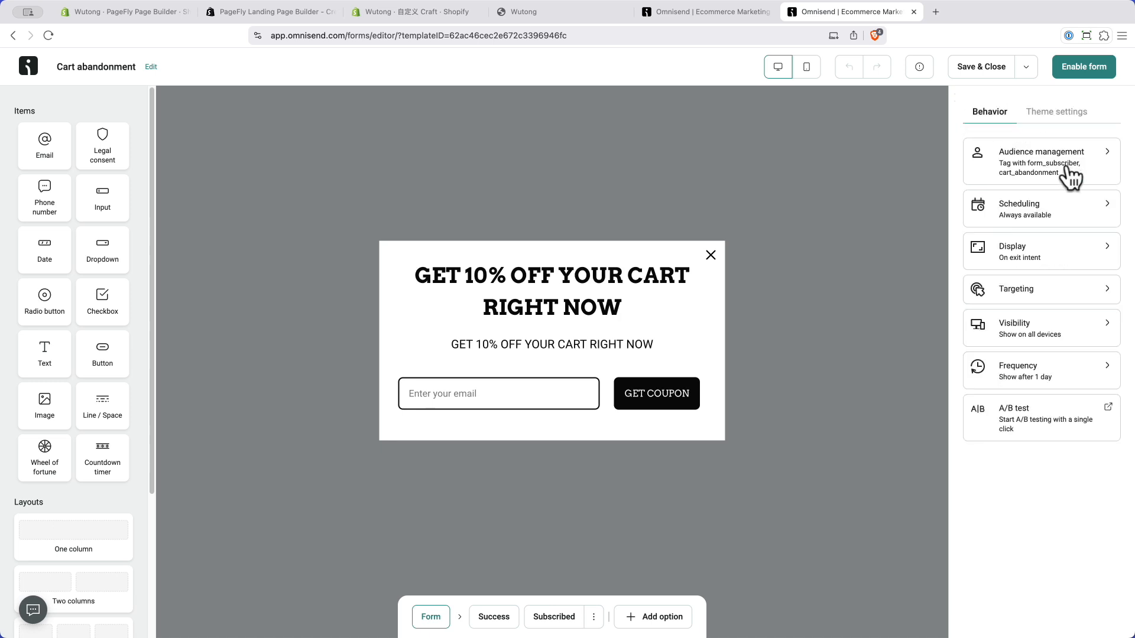
pyautogui.click(1049, 216)
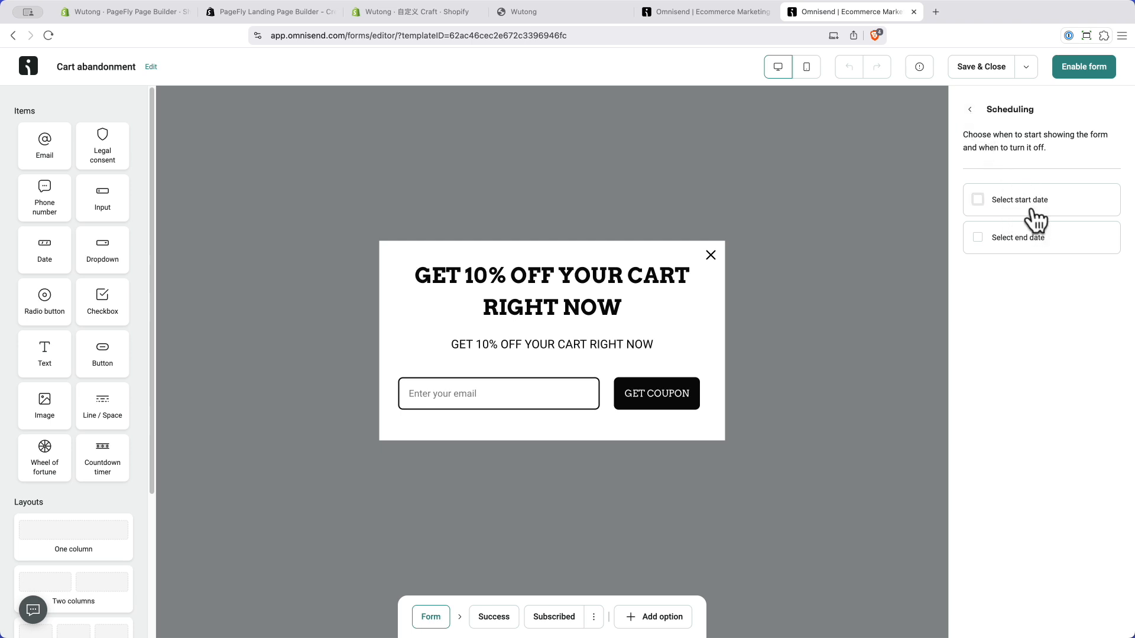
pyautogui.click(970, 110)
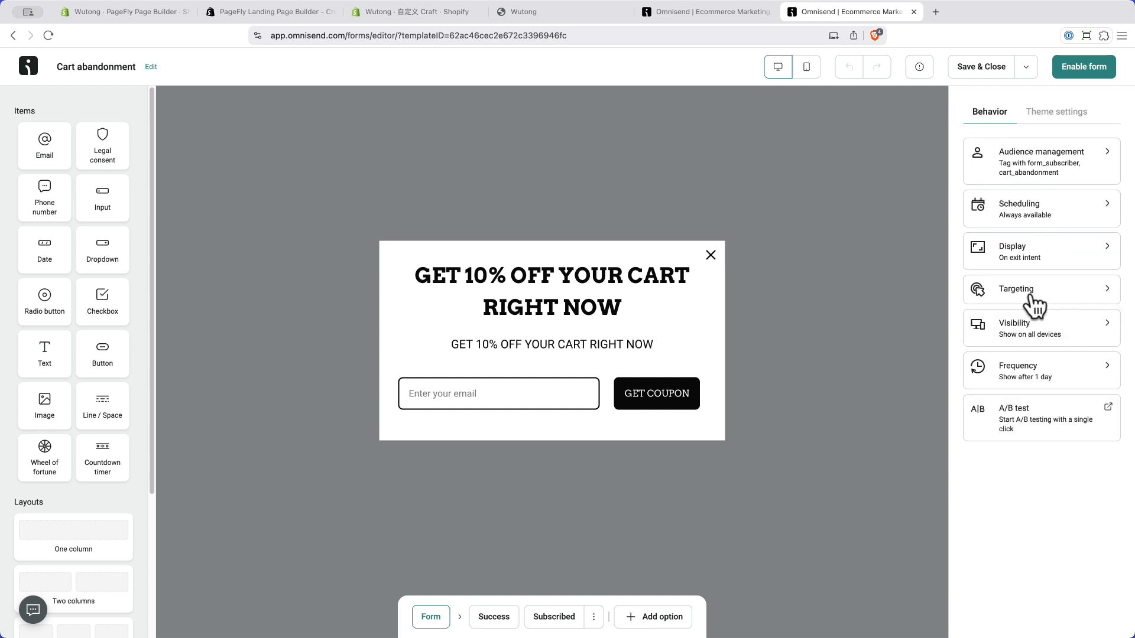
pyautogui.click(1023, 328)
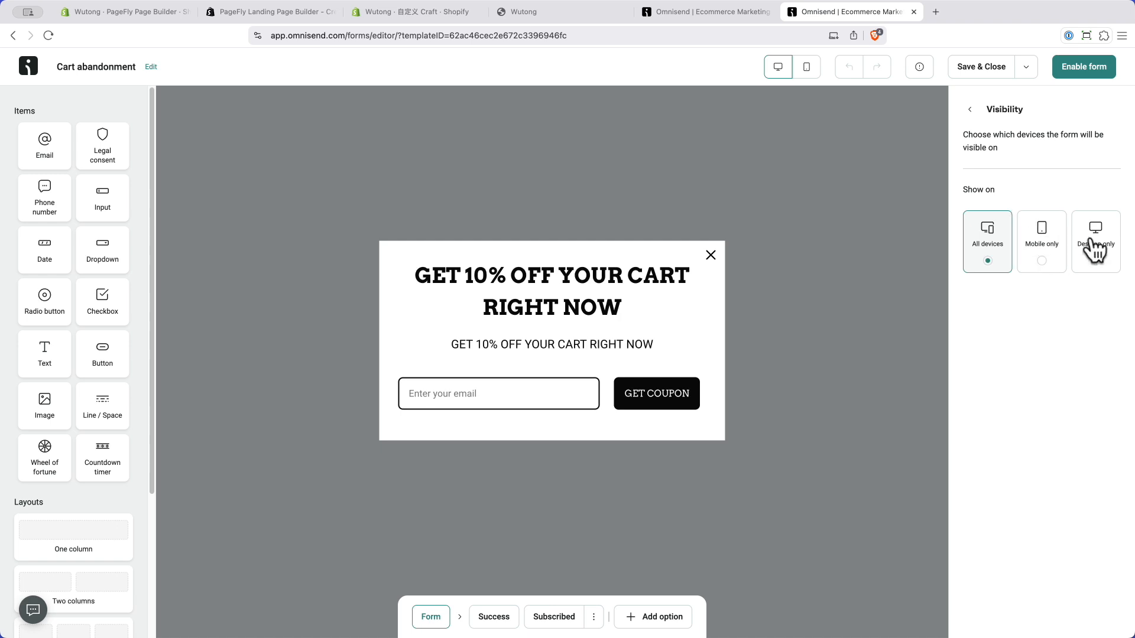
pyautogui.click(970, 110)
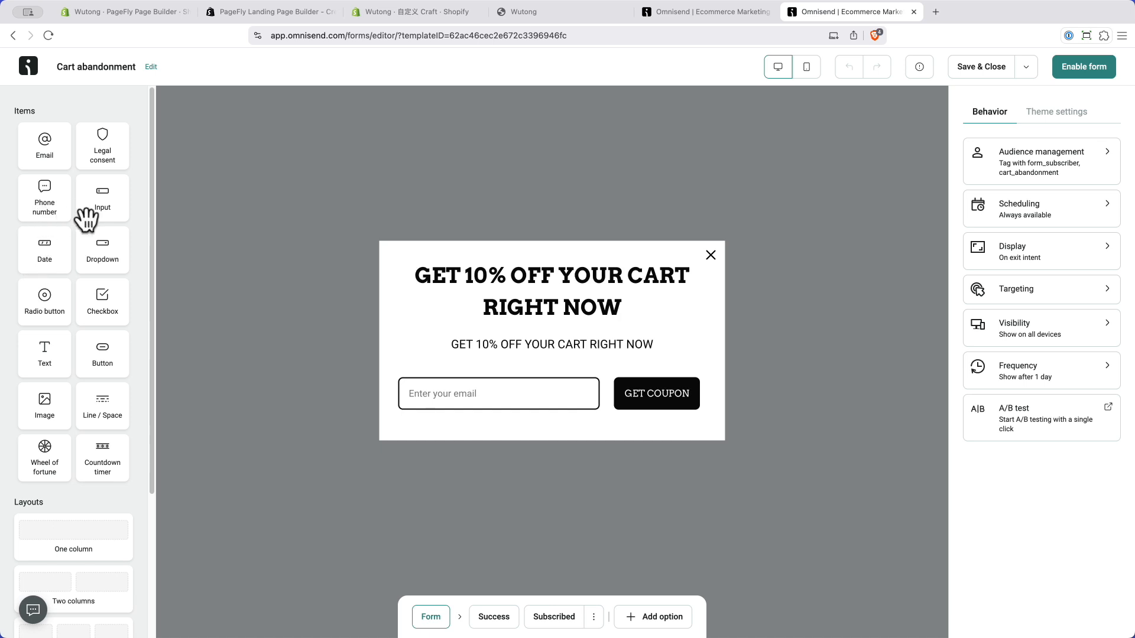
# Step: Add a dropdown field, show the popup at 60% scroll depth, enable it and skip the discount step
pyautogui.moveTo(101, 252); pyautogui.dragTo(176, 276)
pyautogui.click(1025, 260)
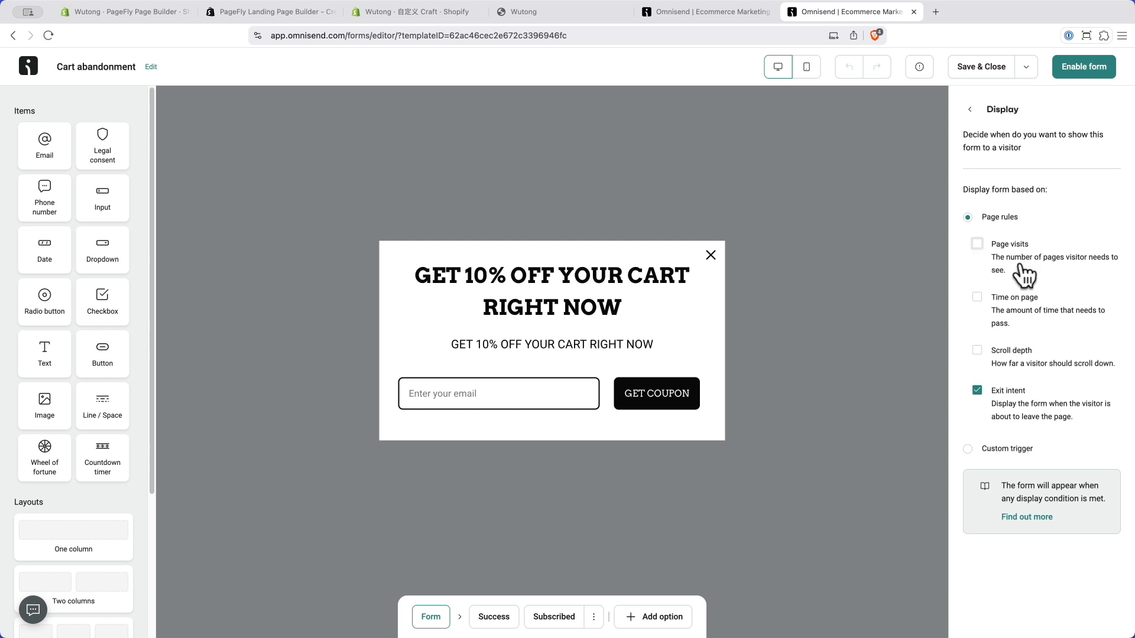
pyautogui.click(977, 350)
pyautogui.doubleClick(995, 385)
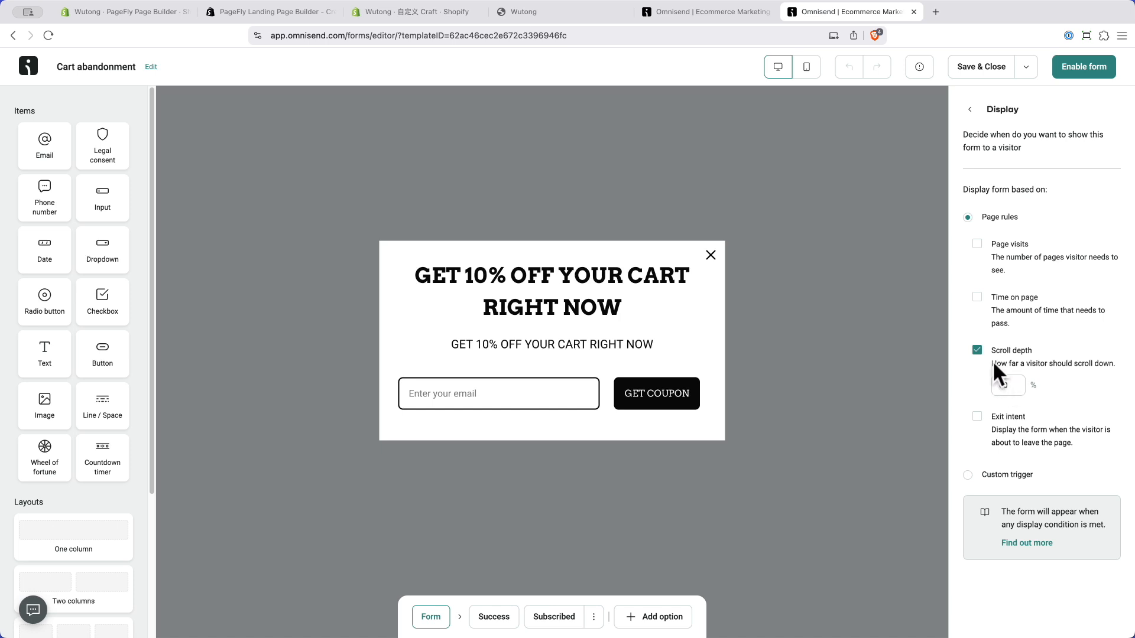
pyautogui.click(1083, 67)
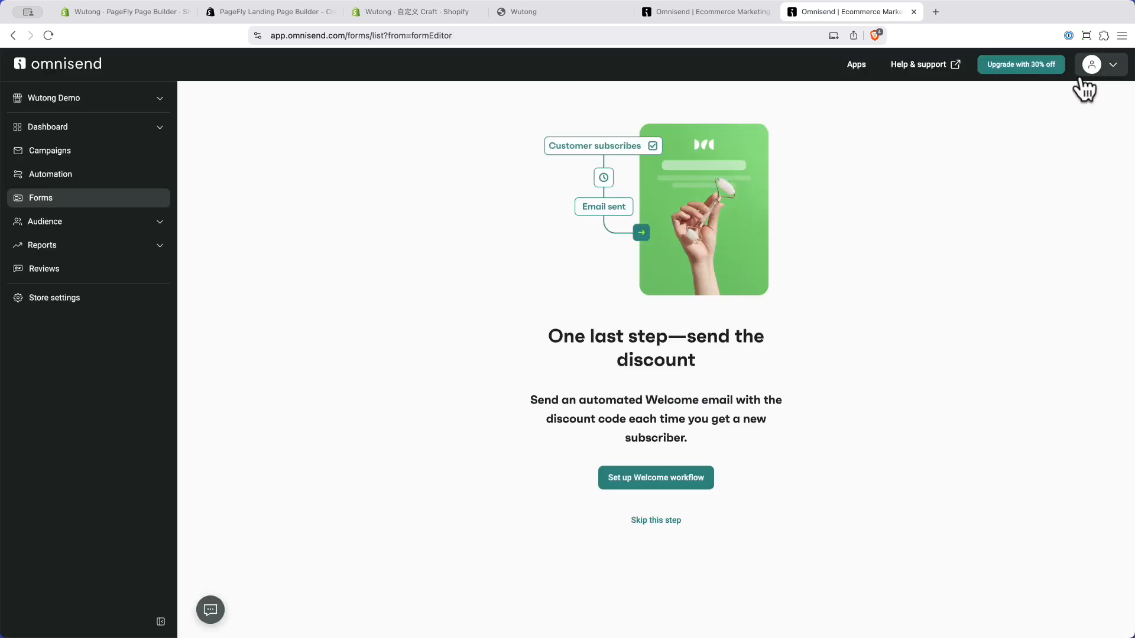
pyautogui.click(649, 523)
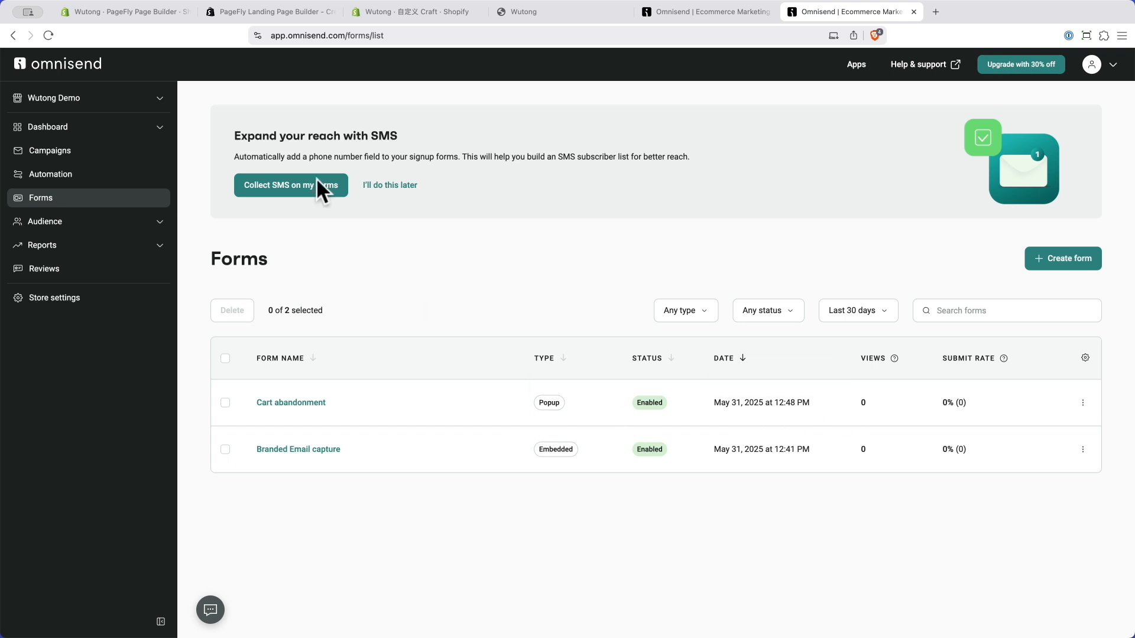
# Step: On the live storefront, view and dismiss the GET 10% OFF coupon popup and scroll through the signup sections
pyautogui.click(384, 8)
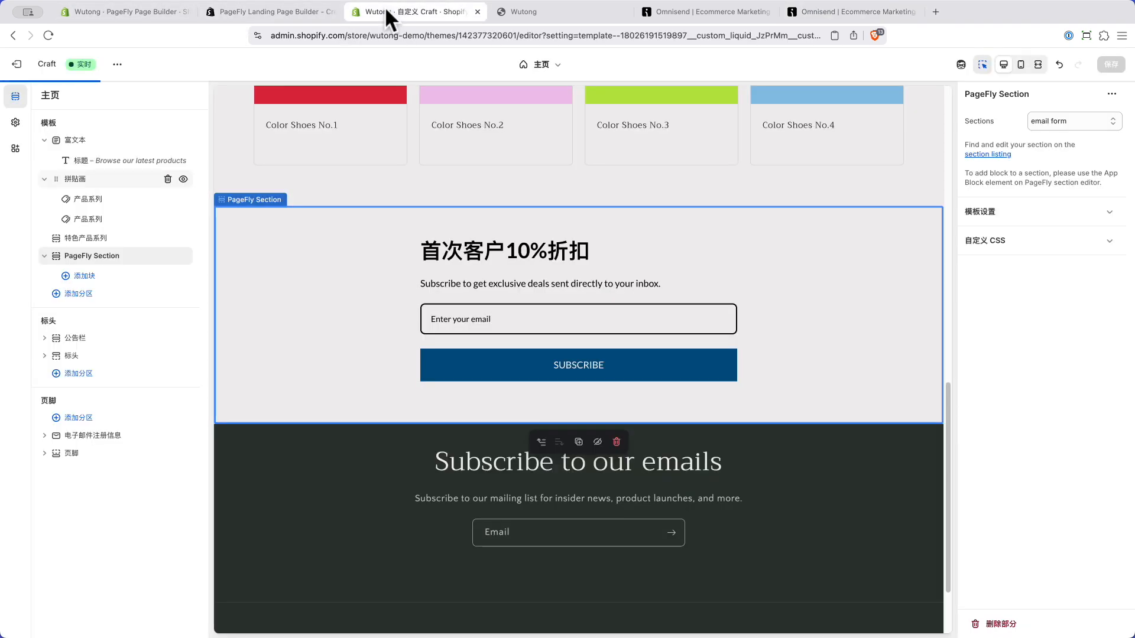
pyautogui.click(534, 11)
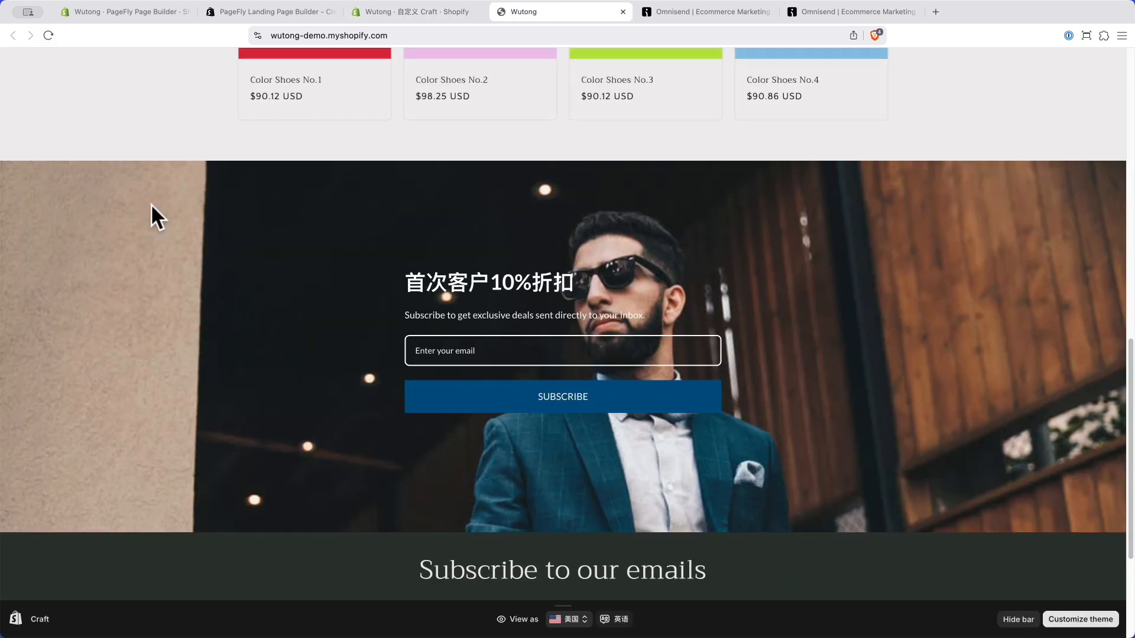
pyautogui.scroll(10, 212, 227)
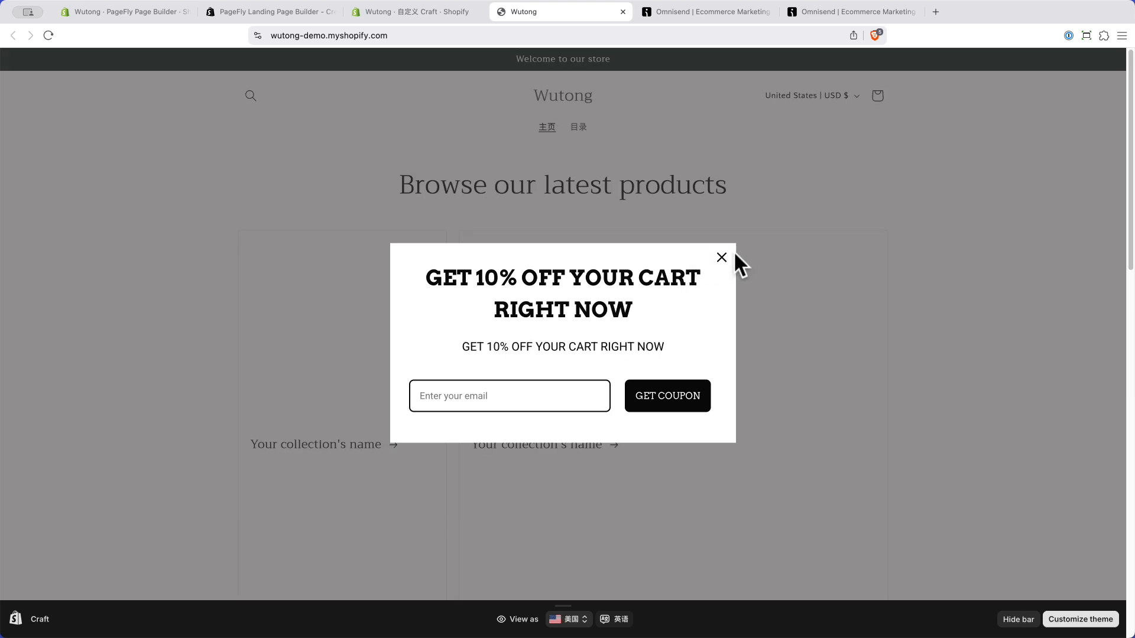
pyautogui.click(721, 257)
pyautogui.scroll(-20, 628, 329)
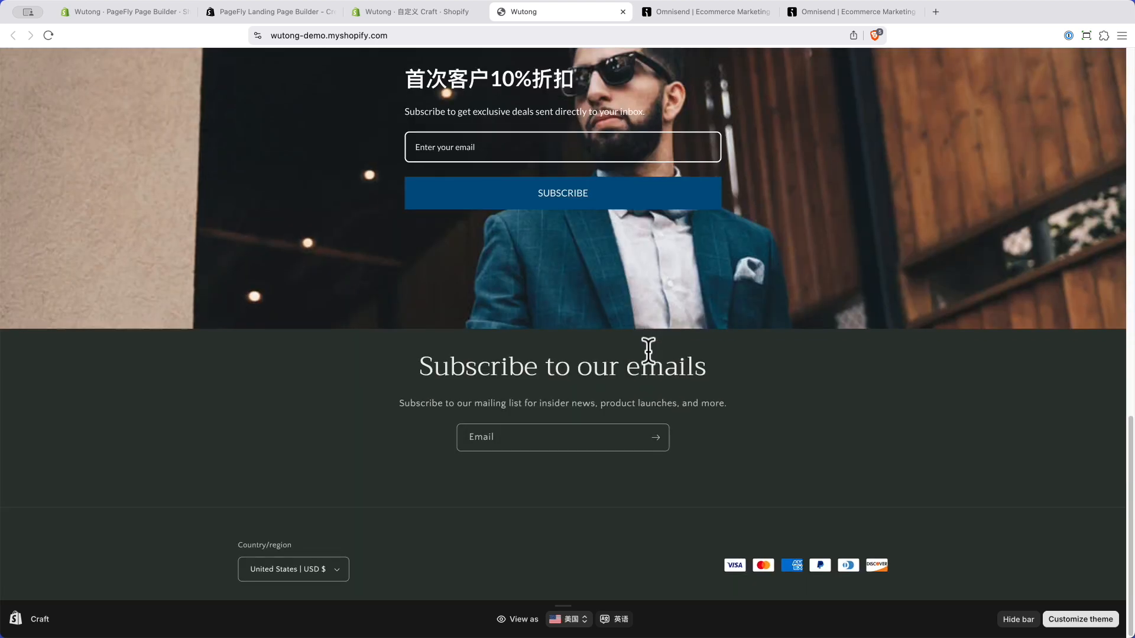
pyautogui.scroll(20, 668, 340)
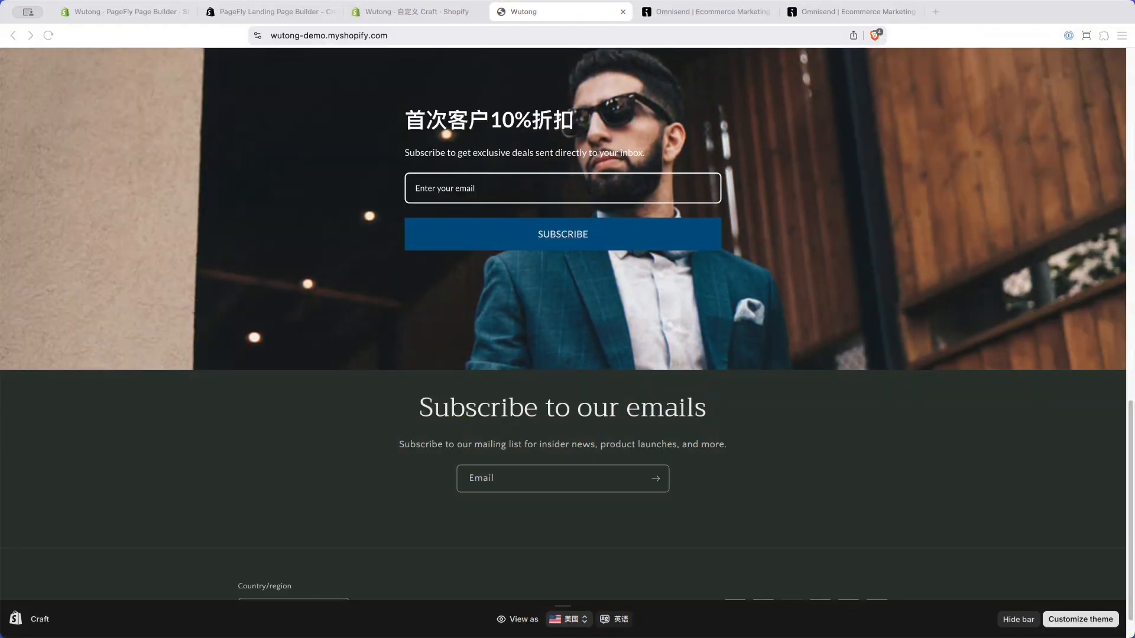
pyautogui.click(132, 12)
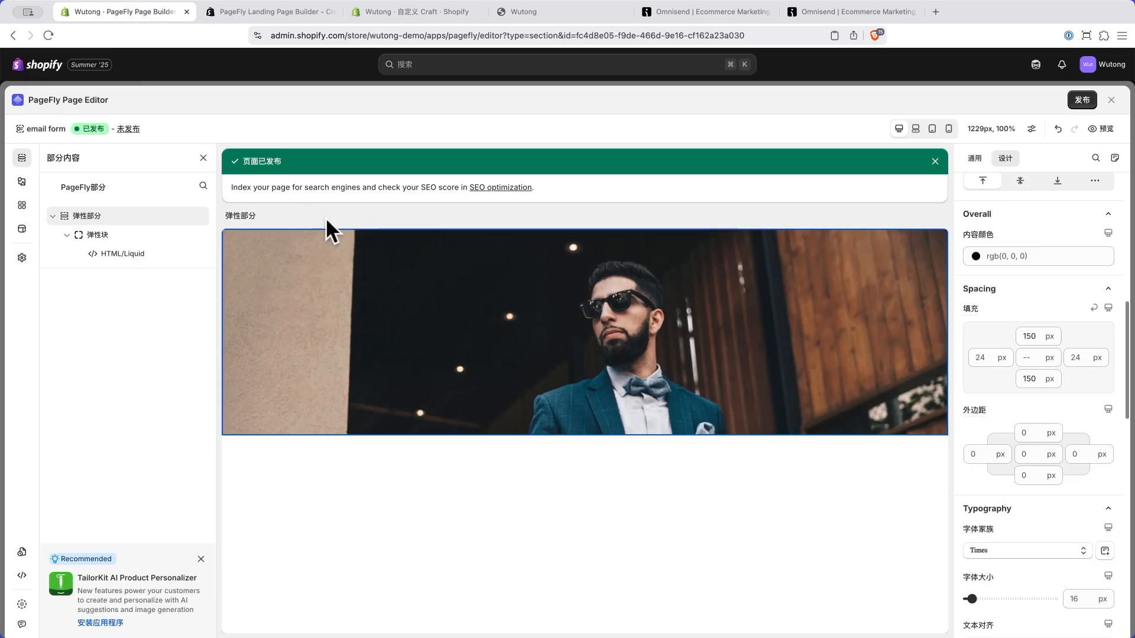
# Step: Close the PageFly section editor and return to the Omnisend Forms list
pyautogui.click(1110, 99)
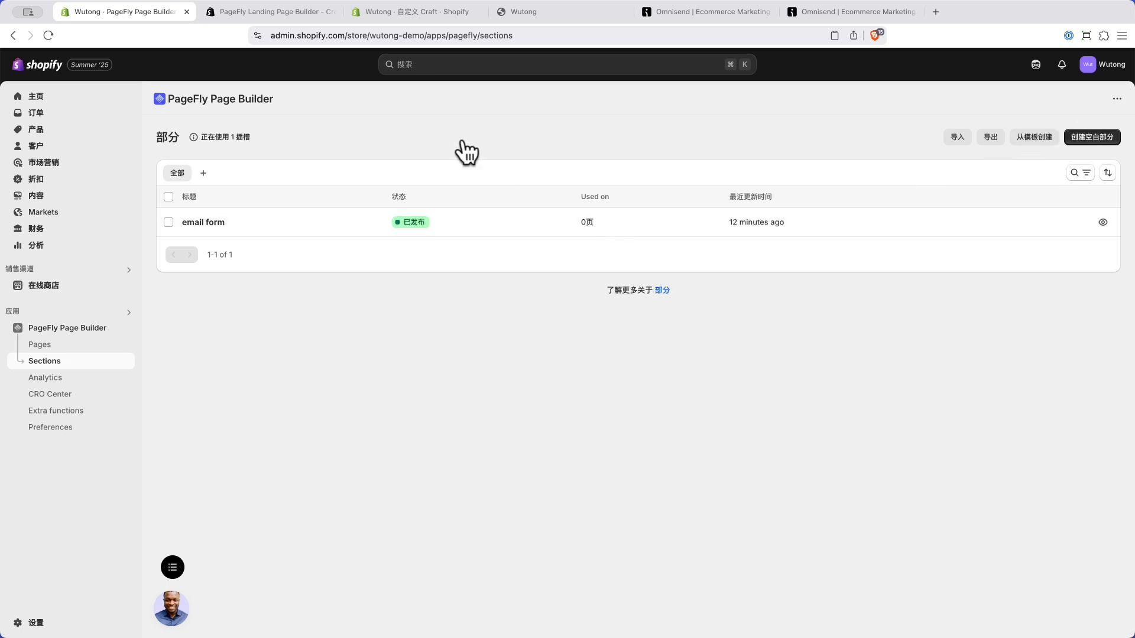
pyautogui.click(836, 12)
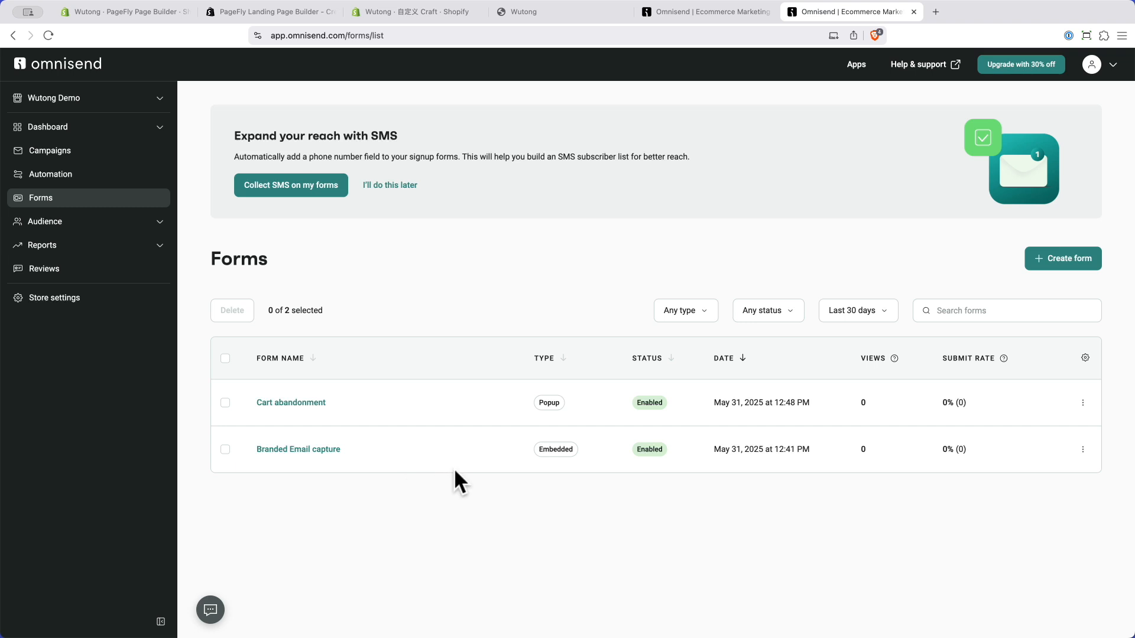
# Step: Browse Dashboard Goals and the Automation workflows, then start Create welcome workflow from the Goals checklist
pyautogui.click(57, 135)
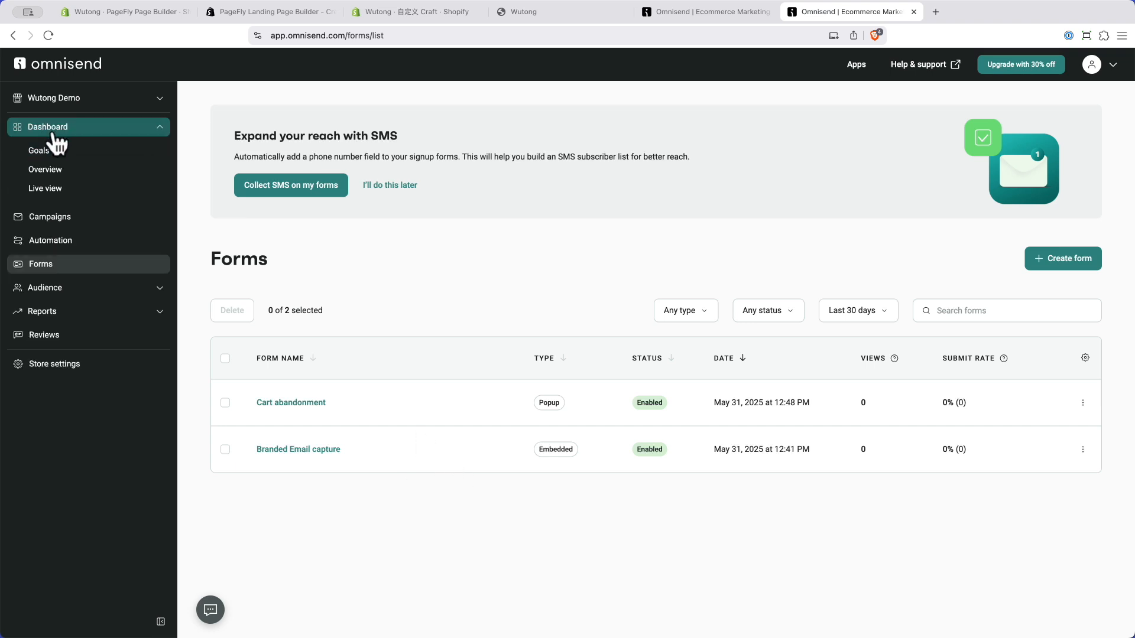
pyautogui.click(50, 150)
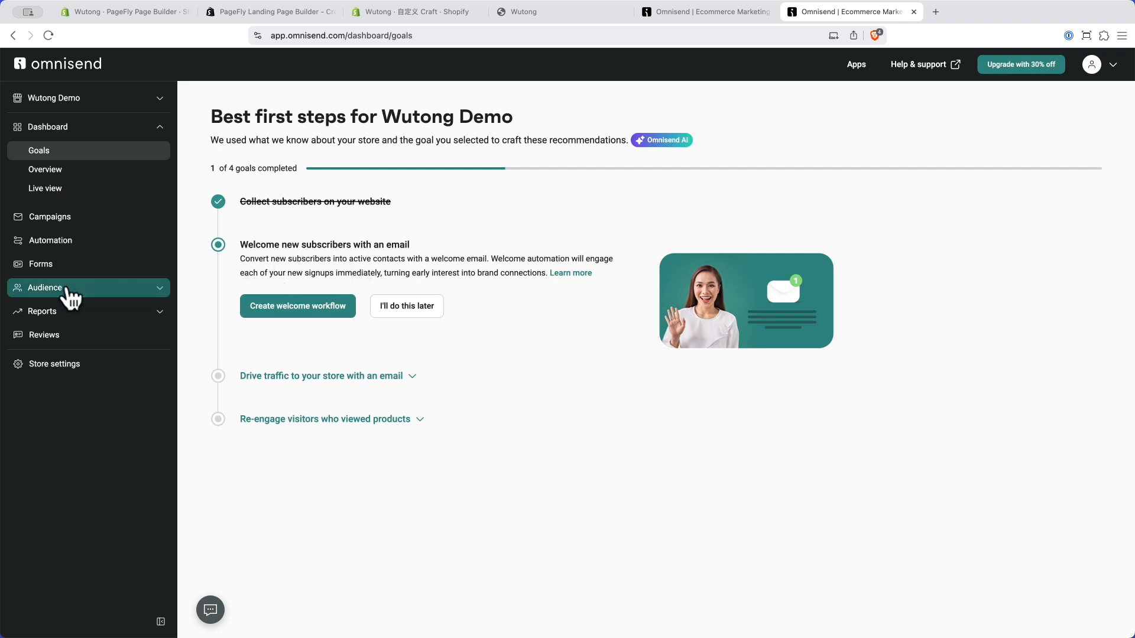
pyautogui.click(67, 247)
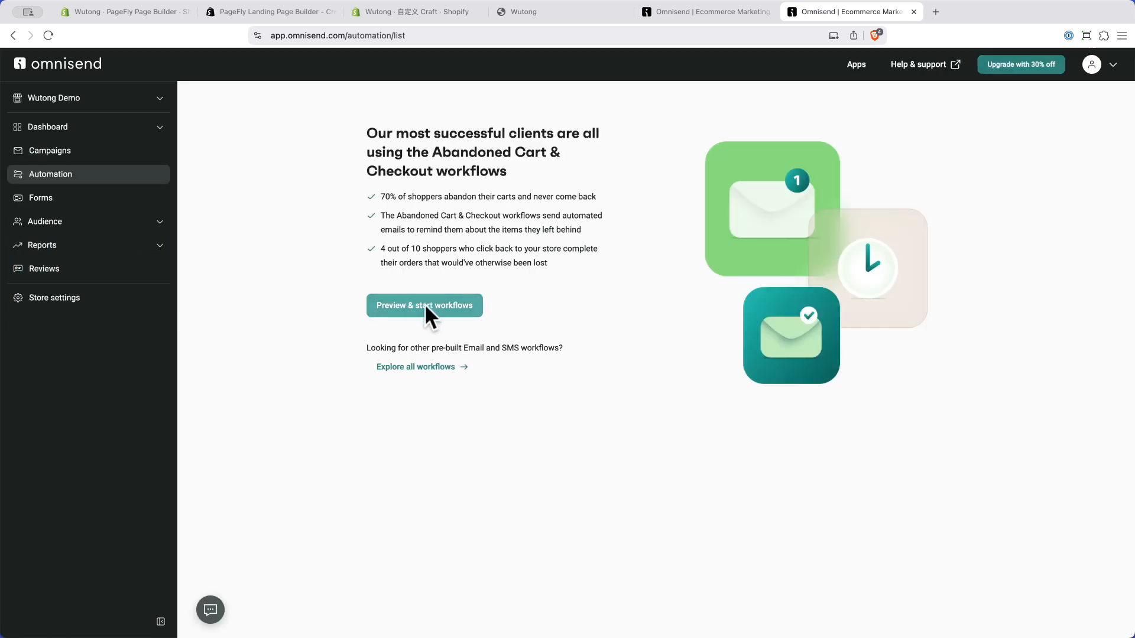
pyautogui.click(420, 368)
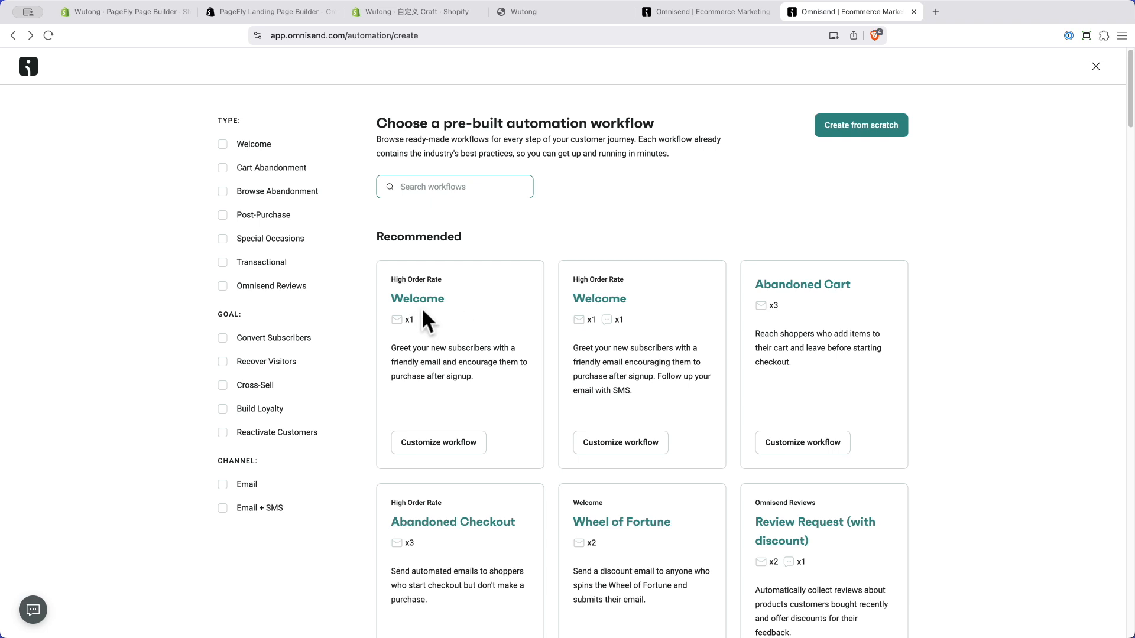
pyautogui.press('super+[')
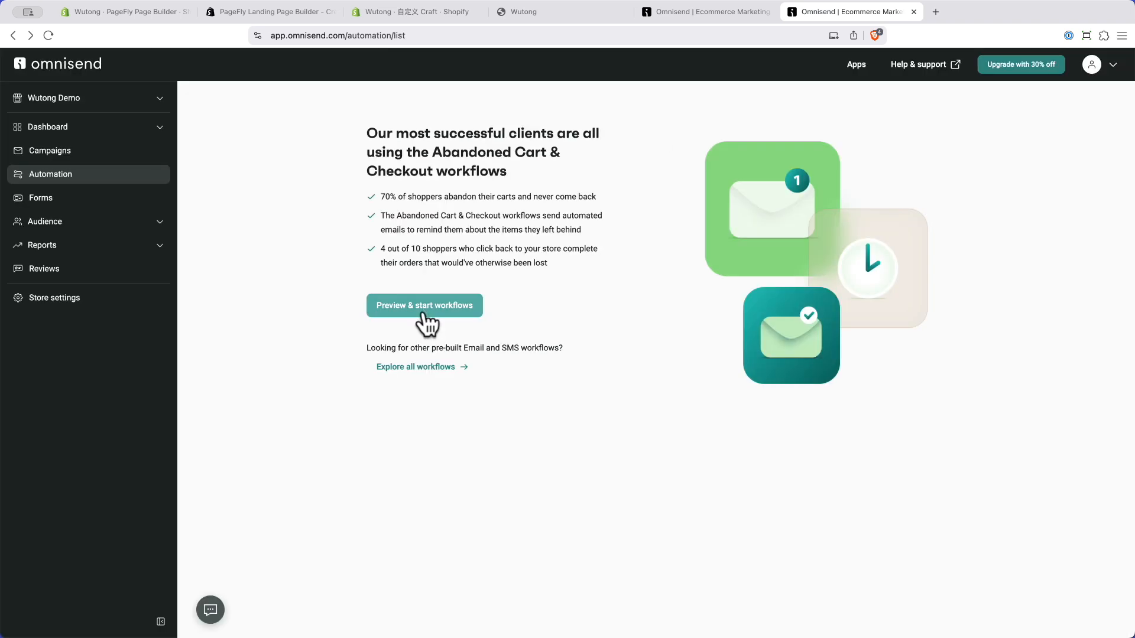
pyautogui.click(69, 129)
pyautogui.click(56, 151)
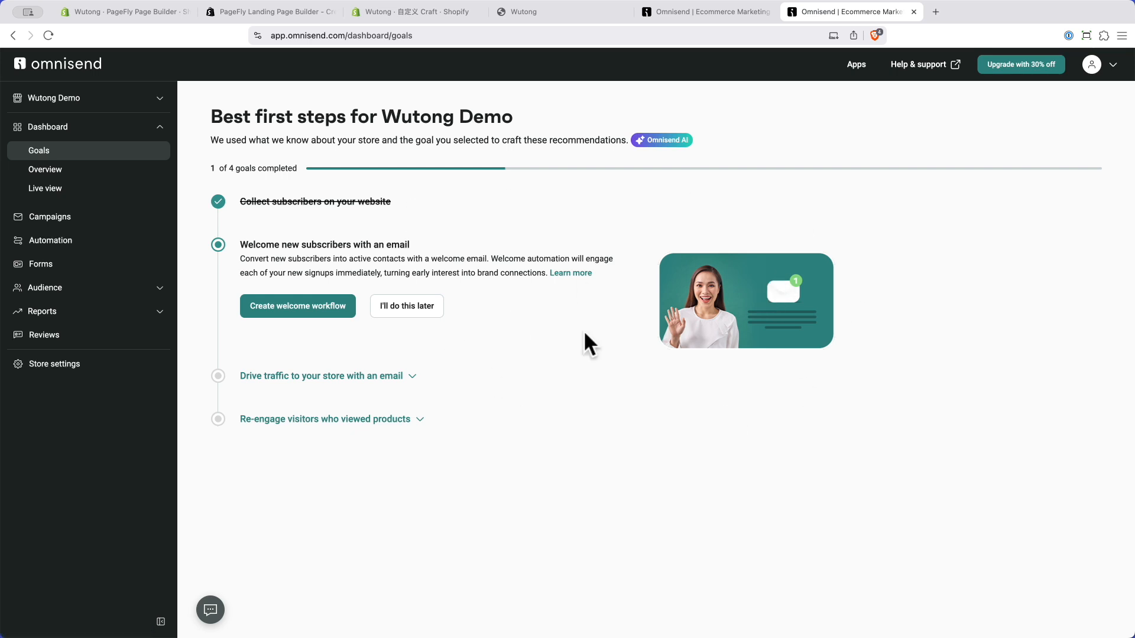
pyautogui.click(296, 319)
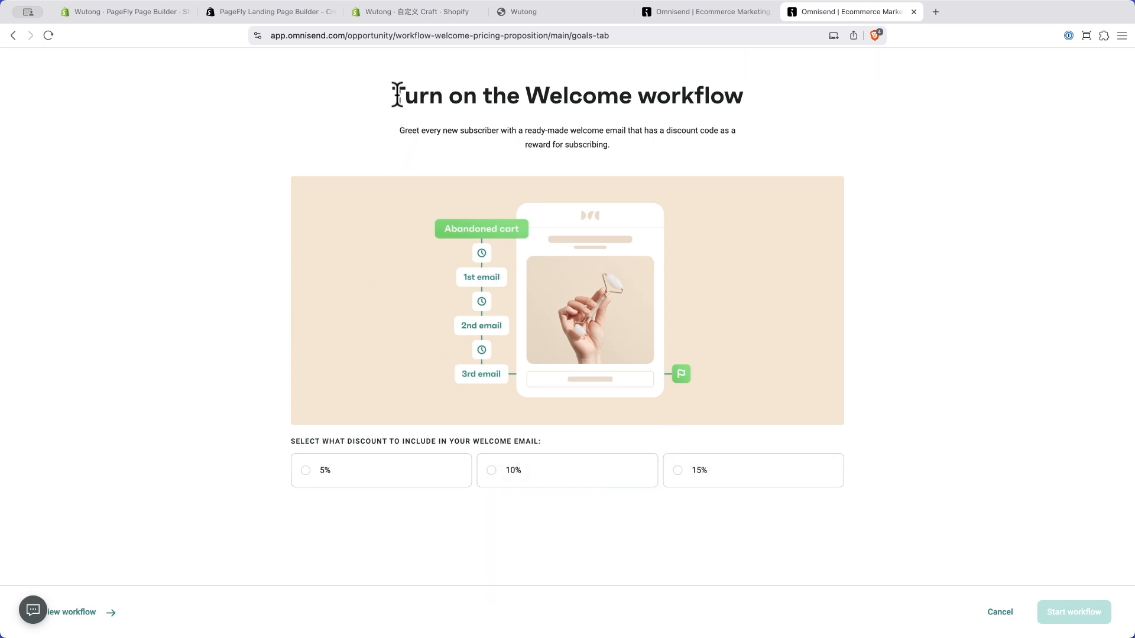
# Step: Start the Welcome workflow with a 10% discount, stay on the Free plan, and view the Automation list
pyautogui.moveTo(393, 94); pyautogui.dragTo(747, 96)
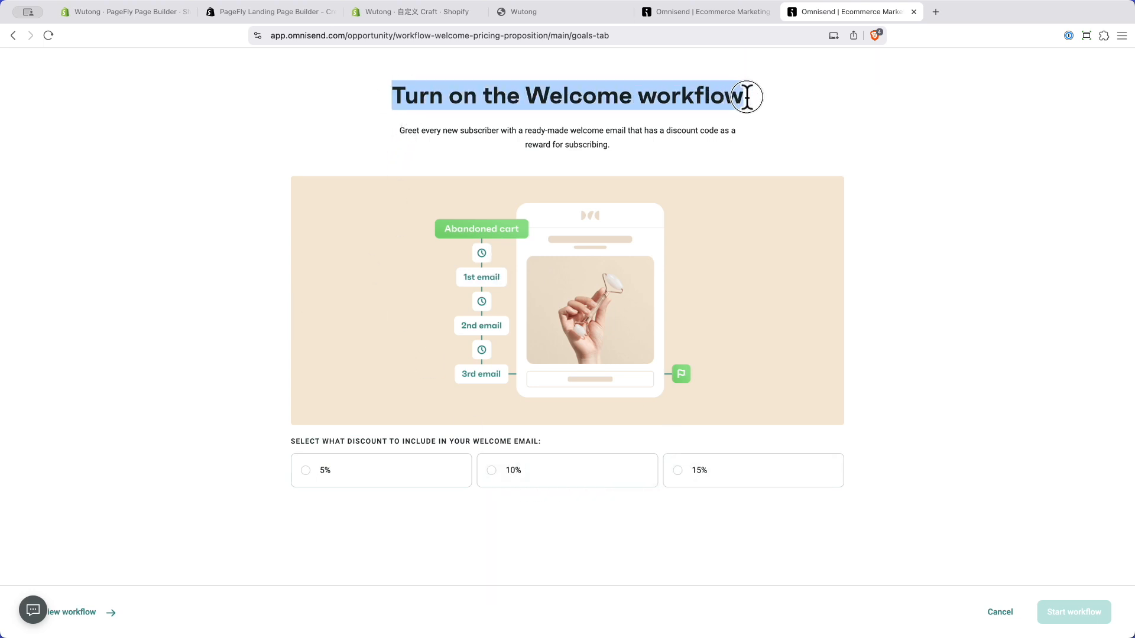
pyautogui.click(877, 102)
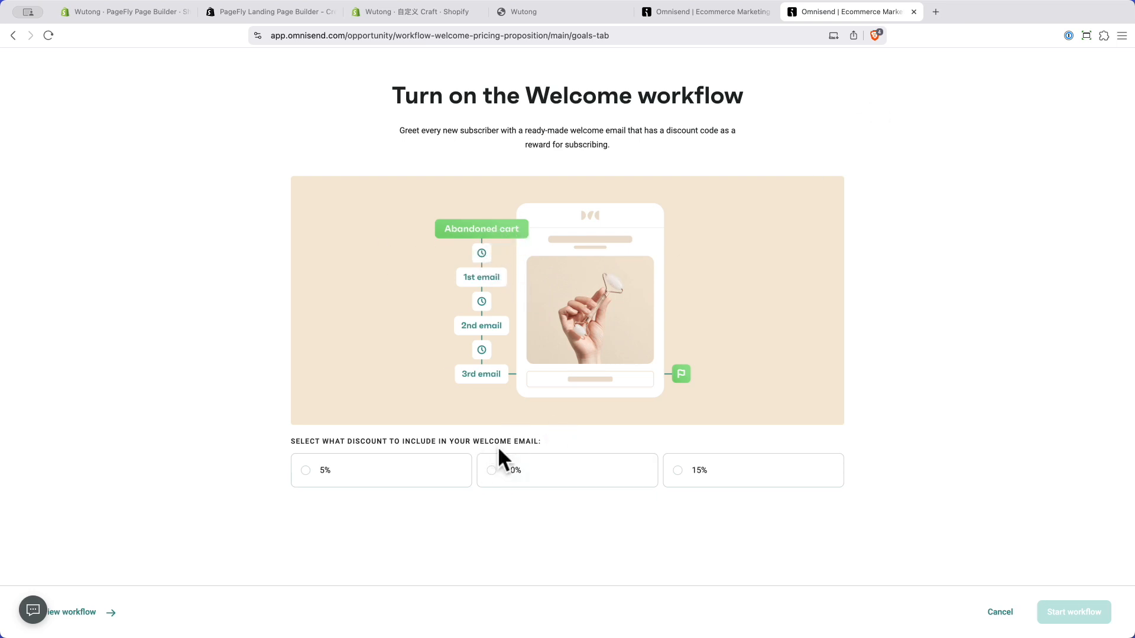
pyautogui.click(490, 480)
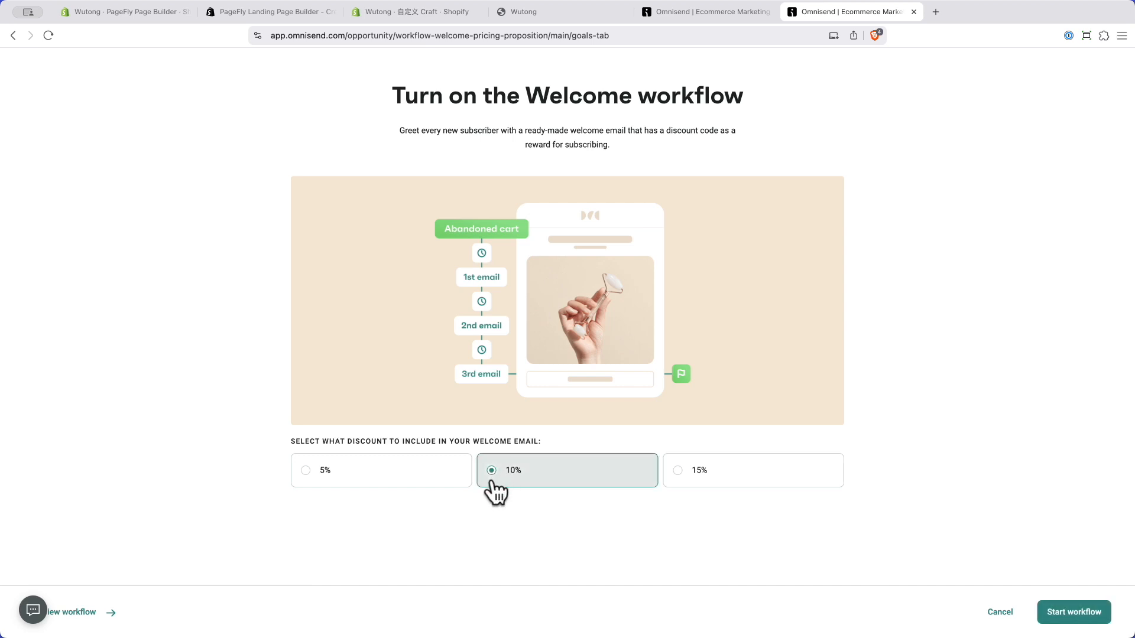
pyautogui.click(1073, 610)
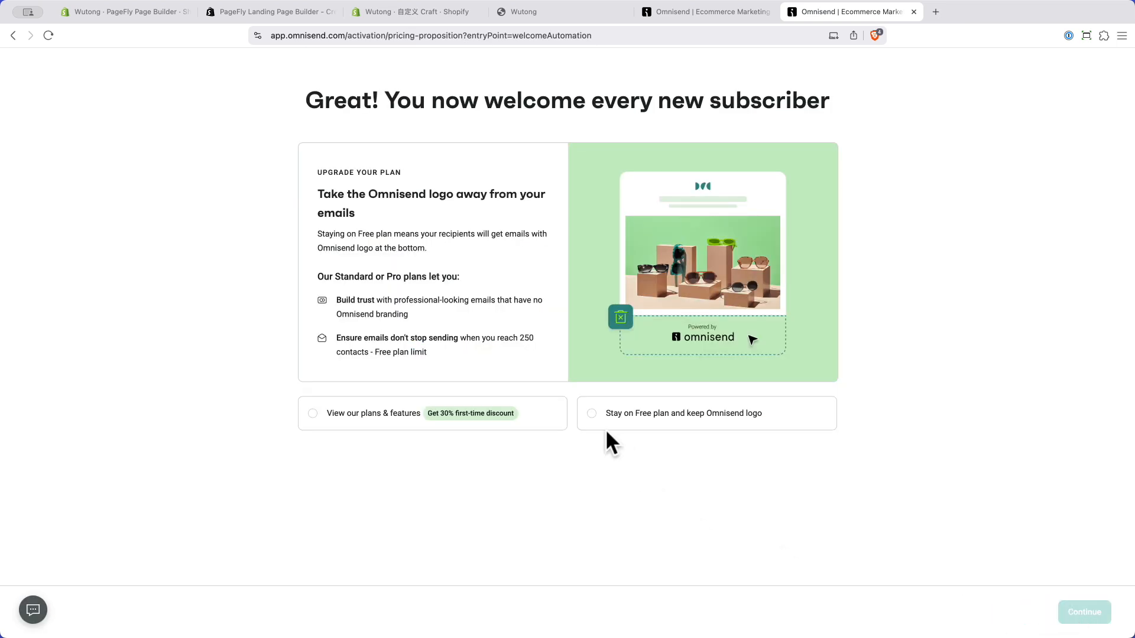
pyautogui.click(591, 414)
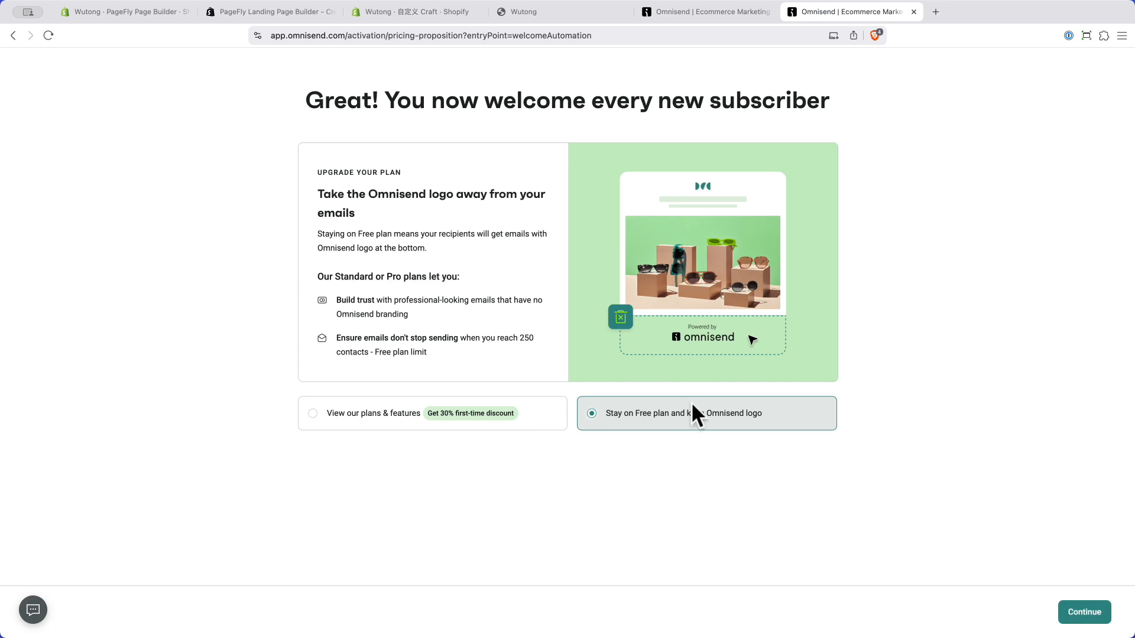
pyautogui.click(1076, 610)
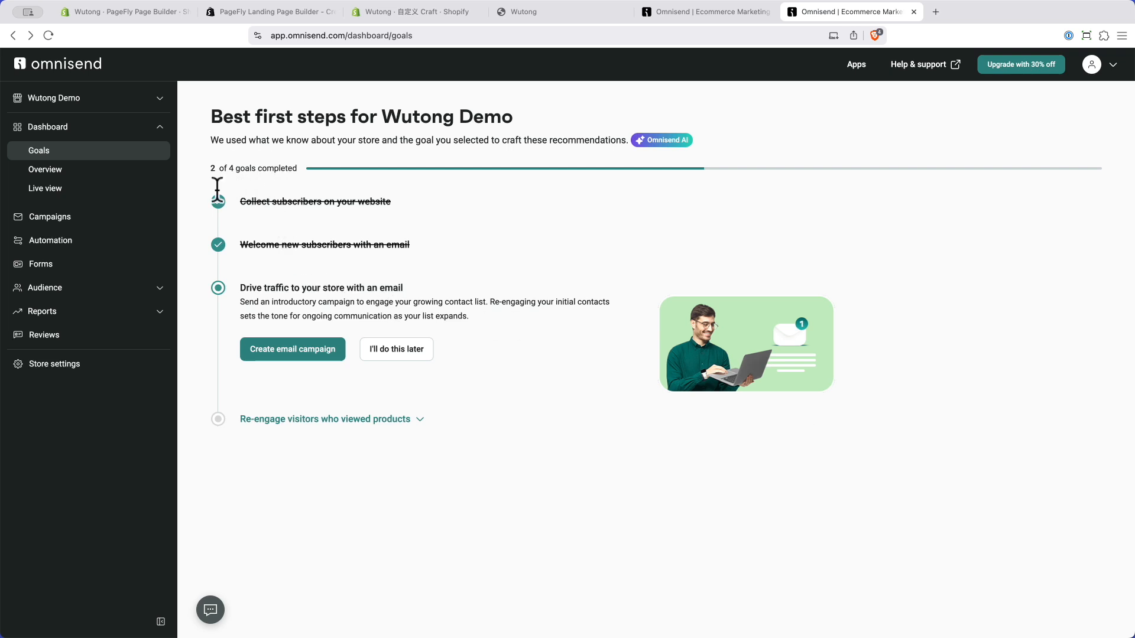
pyautogui.click(68, 242)
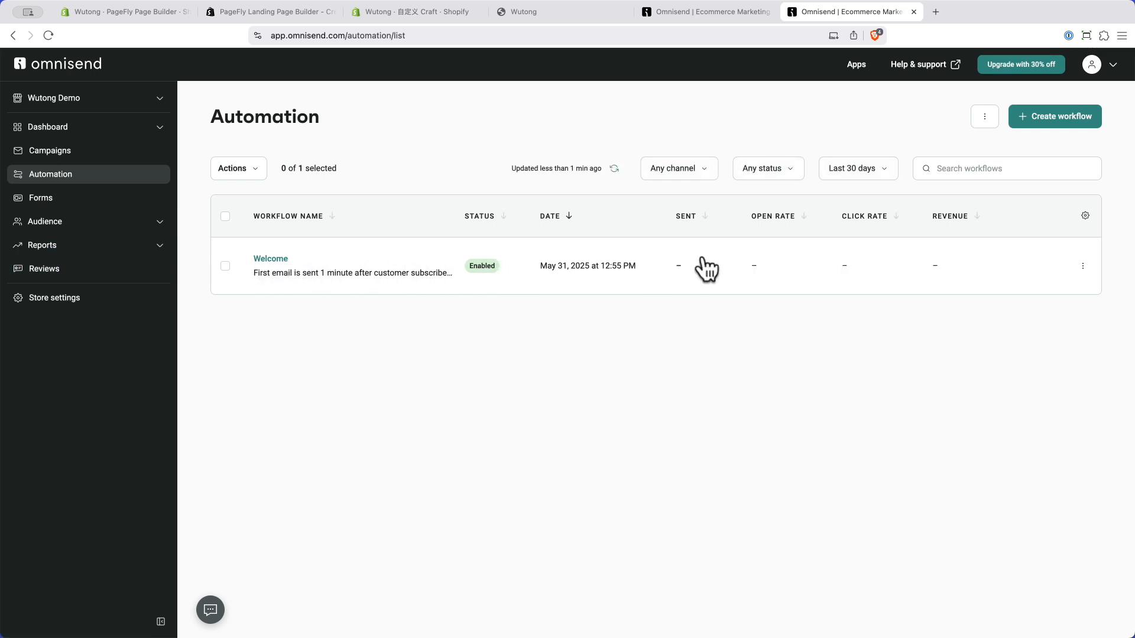
# Step: Open the Welcome workflow, check its trigger and one-minute wait, then edit the welcome email's content
pyautogui.click(270, 259)
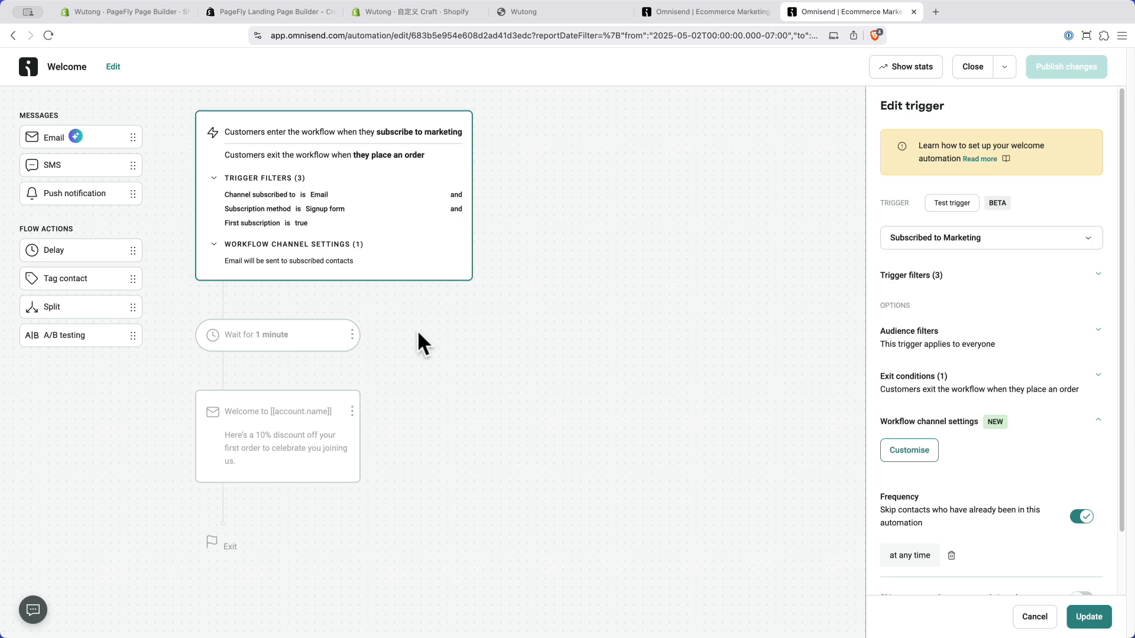
pyautogui.click(311, 335)
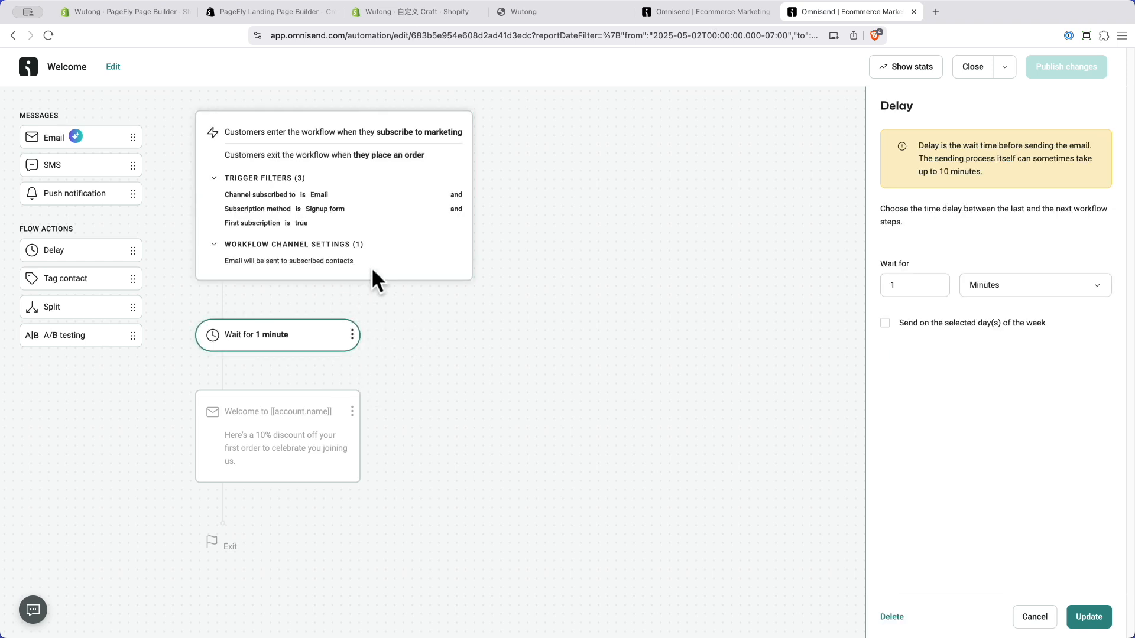
pyautogui.click(371, 267)
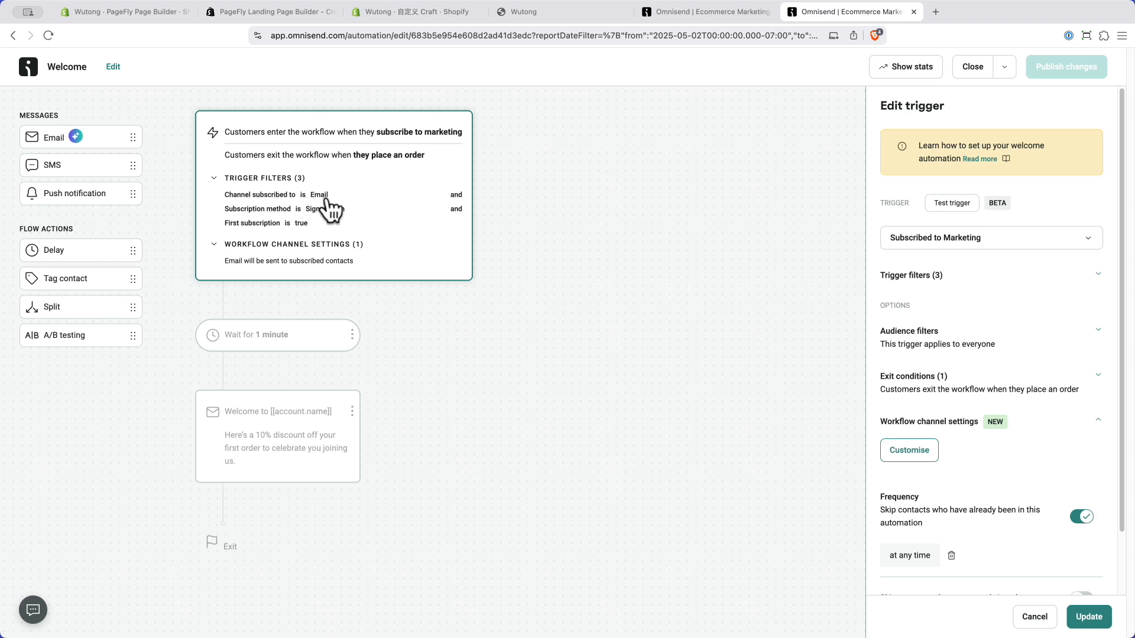
pyautogui.click(734, 248)
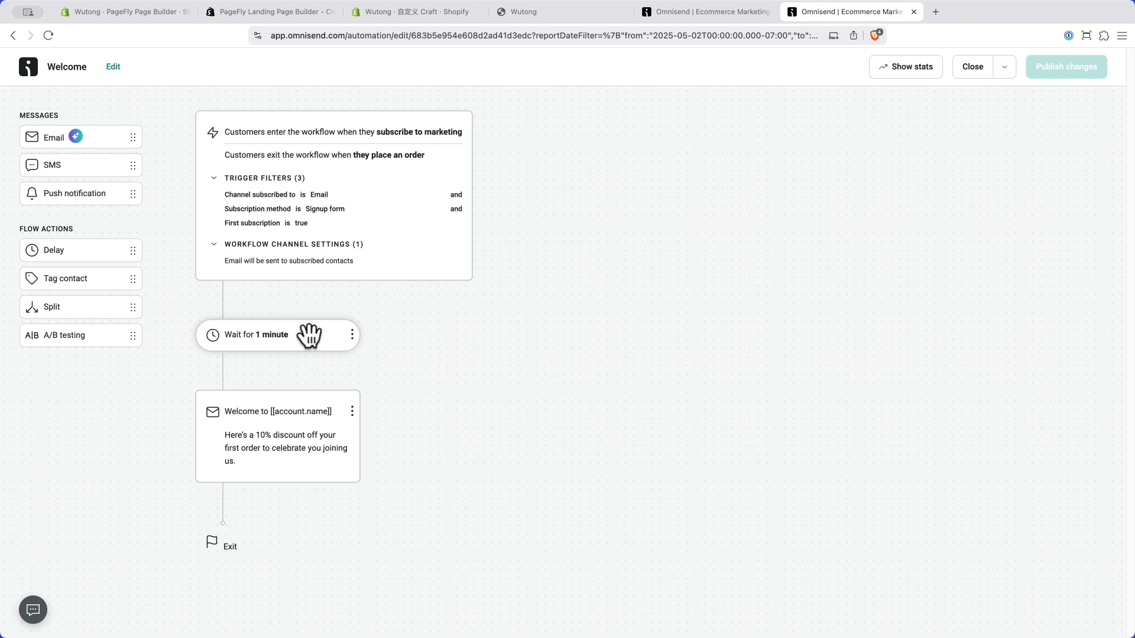
pyautogui.click(263, 423)
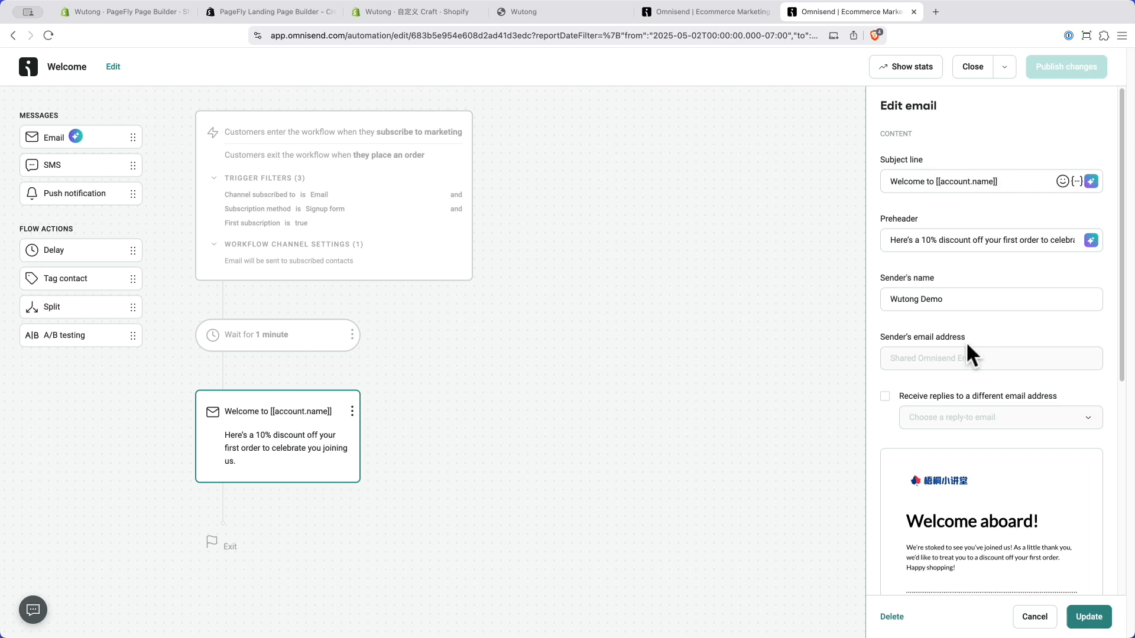
pyautogui.scroll(-1, 962, 352)
pyautogui.scroll(-5, 962, 354)
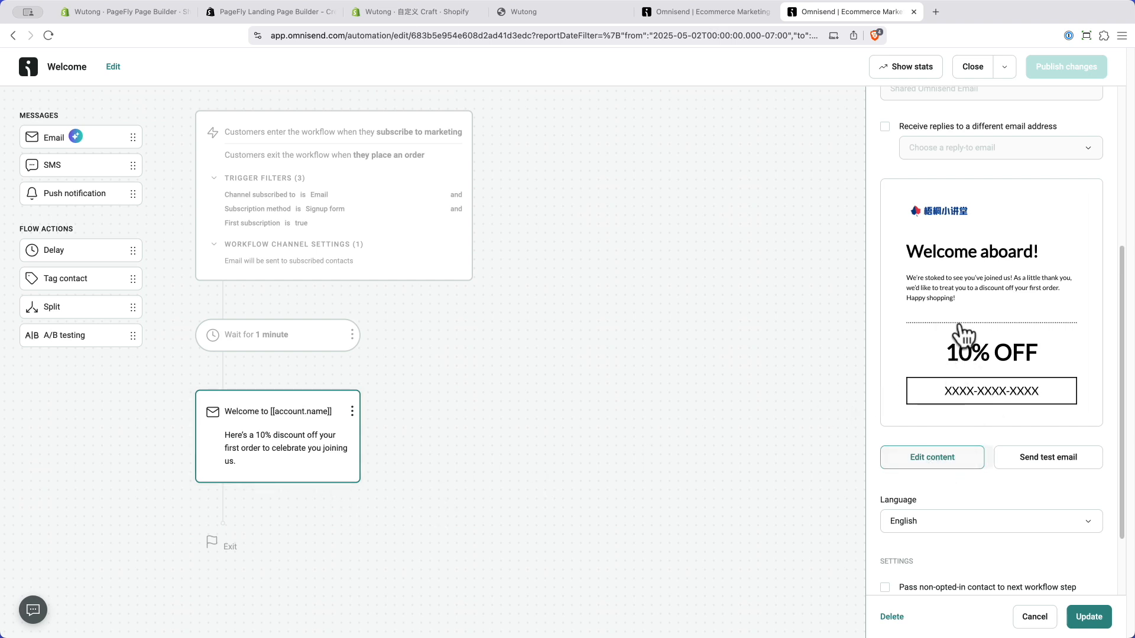
pyautogui.click(928, 456)
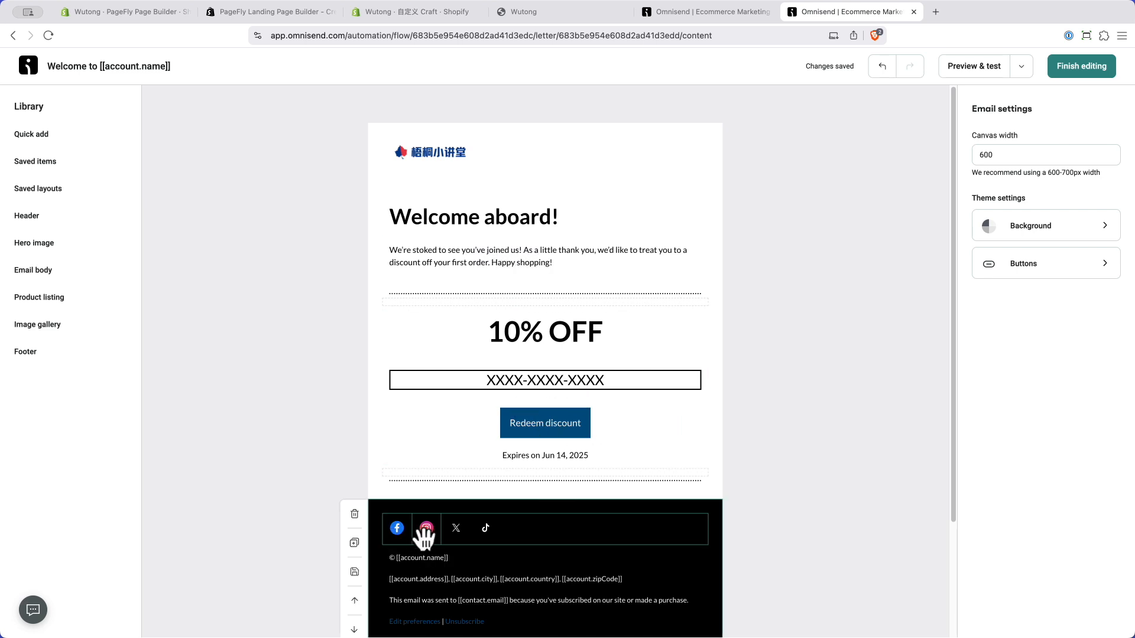
# Step: Select the 10% OFF discount code block in the welcome email to show its settings
pyautogui.scroll(-2, 461, 550)
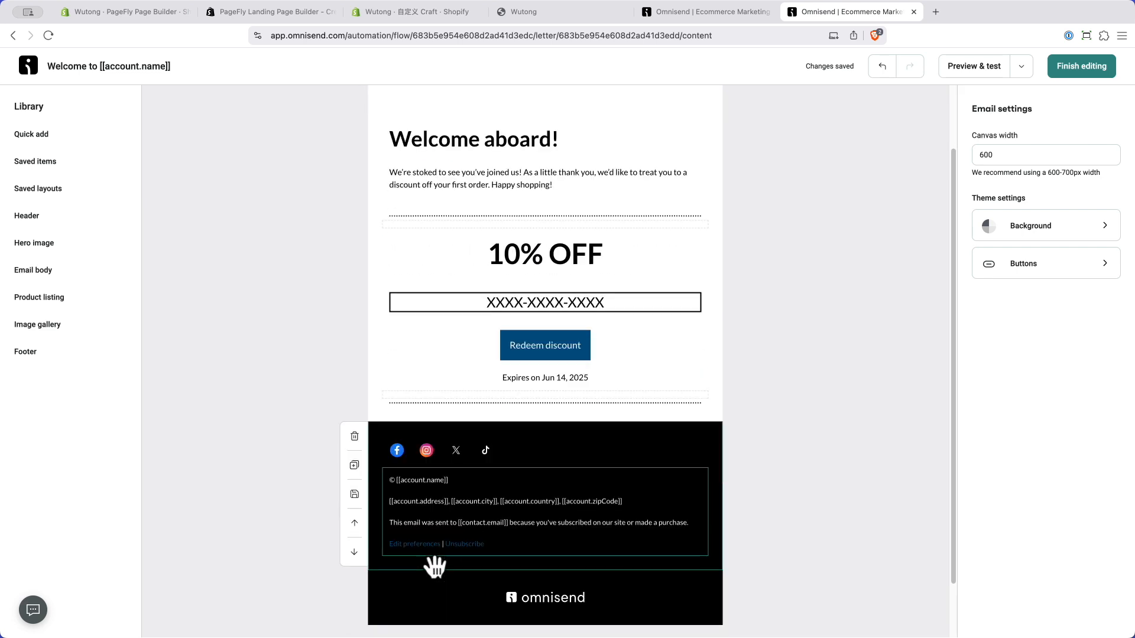
pyautogui.scroll(-1, 449, 572)
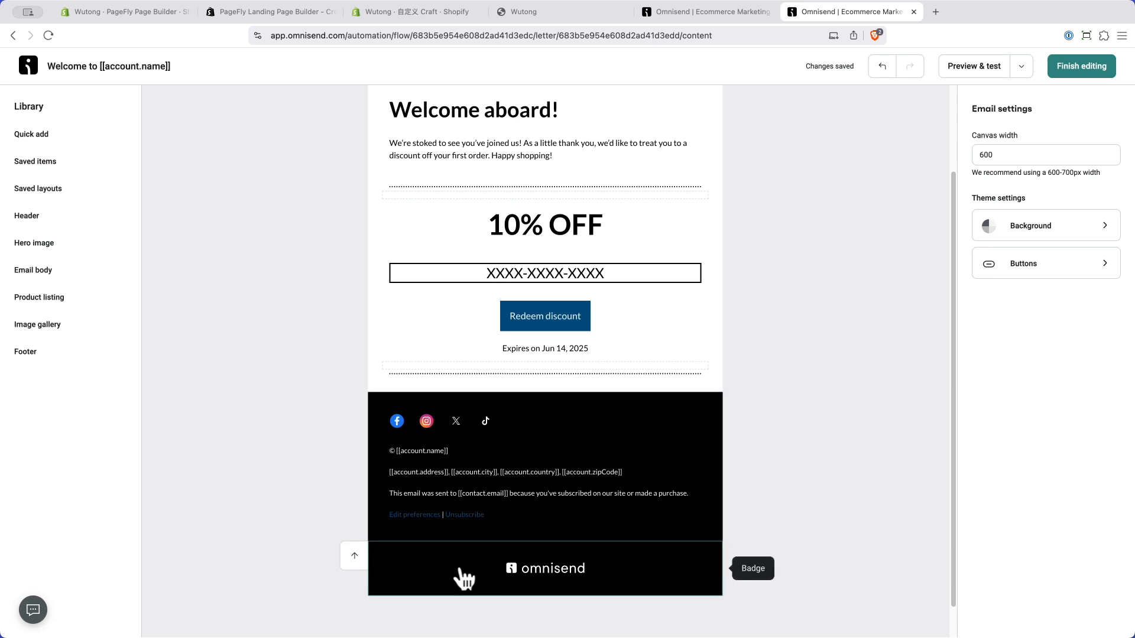
pyautogui.scroll(3, 462, 576)
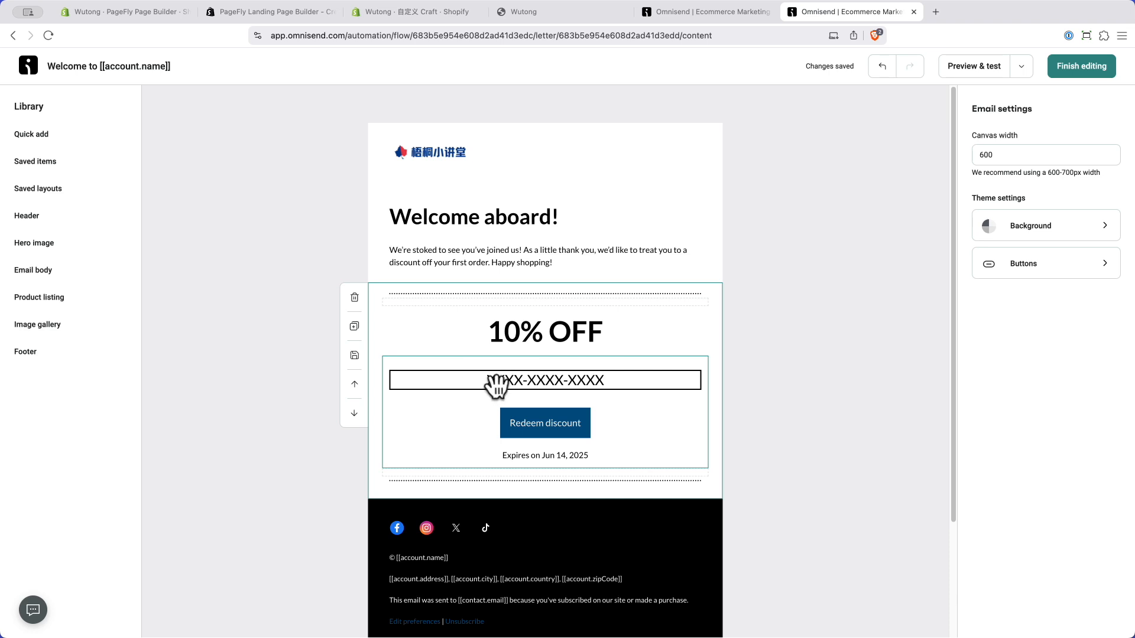
pyautogui.click(621, 384)
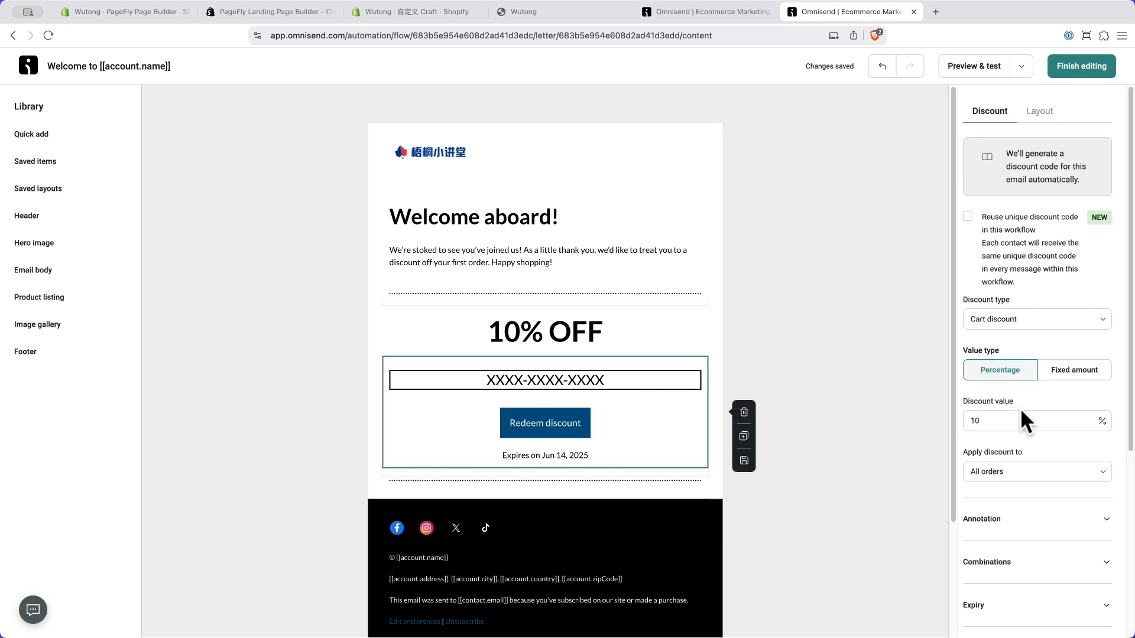
# Step: Change the discount's expiry from 14 to 15 days and finish editing
pyautogui.scroll(-1, 1038, 424)
pyautogui.scroll(-5, 1035, 467)
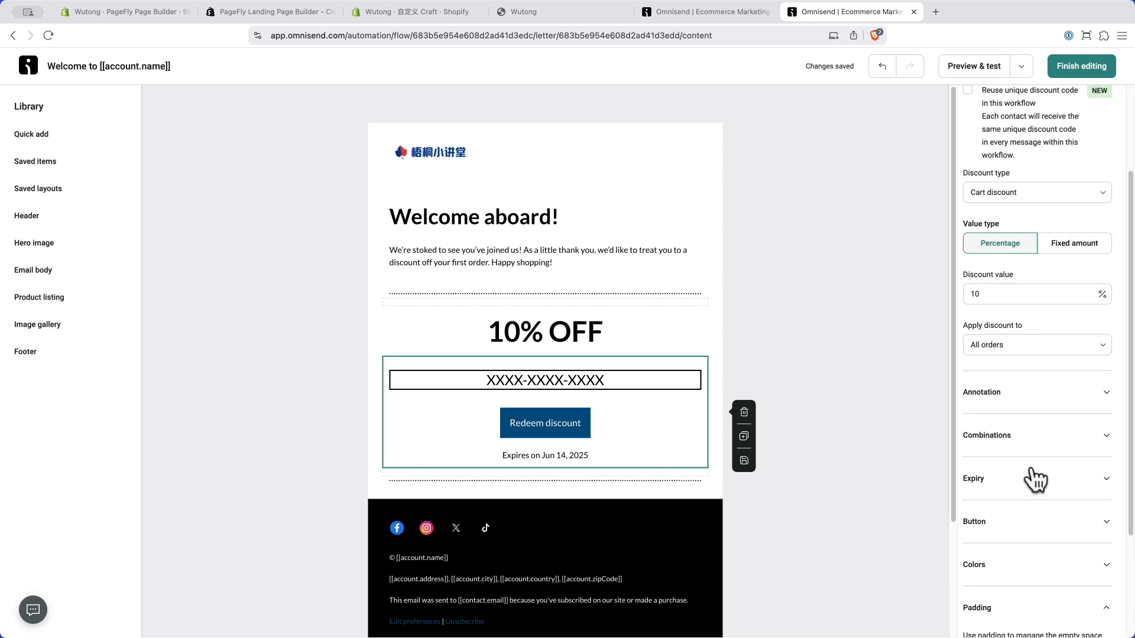
pyautogui.scroll(-3, 1033, 476)
pyautogui.click(1000, 368)
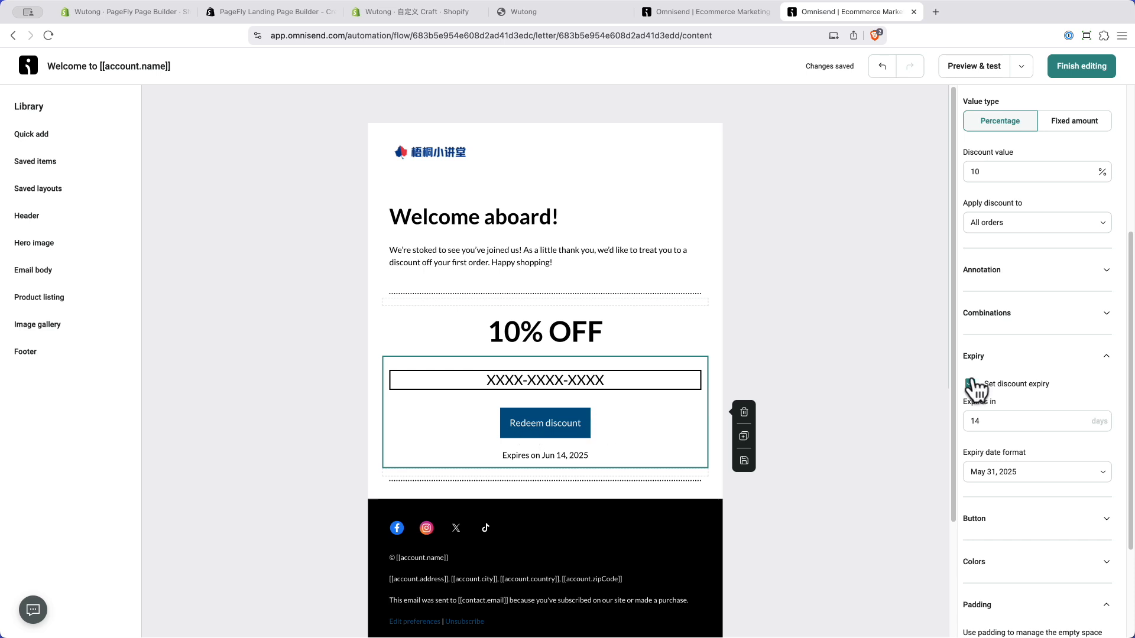
pyautogui.click(1004, 422)
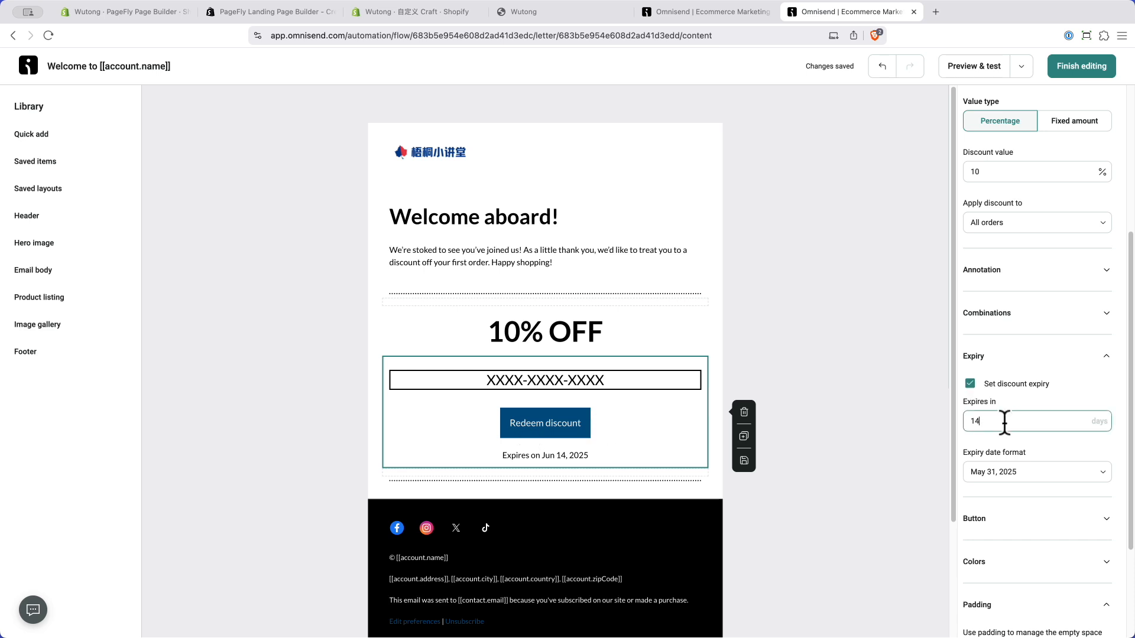
pyautogui.press('BackSpace')
pyautogui.write('5')
pyautogui.scroll(-3, 1027, 384)
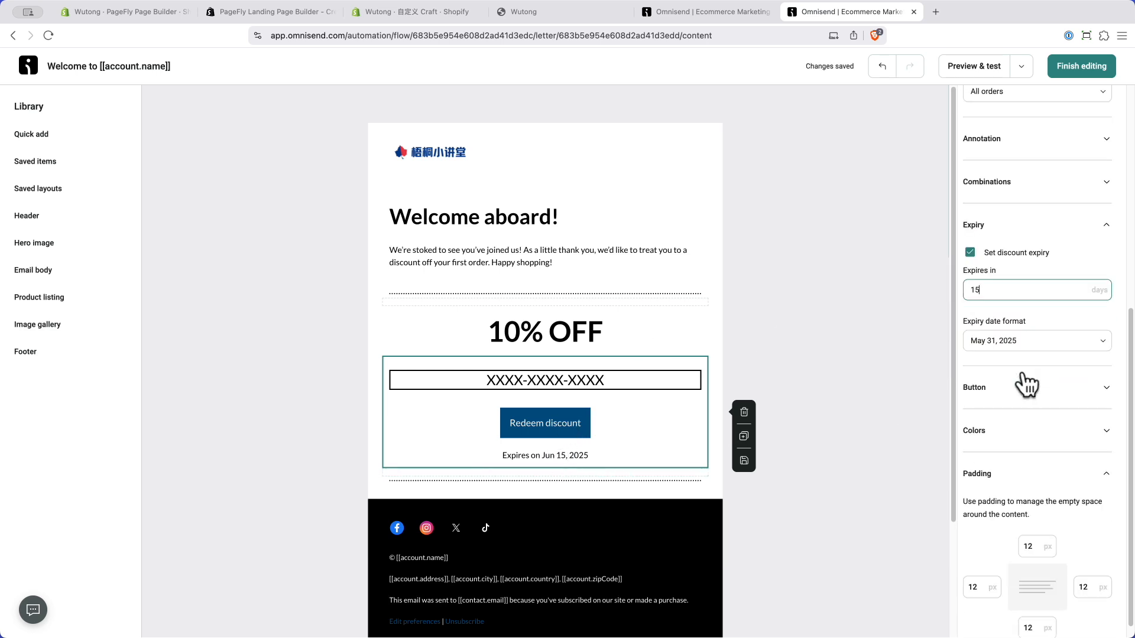
pyautogui.scroll(8, 1027, 384)
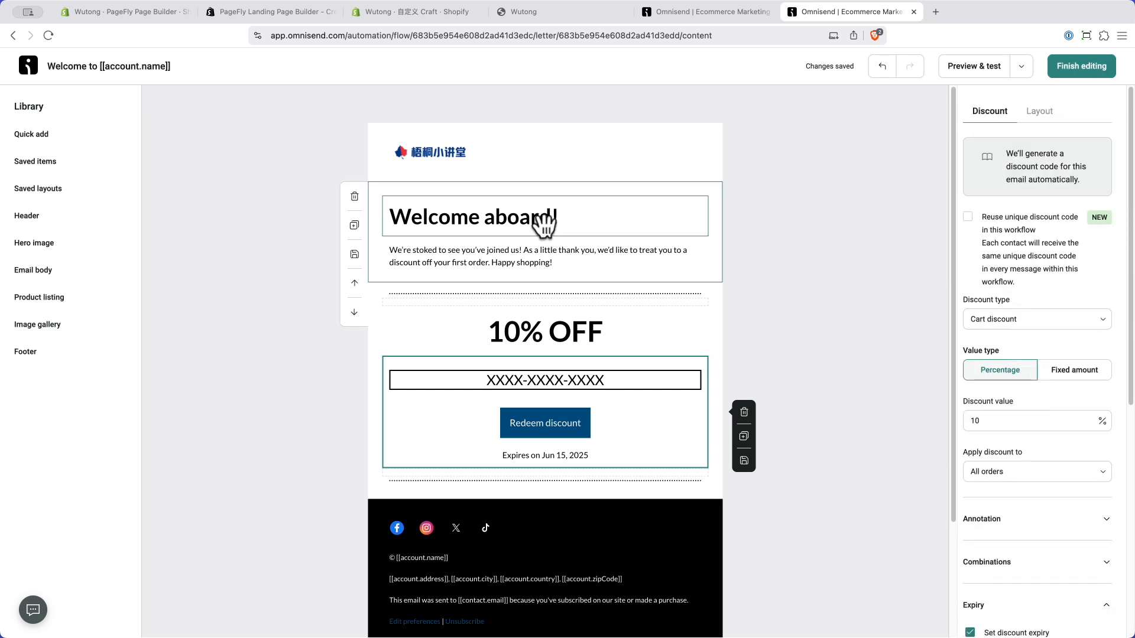
pyautogui.click(1077, 75)
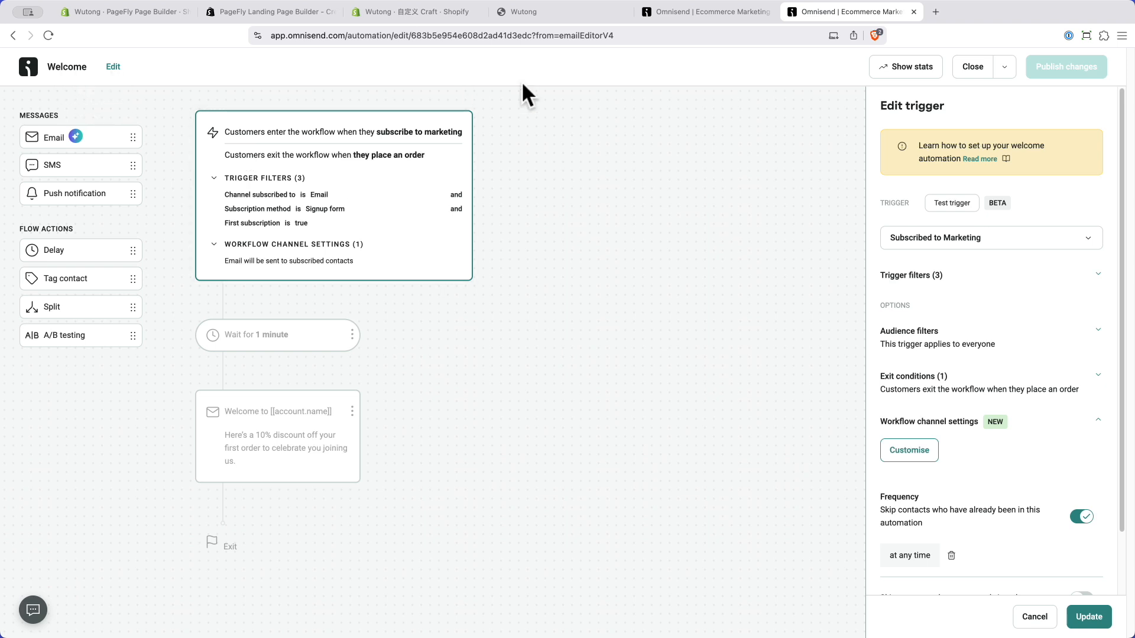
# Step: Close the workflow tab and open Dashboard > Goals, showing 2 of 4 goals completed
pyautogui.click(913, 11)
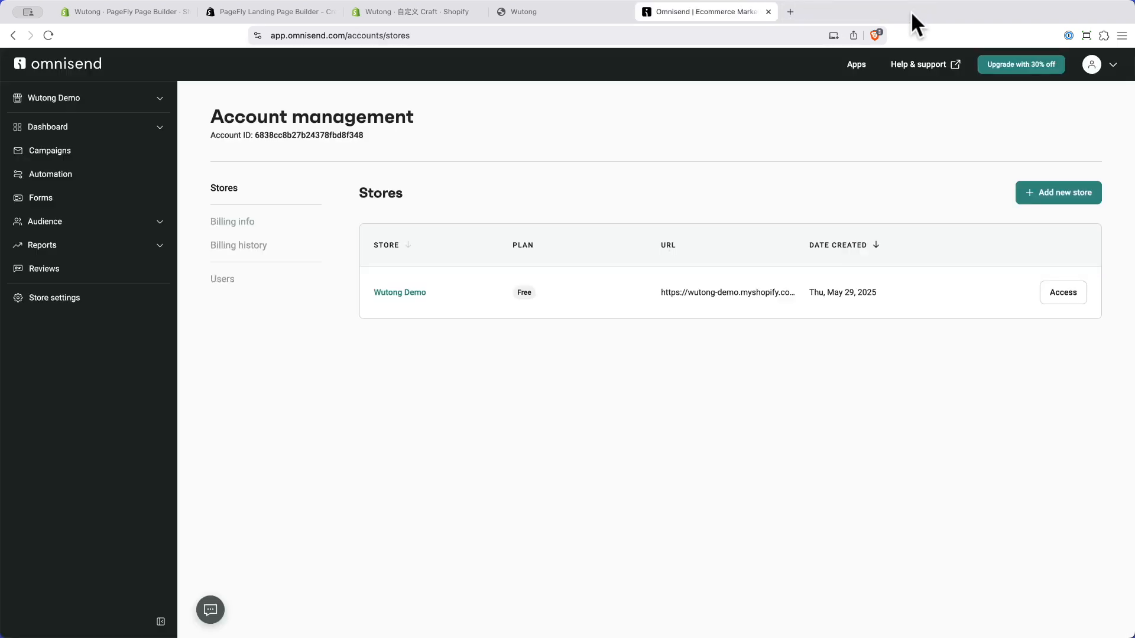
pyautogui.click(167, 126)
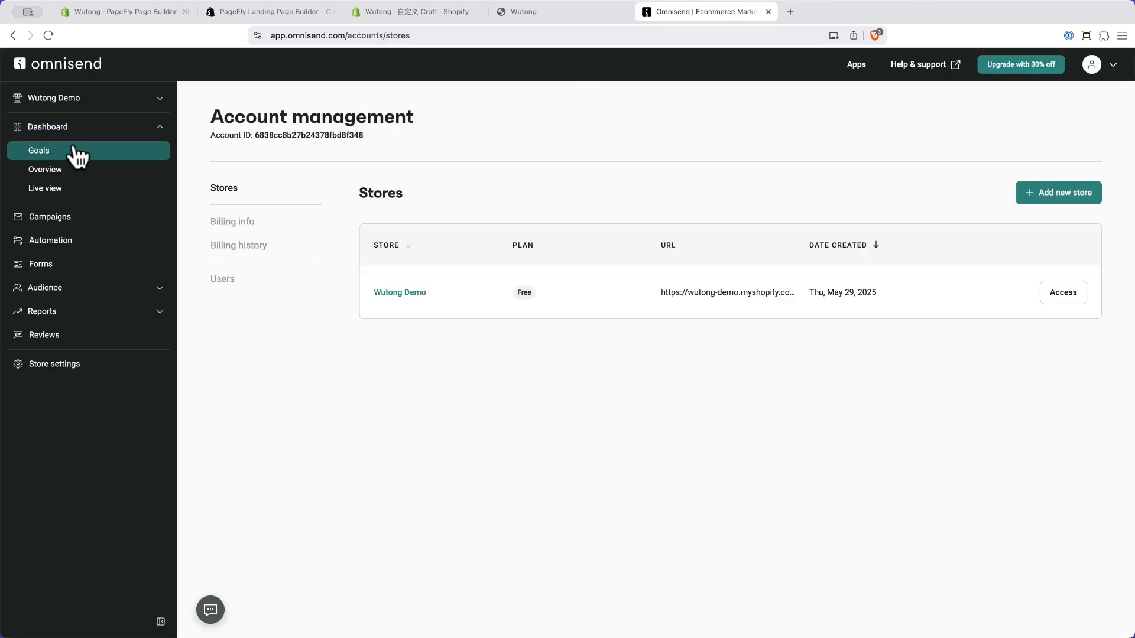
pyautogui.click(75, 155)
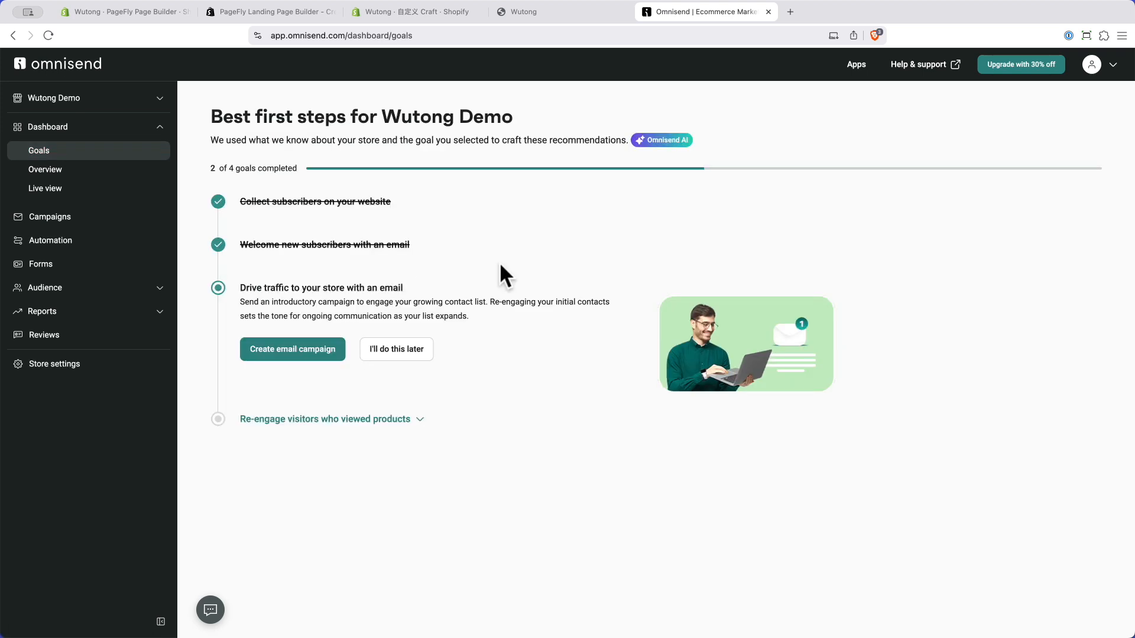
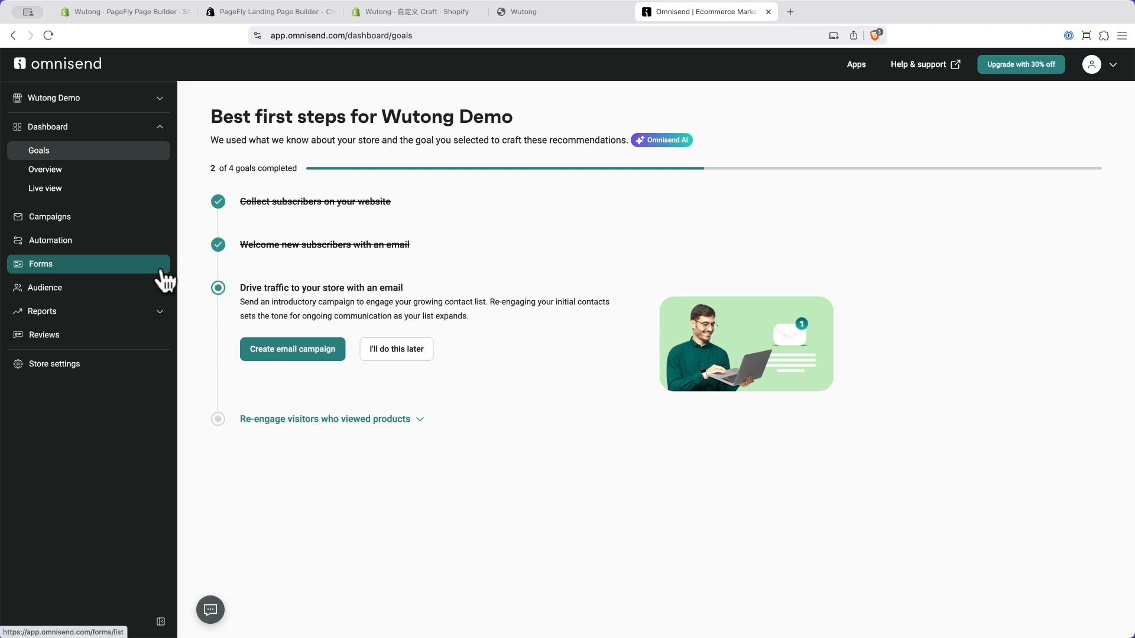
# Step: Go to Automation and start a new workflow from the pre-built template gallery
pyautogui.click(63, 251)
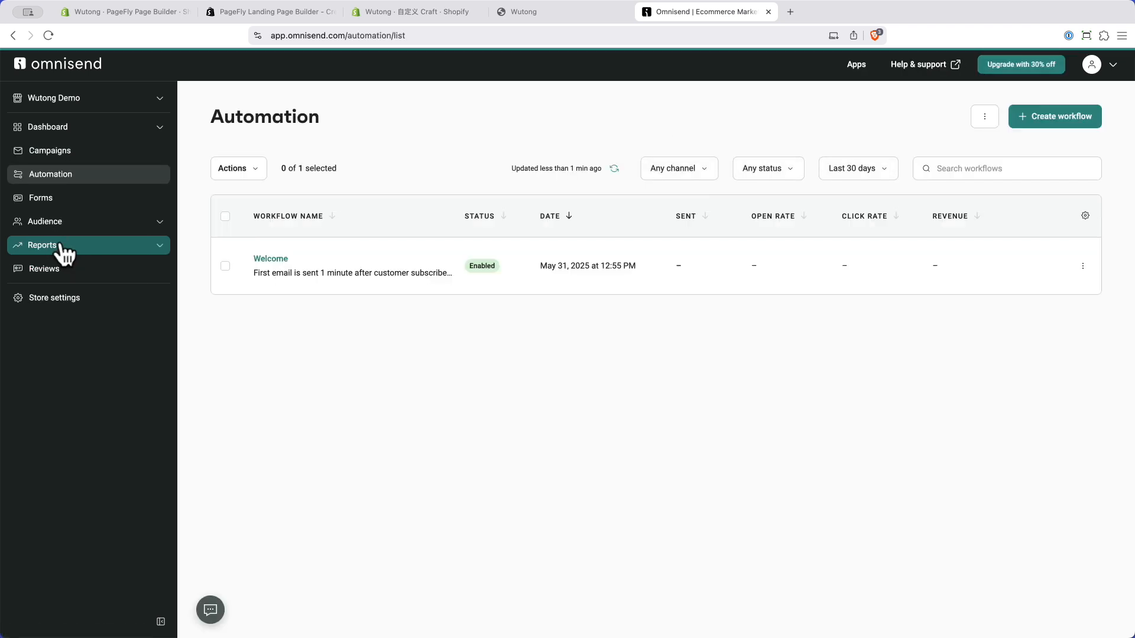
pyautogui.click(1061, 121)
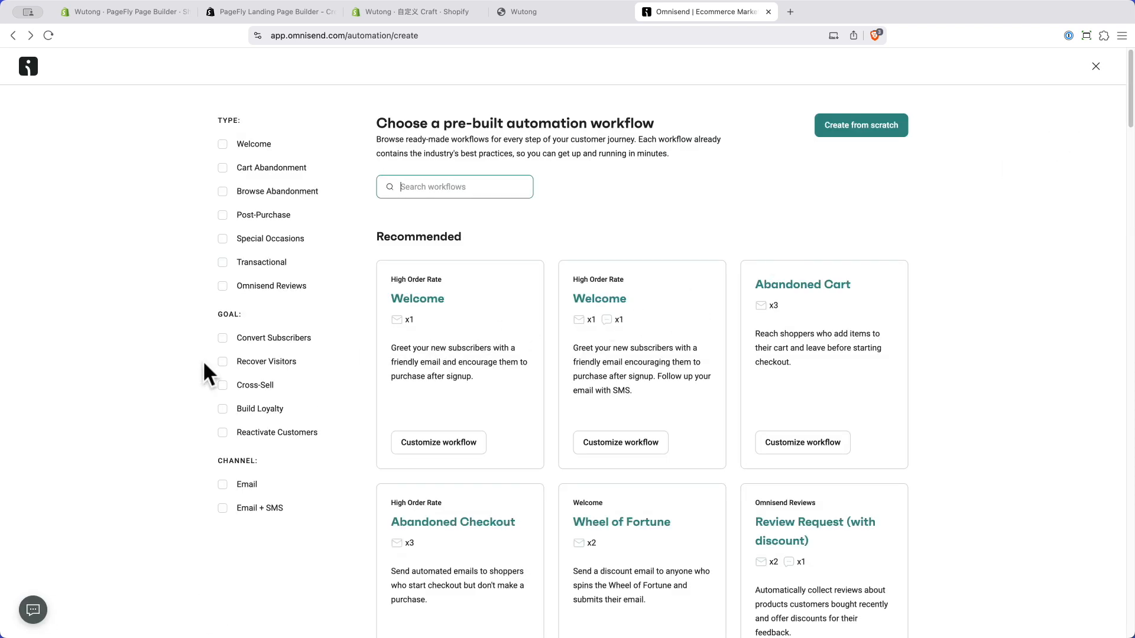
# Step: Filter templates to Cart Abandonment and customize the Abandoned Cart template
pyautogui.click(242, 172)
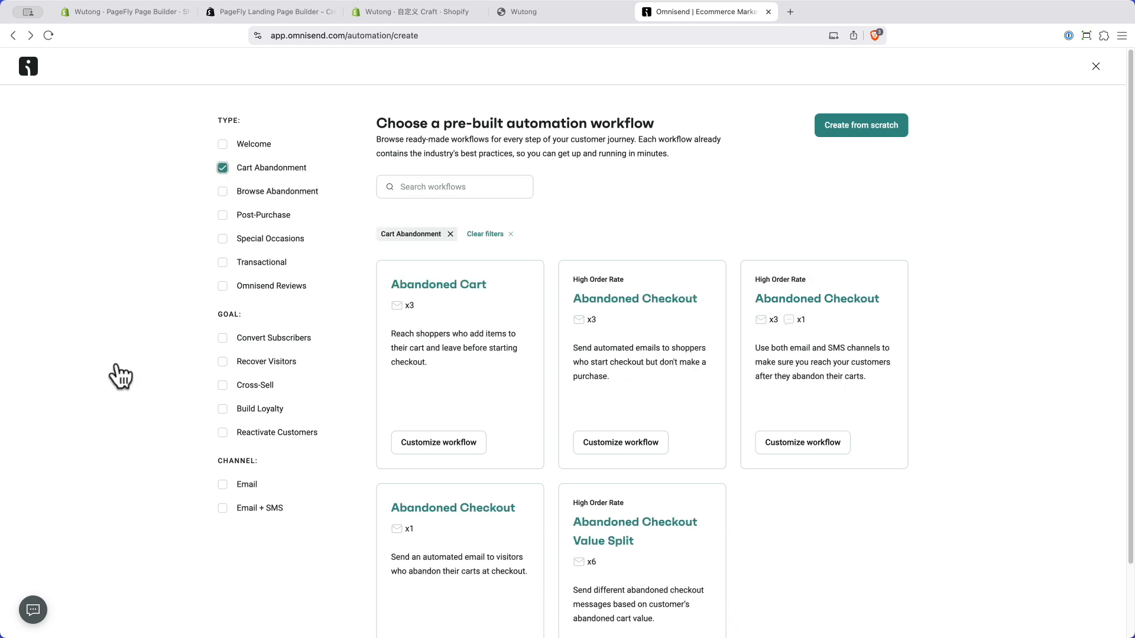
pyautogui.scroll(-2, 121, 371)
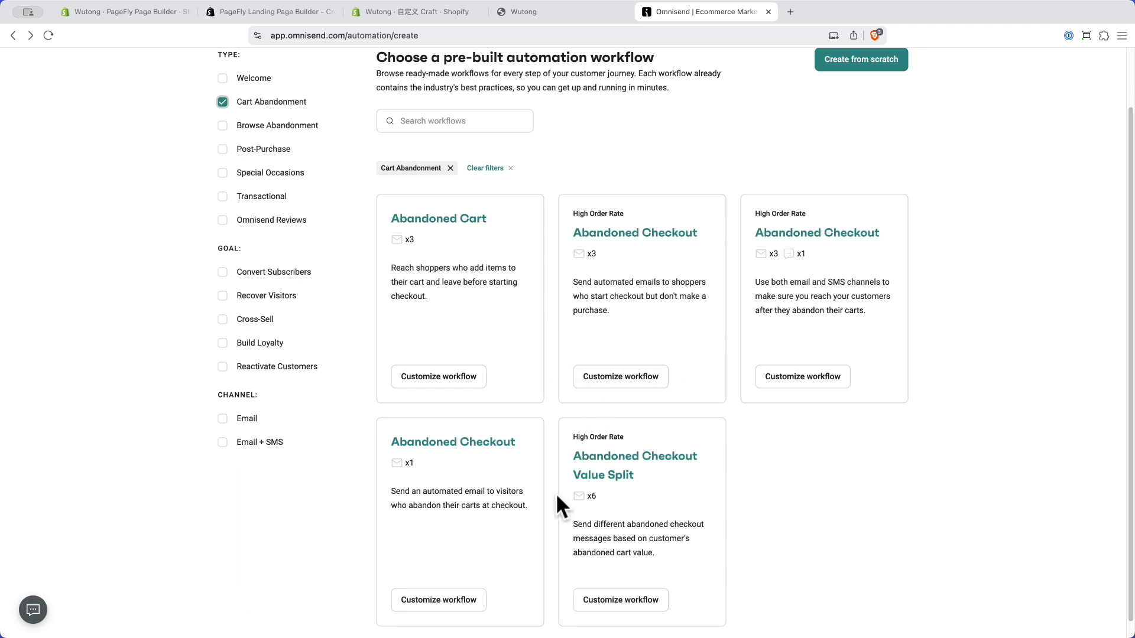
pyautogui.click(431, 387)
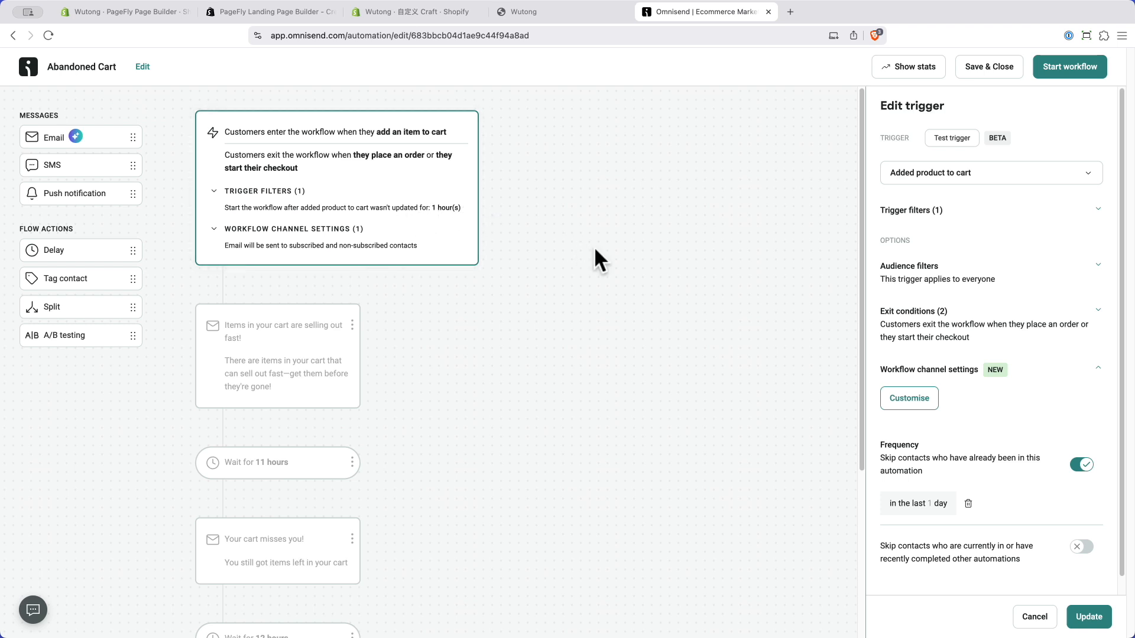
# Step: Check the Abandoned Cart trigger's 1-hour inactivity filter and update the trigger settings
pyautogui.click(583, 273)
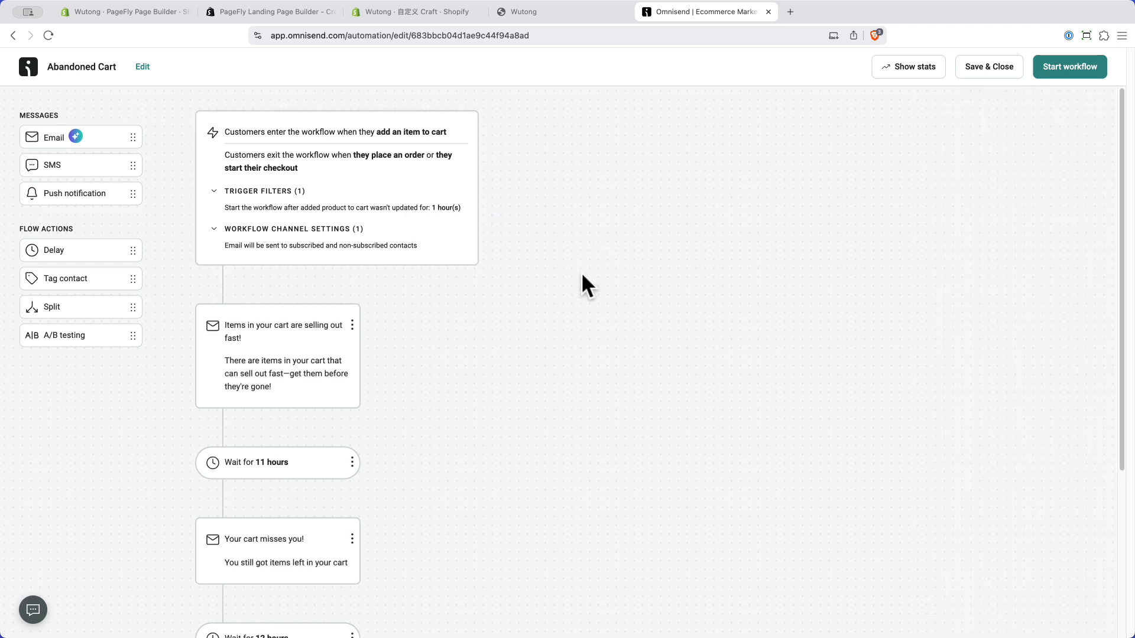
pyautogui.click(420, 192)
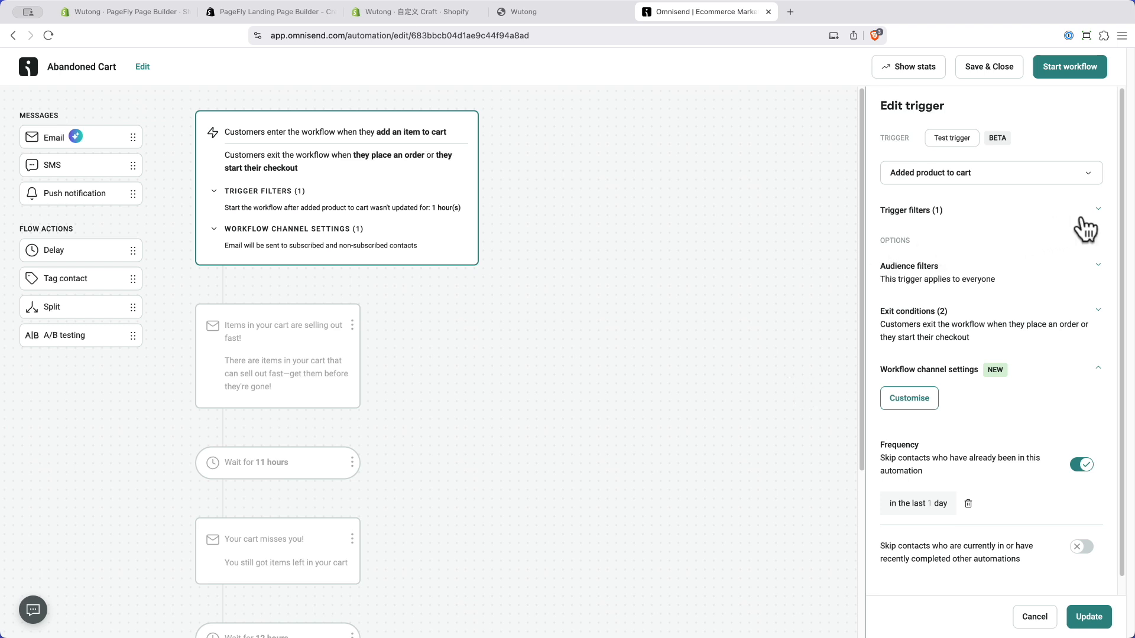
pyautogui.click(1097, 211)
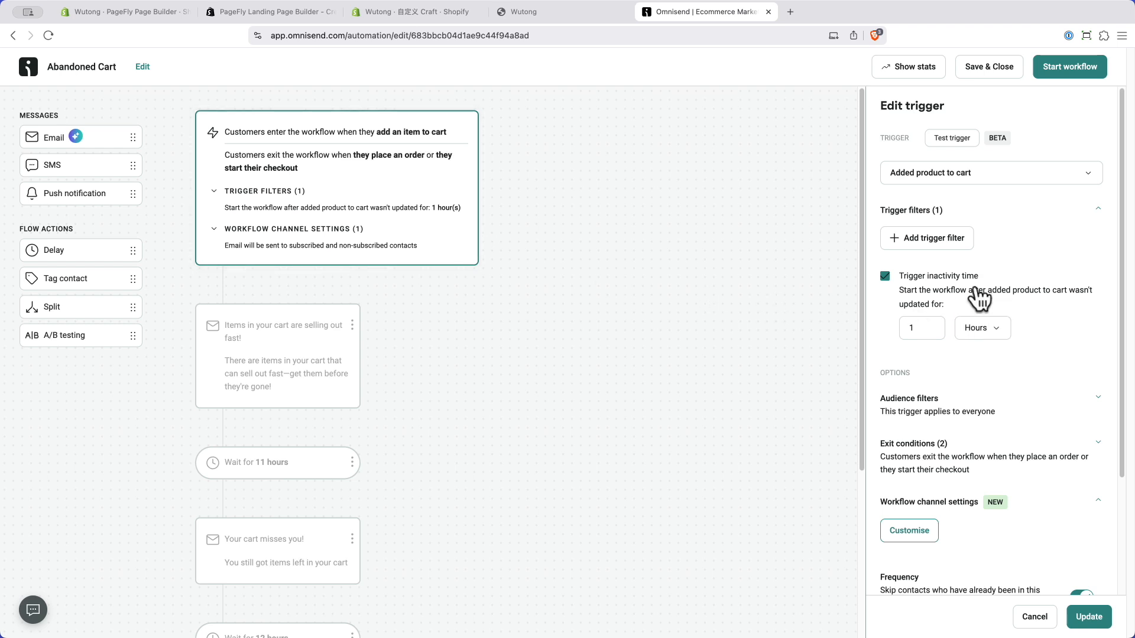
pyautogui.scroll(-3, 963, 520)
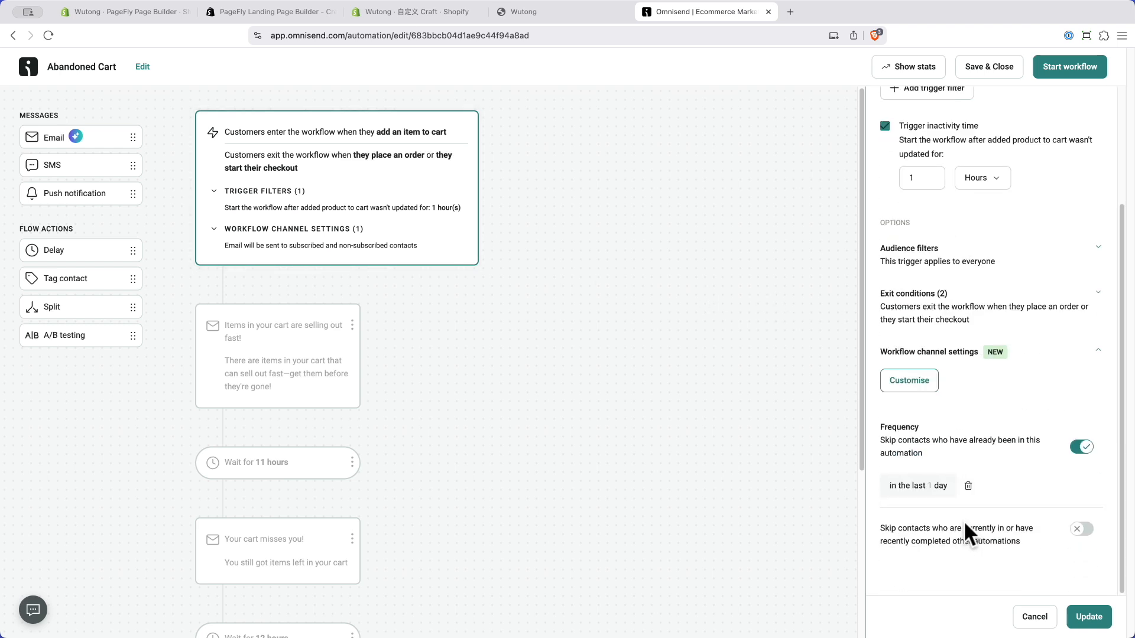
pyautogui.scroll(3, 958, 488)
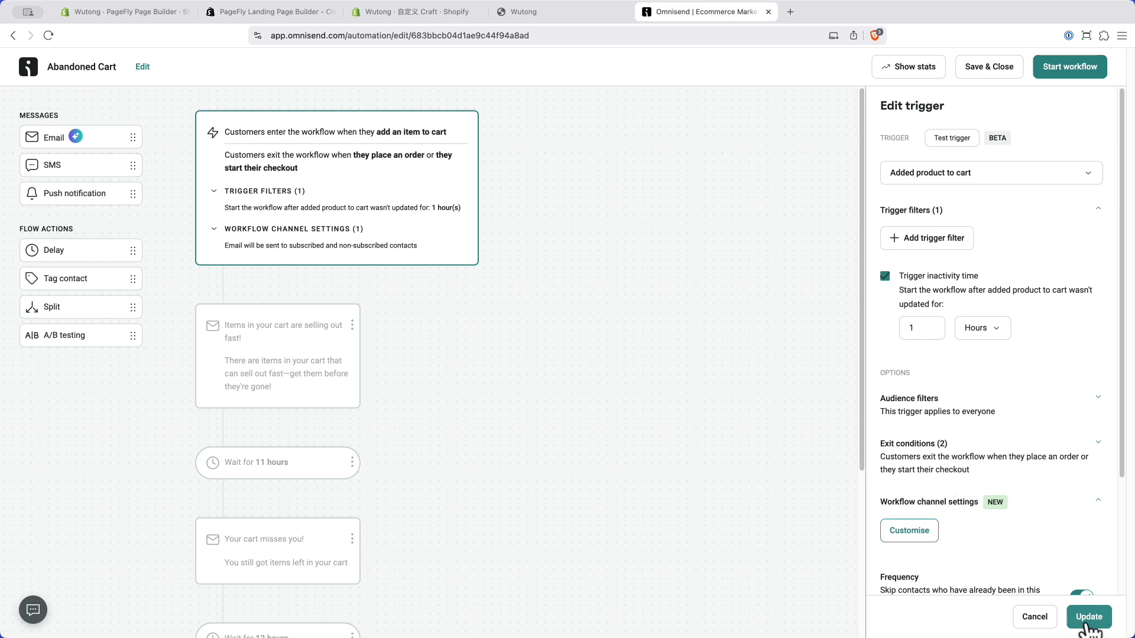
pyautogui.click(1089, 619)
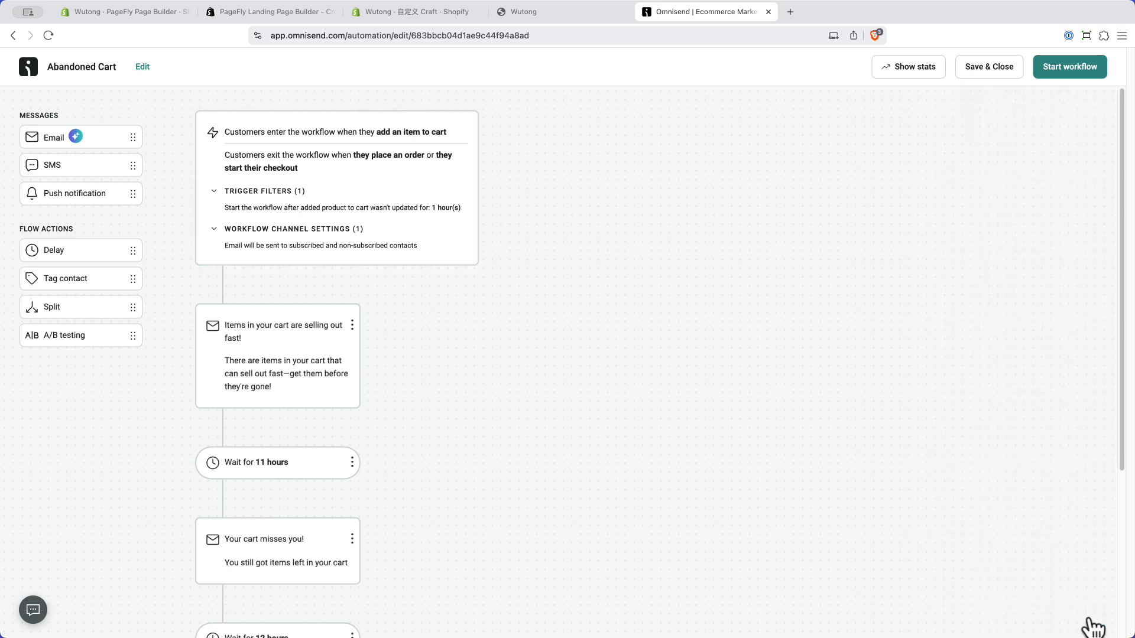
# Step: Start the Abandoned Cart workflow and return to the Dashboard goals
pyautogui.click(1069, 67)
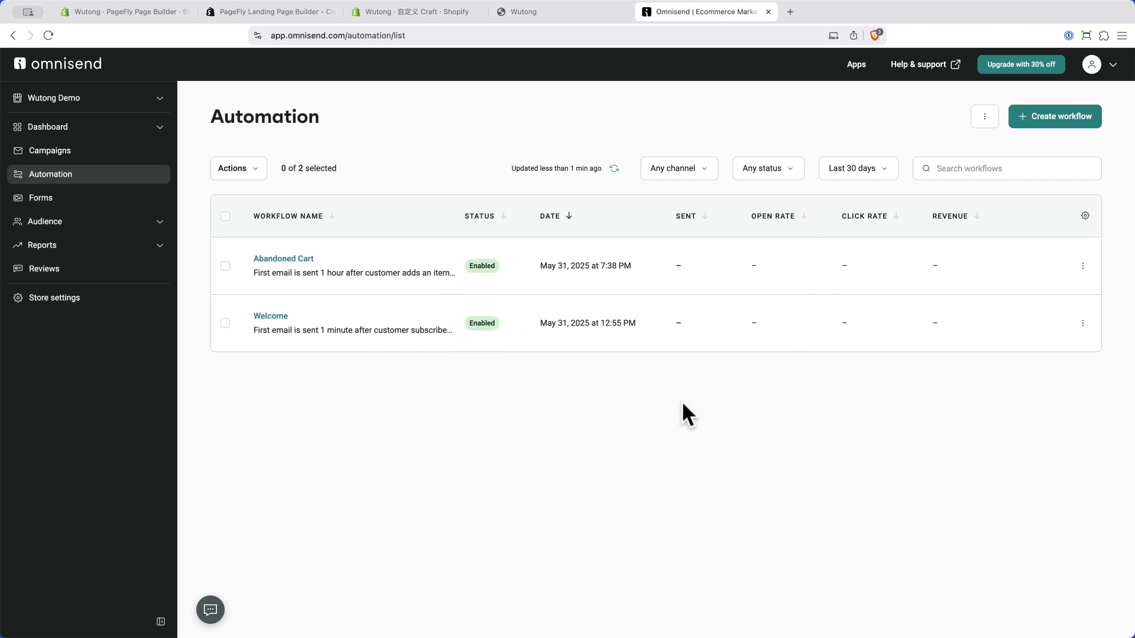
pyautogui.click(80, 130)
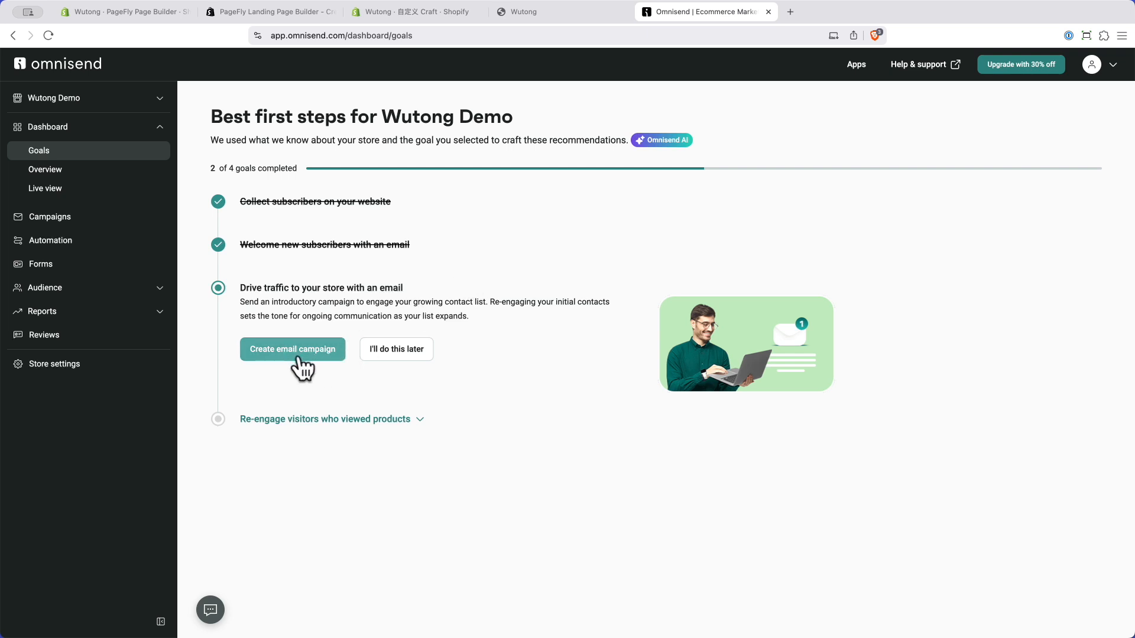
# Step: Create a new email campaign with subject 'New stock' and fill in the sender's name
pyautogui.click(81, 234)
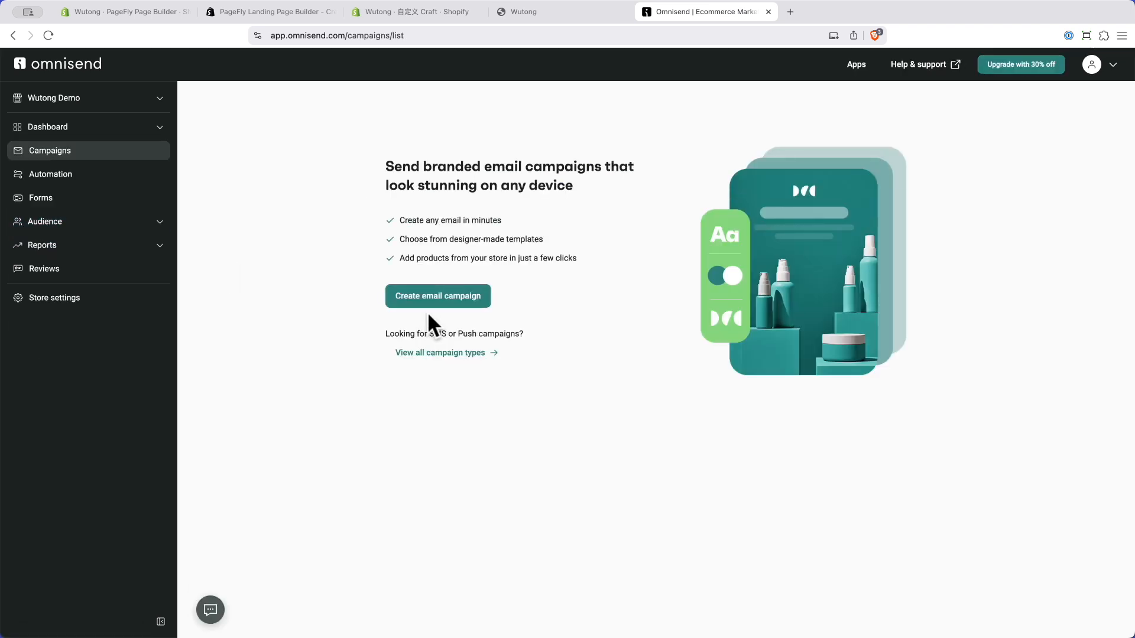
pyautogui.click(438, 298)
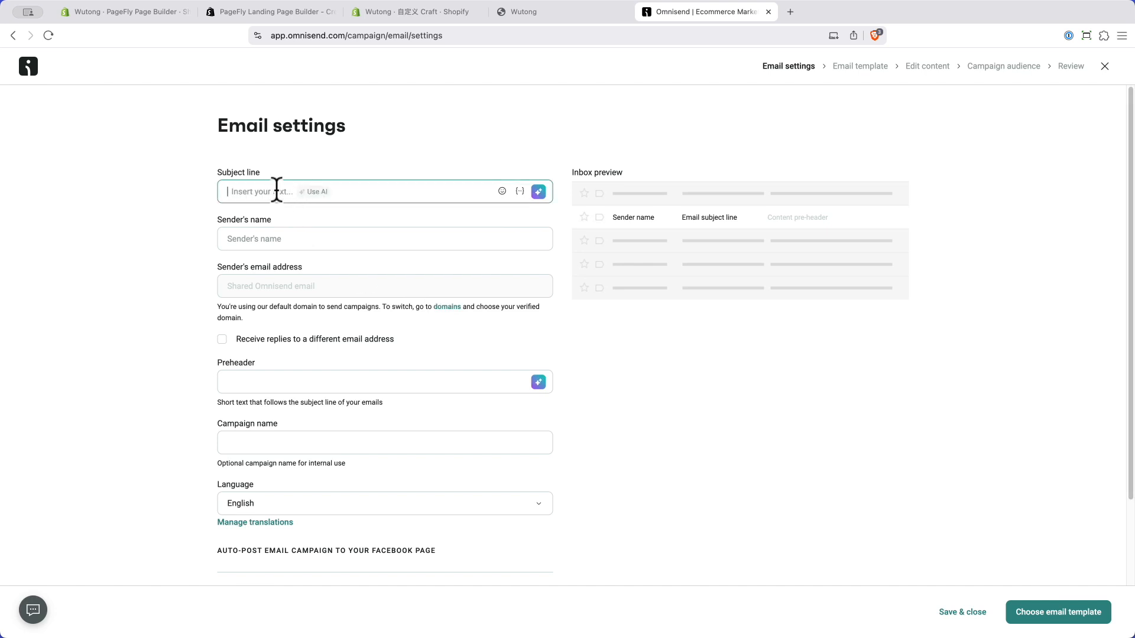
pyautogui.write('New stock')
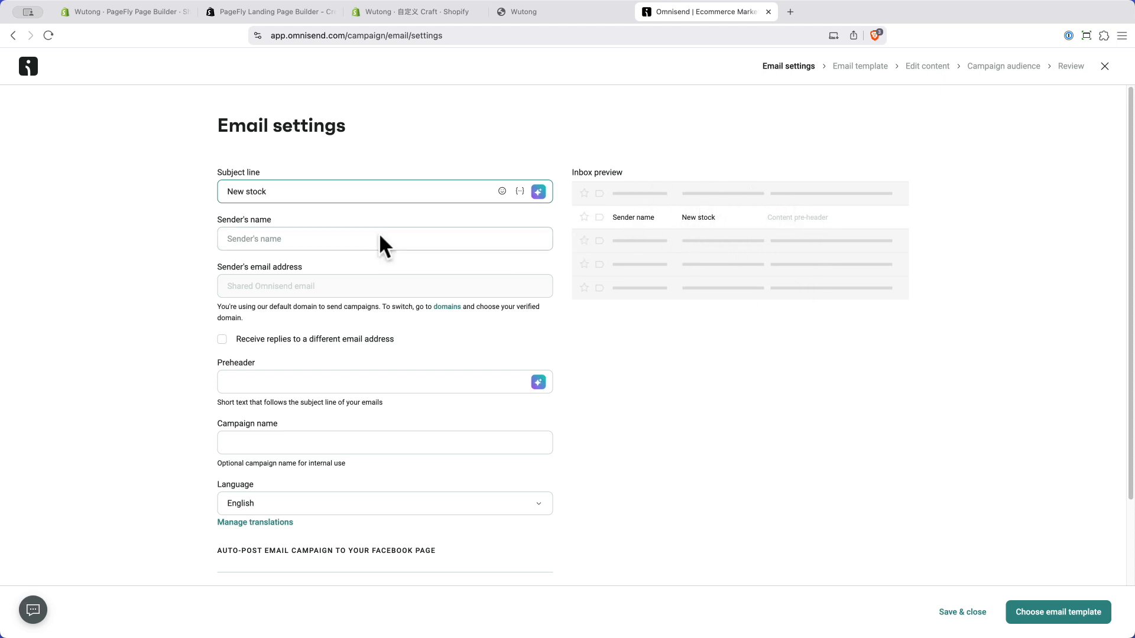
pyautogui.click(278, 240)
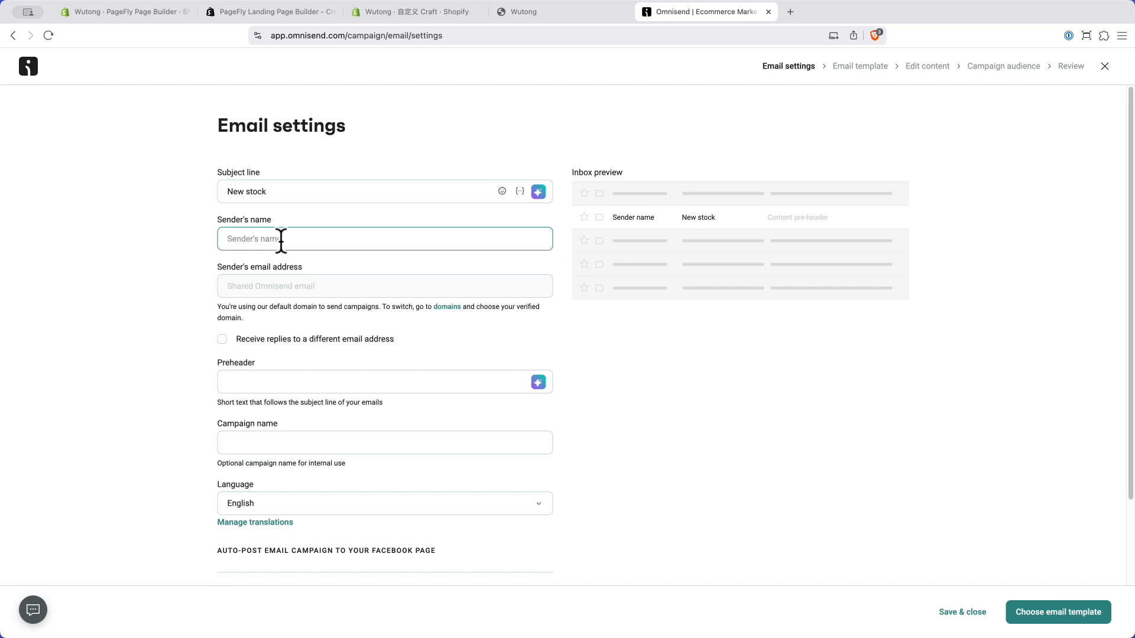
pyautogui.write('Wutong')
# Step: Set the preheader to 'New stock coming' and campaign name to 'New stock alert'
pyautogui.click(278, 383)
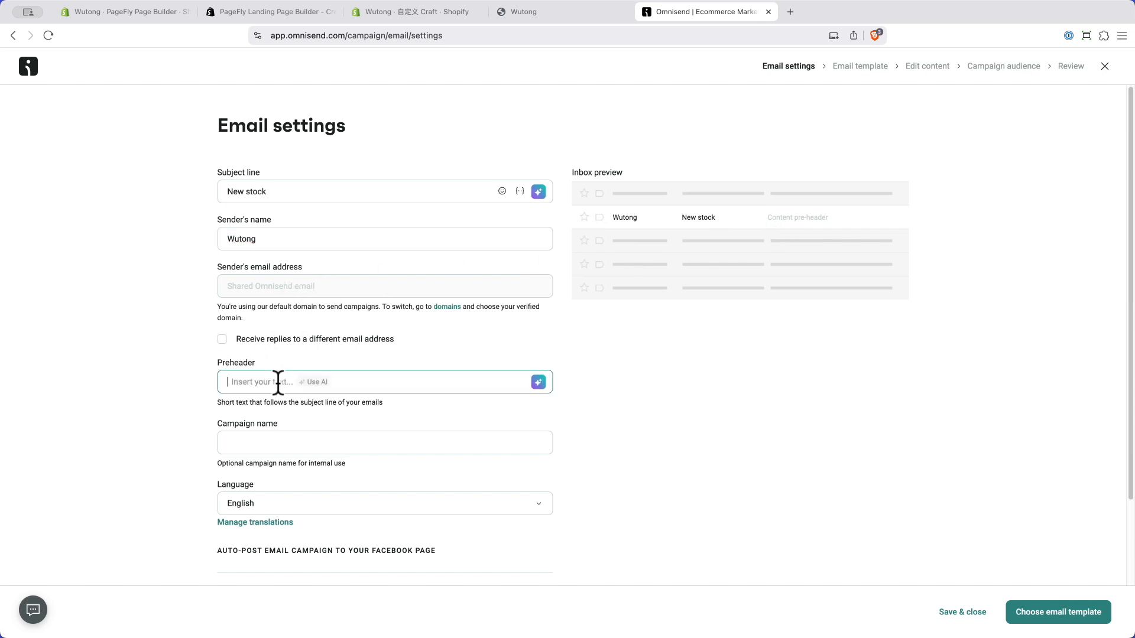
pyautogui.write('New stock coming')
pyautogui.click(283, 440)
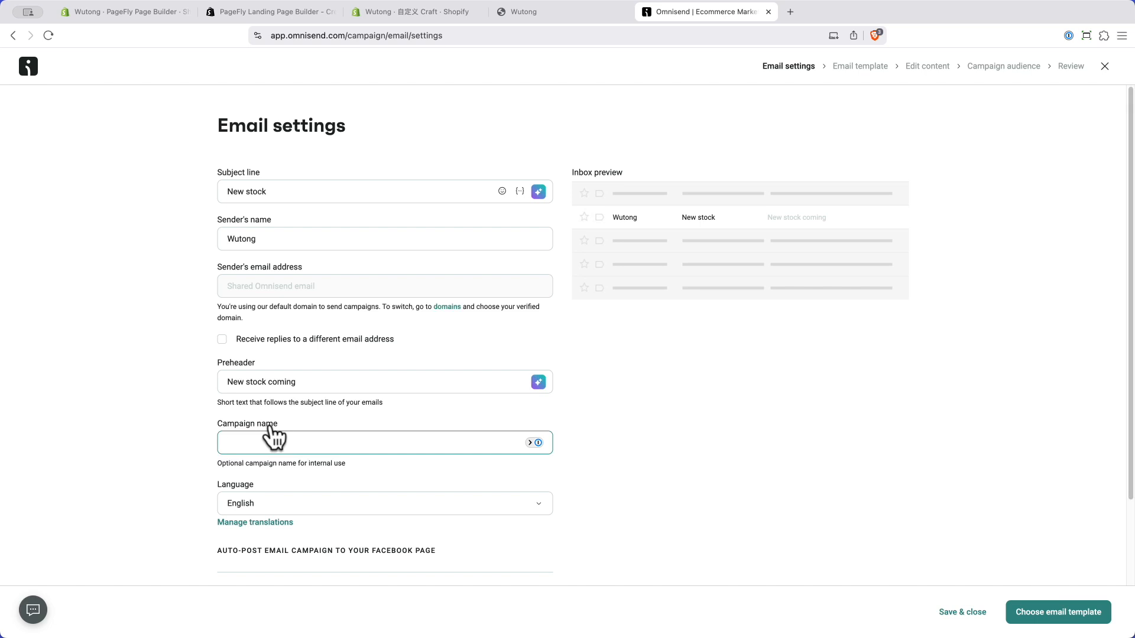
pyautogui.write('New stock alert')
pyautogui.scroll(-2, 314, 463)
pyautogui.scroll(2, 314, 462)
pyautogui.scroll(-2, 315, 465)
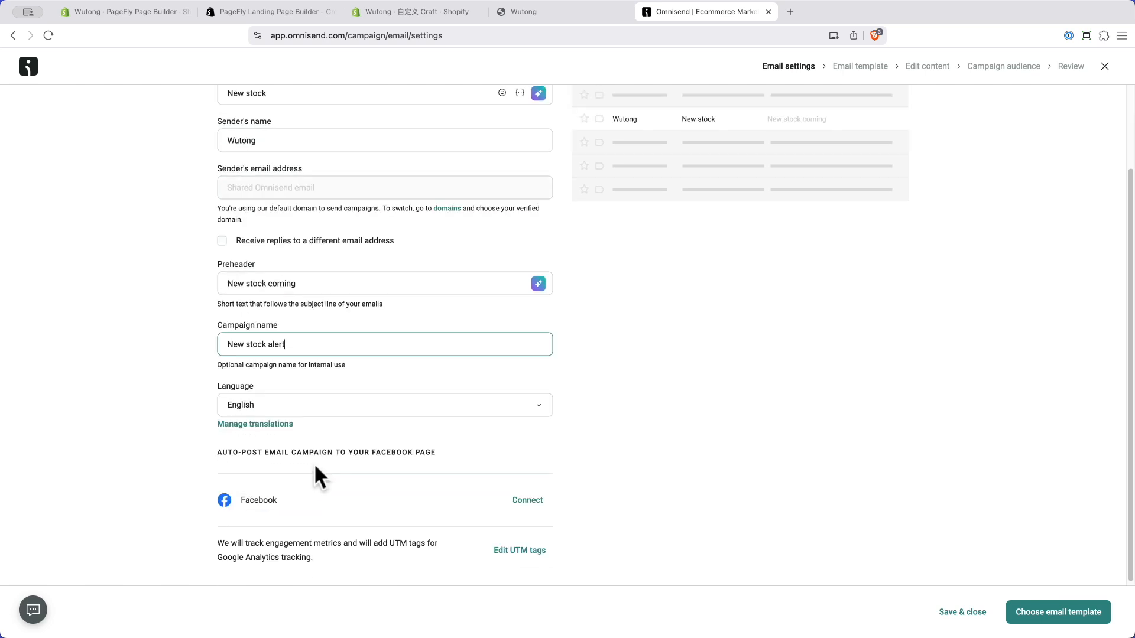
pyautogui.scroll(2, 313, 463)
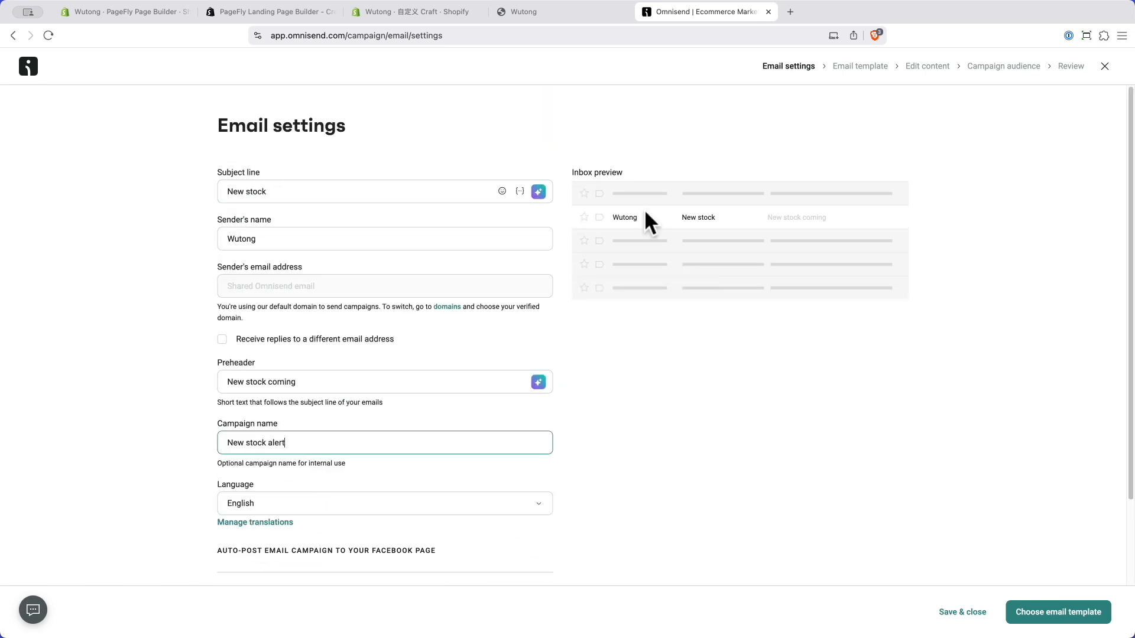
# Step: Replace the subject line with the AI-rephrased suggestion 'Fresh arrivals just in!'
pyautogui.click(538, 192)
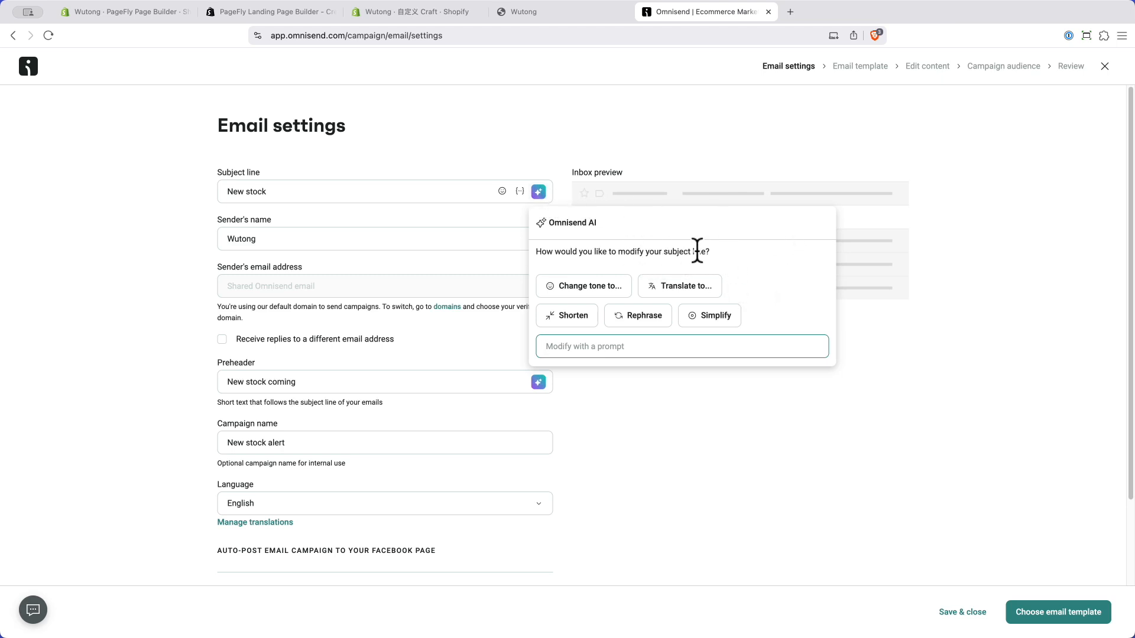
pyautogui.click(643, 314)
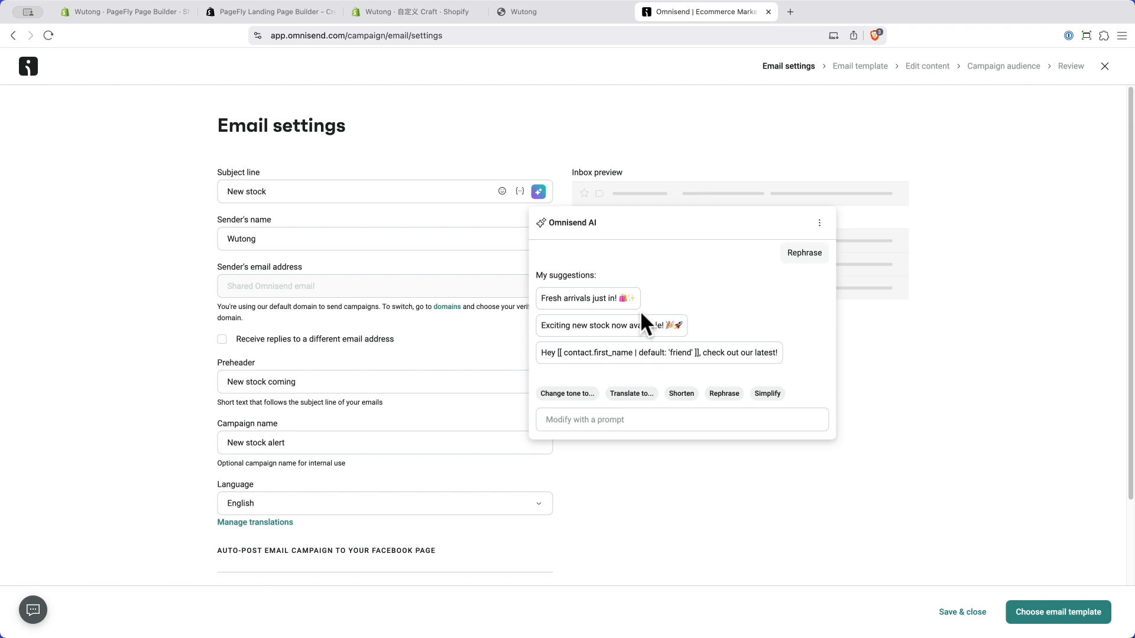
pyautogui.click(571, 298)
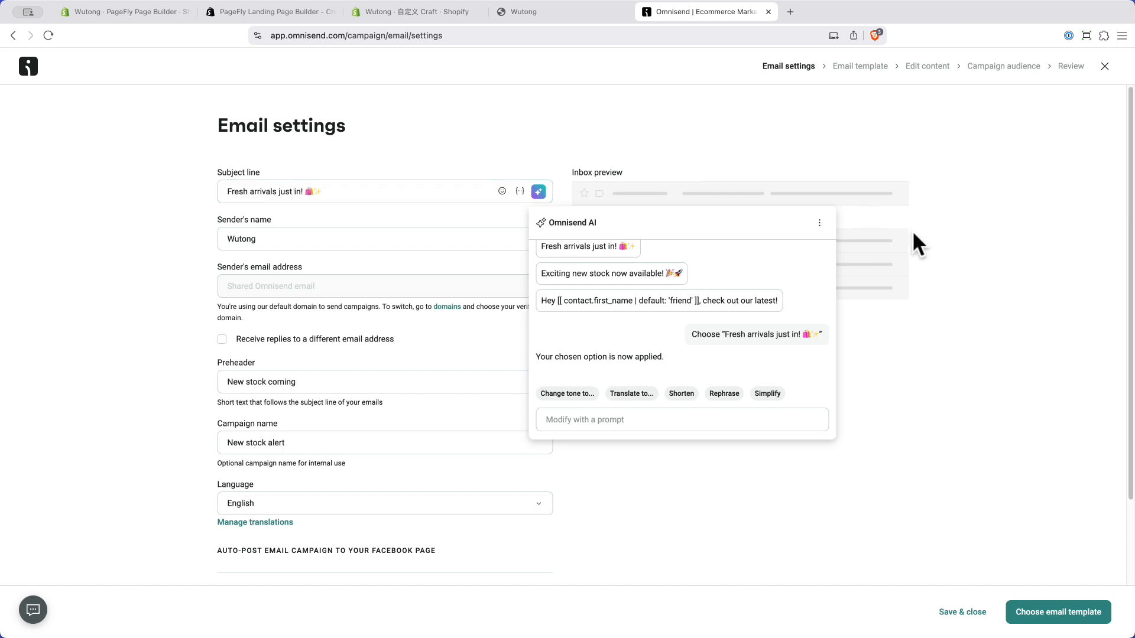
pyautogui.click(1039, 371)
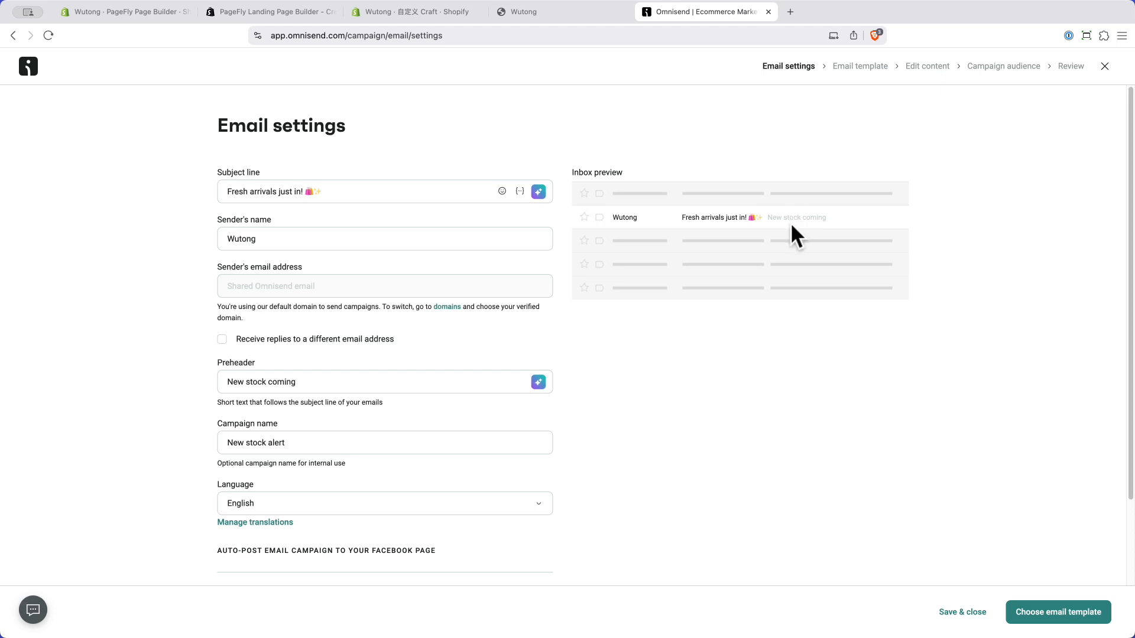
pyautogui.scroll(-3, 322, 488)
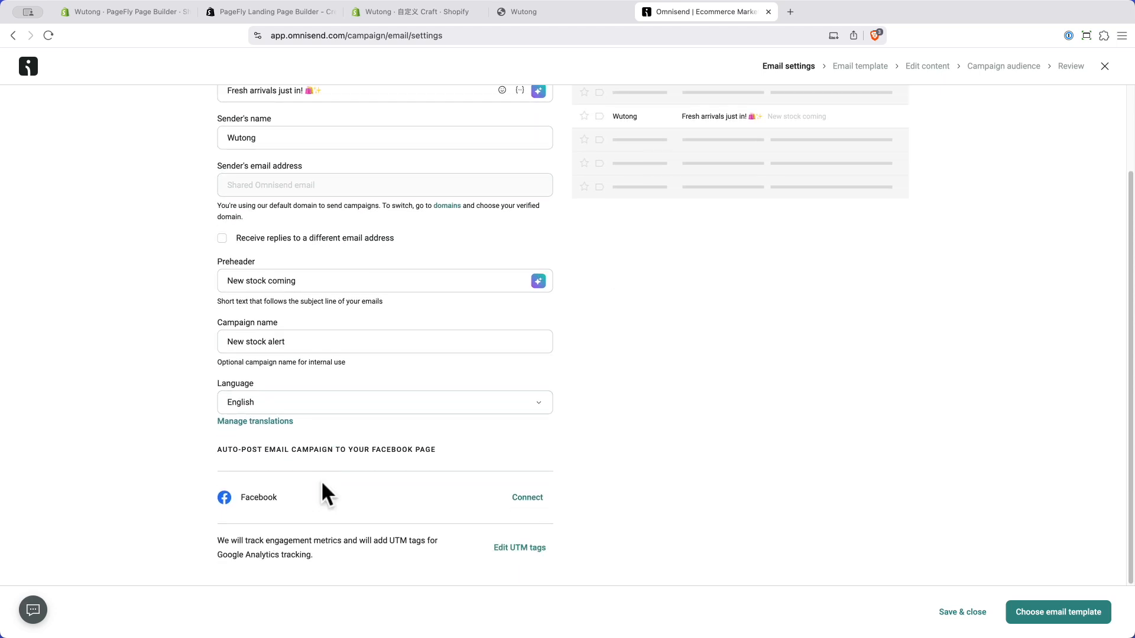
pyautogui.scroll(3, 322, 485)
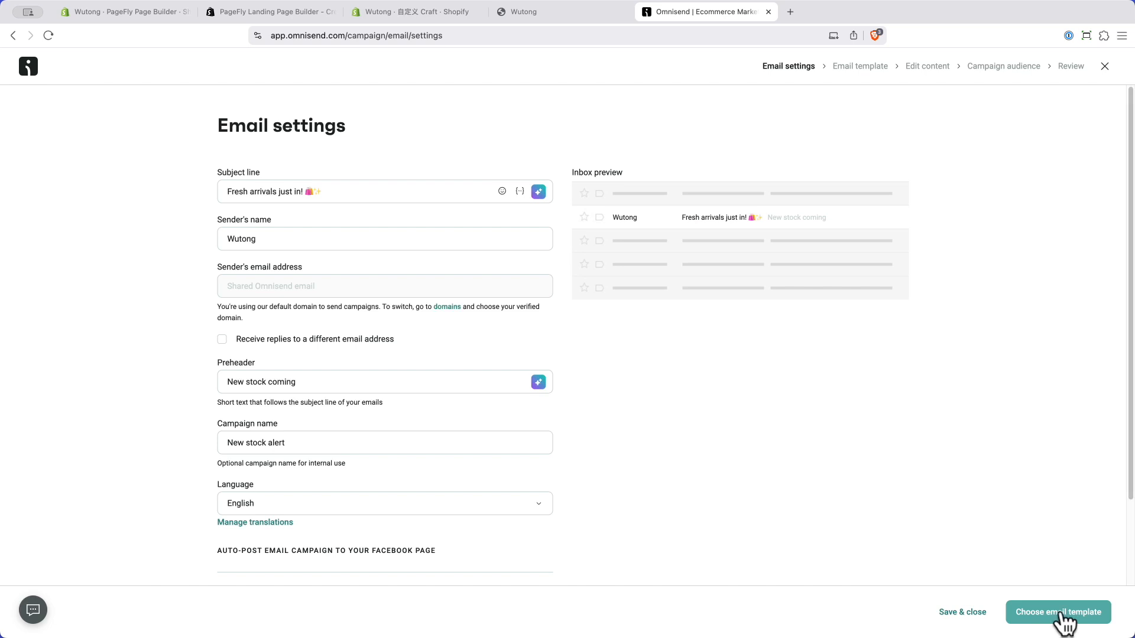
# Step: Pick the Home 'Showroom' template from All templates for the email
pyautogui.click(1060, 615)
pyautogui.moveTo(686, 434)
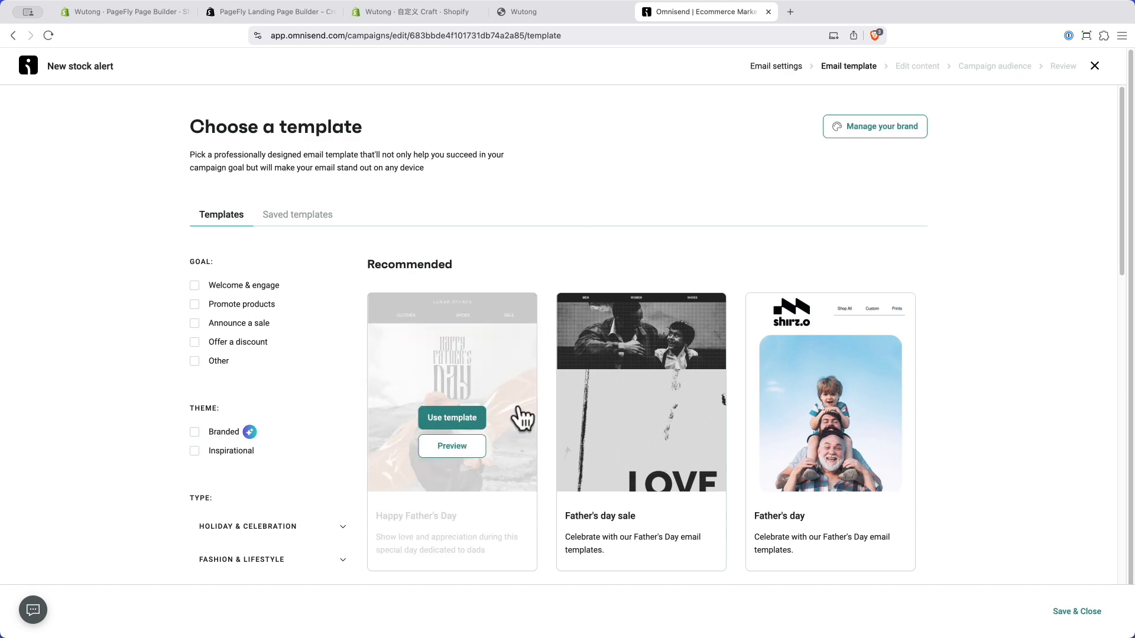
pyautogui.scroll(-7, 519, 417)
pyautogui.scroll(-2, 520, 418)
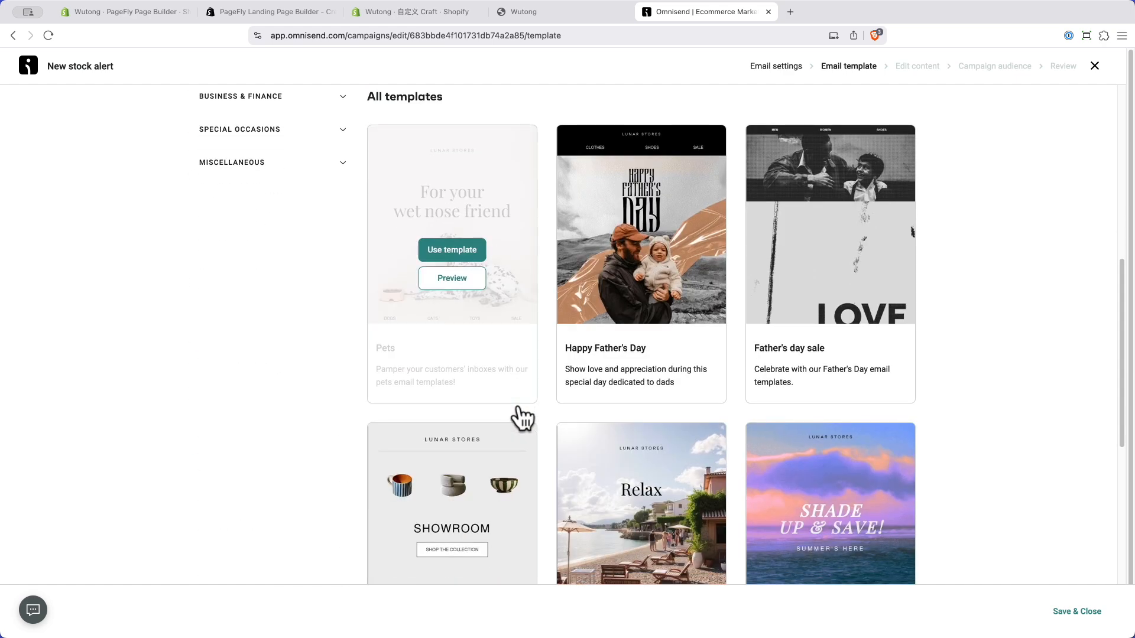
pyautogui.scroll(-4, 303, 381)
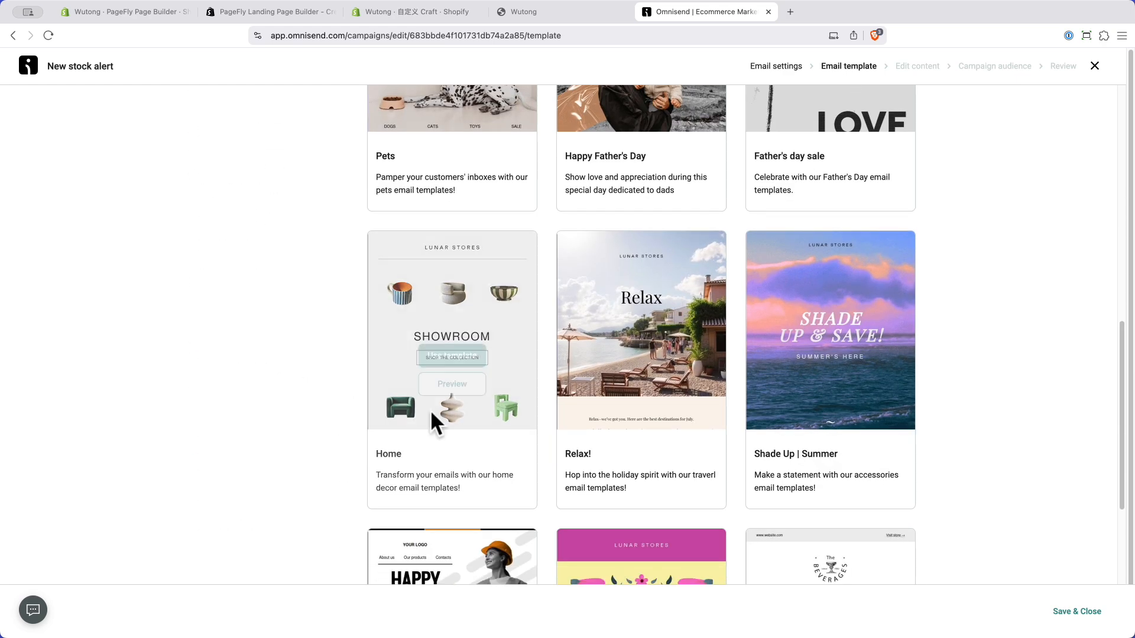
pyautogui.click(453, 358)
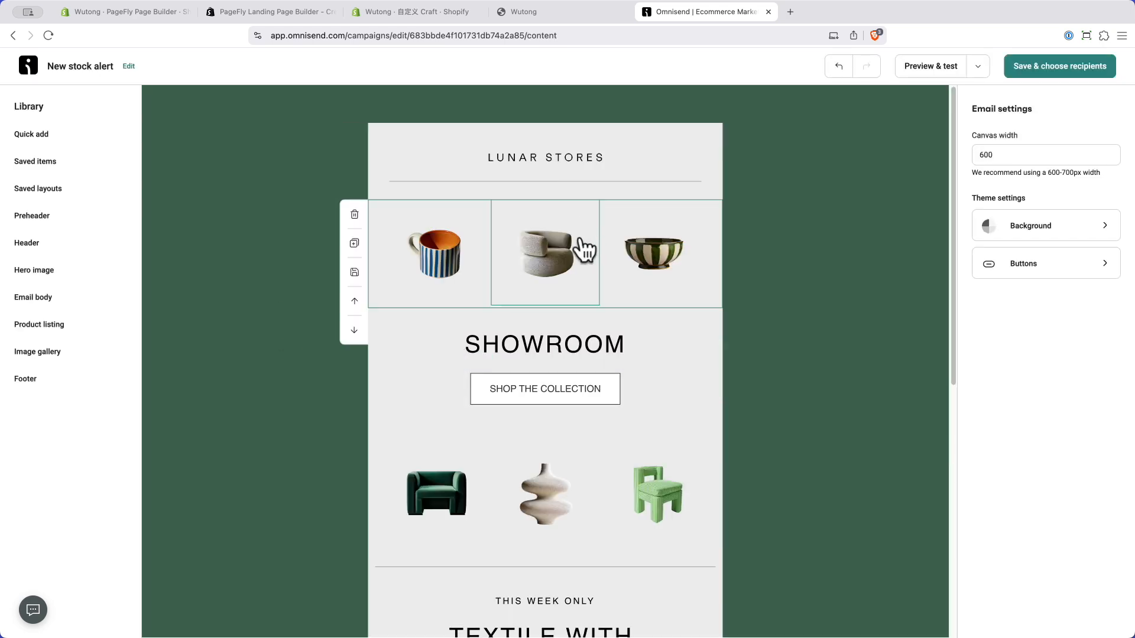
# Step: Add a Quick add Text block below THIS WEEK ONLY, then delete it
pyautogui.scroll(-10, 540, 337)
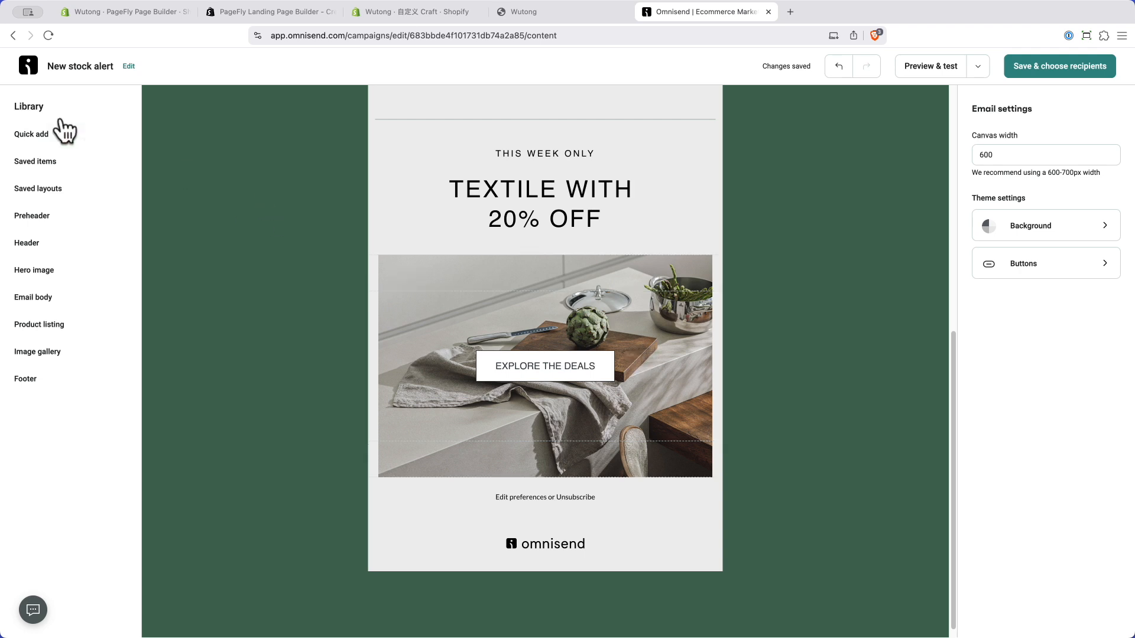
pyautogui.click(47, 137)
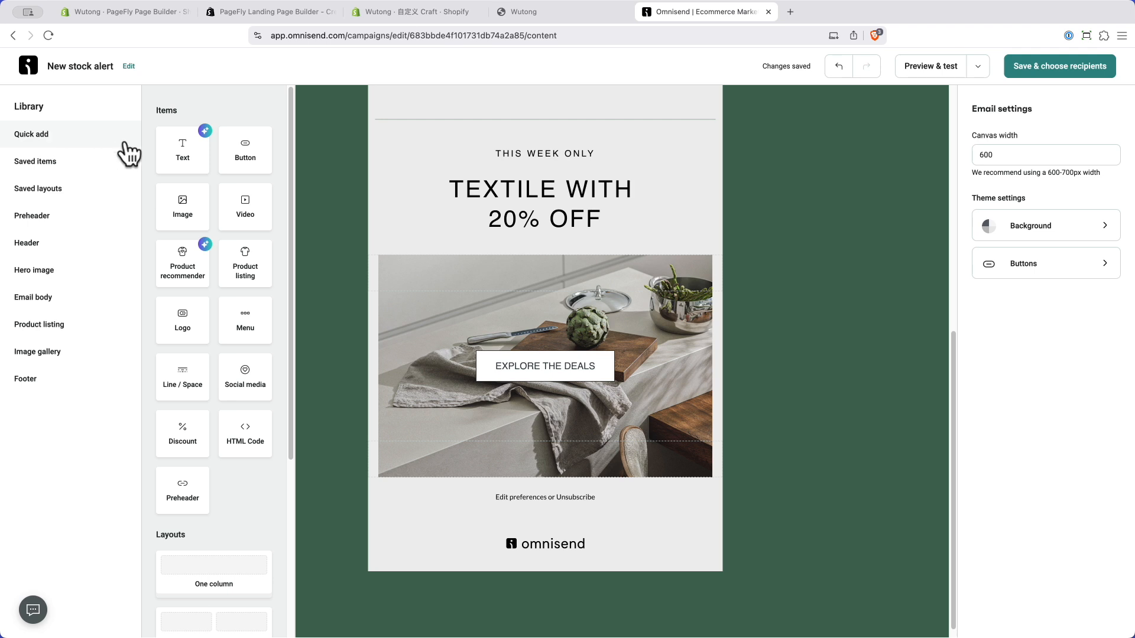
pyautogui.moveTo(183, 147); pyautogui.dragTo(515, 177)
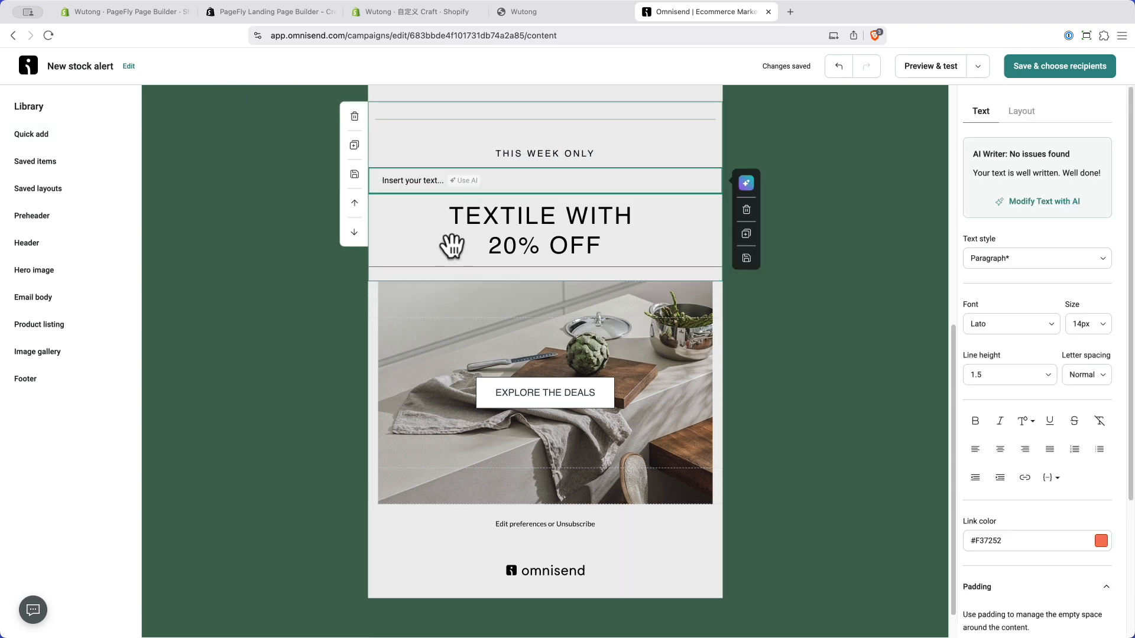
pyautogui.click(746, 210)
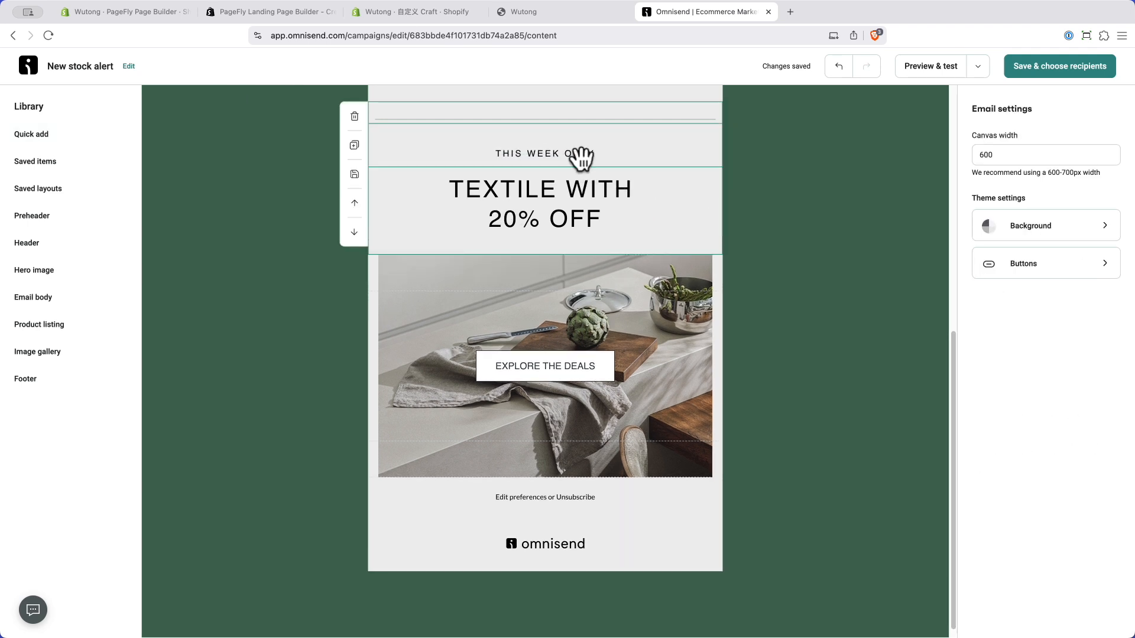
pyautogui.click(580, 156)
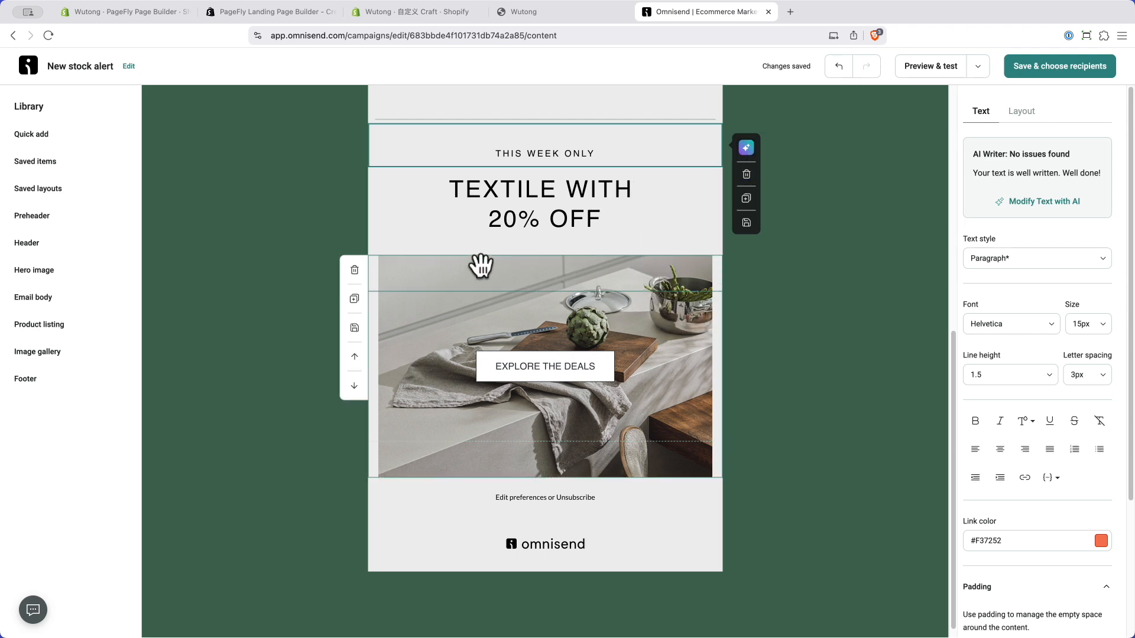
# Step: Show the Product Listing 1, 2 and 3 layouts from the Library
pyautogui.scroll(6, 527, 471)
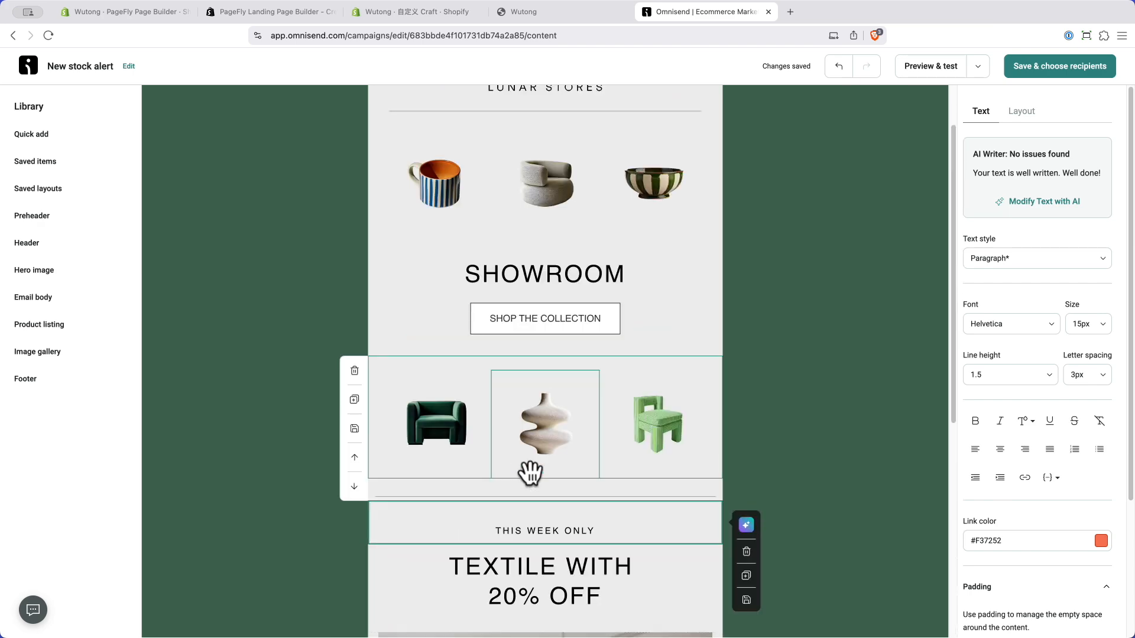
pyautogui.scroll(2, 529, 471)
pyautogui.scroll(-8, 529, 471)
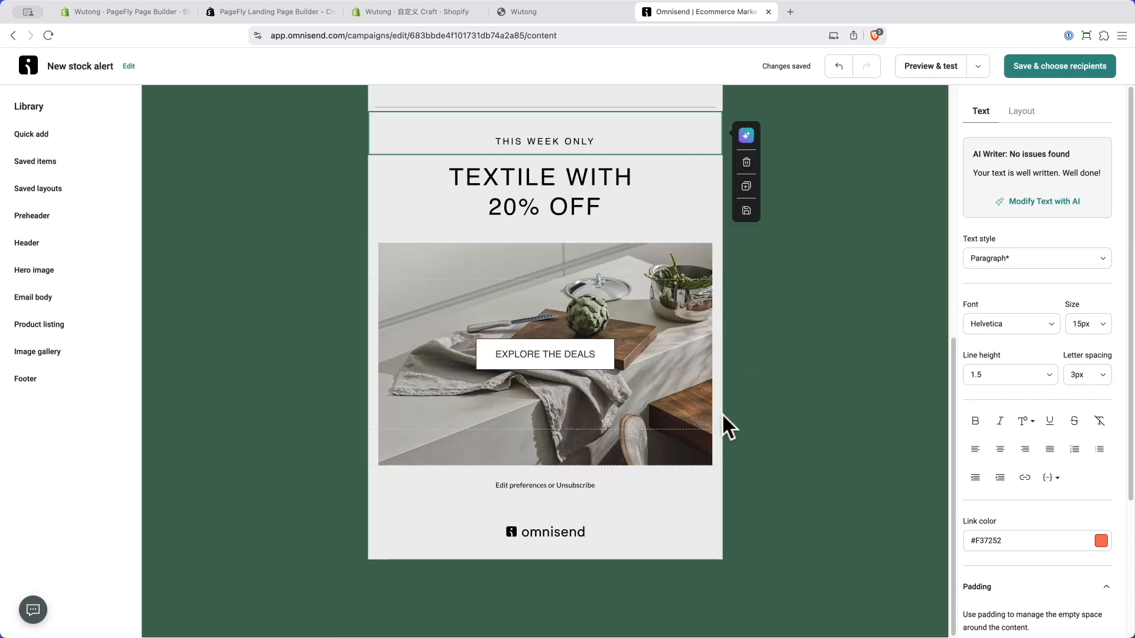
pyautogui.scroll(7, 678, 416)
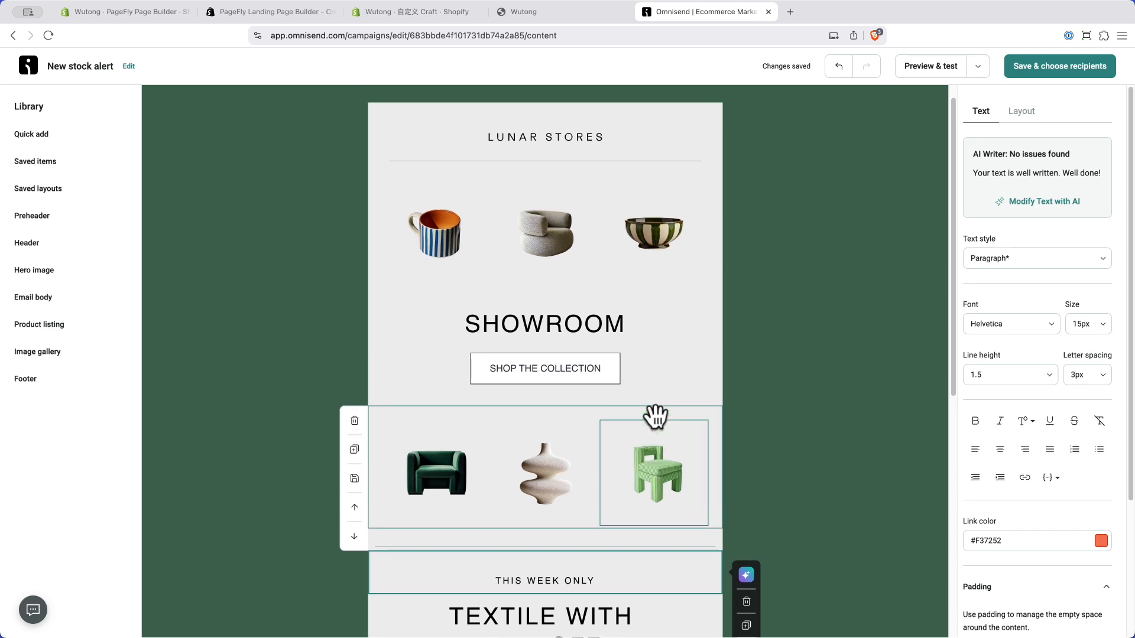
pyautogui.scroll(1, 654, 416)
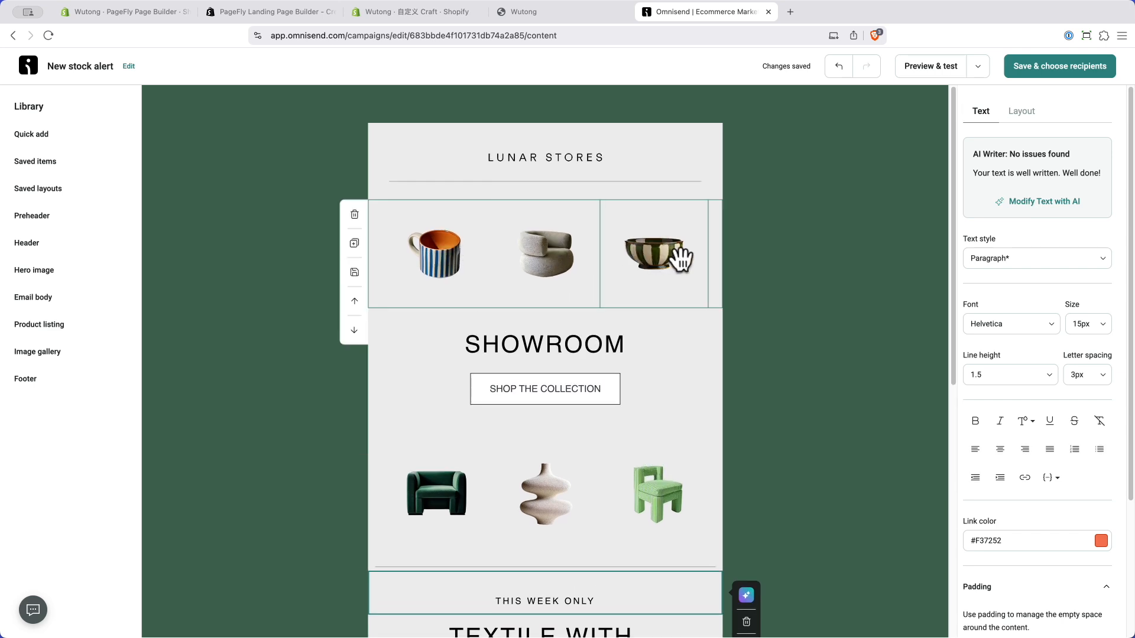
pyautogui.click(37, 327)
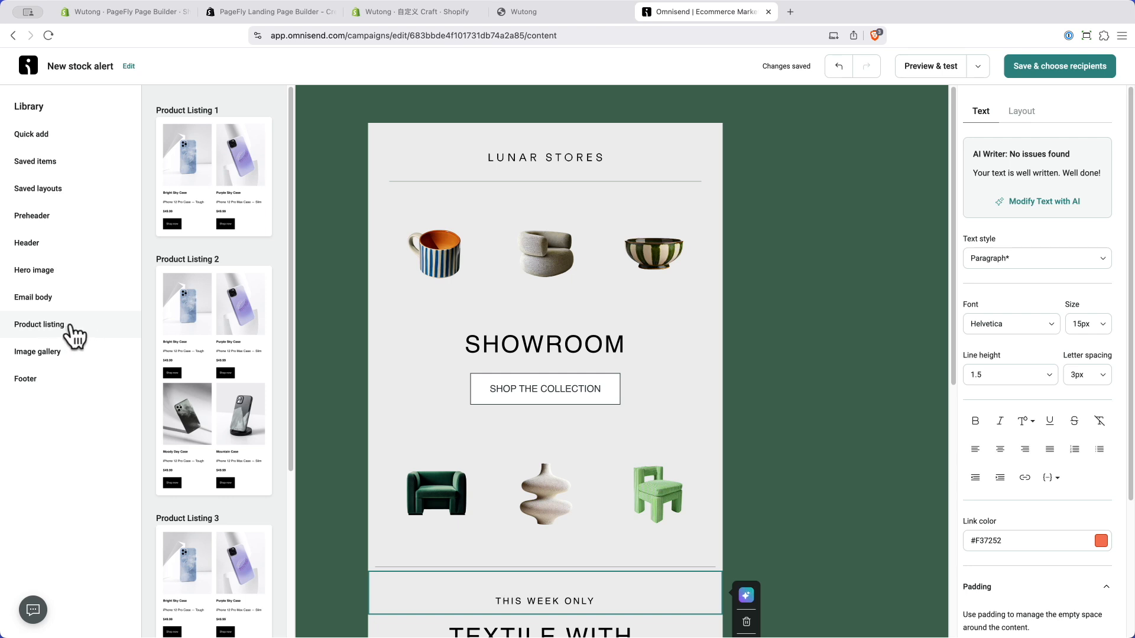
# Step: Insert Product Listing 1 with Bright Sky Case and Purple Sky Case under the LUNAR STORES header
pyautogui.moveTo(195, 177); pyautogui.dragTo(506, 224)
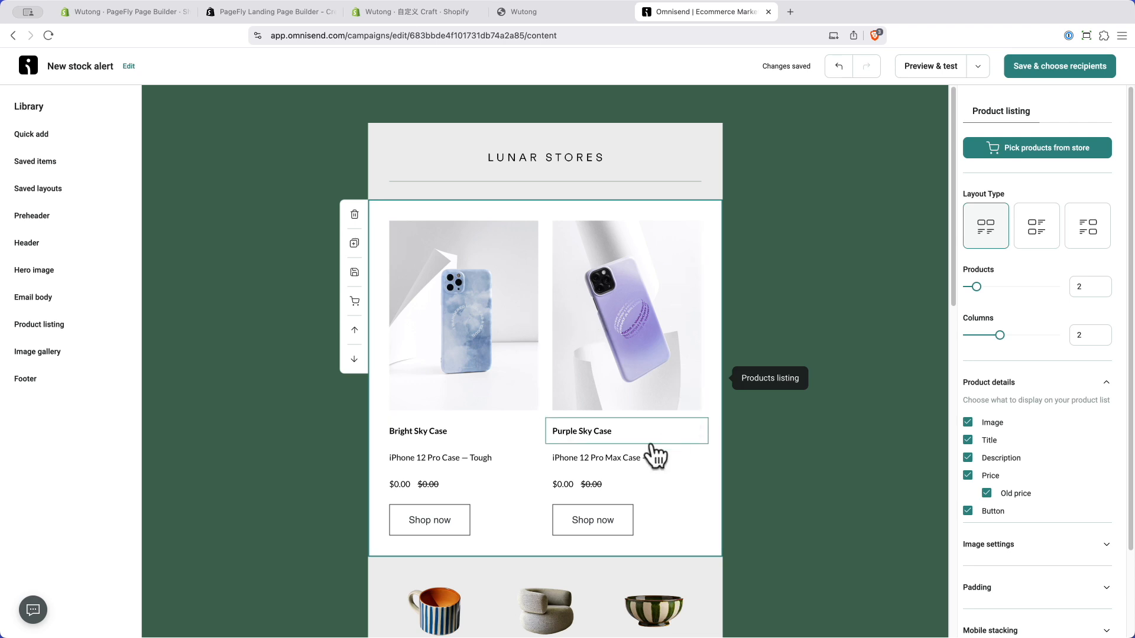
pyautogui.scroll(-3, 591, 425)
pyautogui.scroll(1, 385, 400)
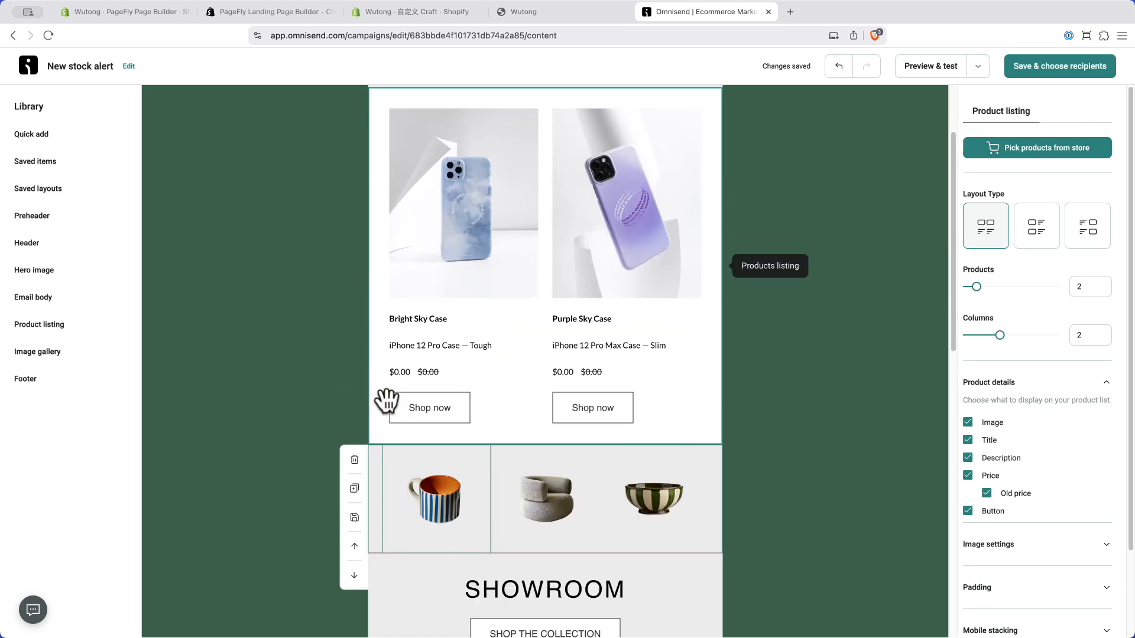
pyautogui.click(478, 221)
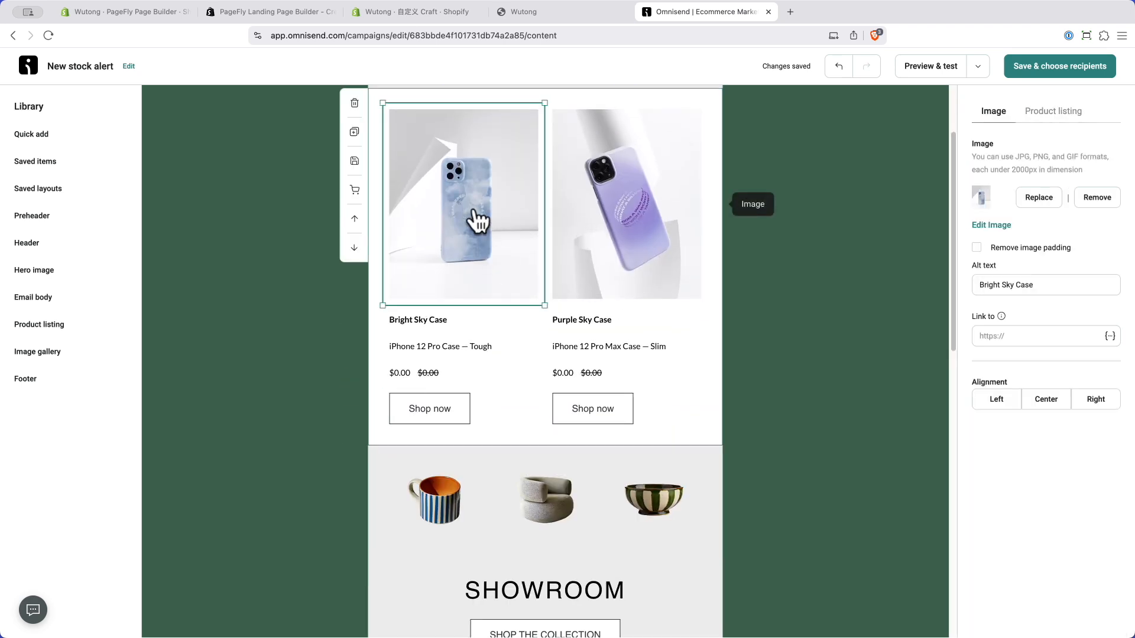
pyautogui.click(448, 326)
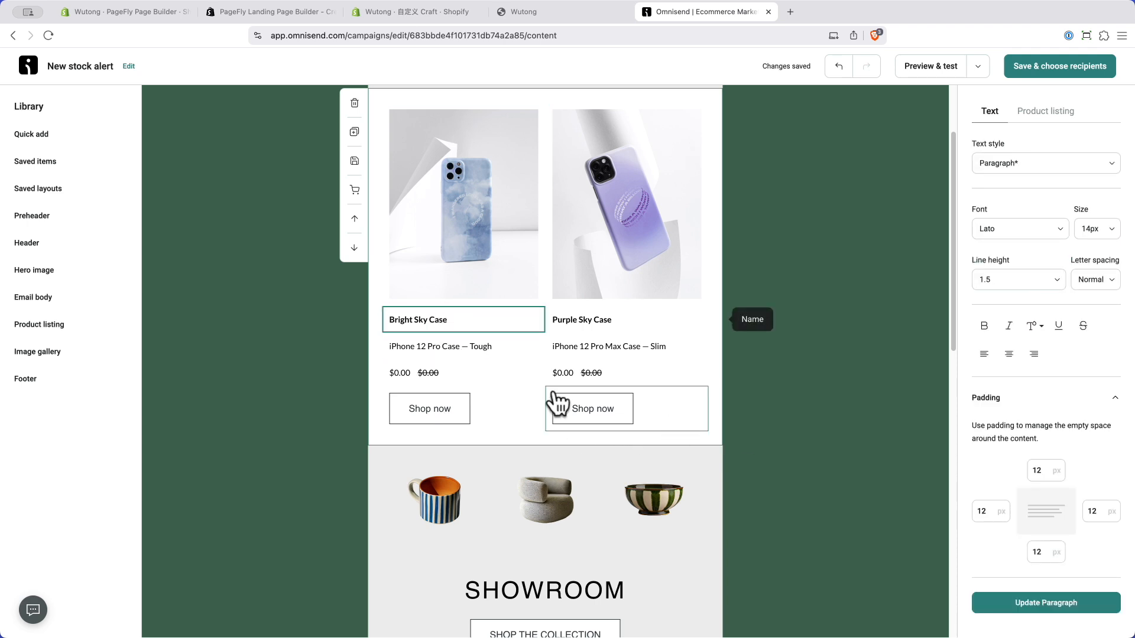
pyautogui.scroll(2, 544, 393)
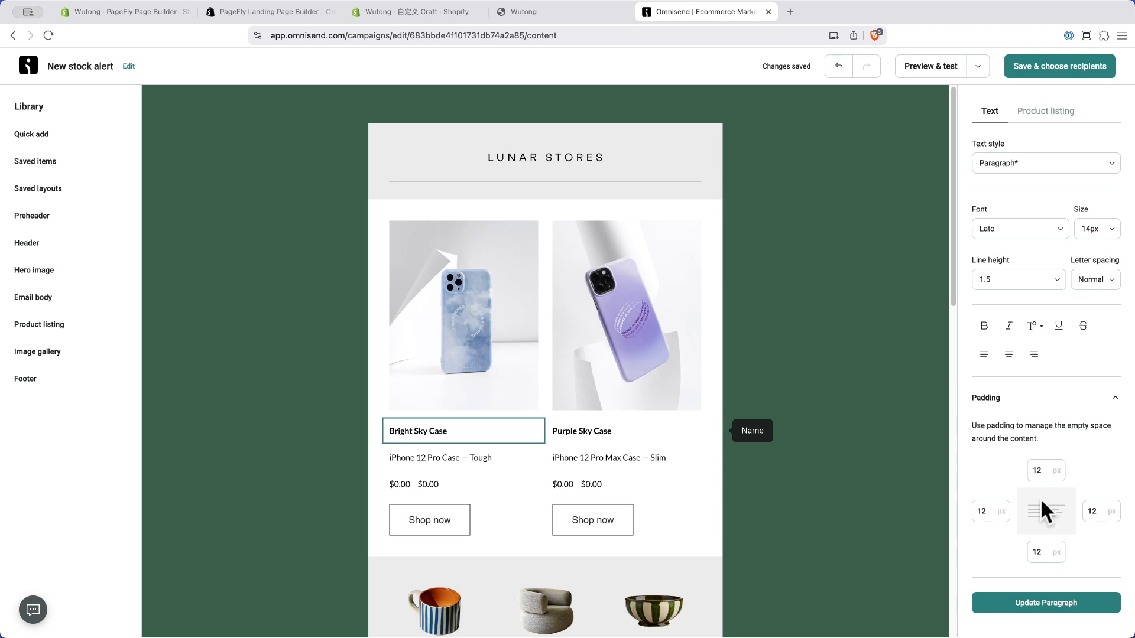
pyautogui.click(1044, 604)
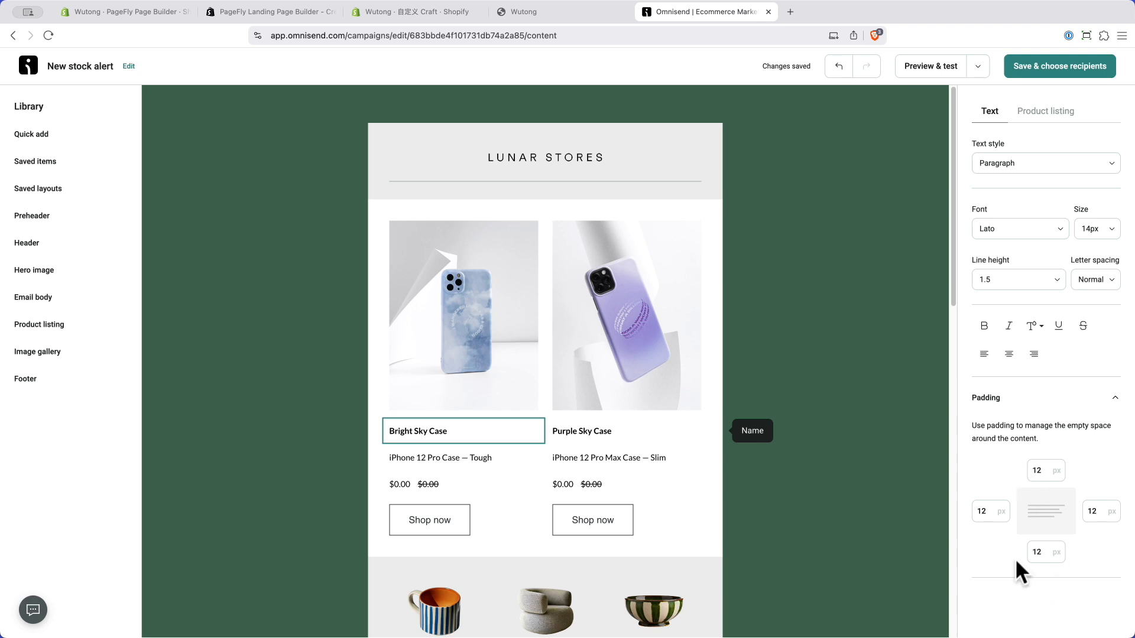
# Step: Save the content, keep All subscribers as recipients, and proceed to campaign review
pyautogui.click(1043, 67)
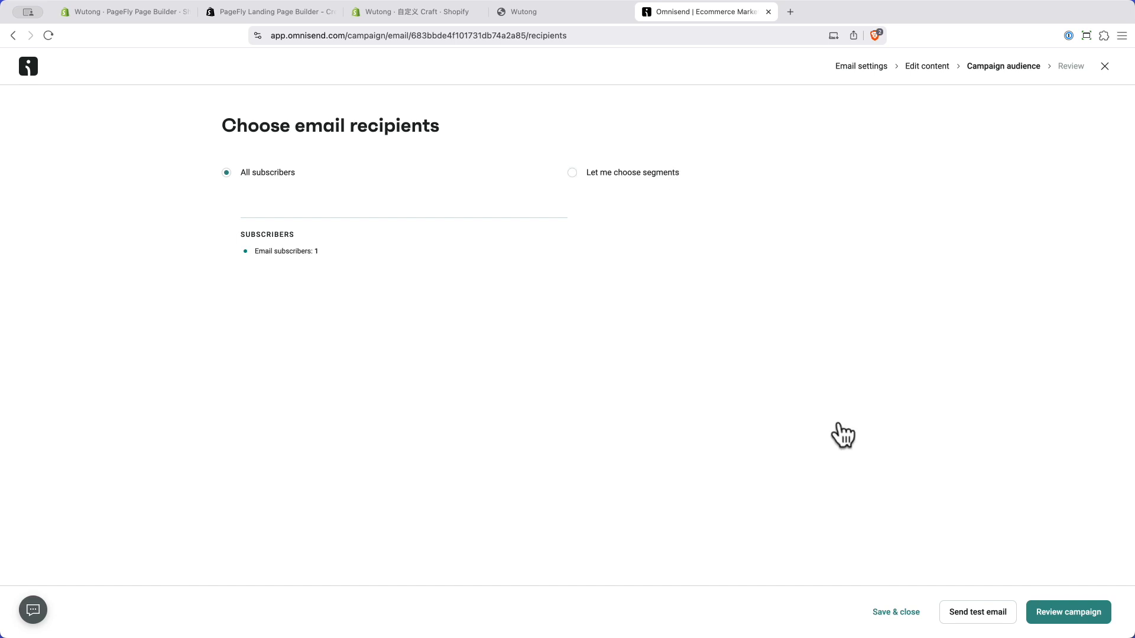
pyautogui.click(1060, 613)
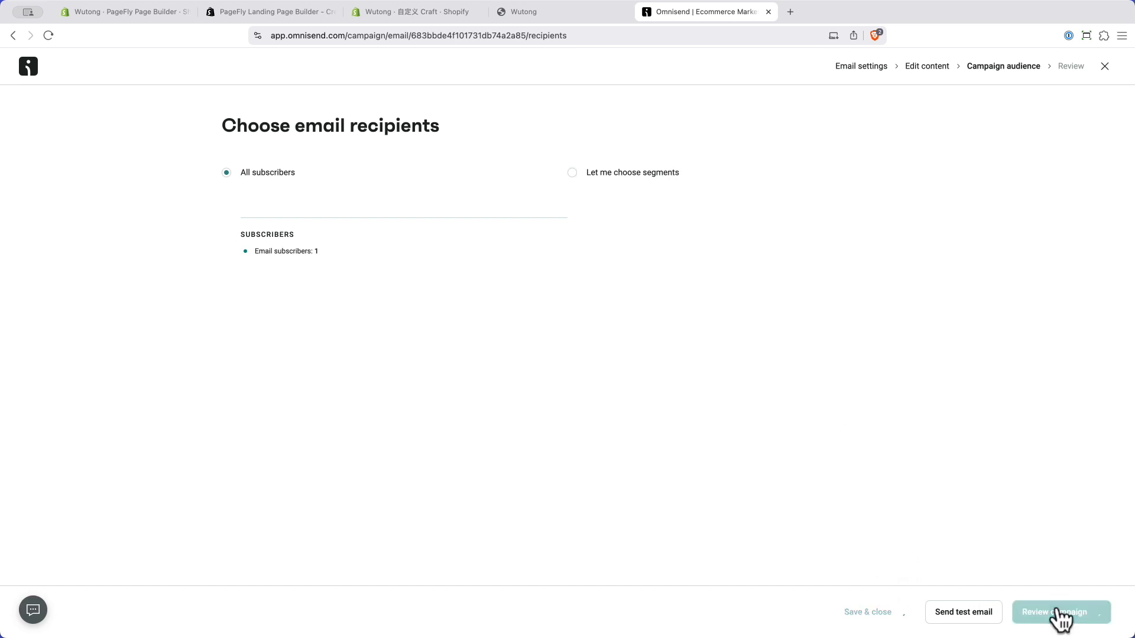
pyautogui.scroll(-3, 704, 475)
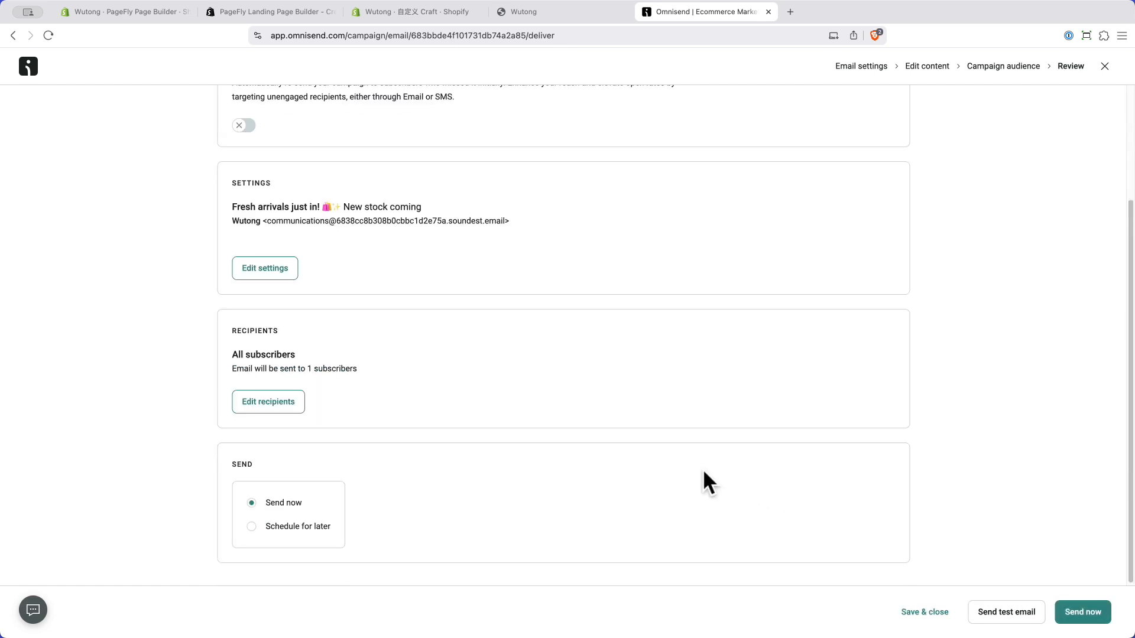
pyautogui.scroll(3, 709, 472)
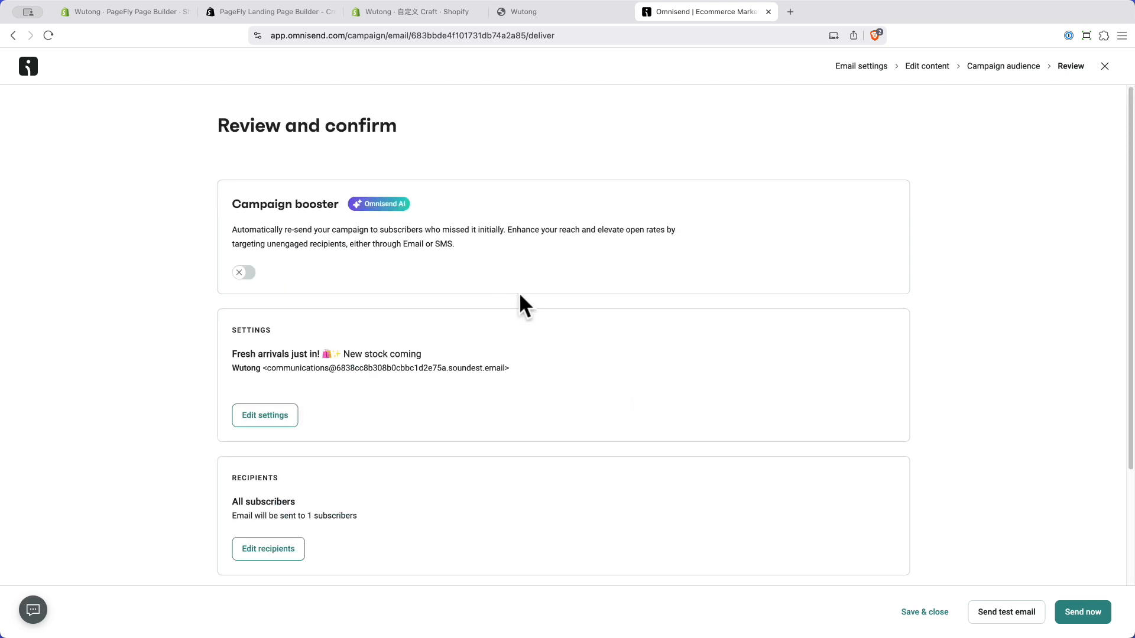
pyautogui.scroll(-1, 524, 305)
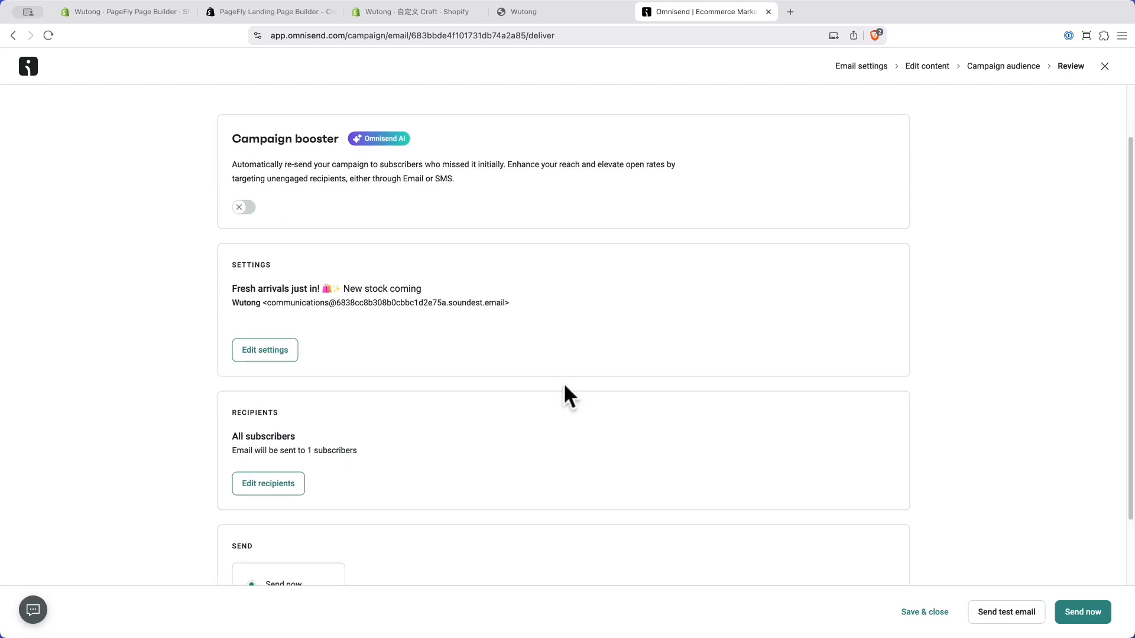
pyautogui.scroll(1, 565, 395)
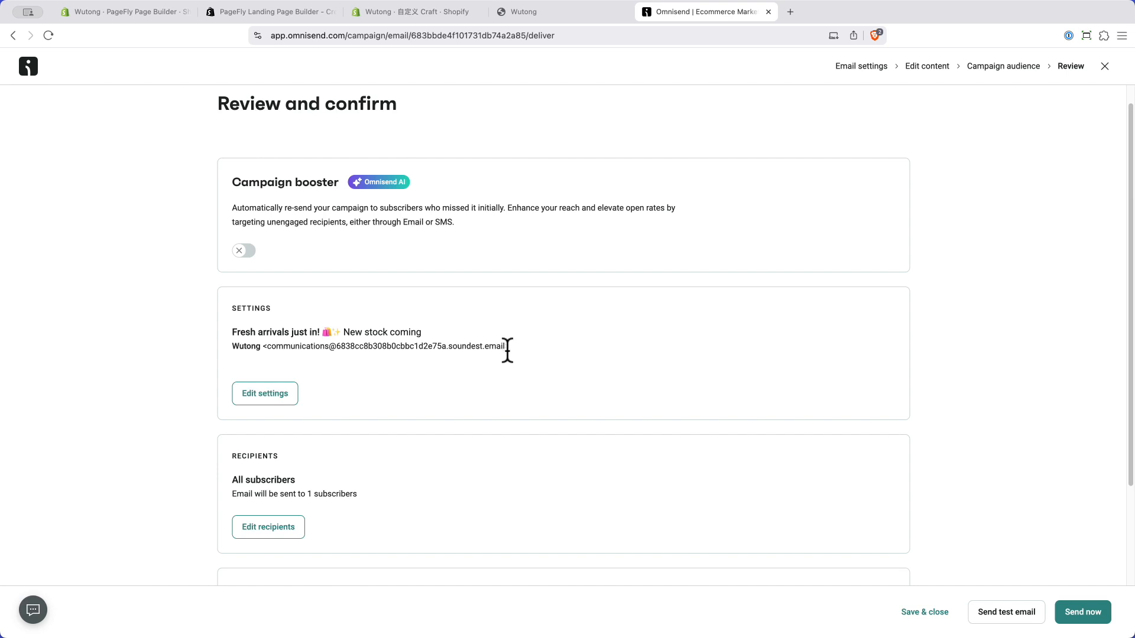
pyautogui.click(264, 394)
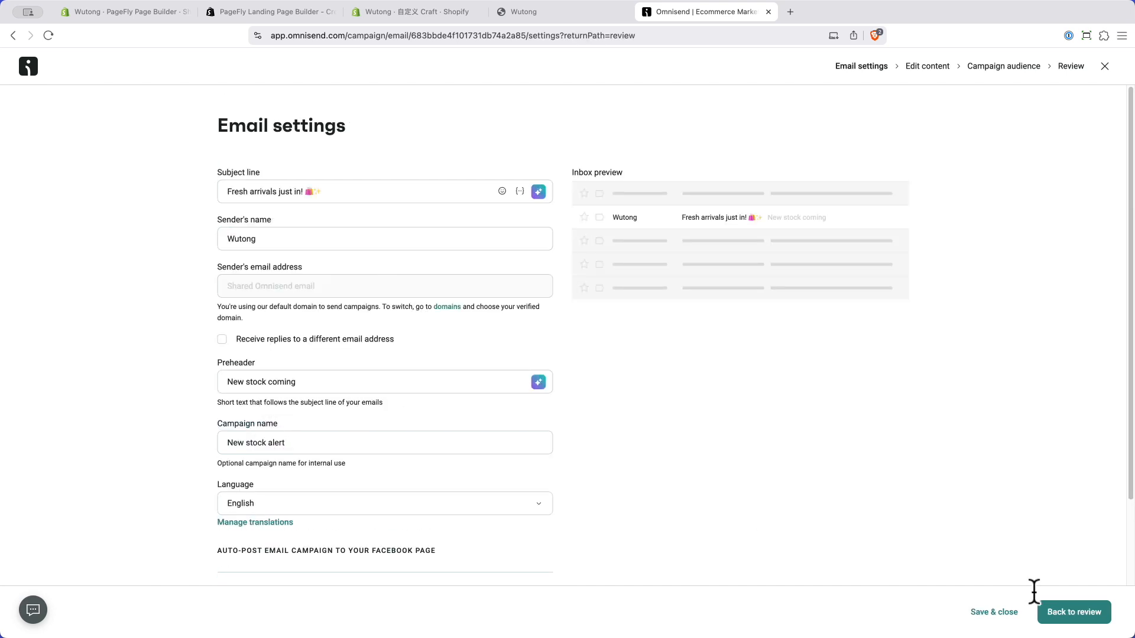
pyautogui.click(1071, 612)
pyautogui.scroll(-3, 392, 459)
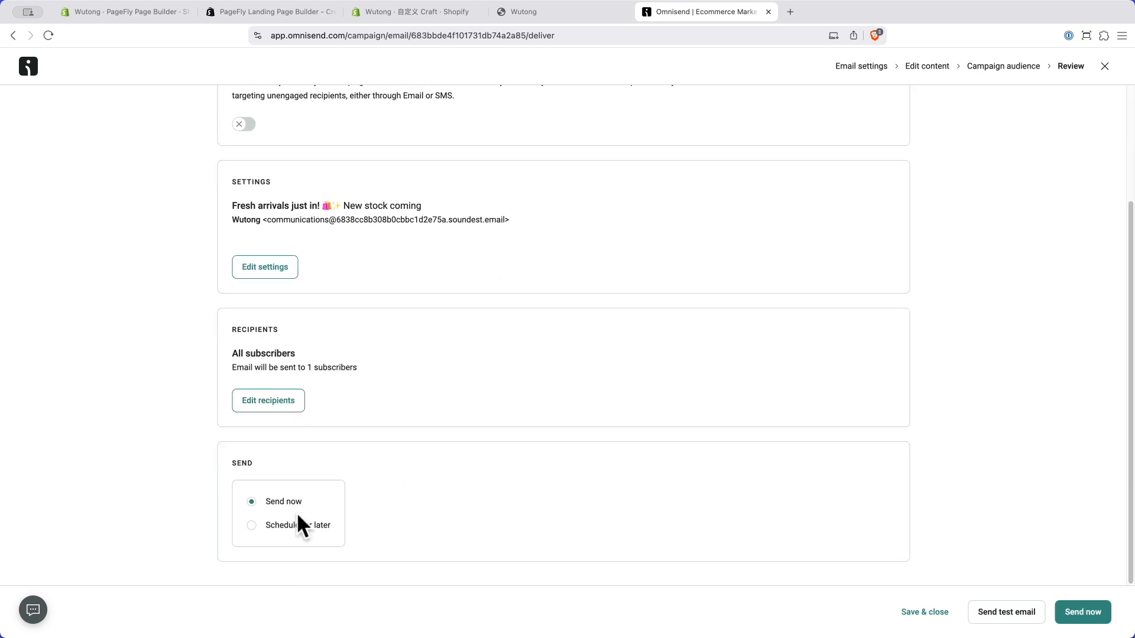
# Step: Schedule the New stock alert campaign for May 31, 2025 at 8:44 PM, skip the test email, and save
pyautogui.click(251, 523)
pyautogui.scroll(-3, 329, 572)
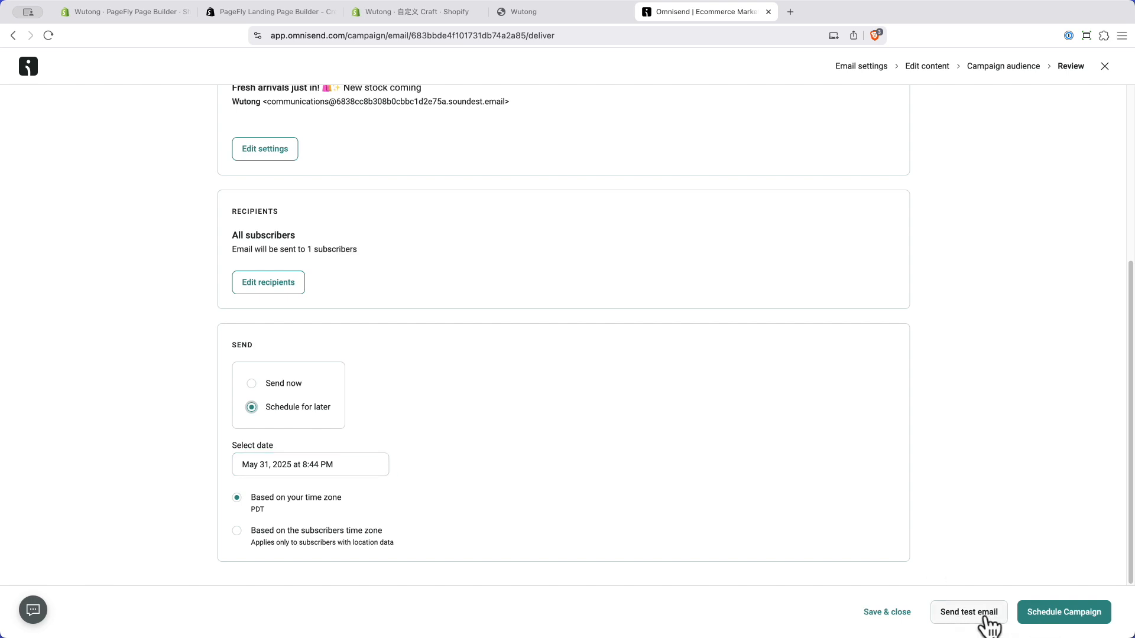
pyautogui.click(960, 615)
pyautogui.click(517, 305)
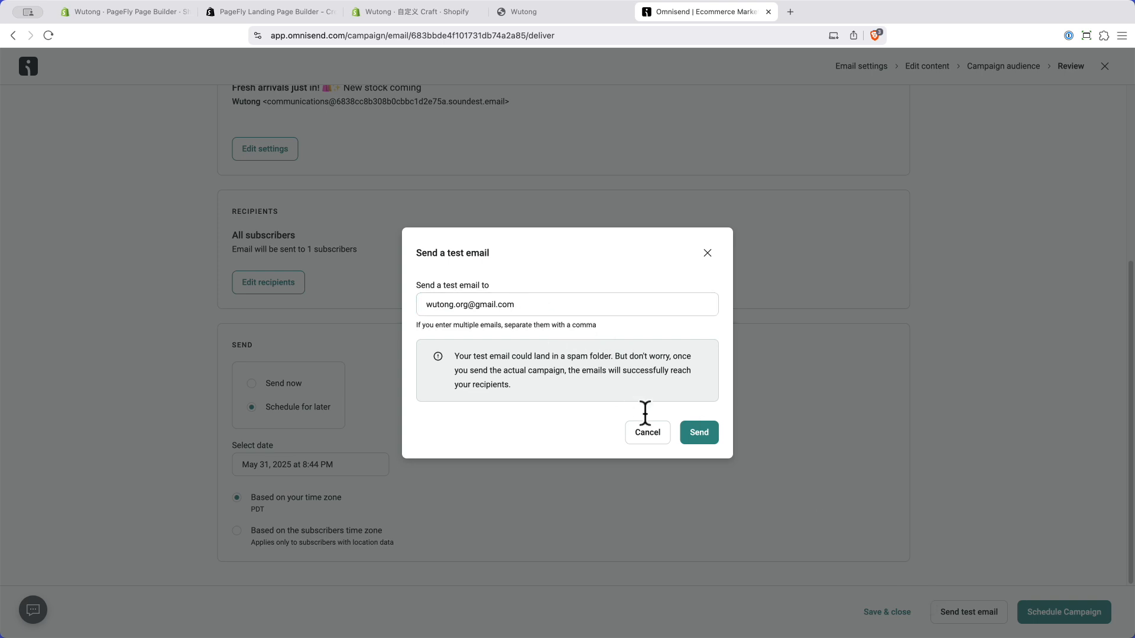
pyautogui.click(647, 434)
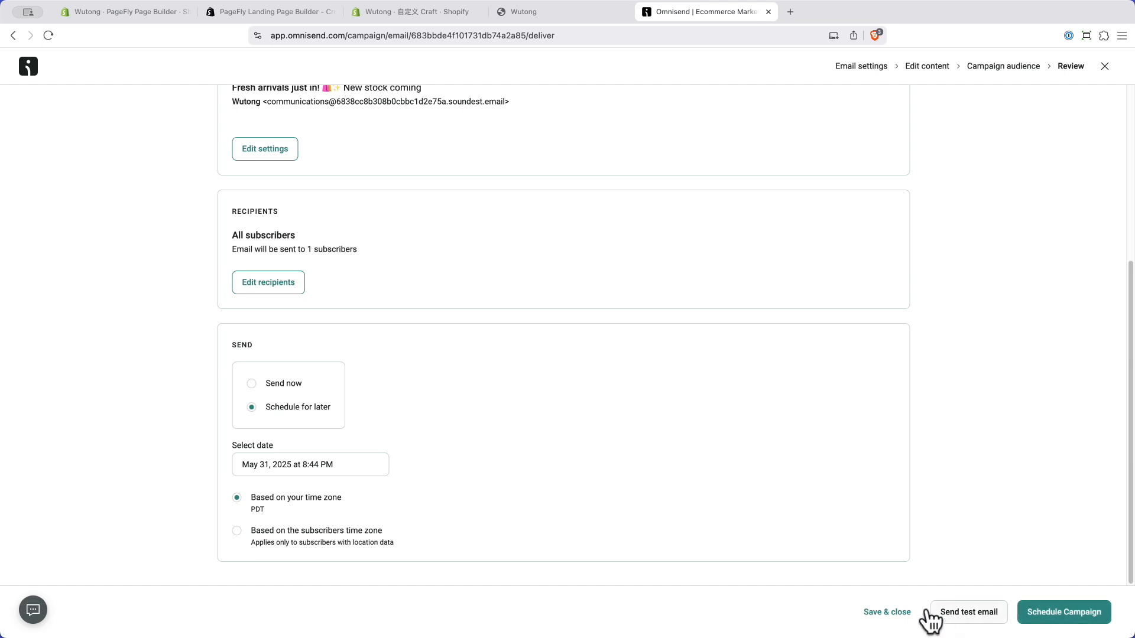
pyautogui.click(891, 609)
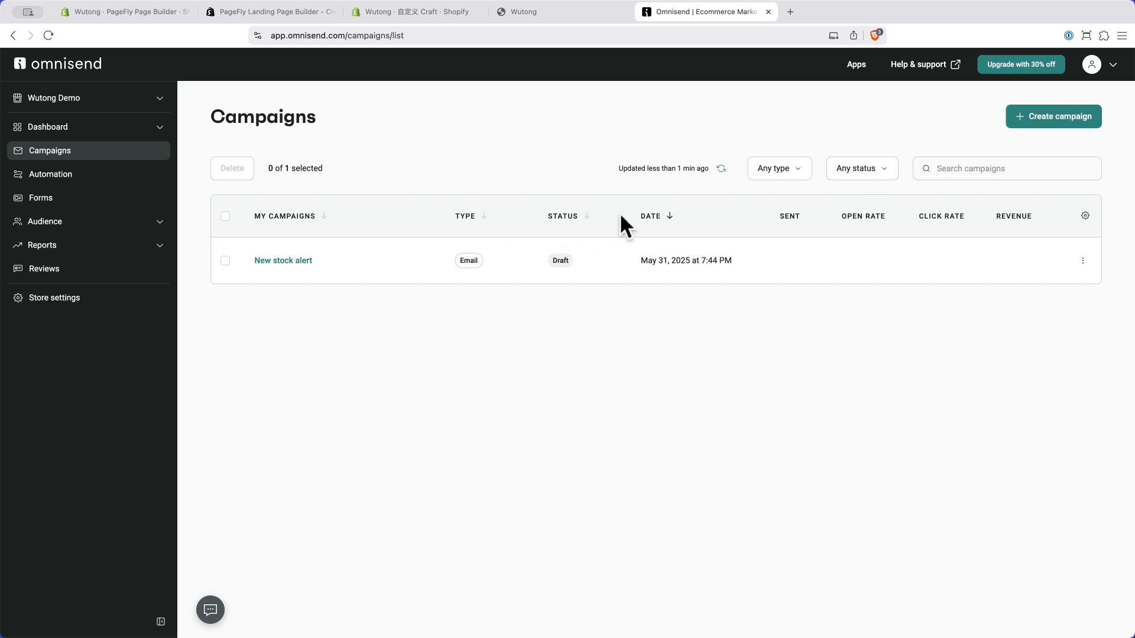
# Step: Go from the Dashboard to the empty Audience Segments page
pyautogui.click(429, 435)
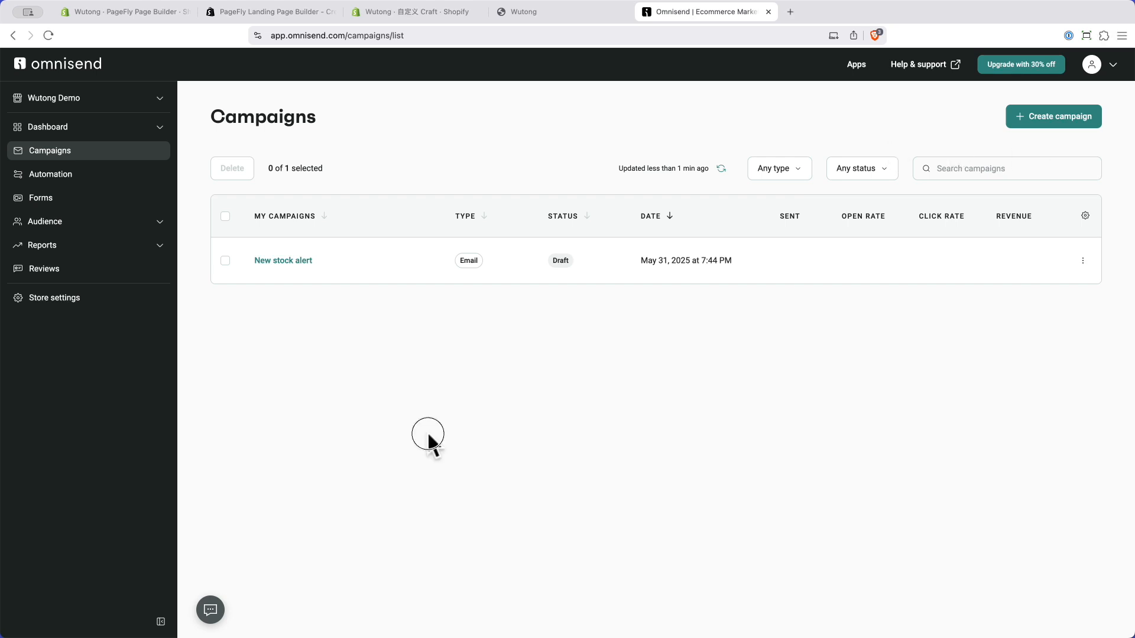
pyautogui.click(74, 131)
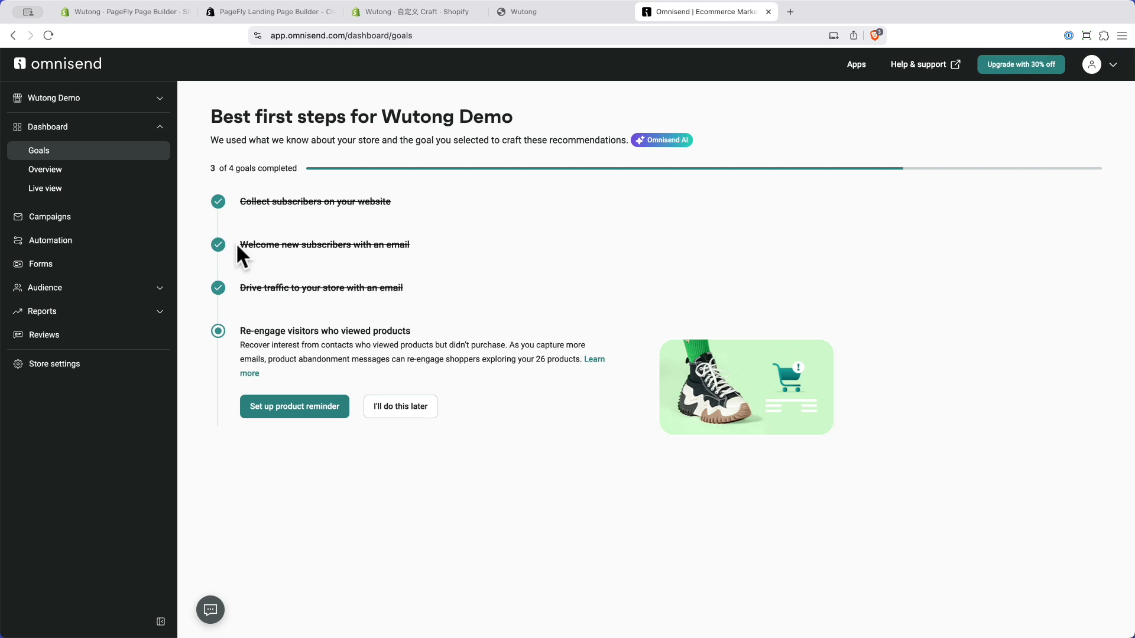
pyautogui.click(50, 289)
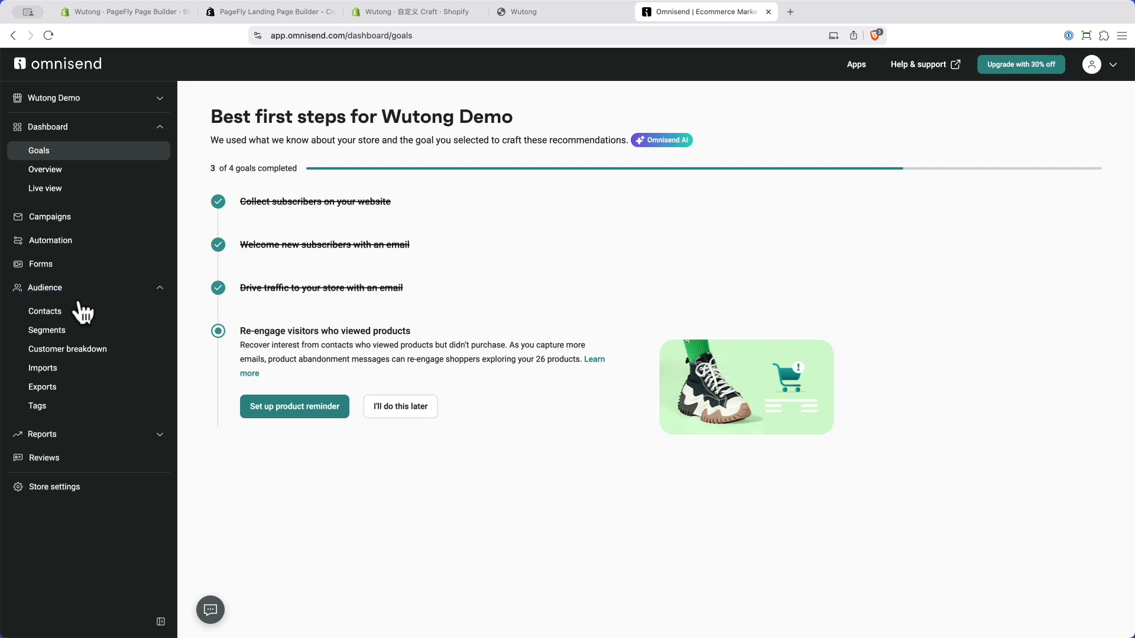
pyautogui.click(59, 338)
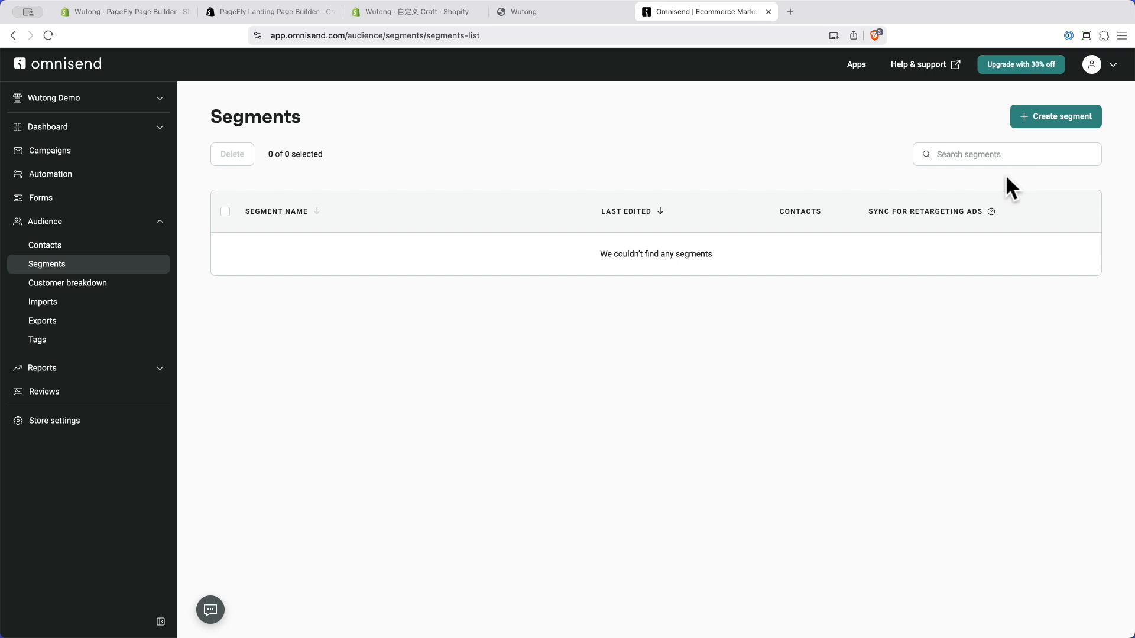
# Step: Start a new segment and browse the pre-built segment templates
pyautogui.click(1055, 117)
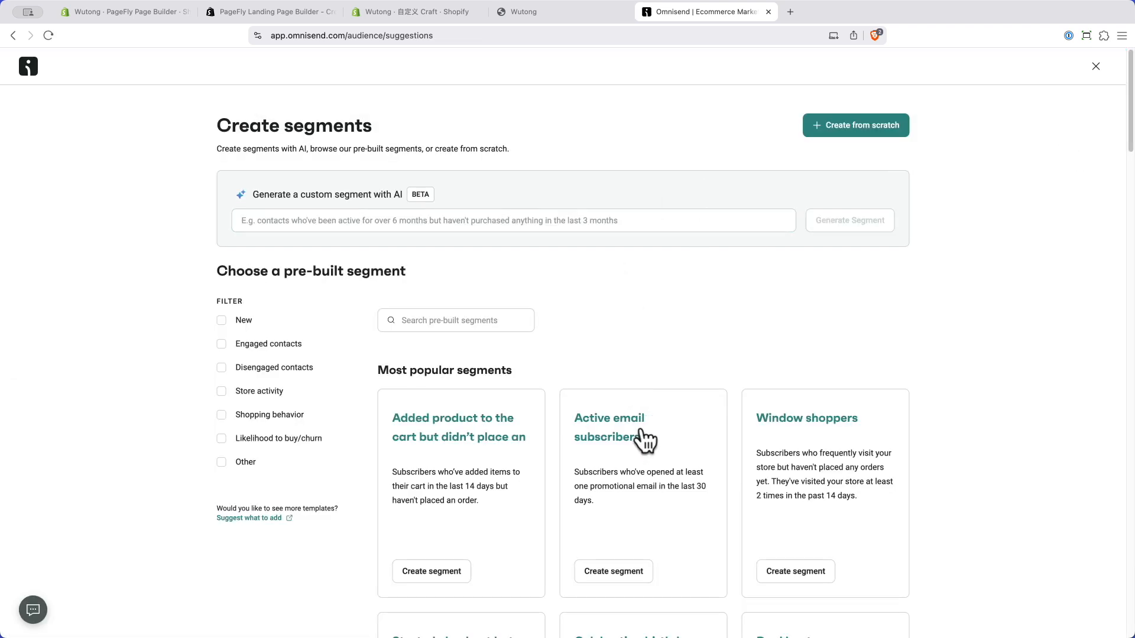
pyautogui.scroll(-4, 716, 353)
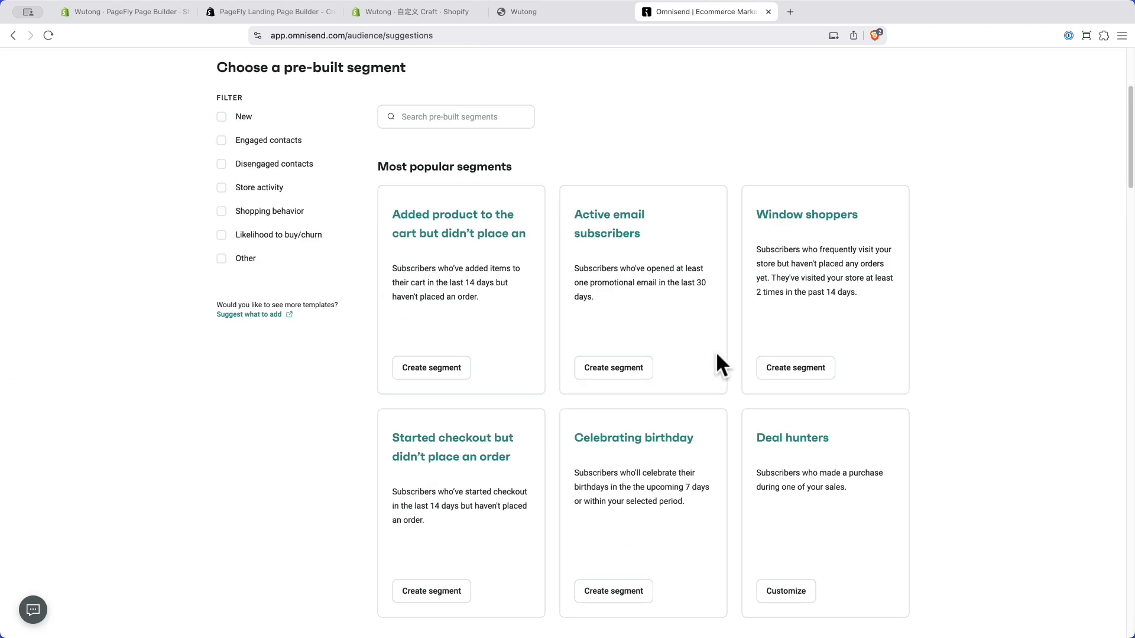
pyautogui.scroll(-9, 716, 354)
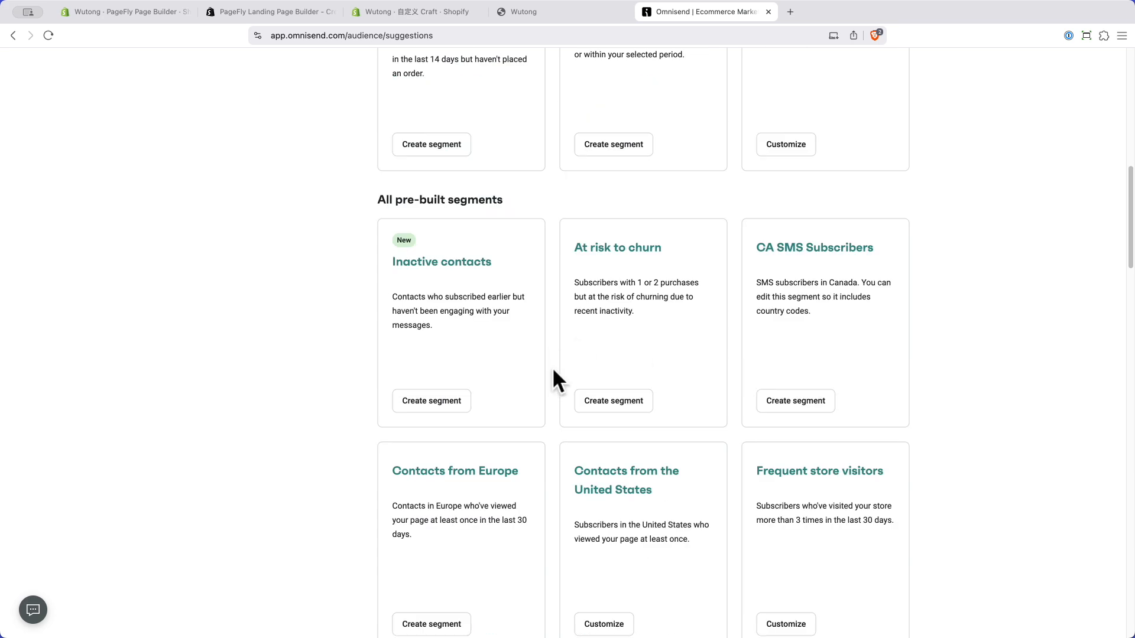
pyautogui.scroll(-14, 554, 370)
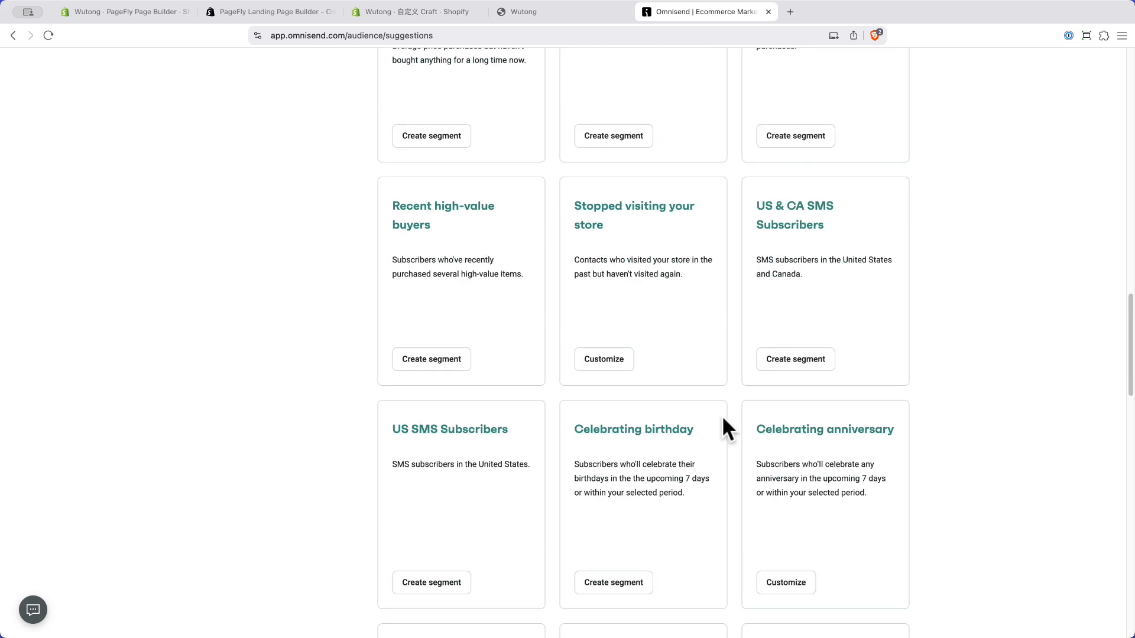
pyautogui.scroll(-14, 723, 416)
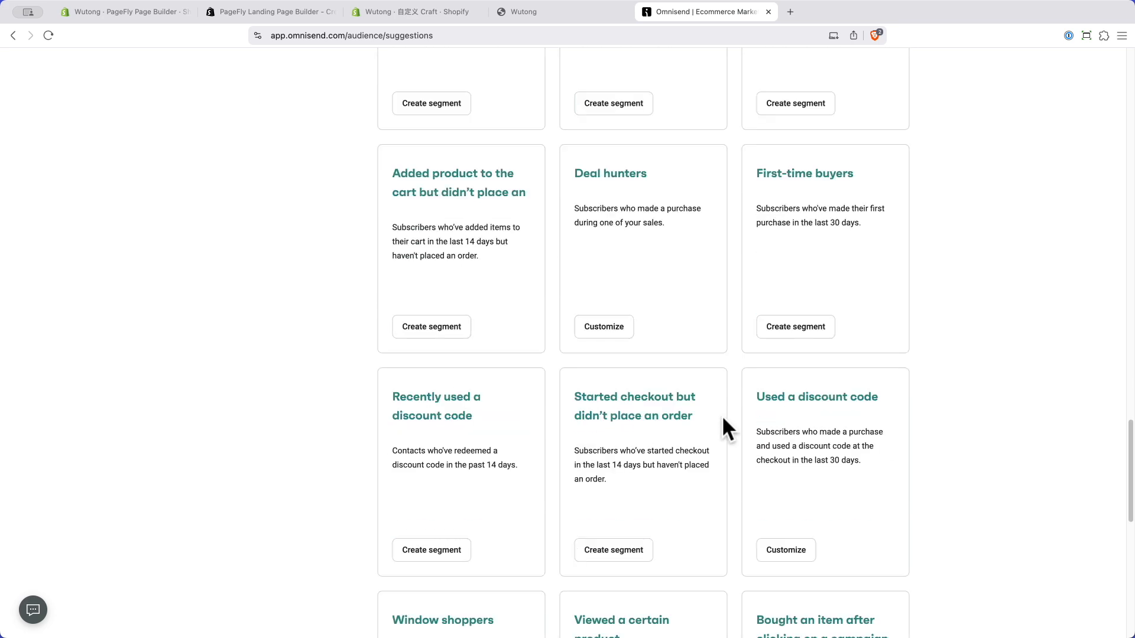
pyautogui.scroll(-5, 722, 415)
pyautogui.scroll(-5, 714, 416)
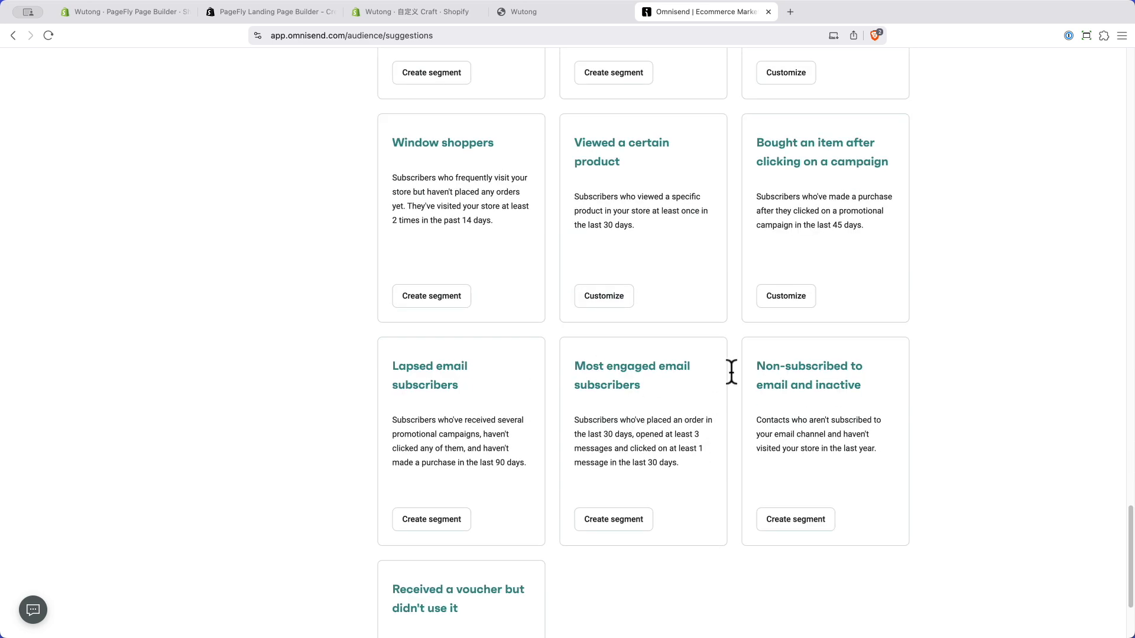
pyautogui.scroll(20, 766, 403)
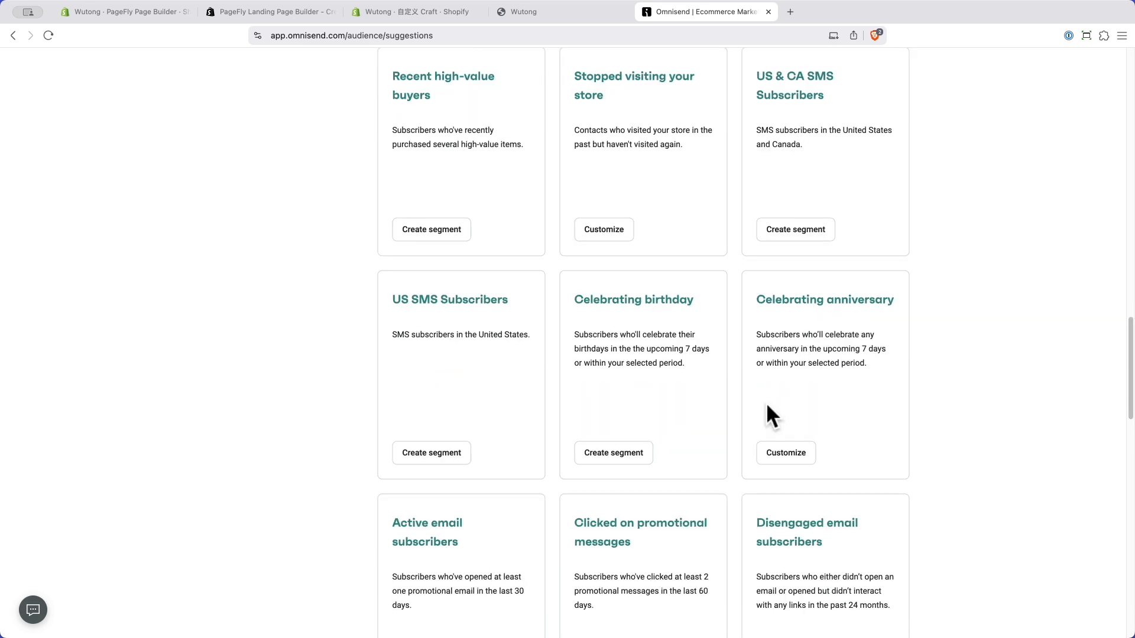
pyautogui.scroll(2, 765, 403)
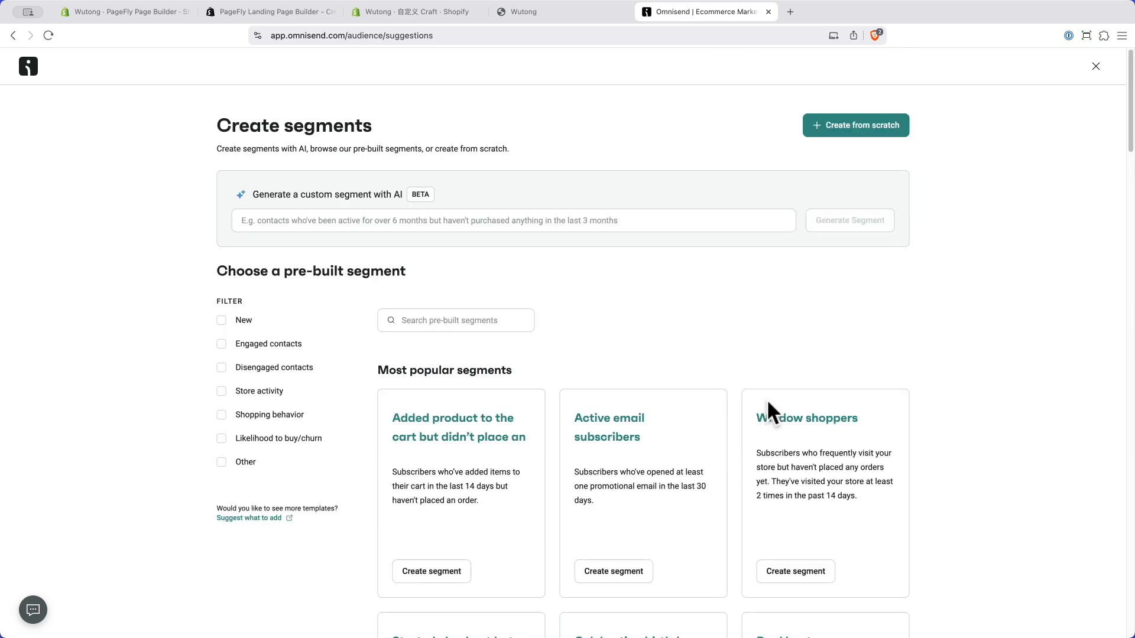
# Step: Filter to Engaged contacts and create 'Active email subscribers' (email openers, last 30 days)
pyautogui.click(221, 345)
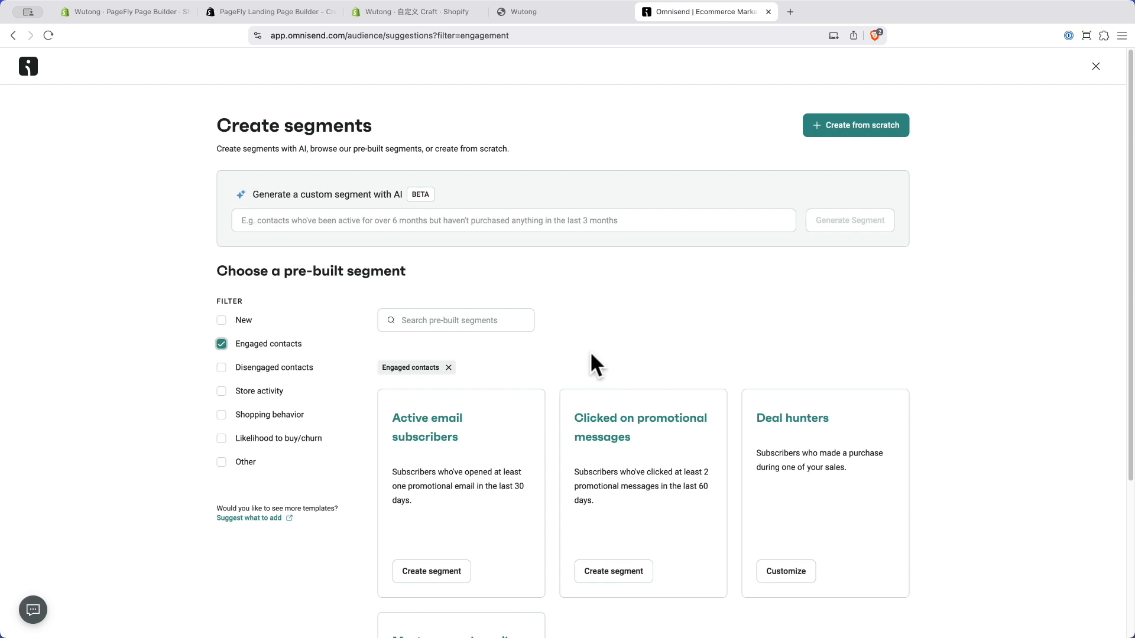
pyautogui.scroll(-5, 591, 354)
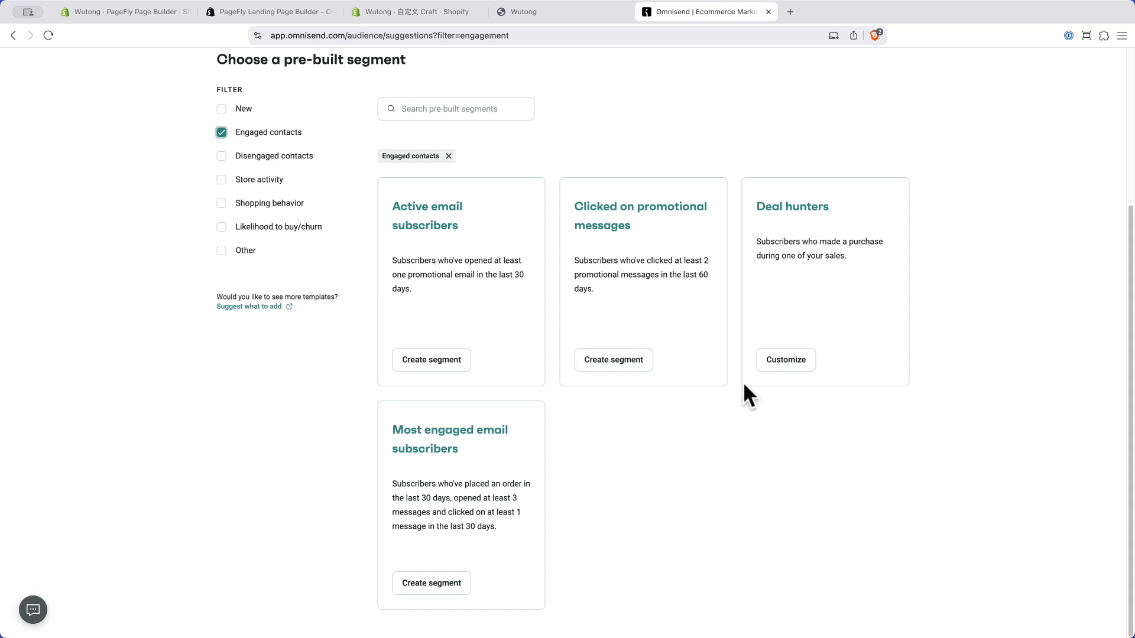
pyautogui.scroll(1, 742, 382)
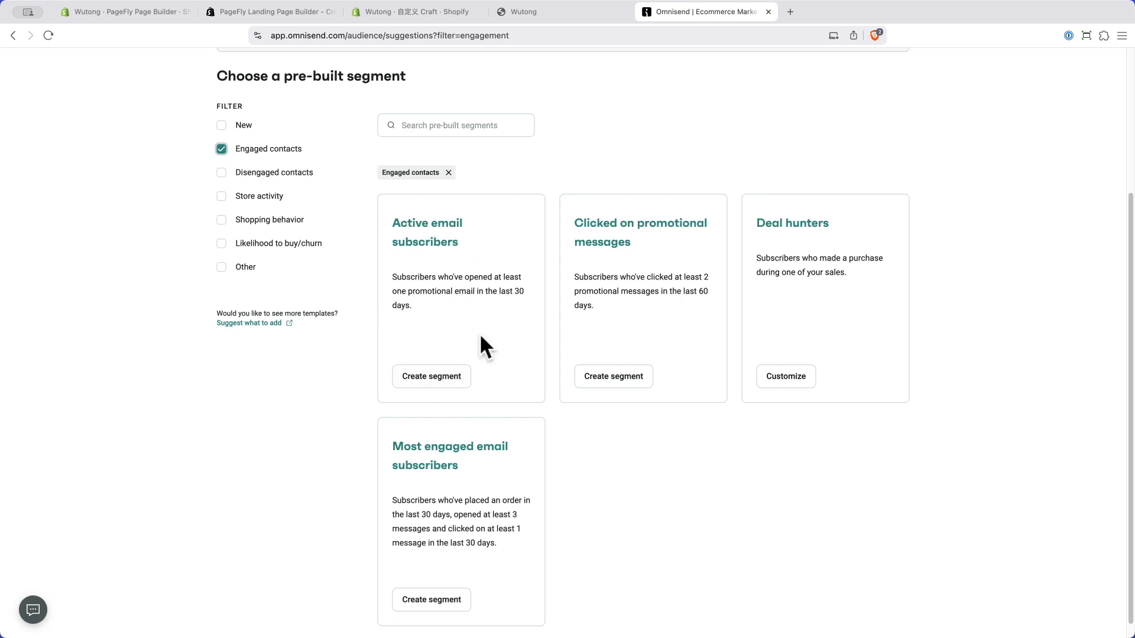
pyautogui.click(426, 379)
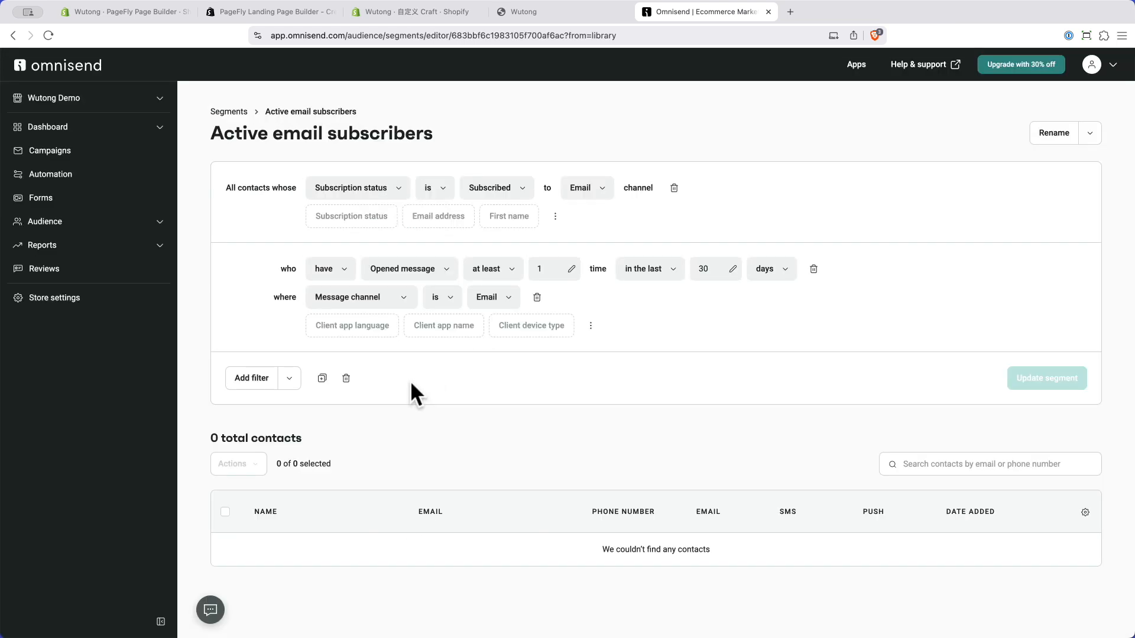